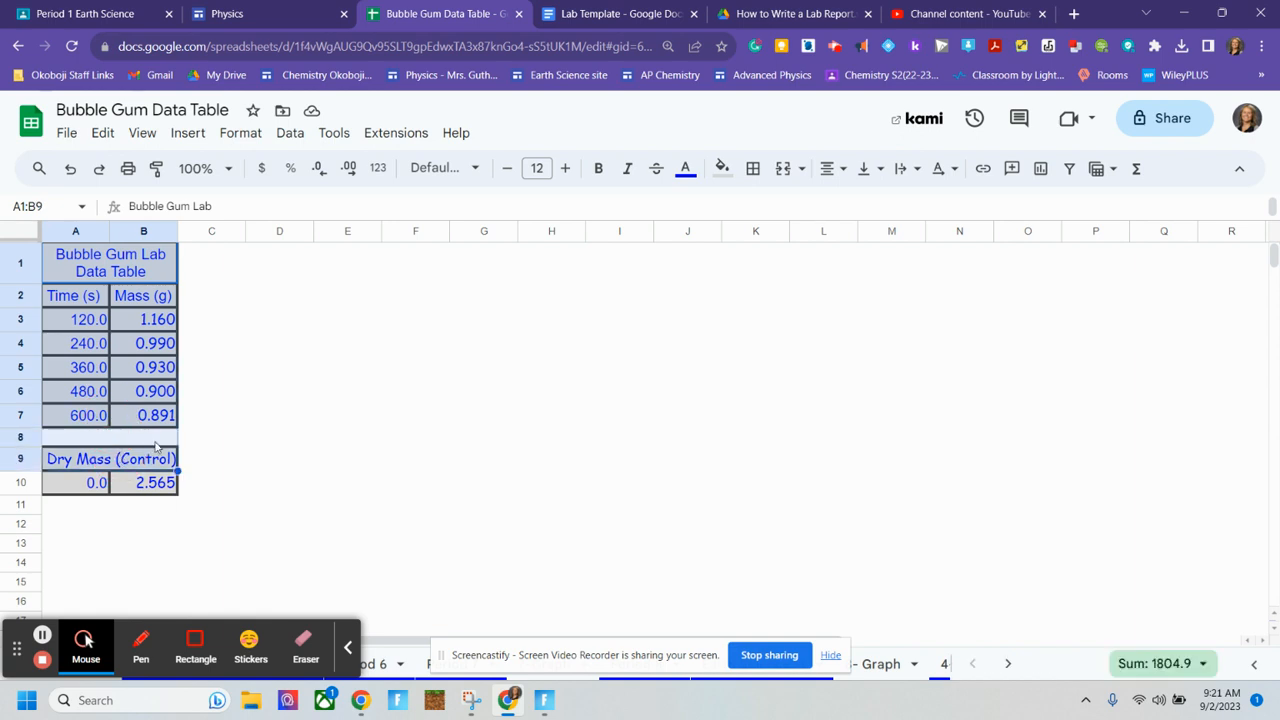
Deselect the data table and open the version history of the Bubble Gum Data Table spreadsheet.
left_click(290, 414)
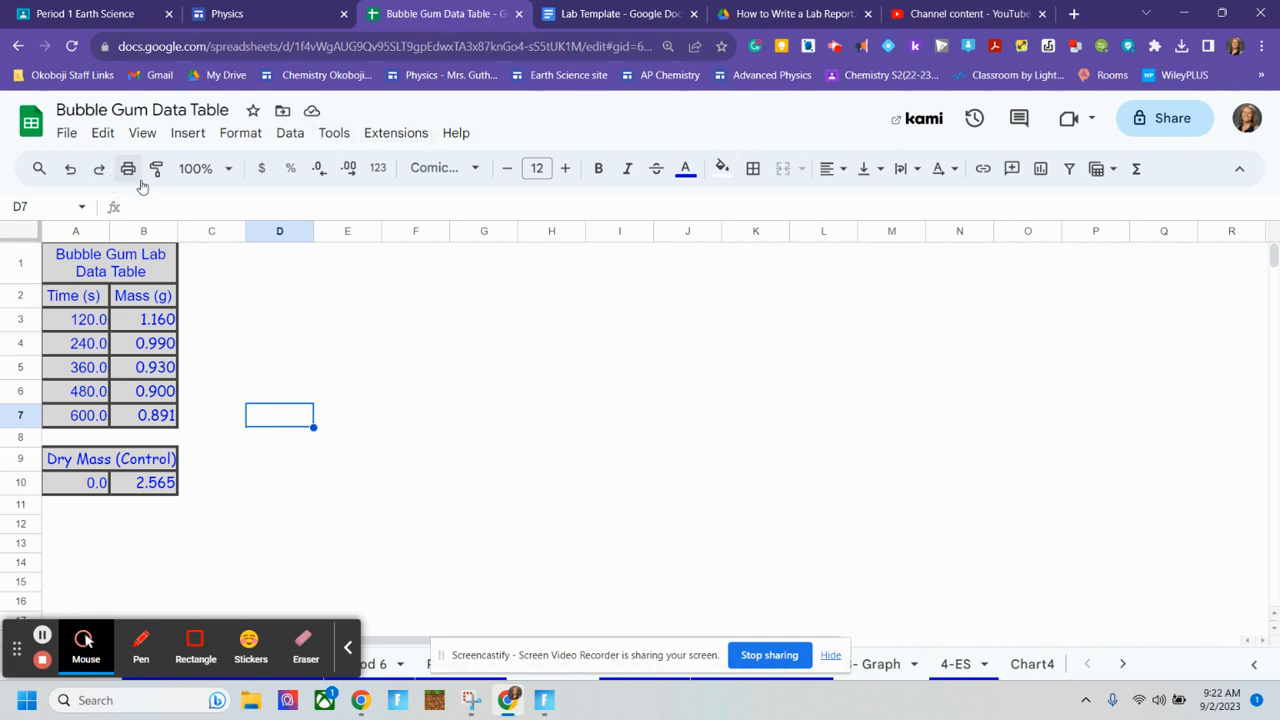
left_click(67, 135)
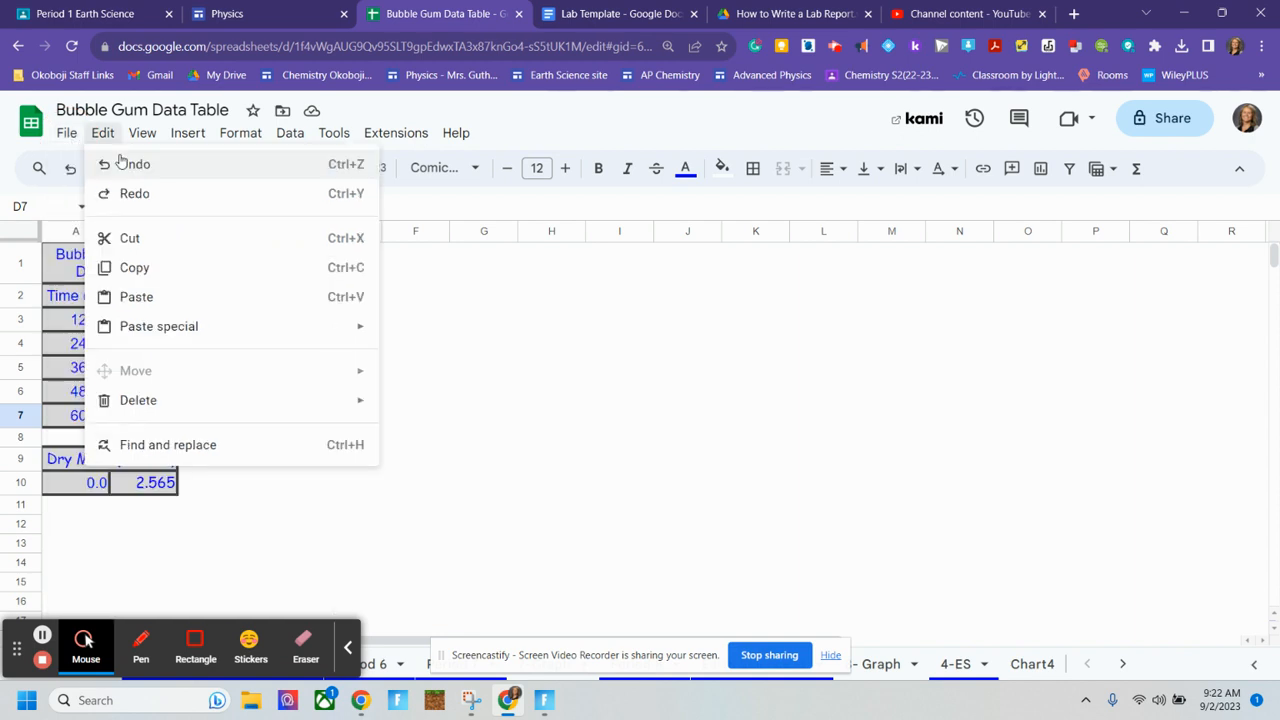
mouse_move(396, 133)
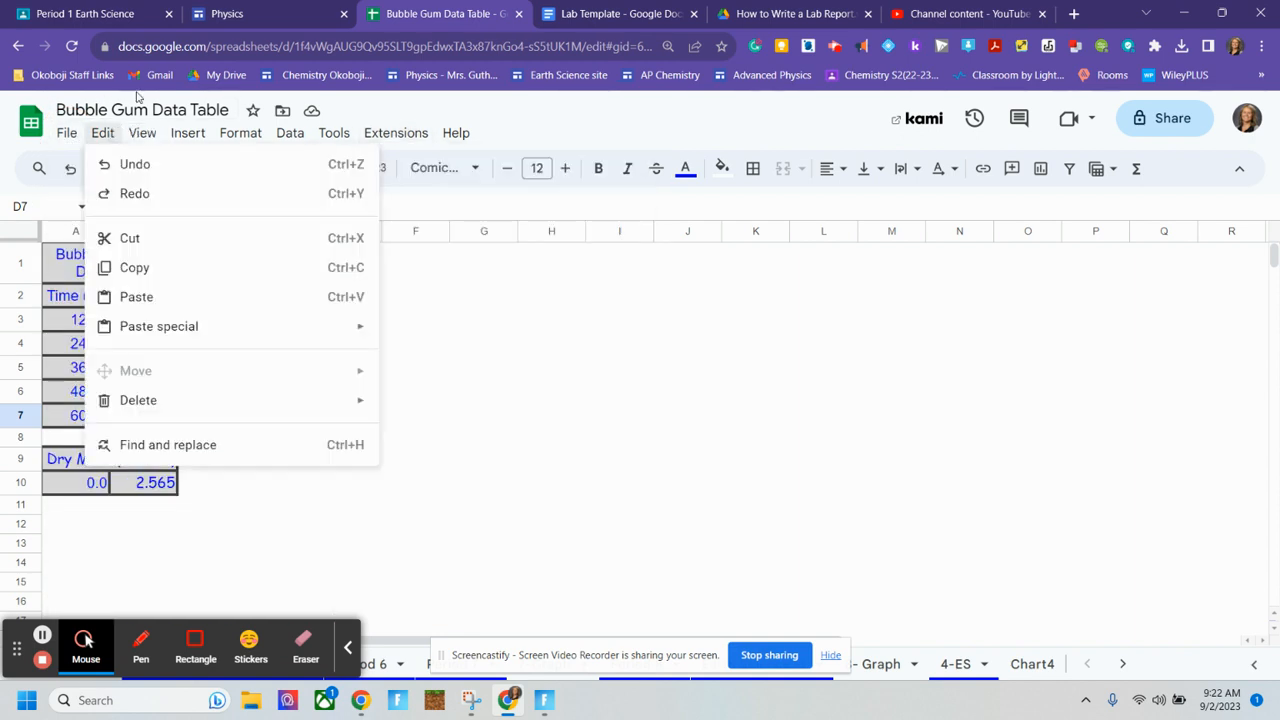
mouse_move(70, 132)
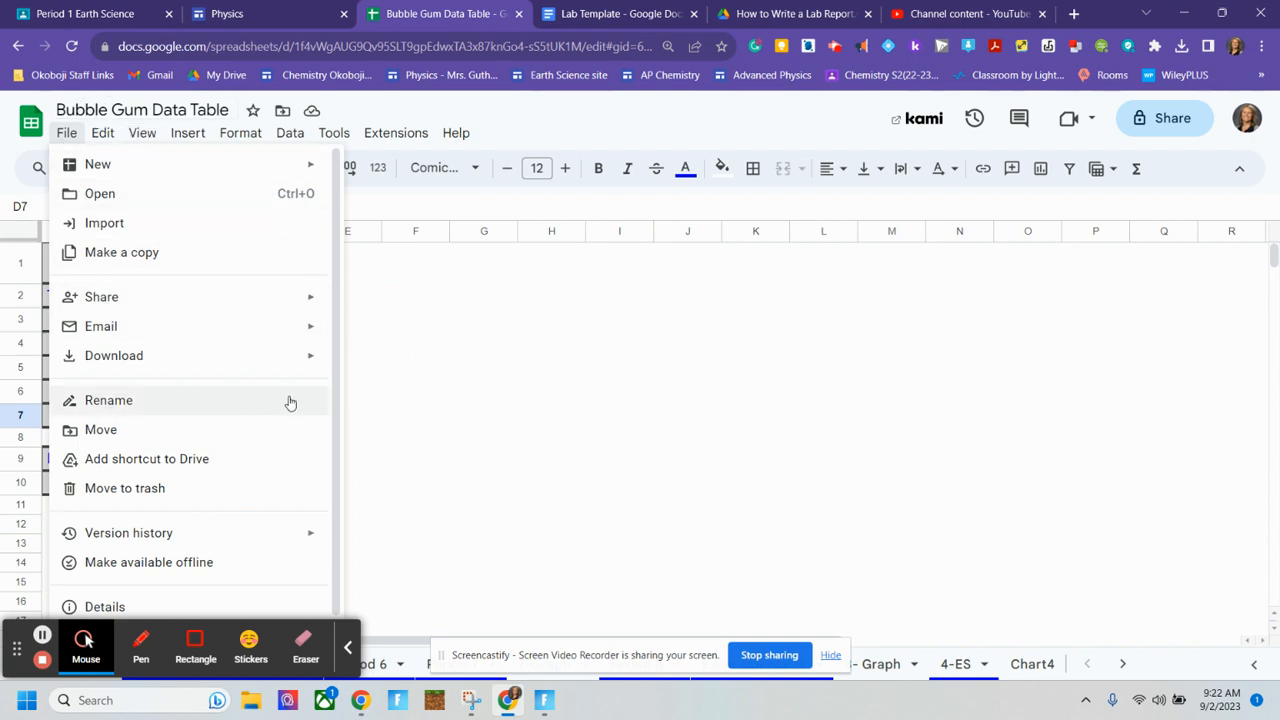
scroll(288, 400, "down", 1)
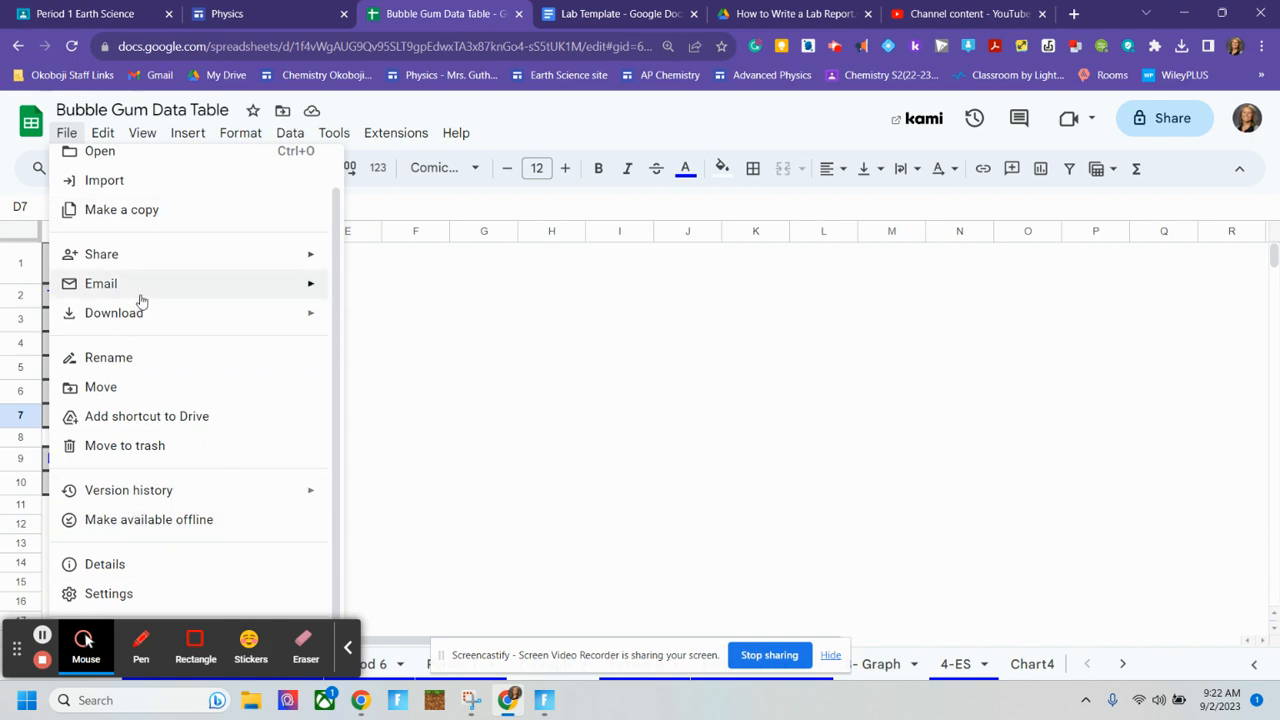
scroll(137, 300, "up", 1)
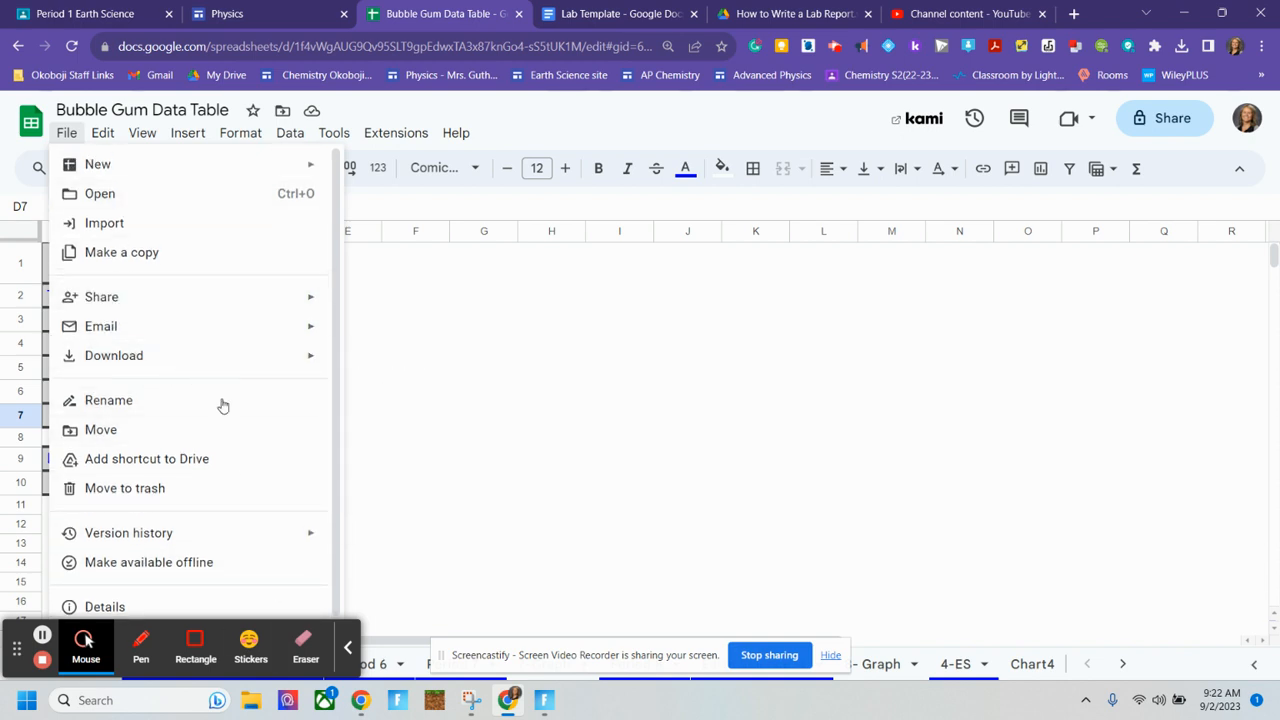
mouse_move(157, 540)
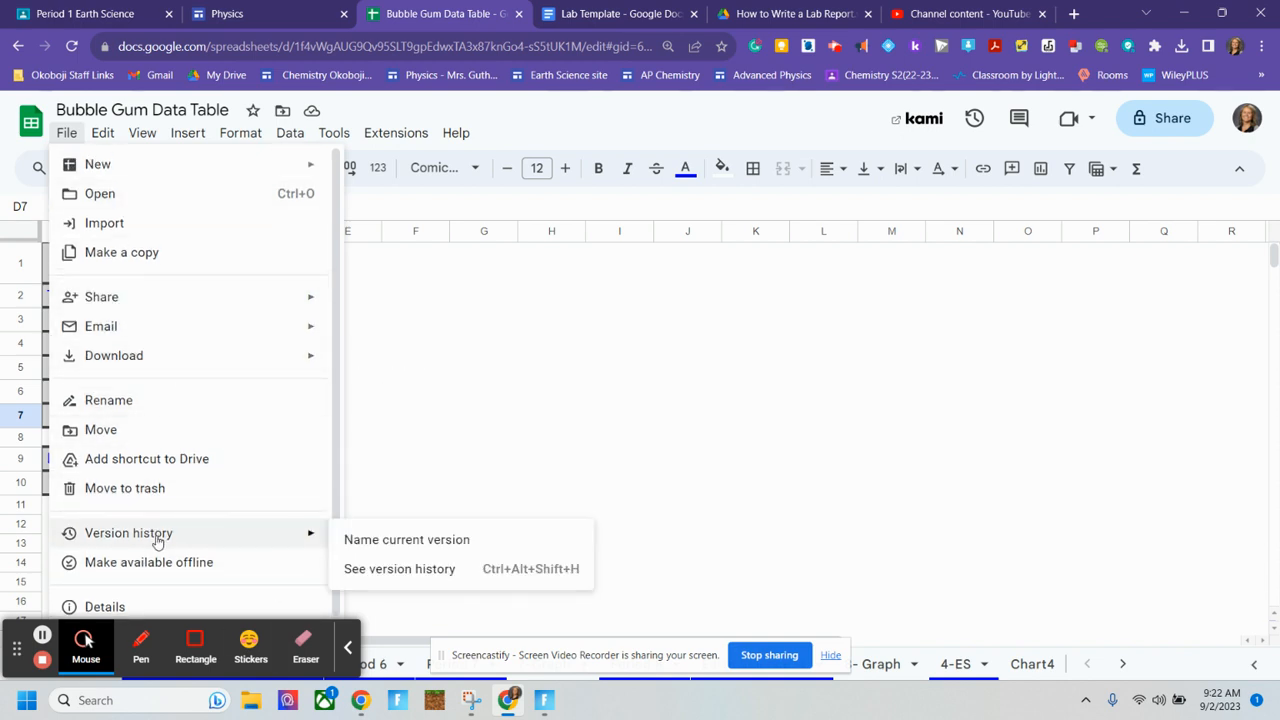
left_click(380, 572)
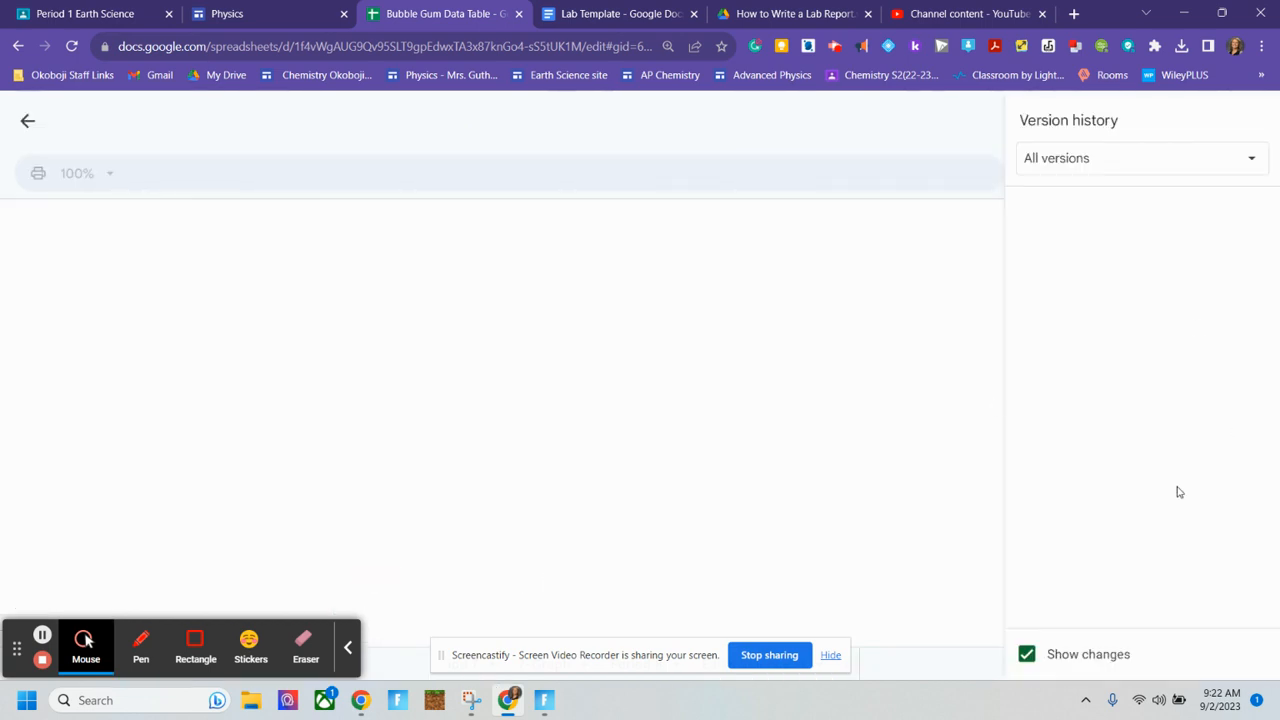
Look through the saved versions, preview the September 1, 3:25 PM version, and return to the current spreadsheet without restoring it.
scroll(1130, 340, "down", 2)
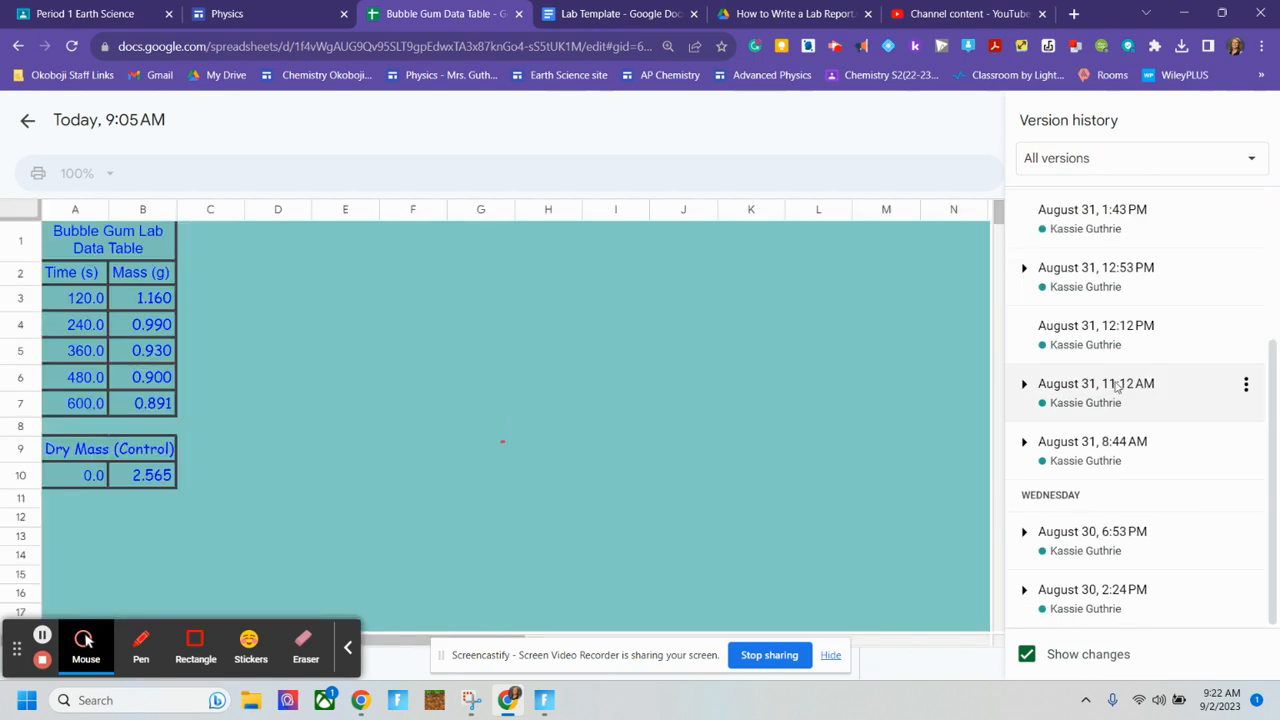
scroll(1100, 385, "up", 2)
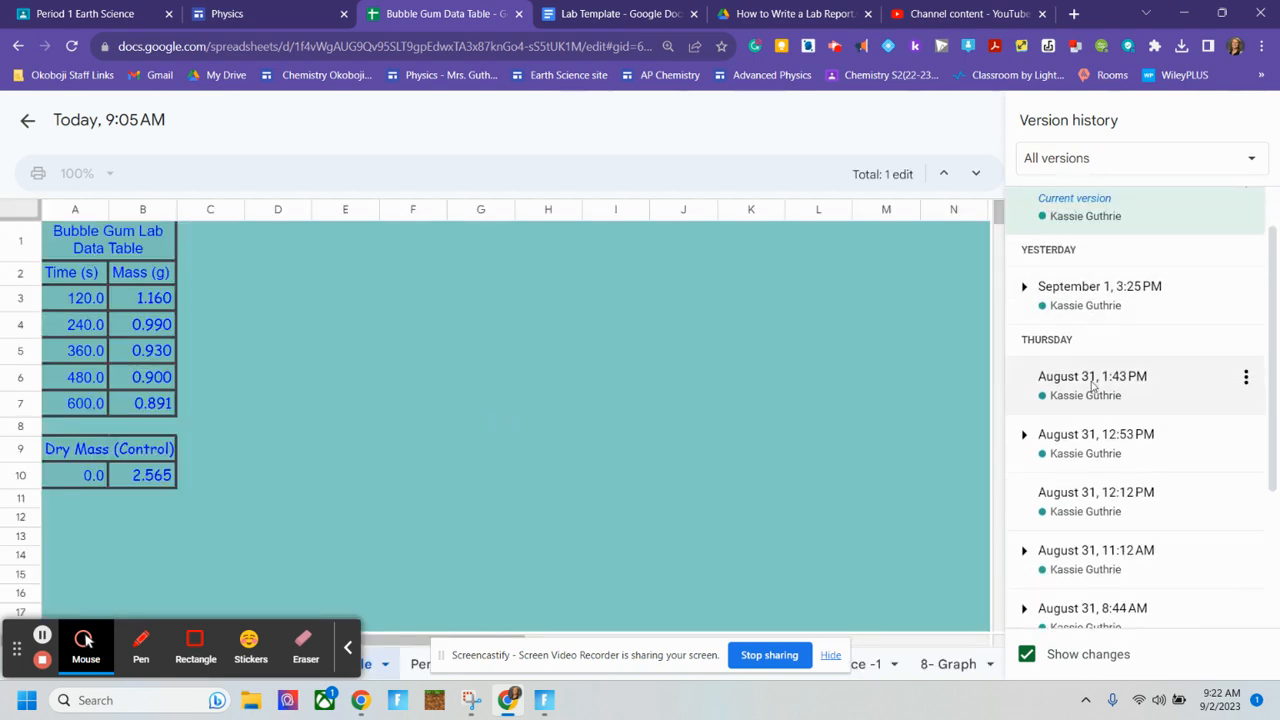
scroll(1090, 450, "down", 3)
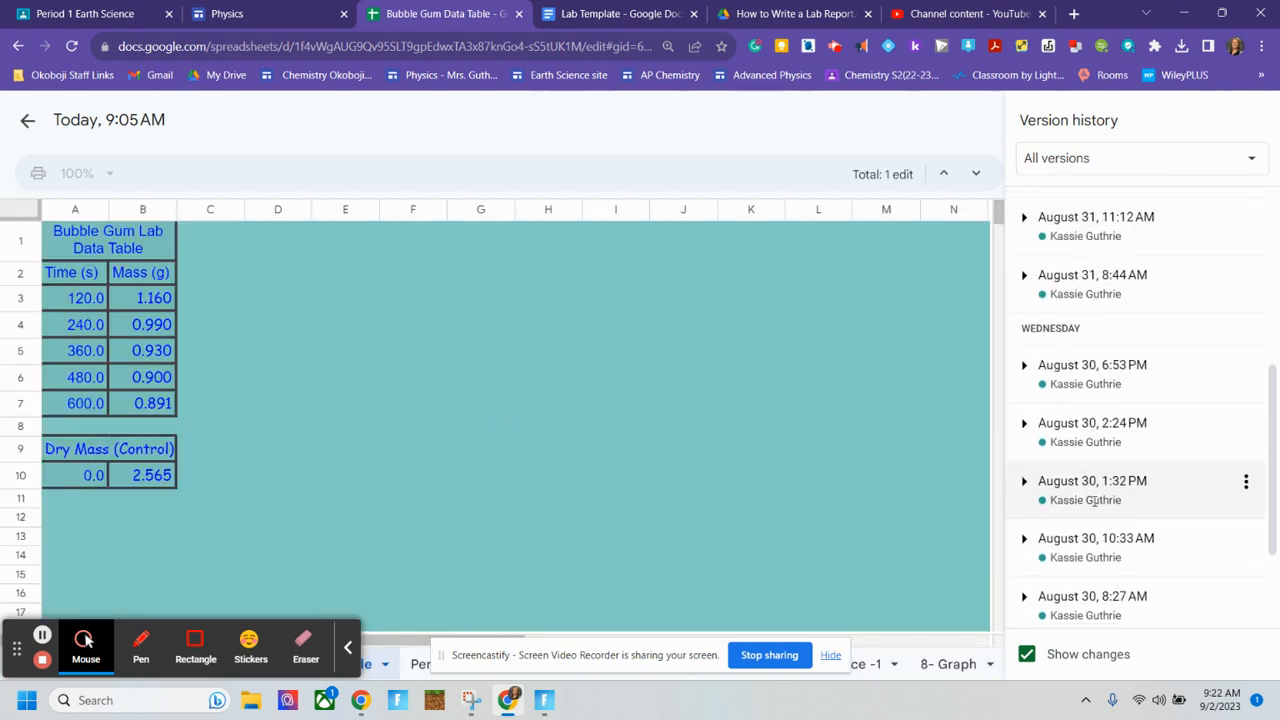
scroll(1090, 440, "up", 4)
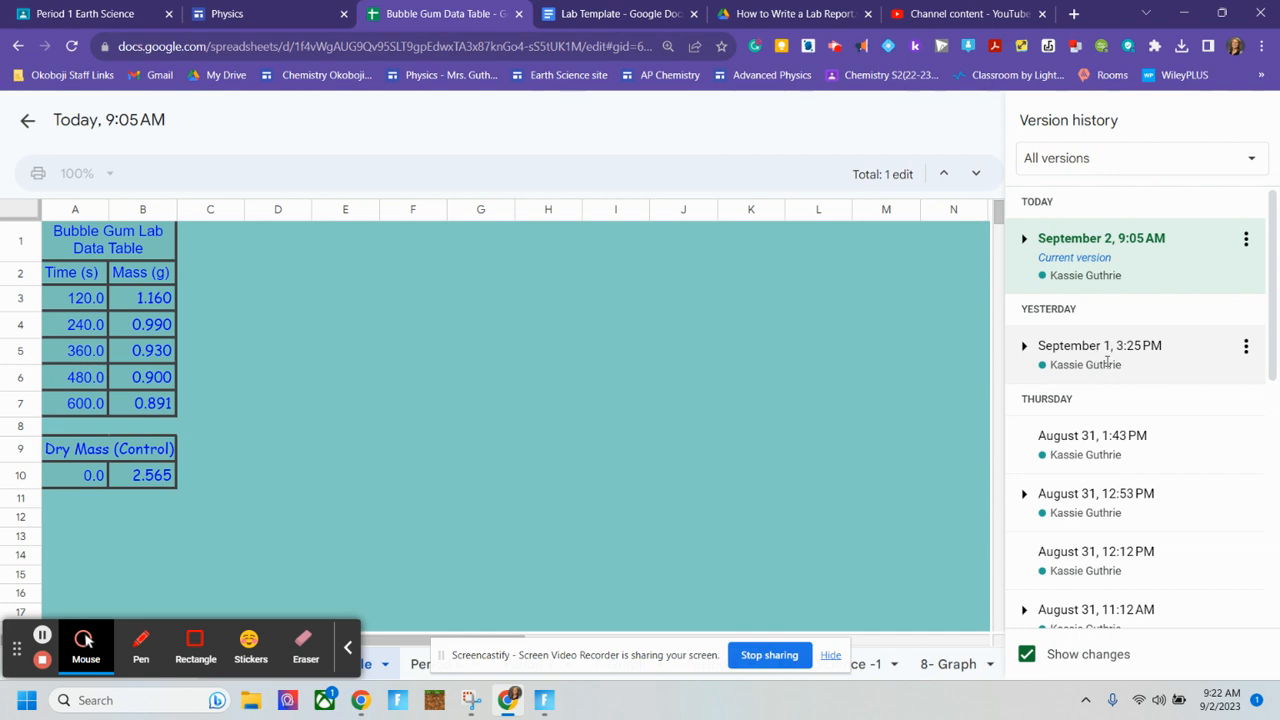
left_click(1107, 362)
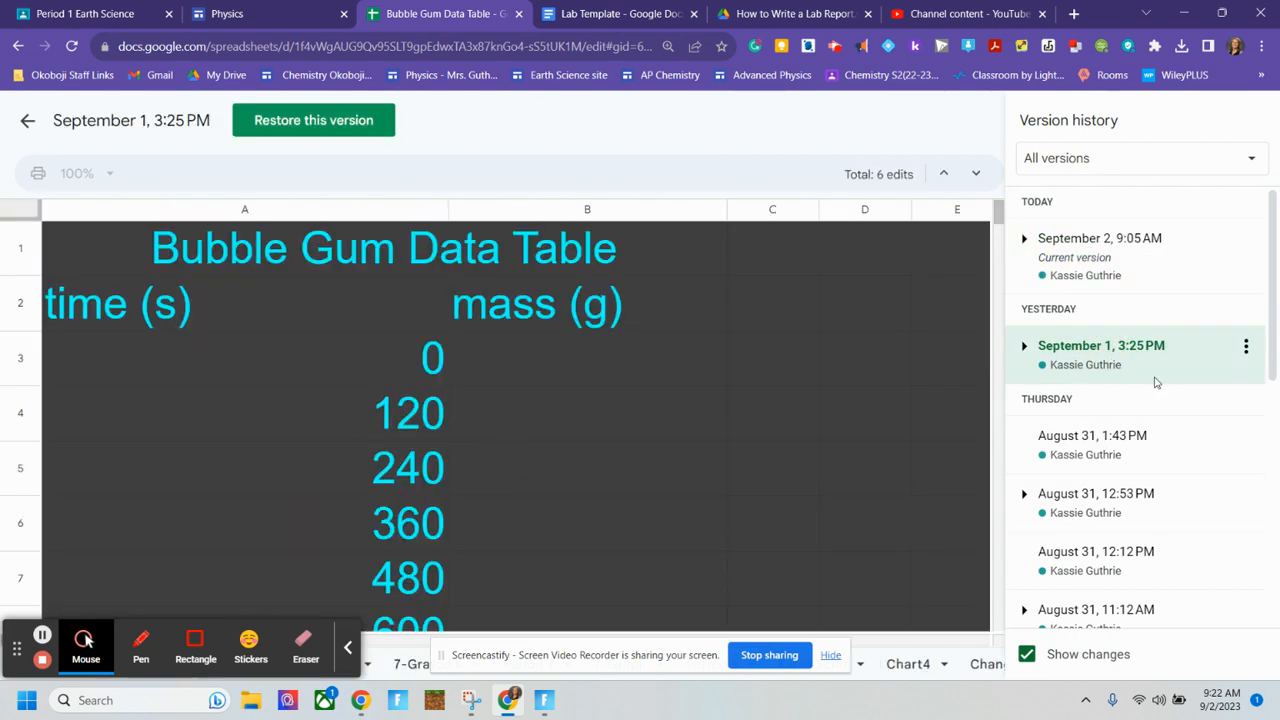
scroll(1108, 540, "down", 5)
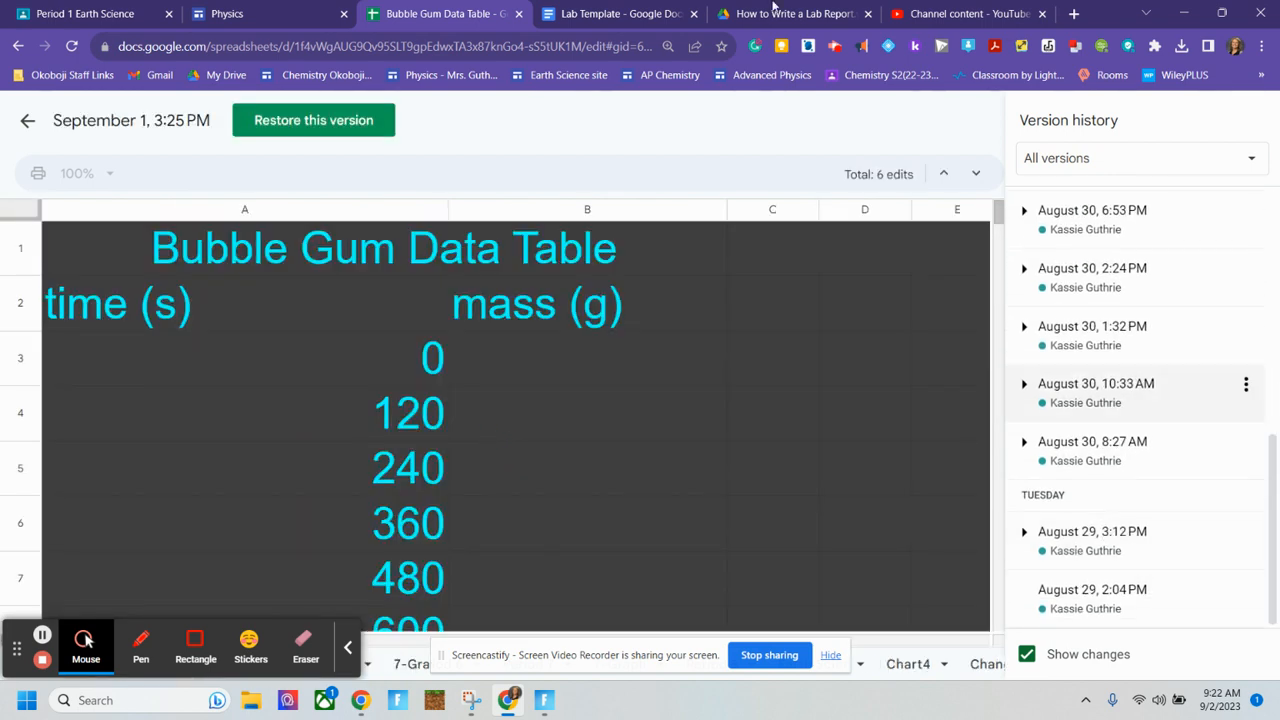
left_click(27, 120)
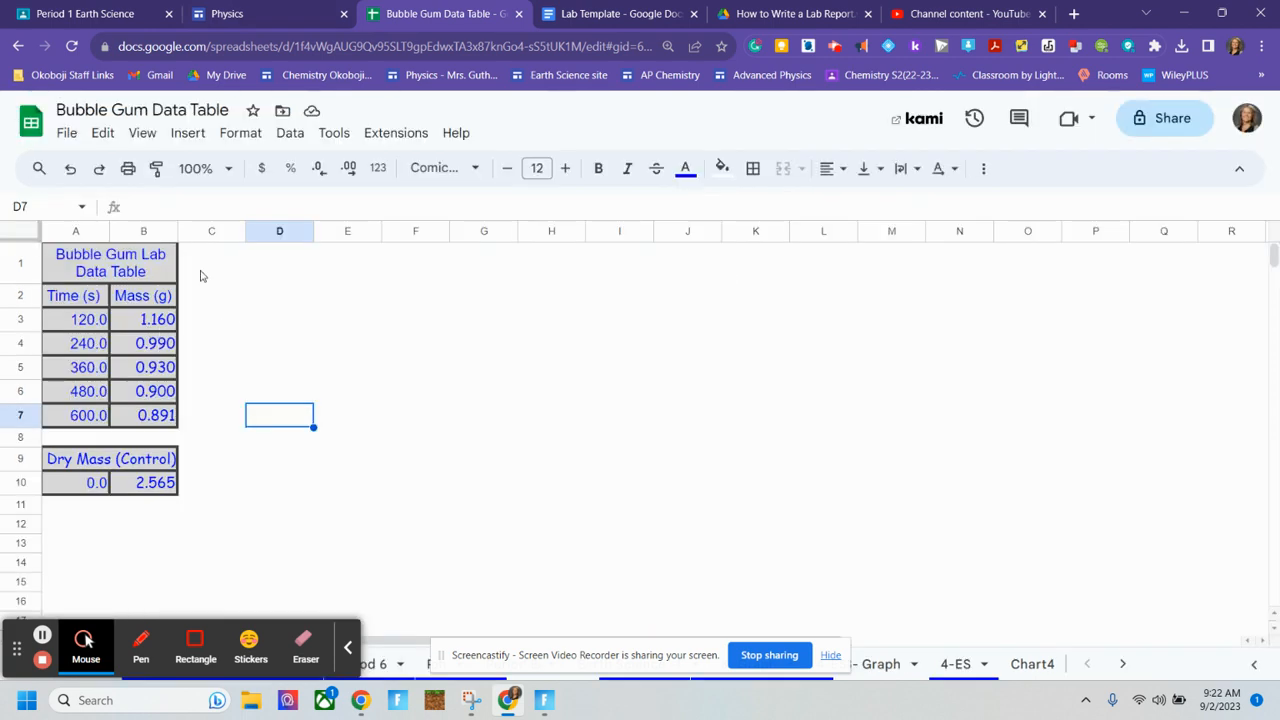
Select the Bubble Gum Lab data table, cells A1:B7, and clear the selection.
left_click_drag(128, 276, 137, 405)
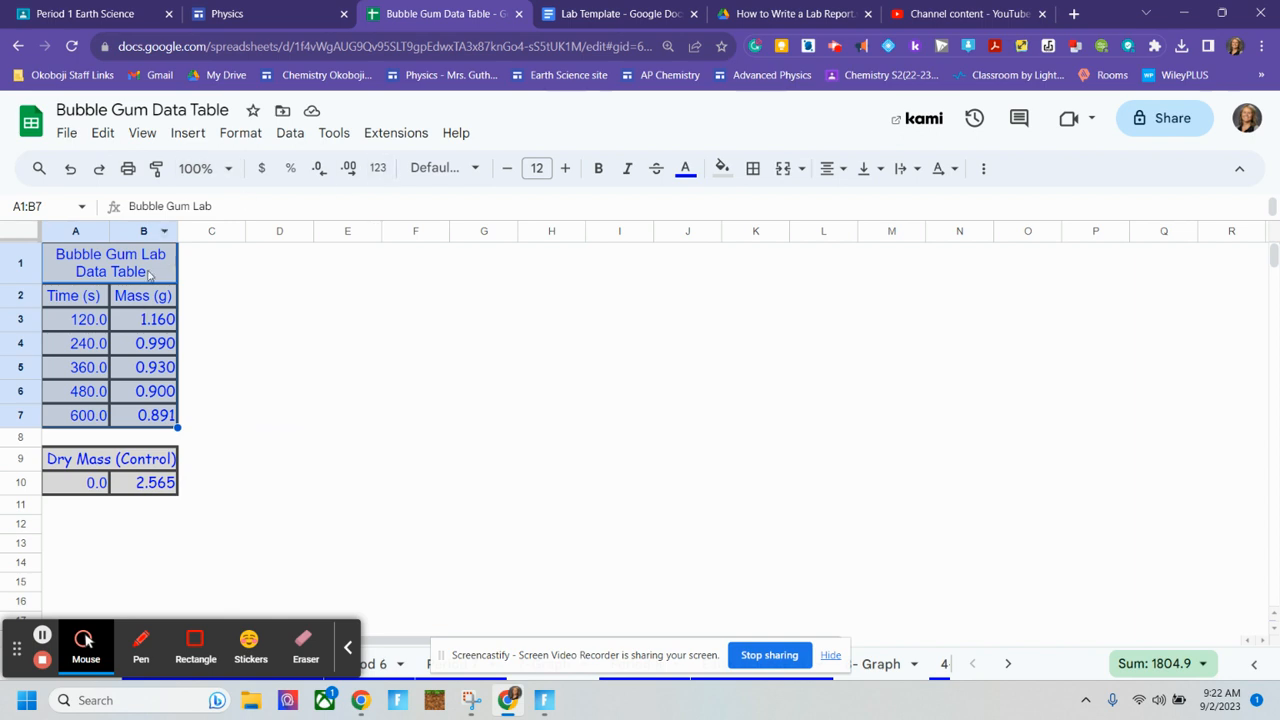
left_click(364, 297)
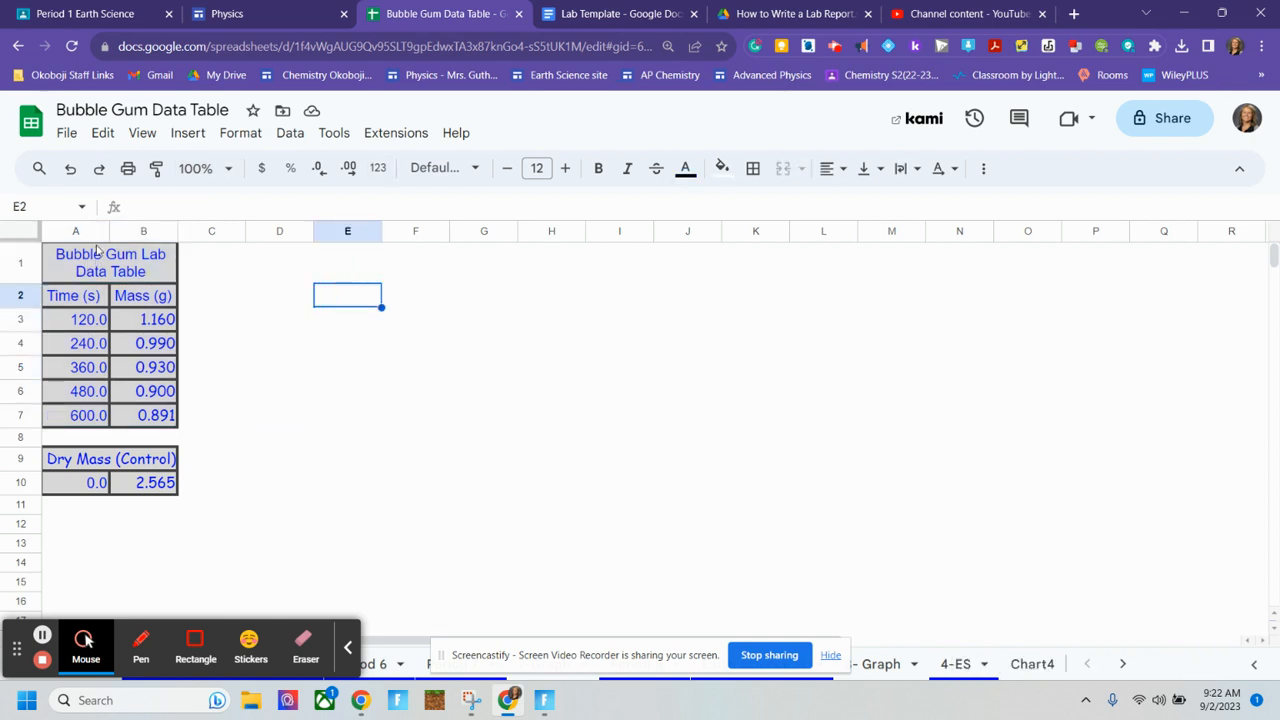
left_click_drag(105, 262, 137, 412)
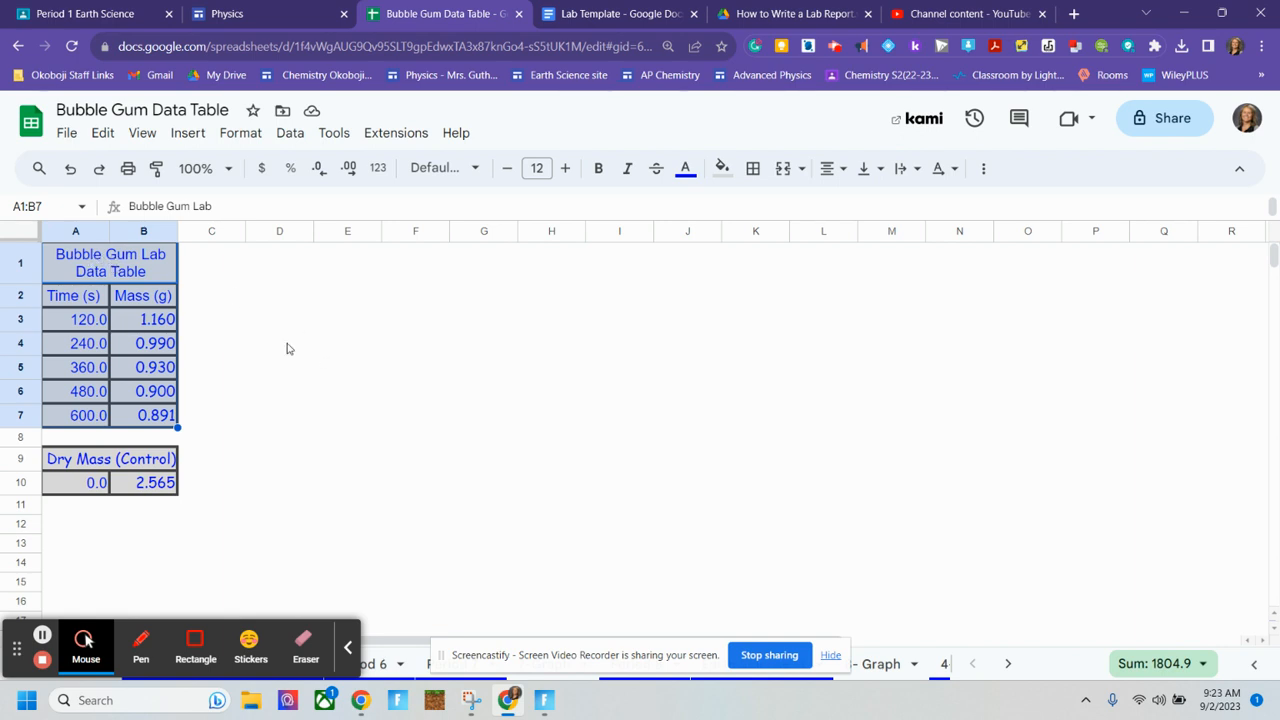
left_click_drag(129, 268, 128, 434)
left_click(384, 258)
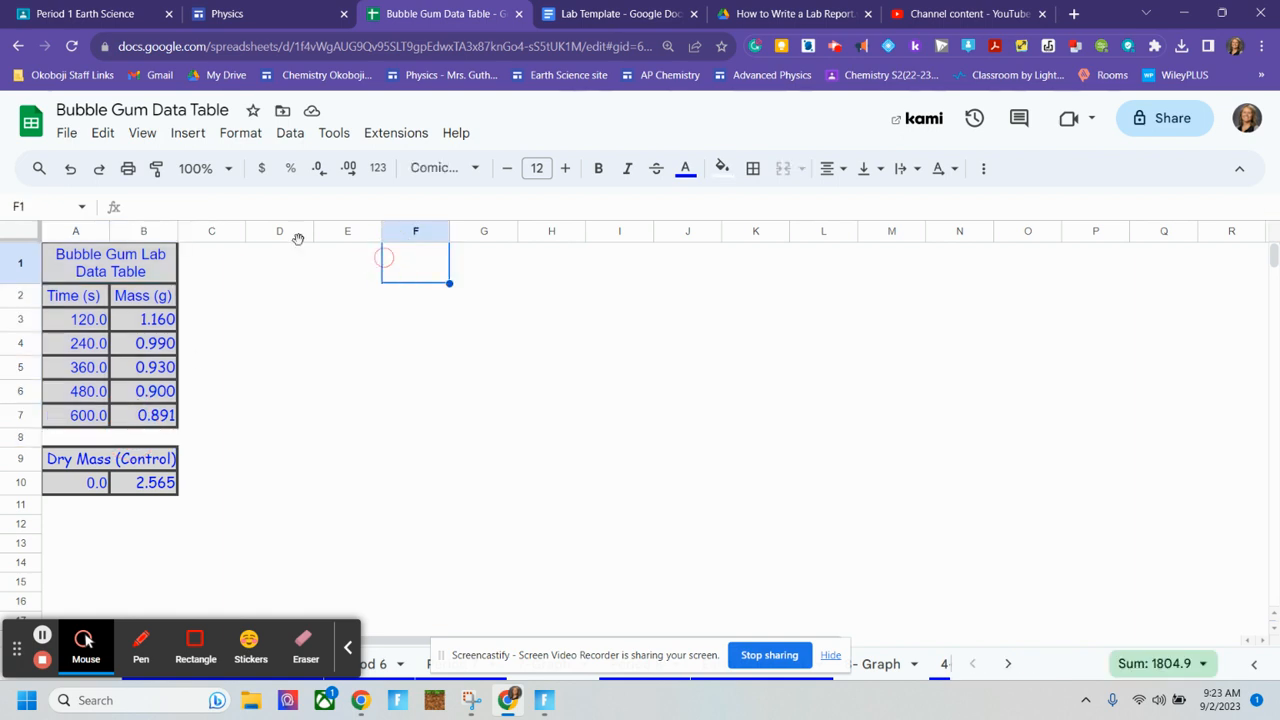
Move the merged title cell from A1:B1 to D4:E4 and undo the move.
left_click(95, 255)
left_click_drag(93, 245, 272, 349)
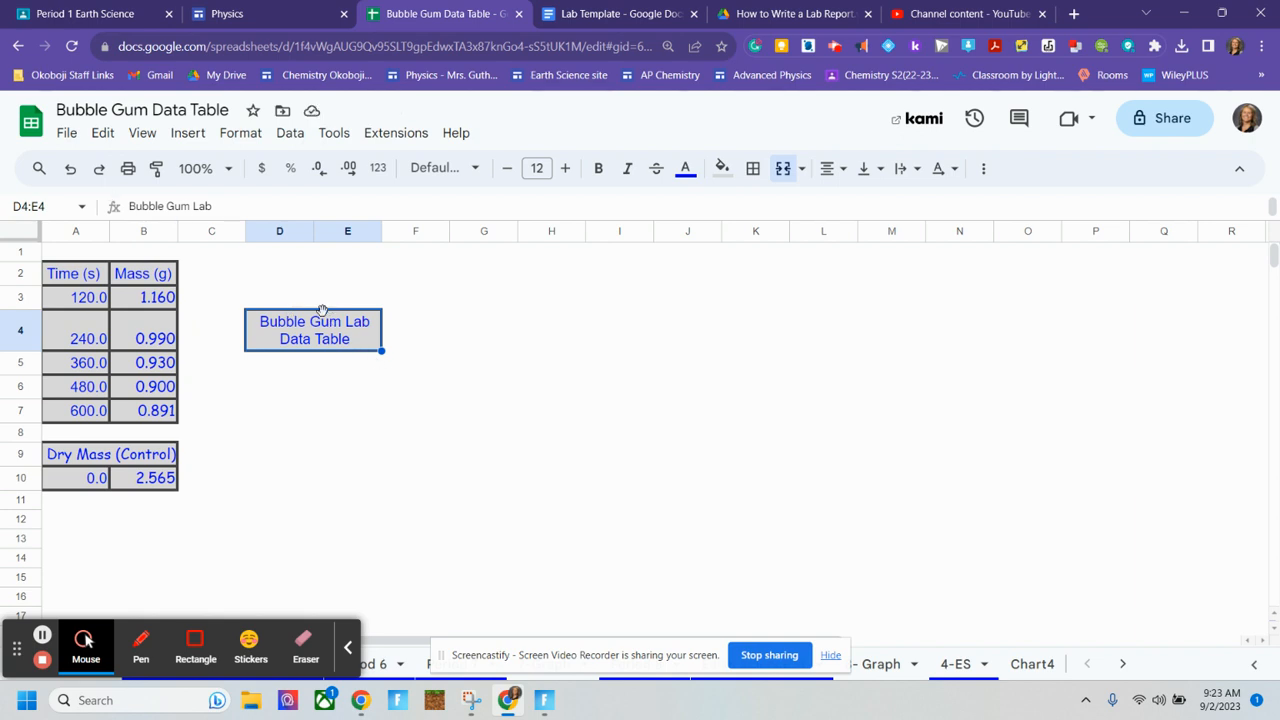
left_click(70, 168)
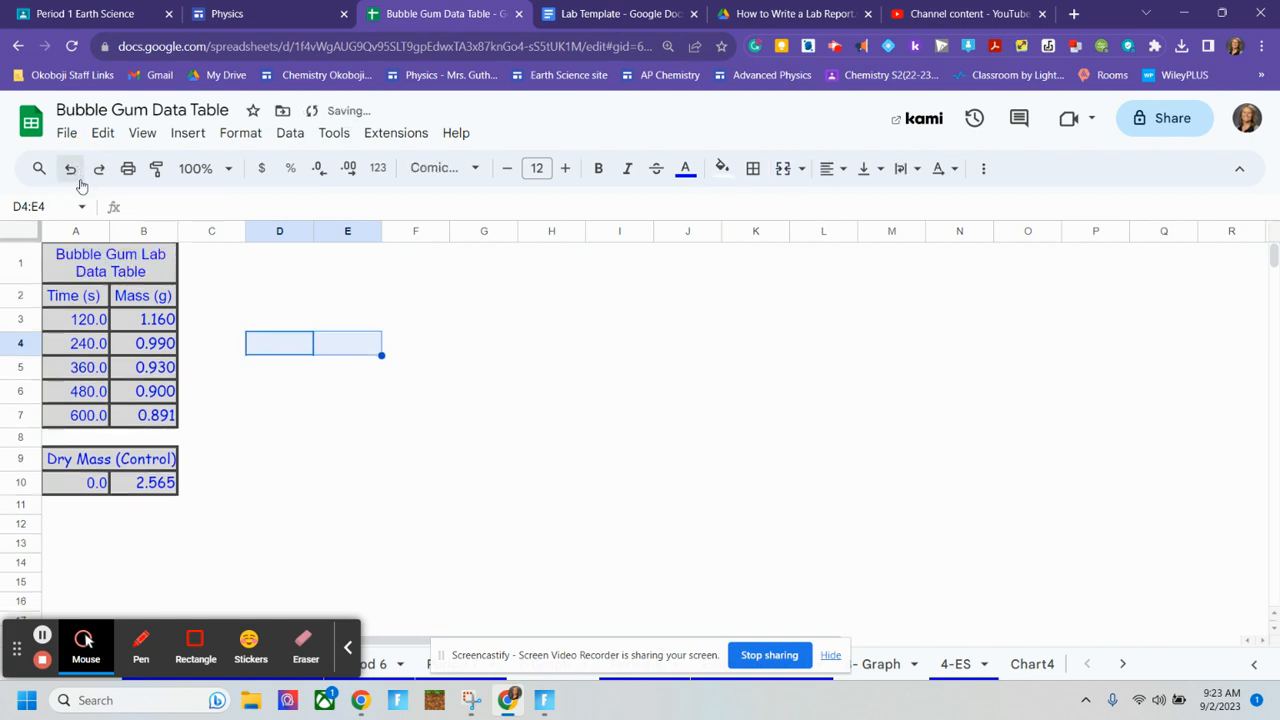
left_click(127, 261)
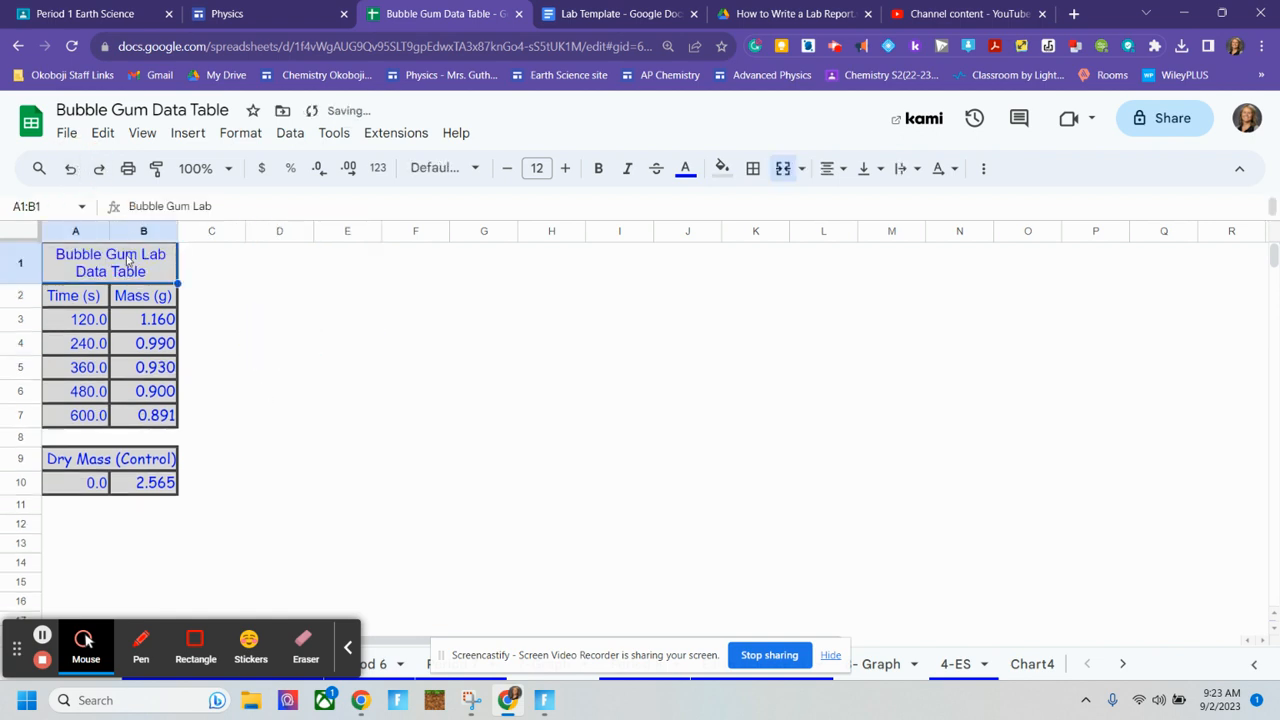
left_click_drag(127, 261, 86, 430)
left_click(620, 318)
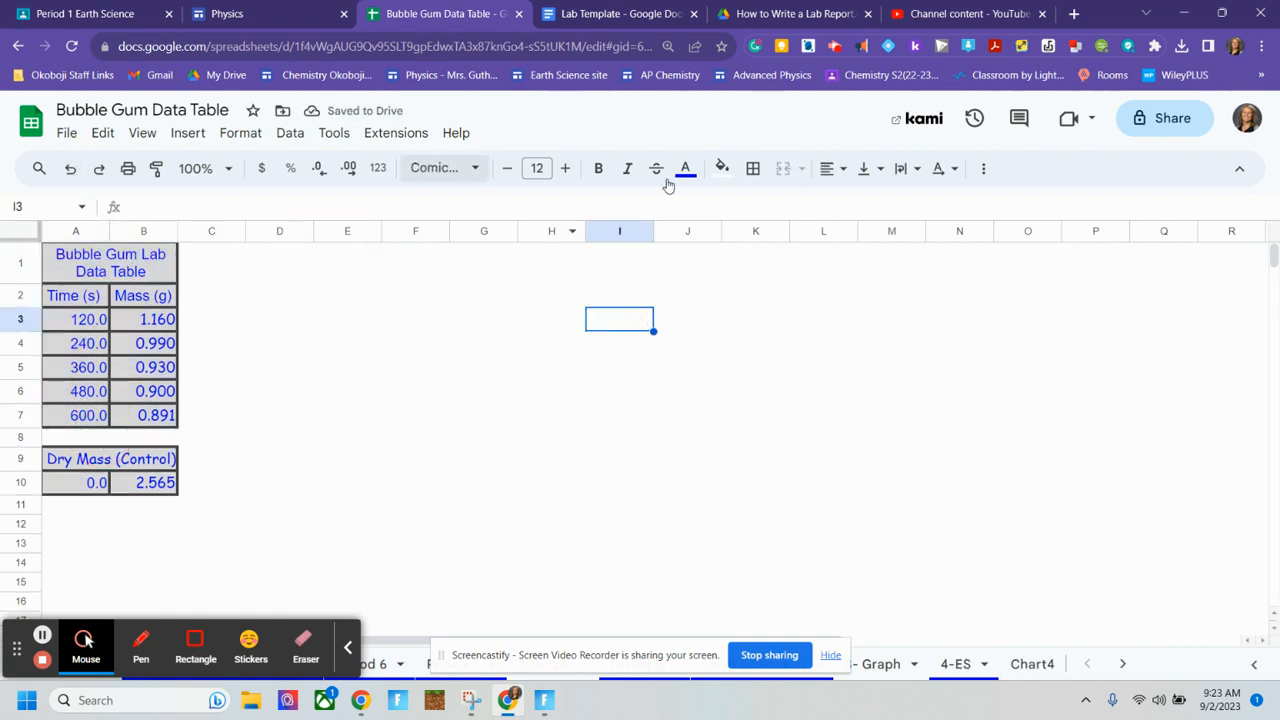
Select the data table A1:B7 and turn off the sheet's gridlines.
left_click_drag(140, 262, 121, 414)
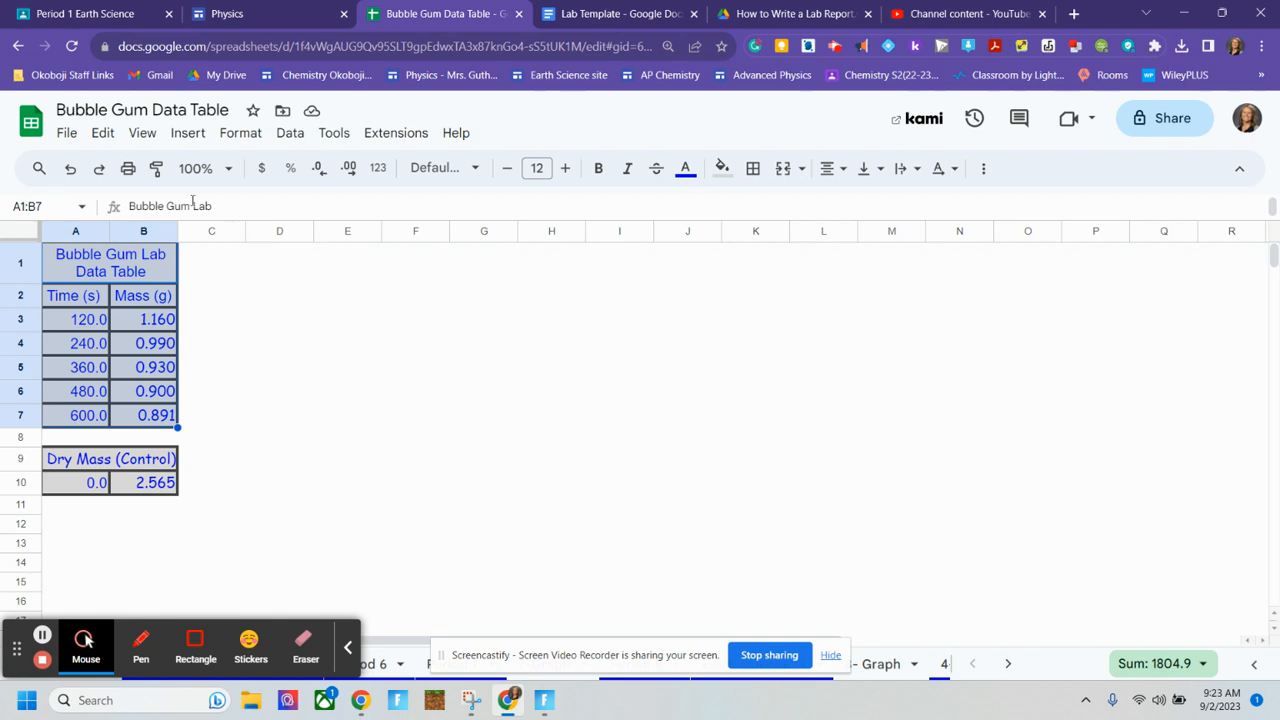
left_click(153, 139)
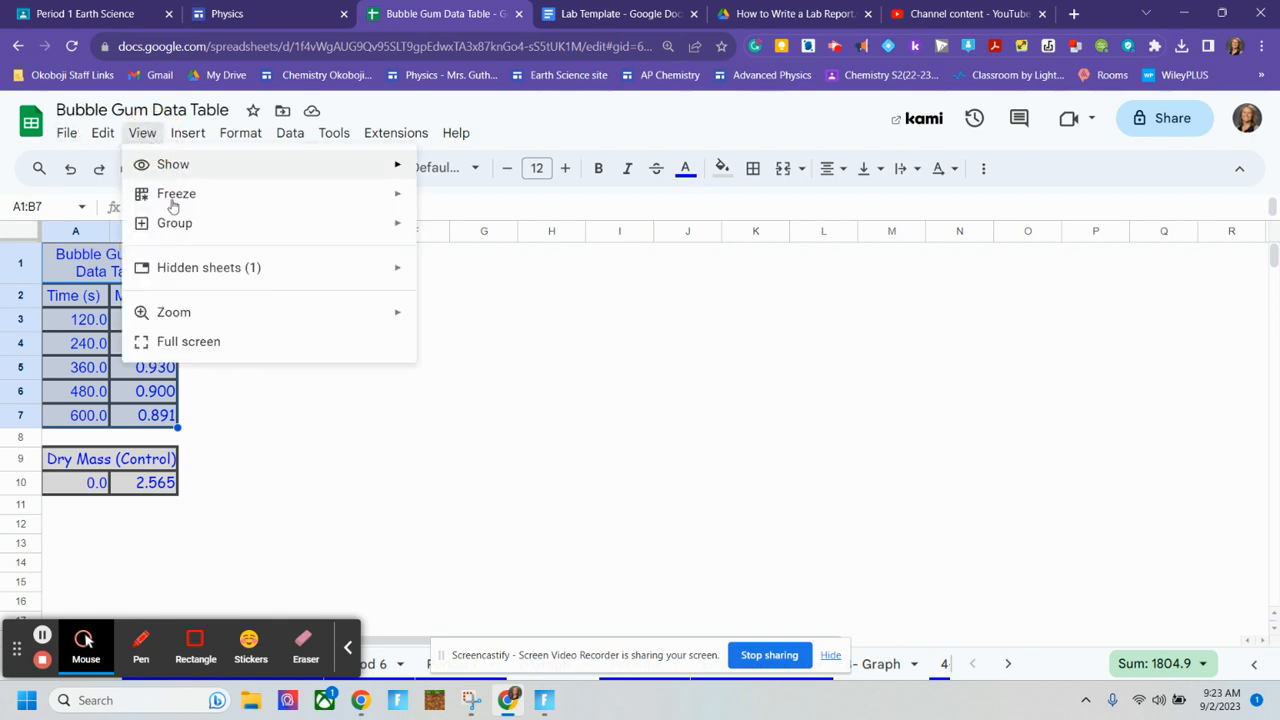
mouse_move(323, 166)
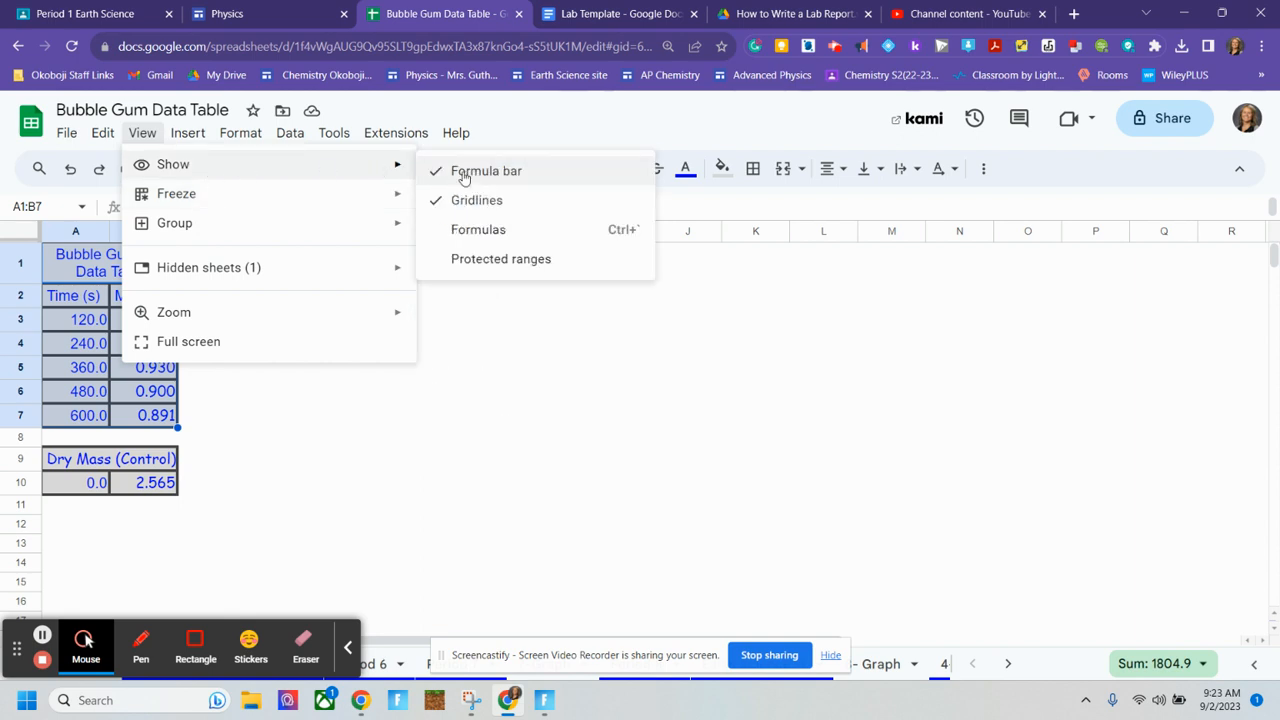
left_click(466, 197)
left_click(250, 328)
left_click(214, 266)
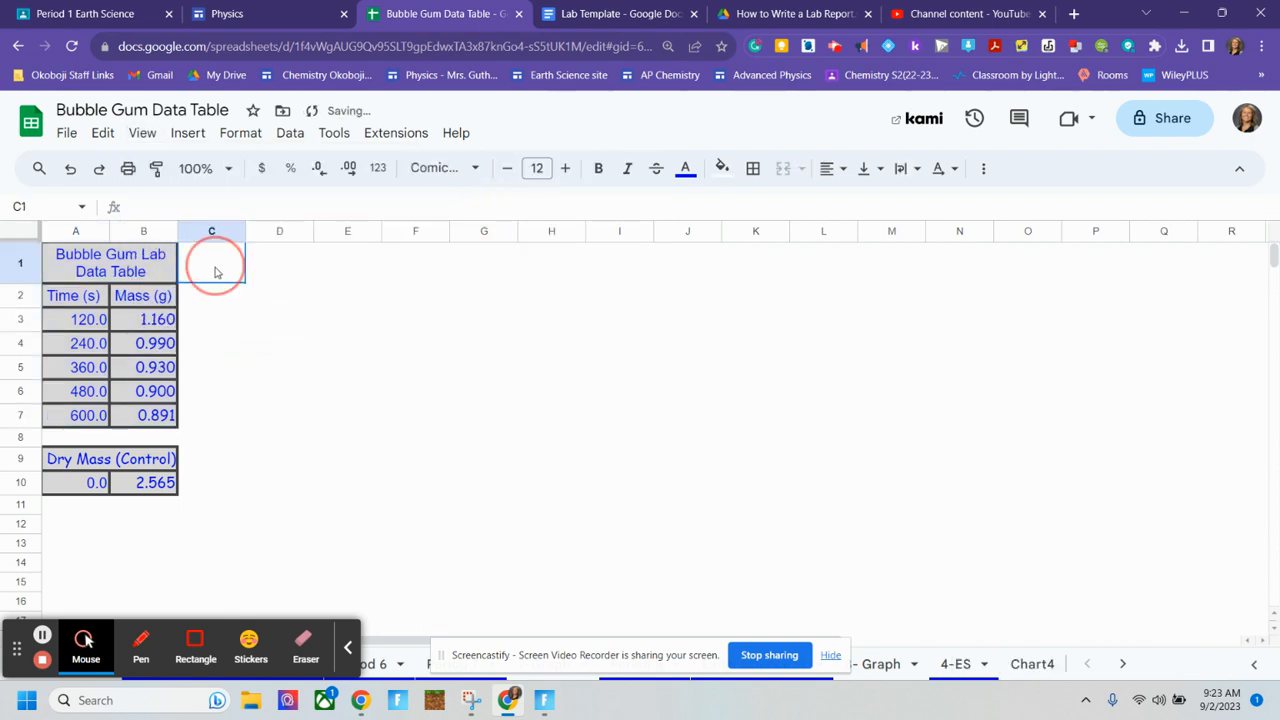
left_click(343, 320)
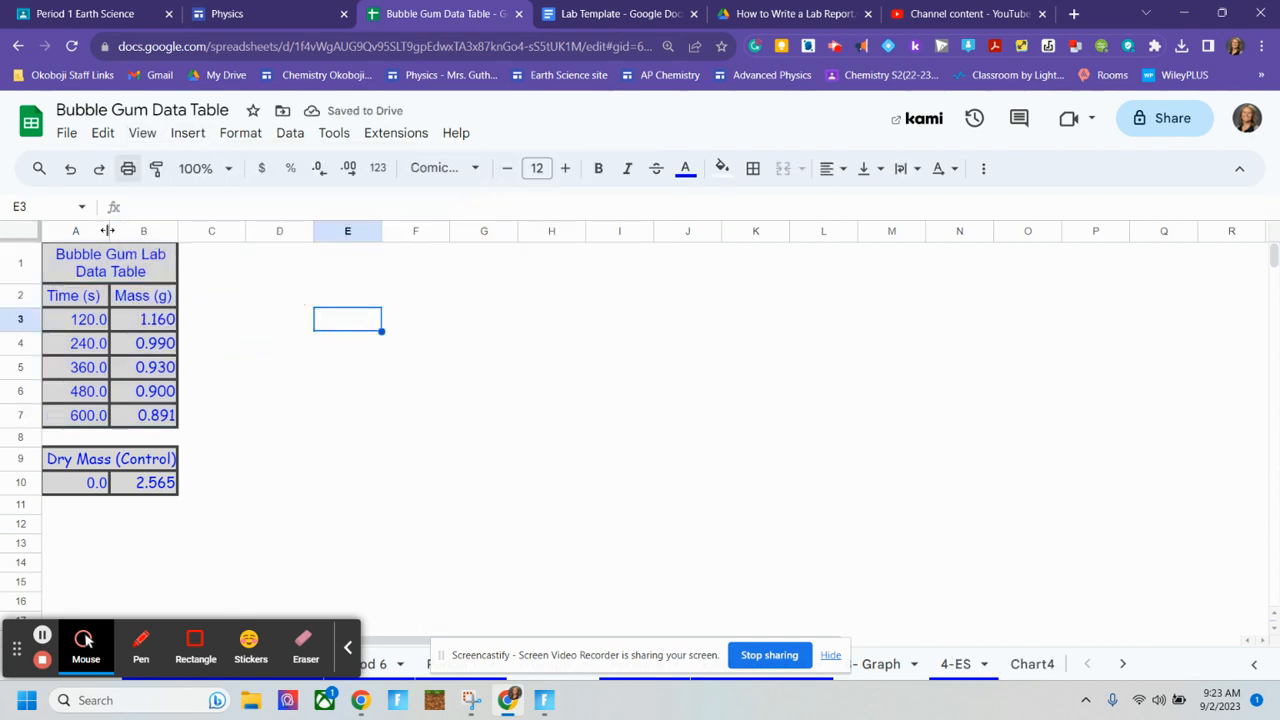
Select the entire sheet and turn its gridlines back on.
left_click(34, 233)
left_click(240, 133)
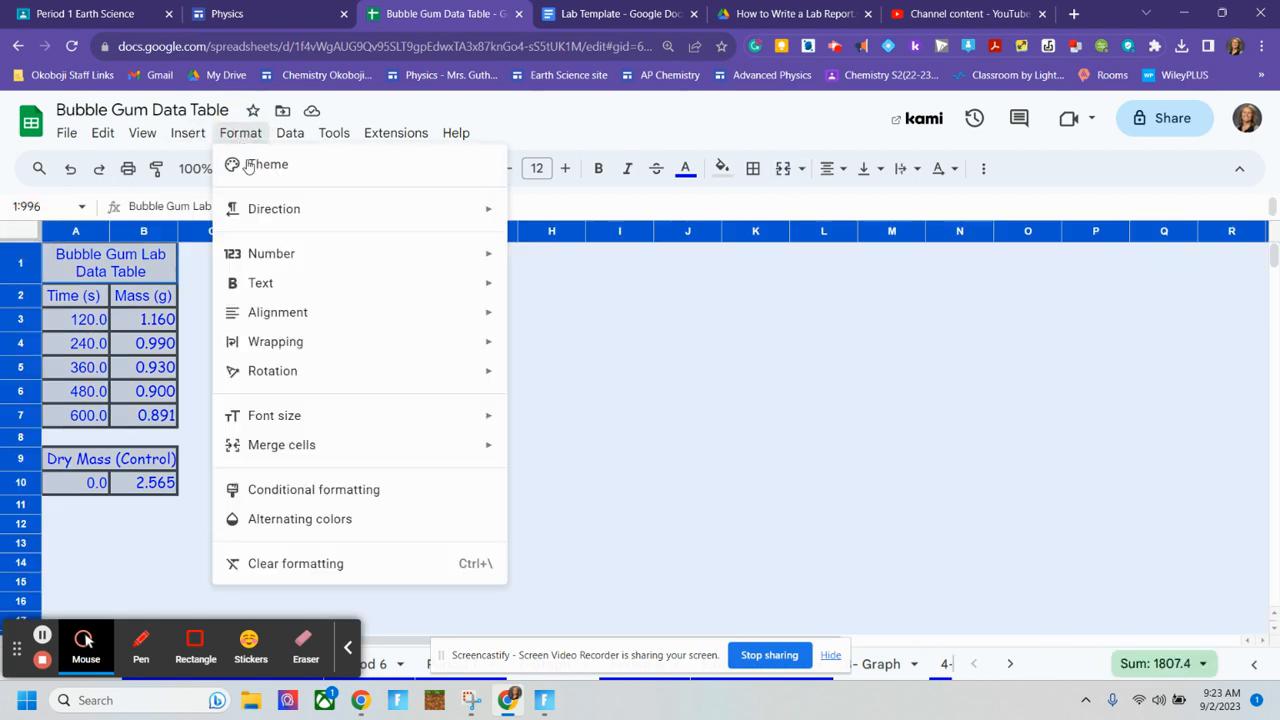
mouse_move(187, 133)
mouse_move(142, 133)
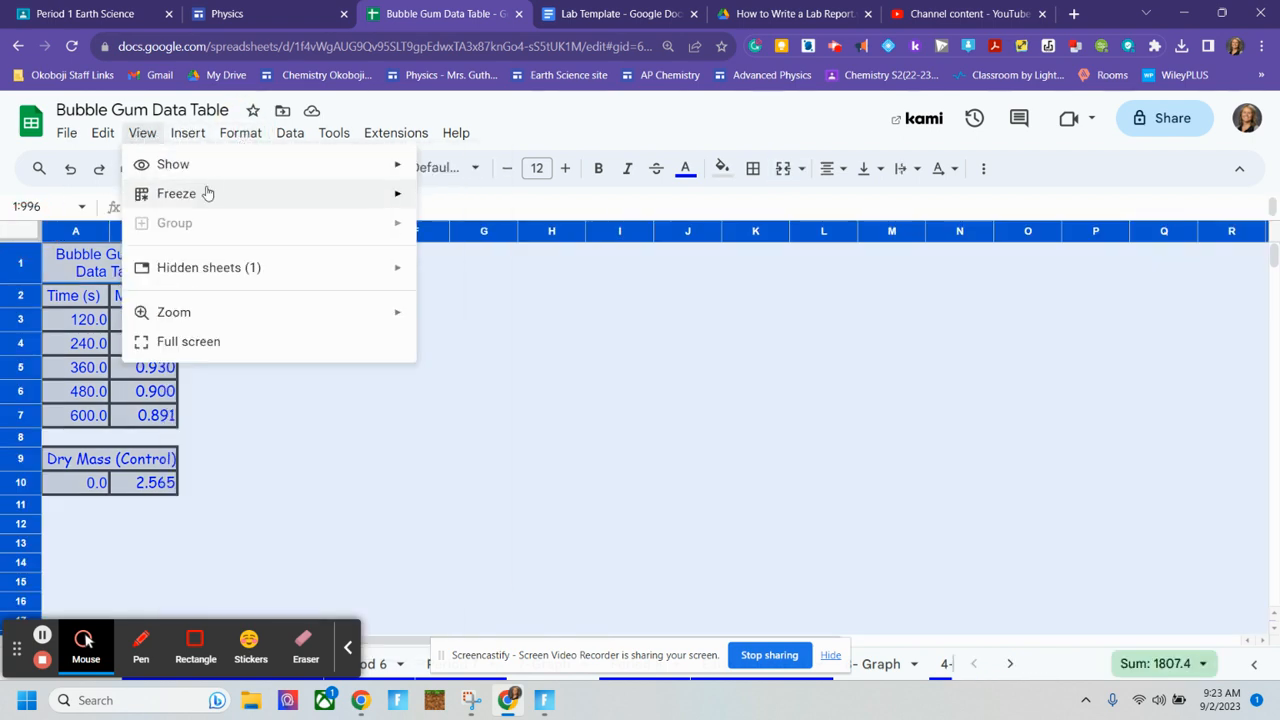
mouse_move(294, 170)
left_click(444, 198)
left_click(300, 372)
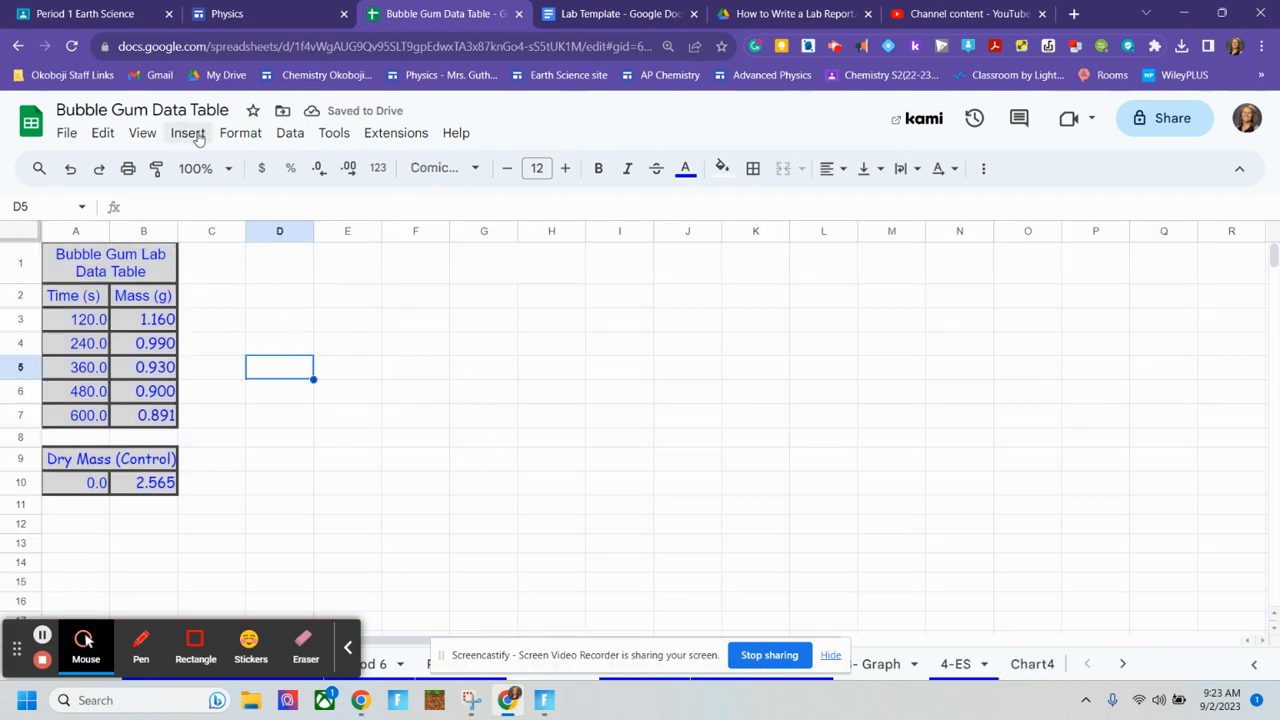
Hide the gridlines across the sheet so that only the tables' own borders show.
left_click(140, 135)
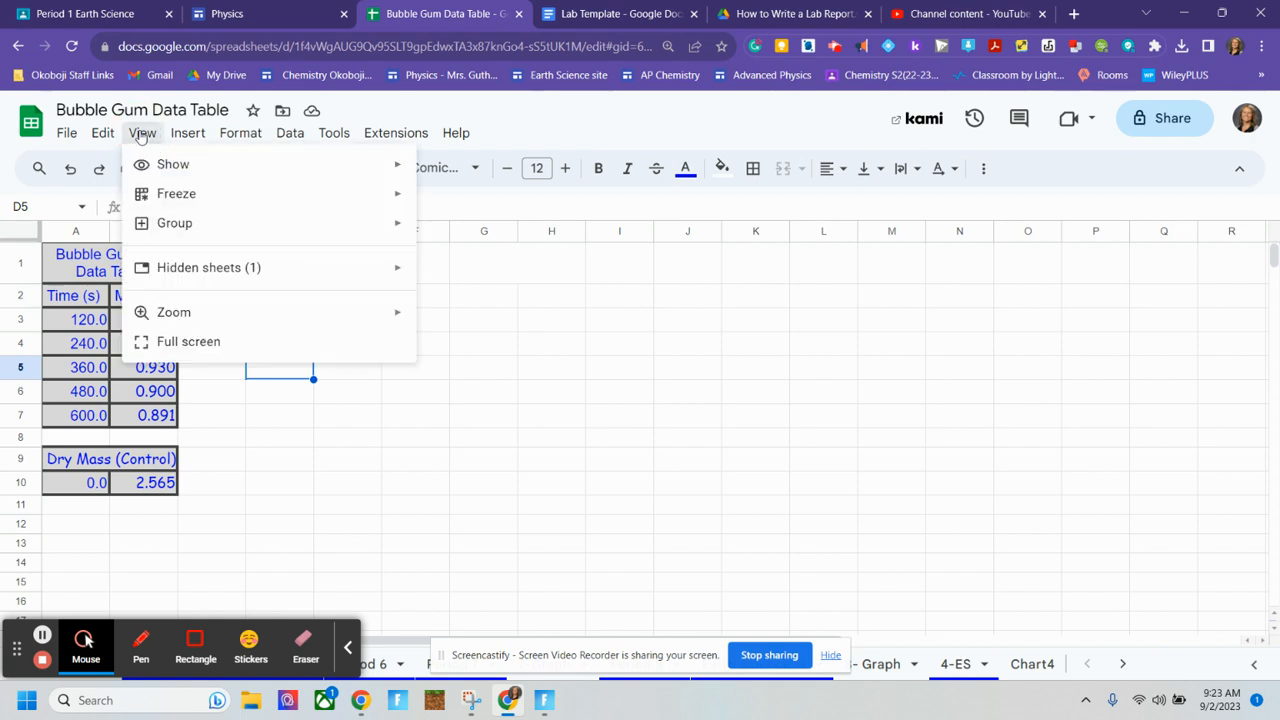
mouse_move(334, 178)
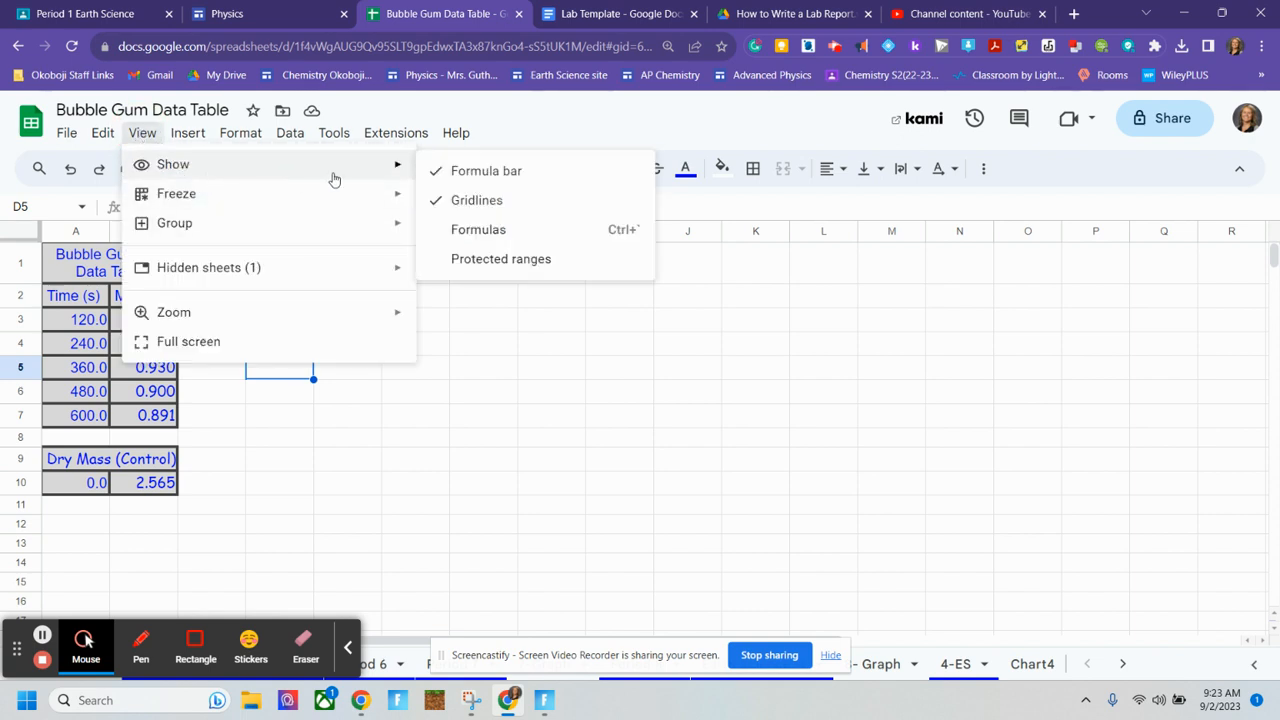
left_click(509, 205)
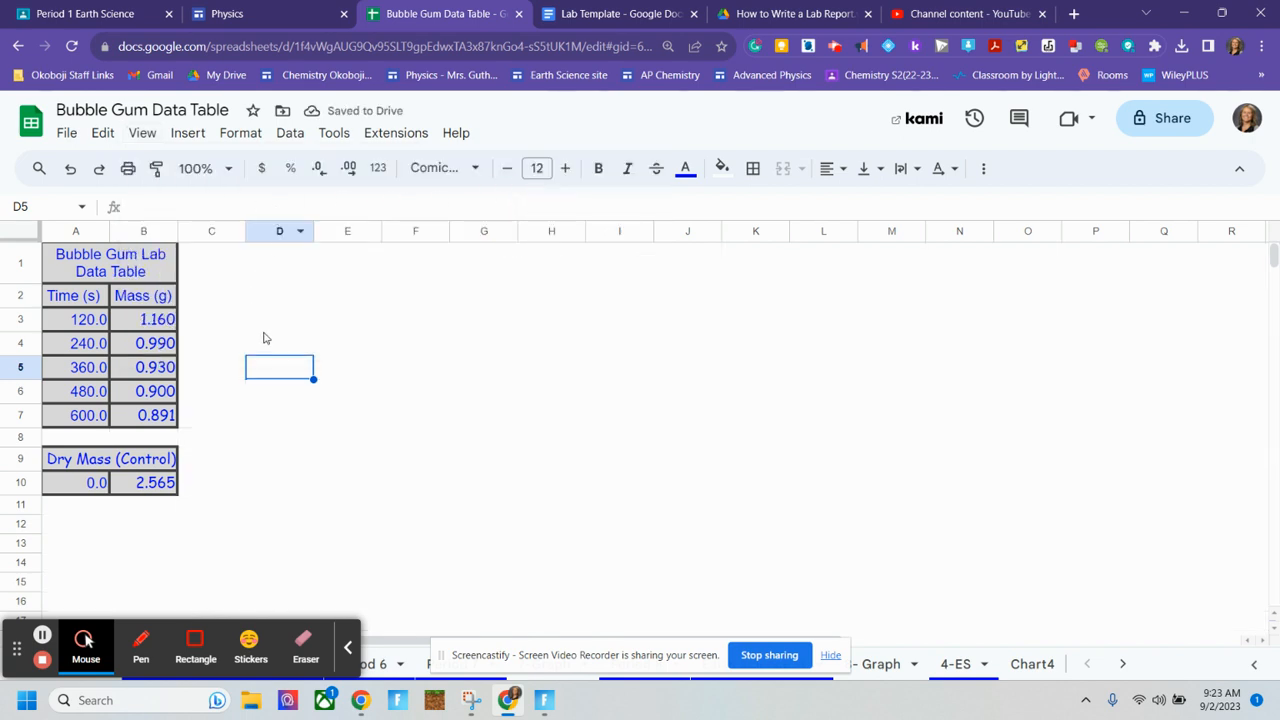
left_click(139, 209)
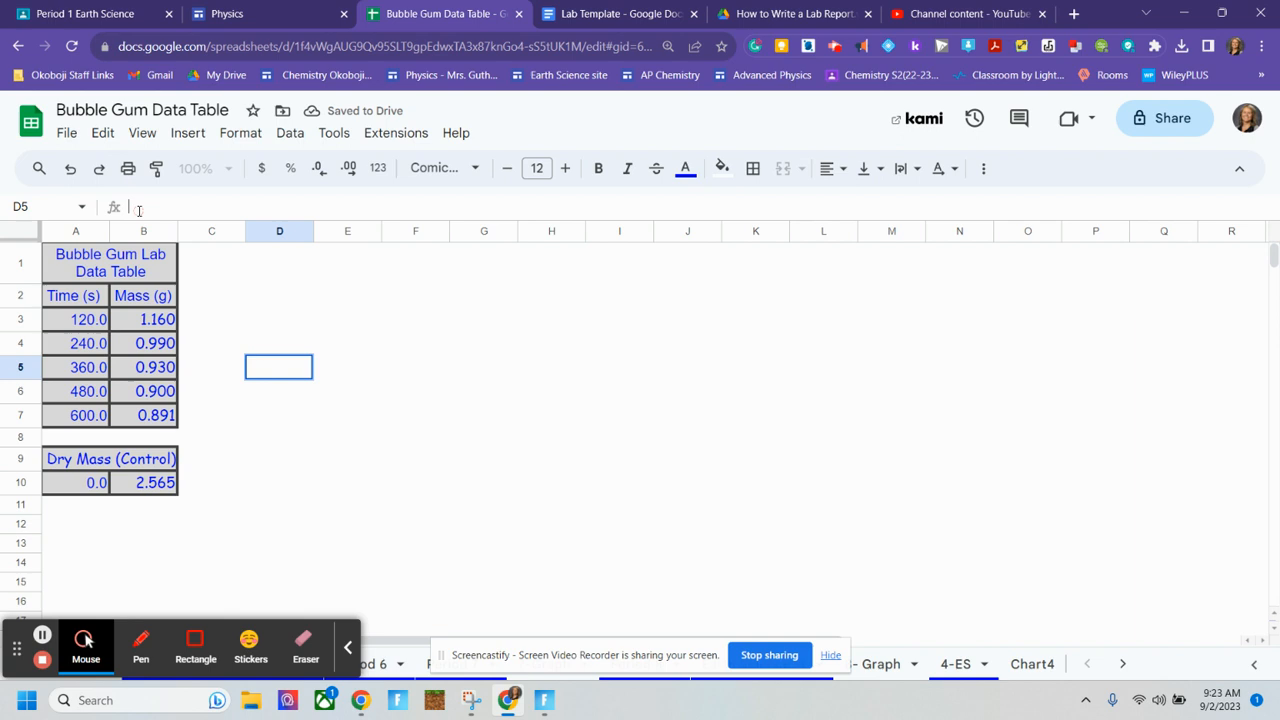
left_click(210, 373)
left_click(79, 263)
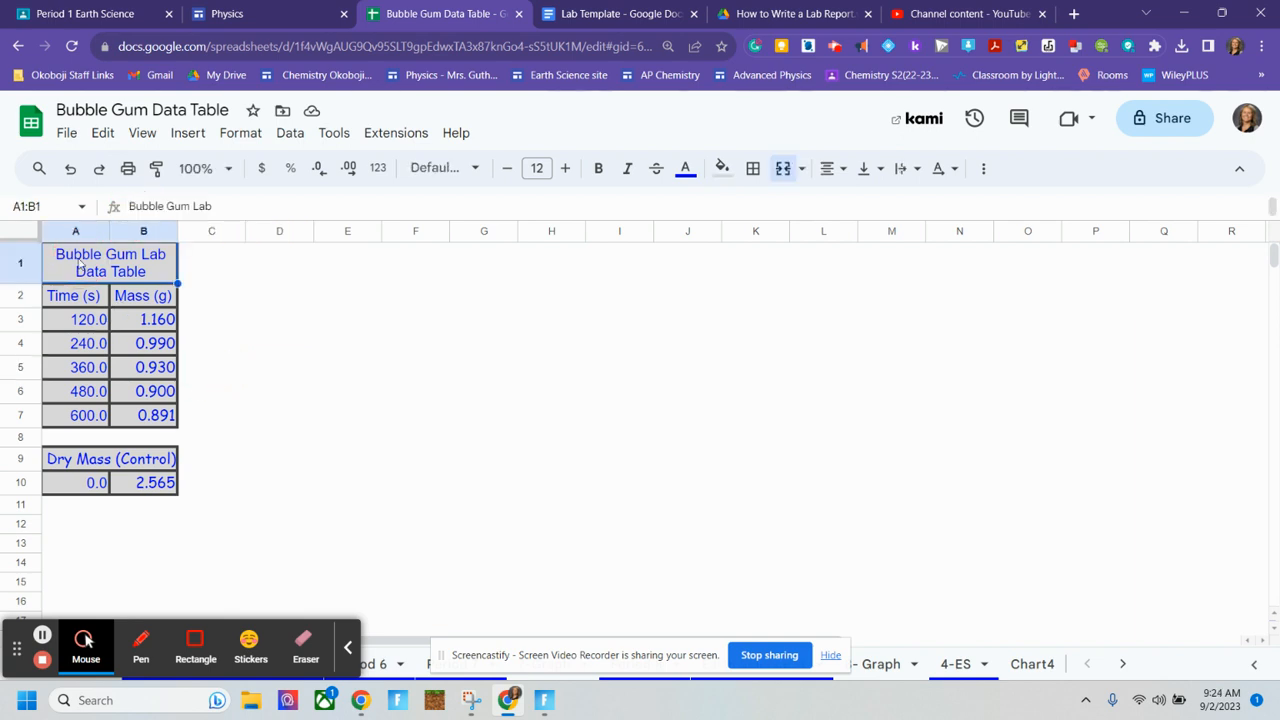
left_click_drag(146, 272, 152, 412)
left_click(290, 268)
left_click(300, 295)
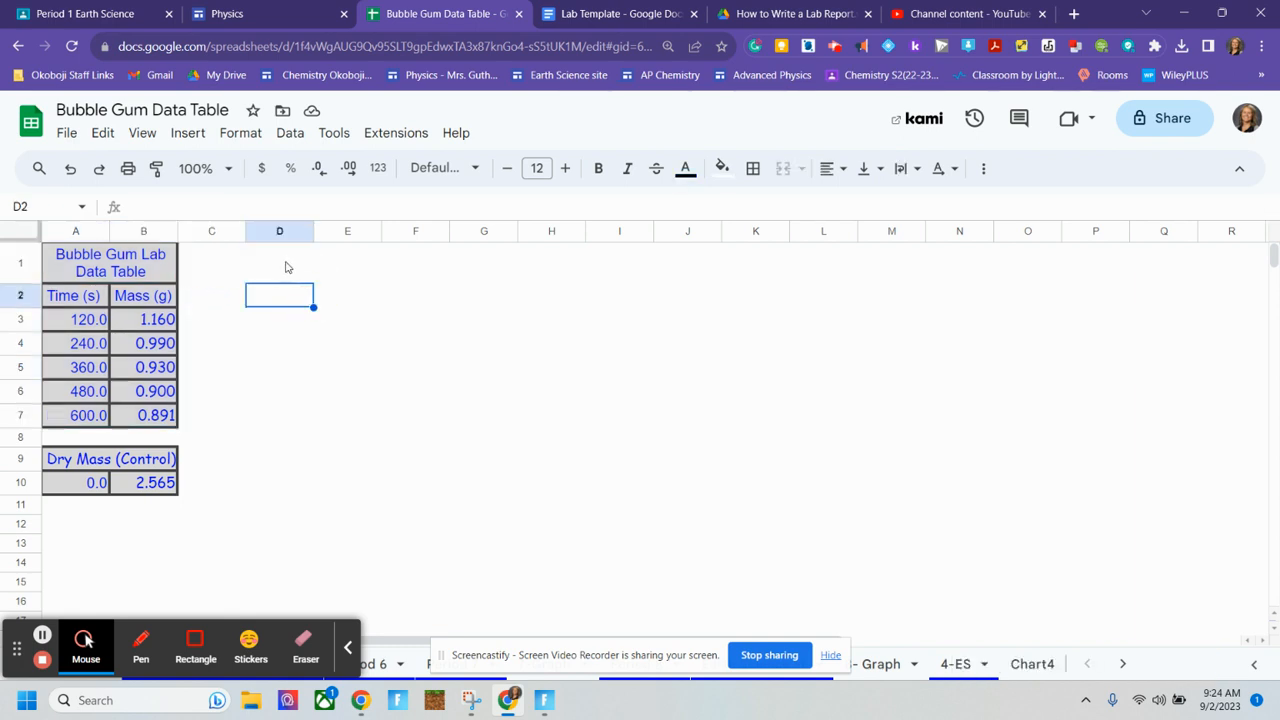
left_click(285, 267)
left_click(280, 298)
Enter the formula =B3/A3 in cell C3 to divide the first mass by its time.
left_click(231, 324)
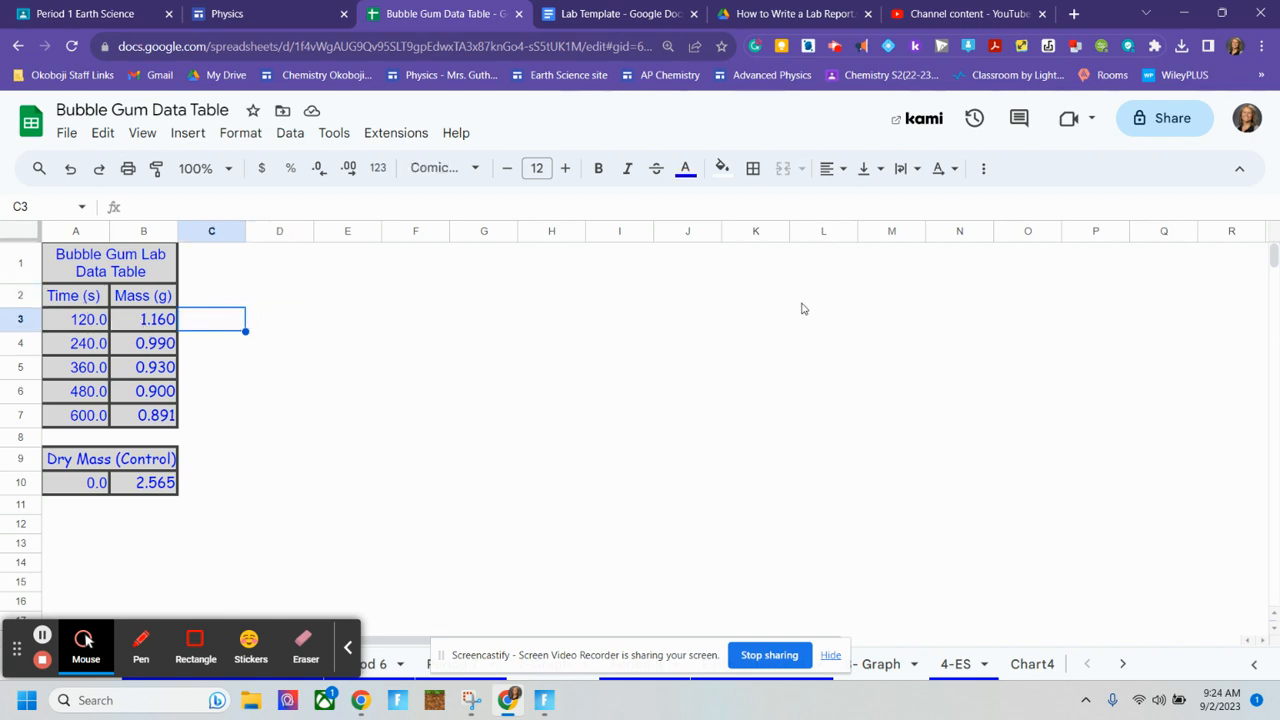
type("=")
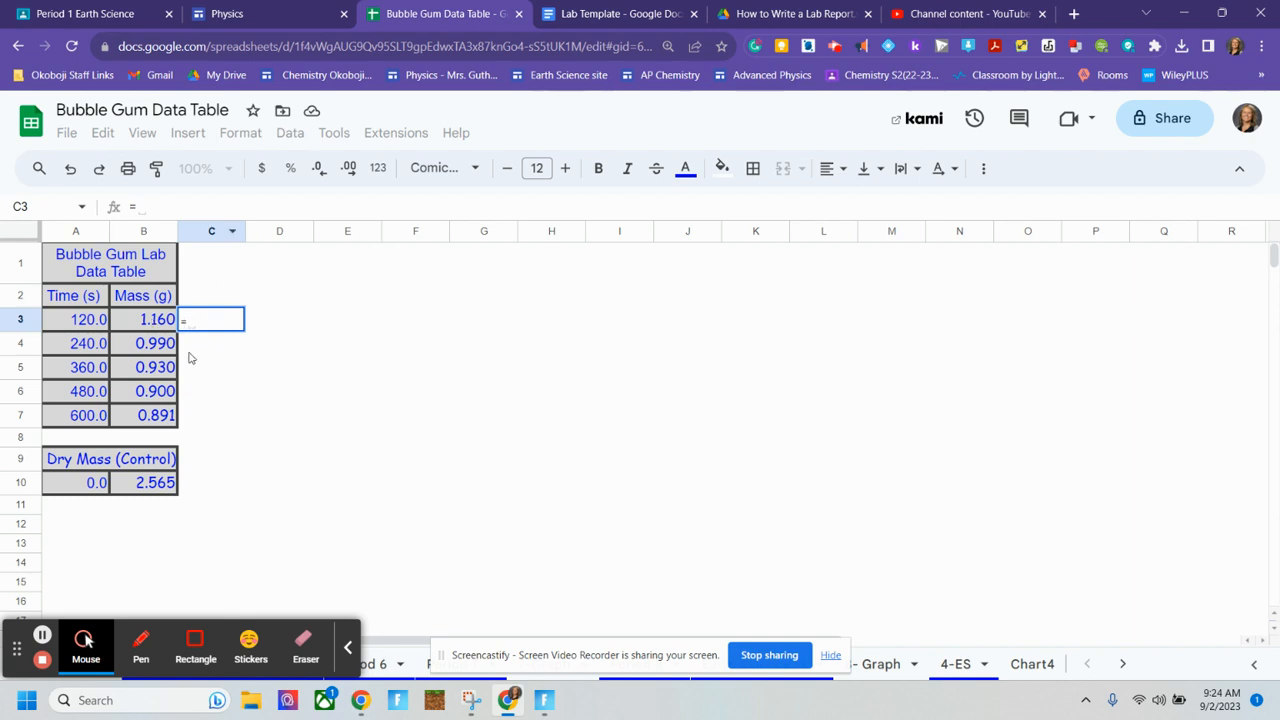
left_click(143, 323)
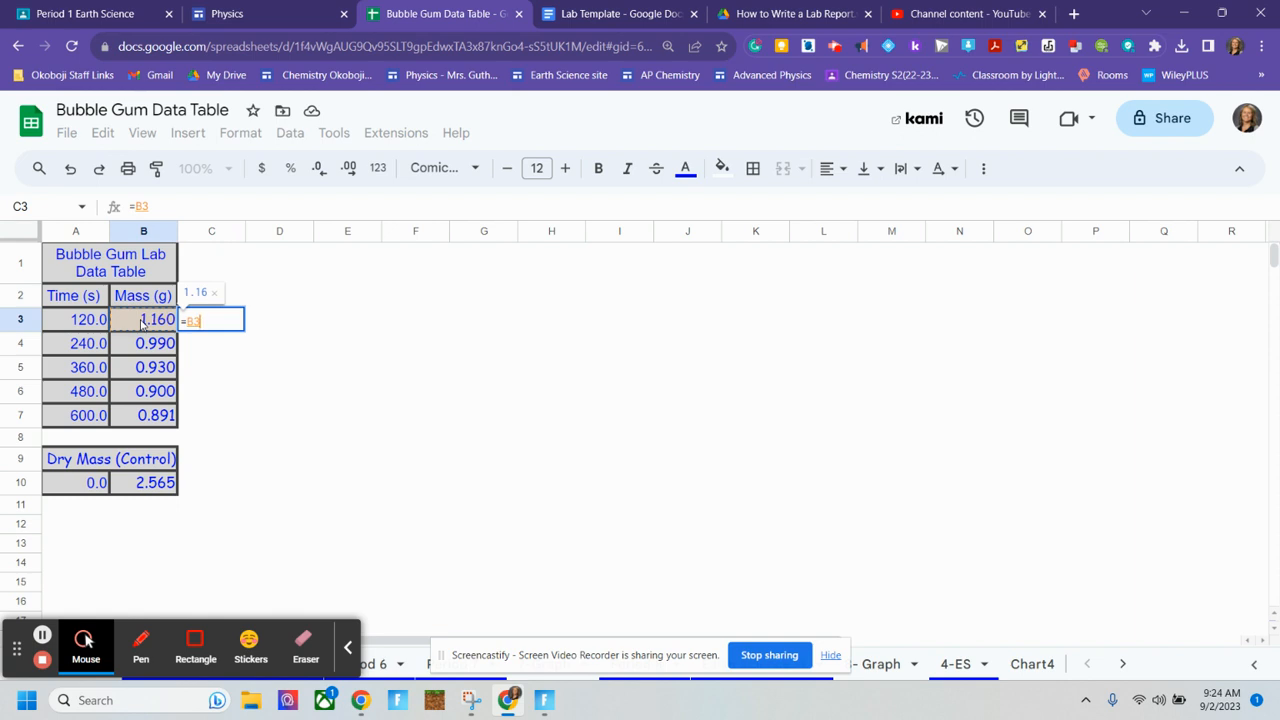
type("/")
left_click(66, 323)
key("Return")
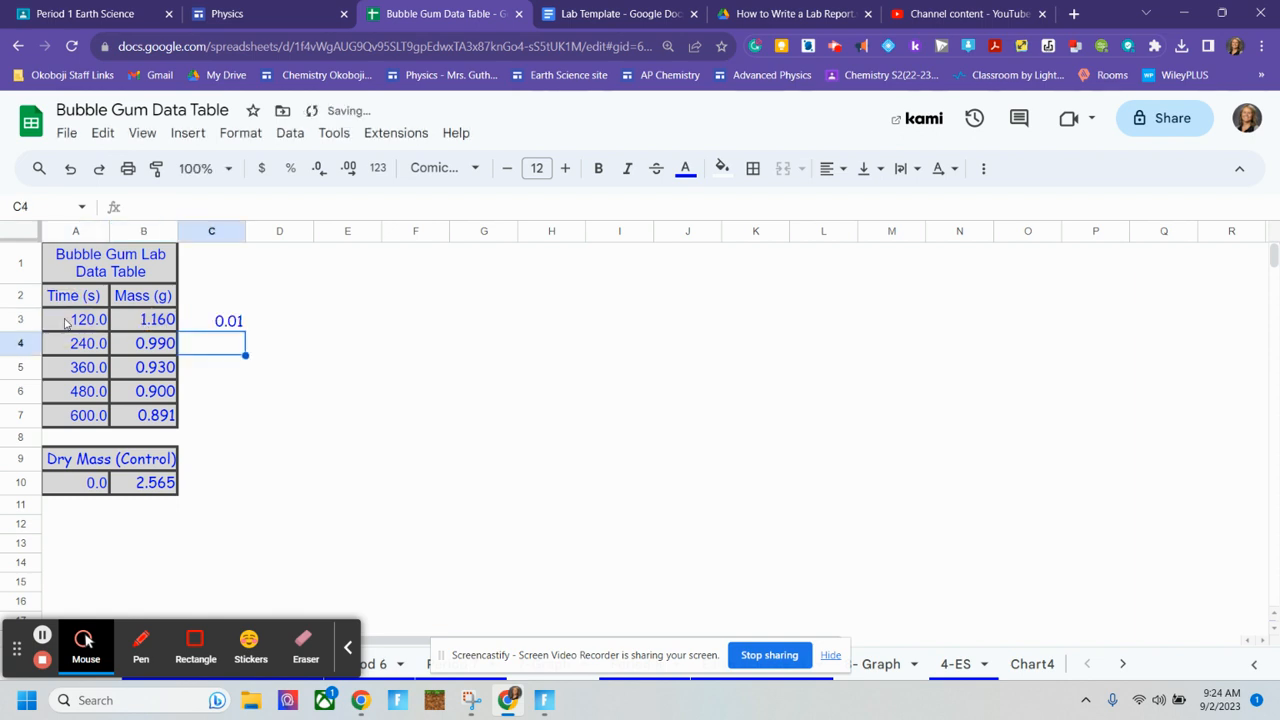
Fill the division formula from C3 down through C7.
left_click(236, 328)
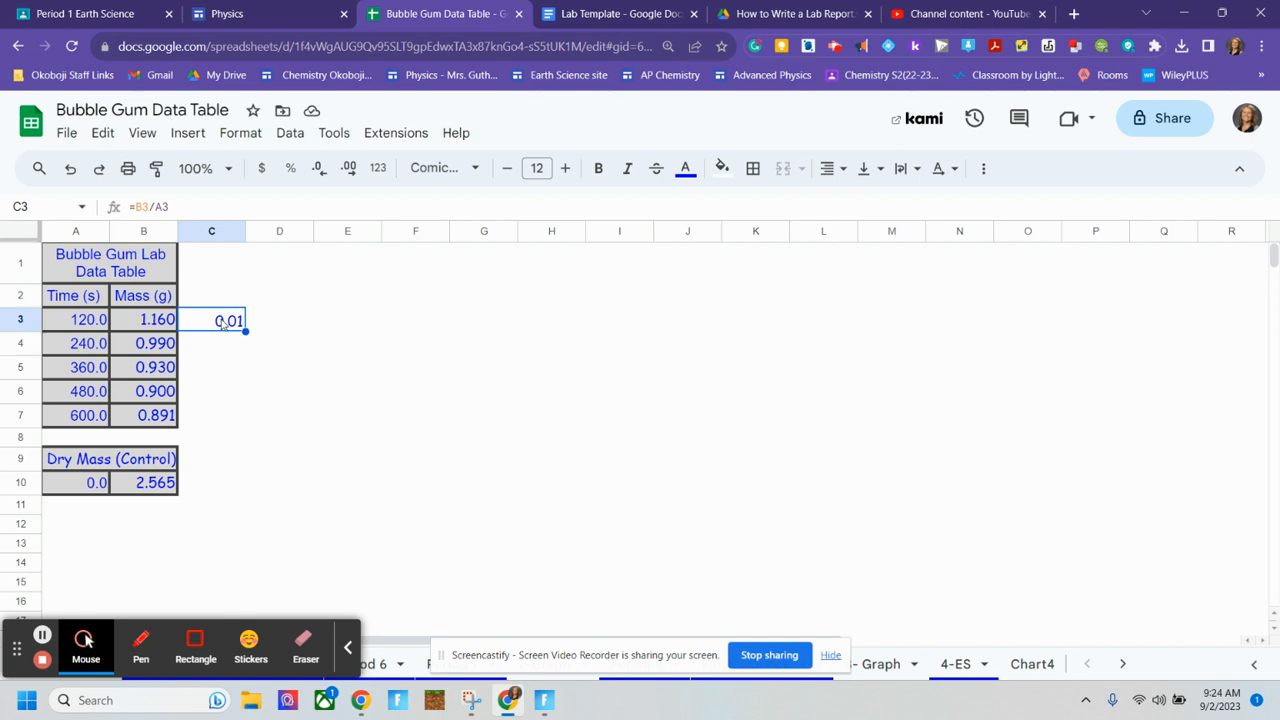
left_click(224, 323)
left_click_drag(247, 331, 243, 420)
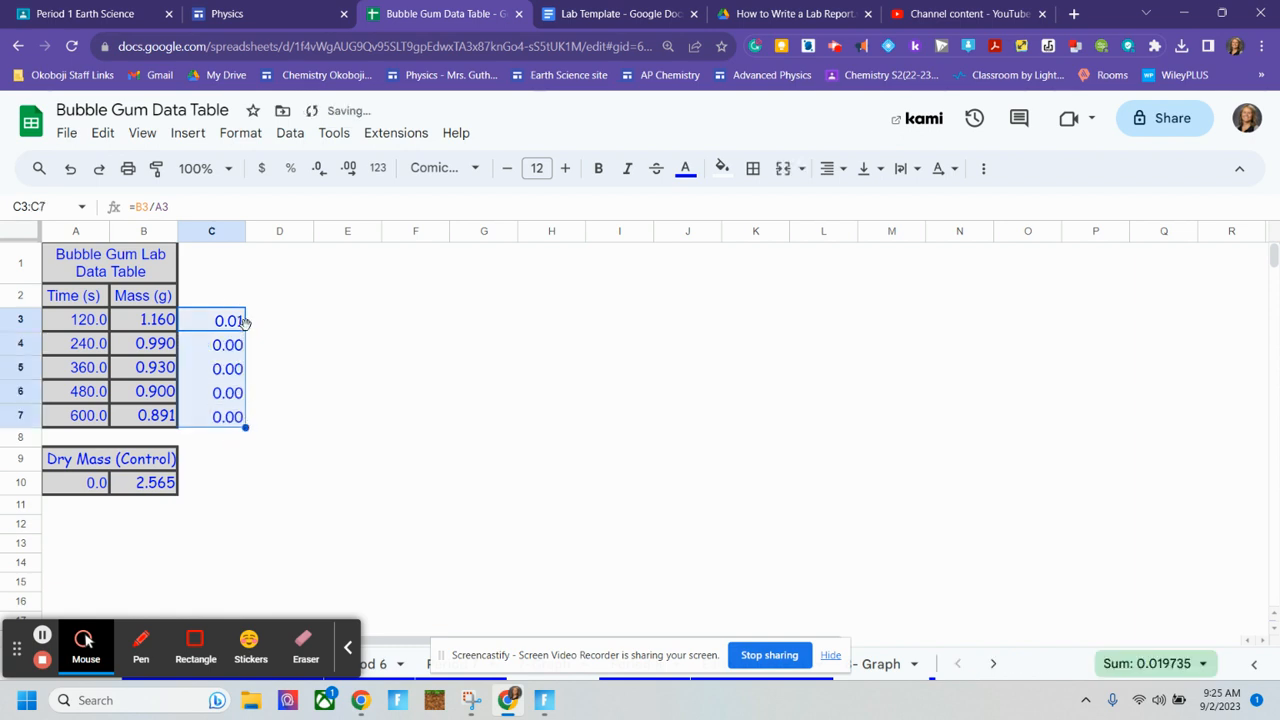
Examine the formulas in C3 and C4 and compare them with the mass and time cells in their rows.
left_click(228, 348)
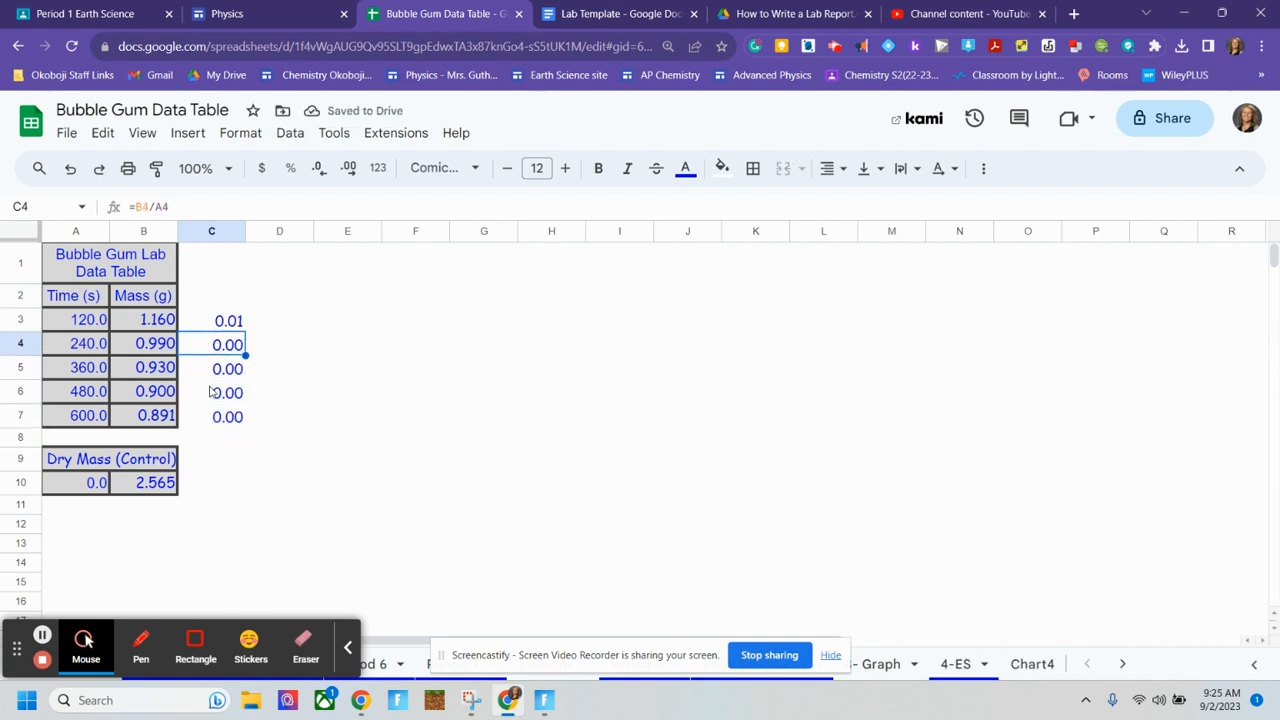
left_click(228, 322)
left_click(227, 344)
left_click(230, 328)
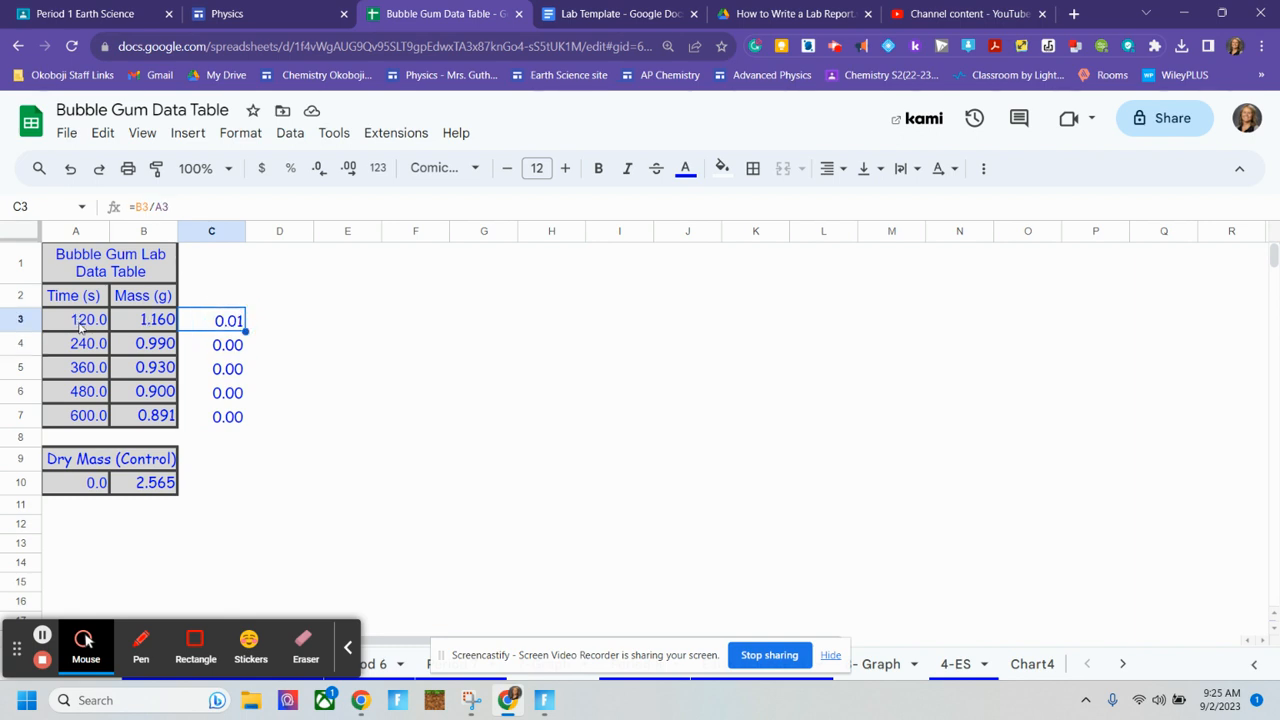
left_click(217, 350)
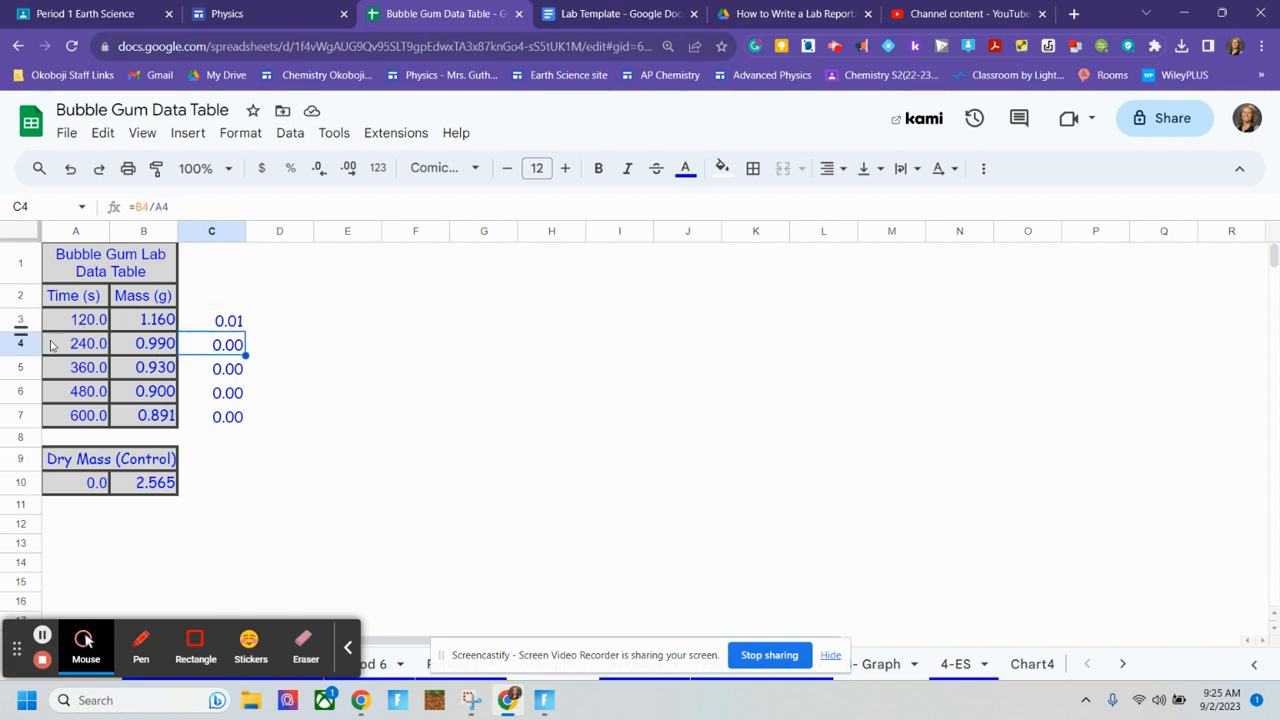
key("Down")
key("Left")
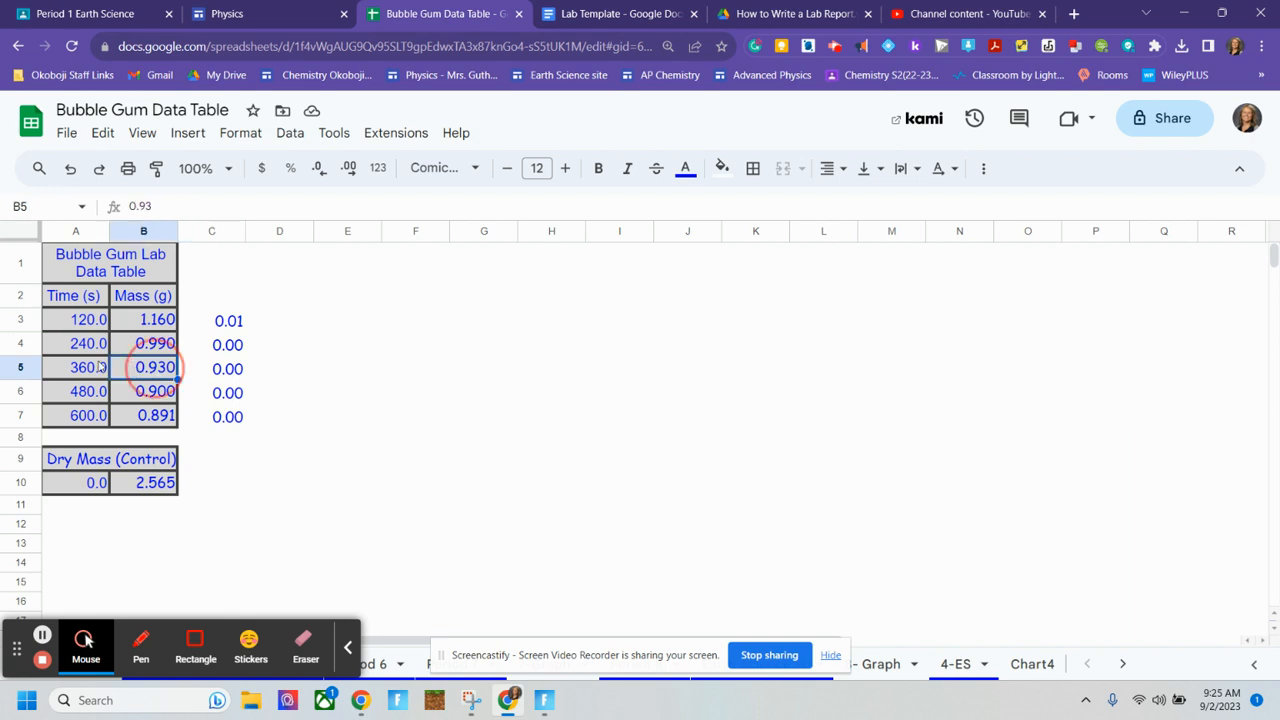
key("Left")
left_click(243, 318)
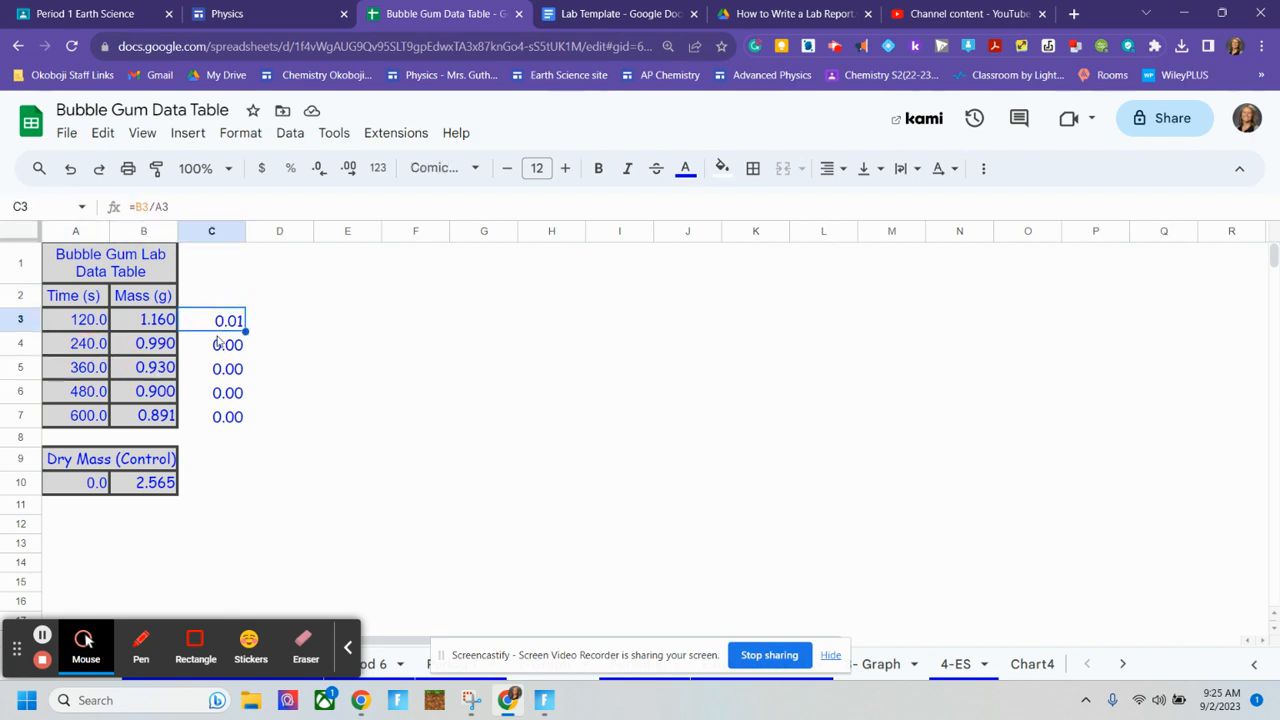
Clear the calculated values from the range C2:C8.
left_click(229, 320)
left_click(281, 318)
left_click(240, 328)
left_click_drag(217, 293, 220, 428)
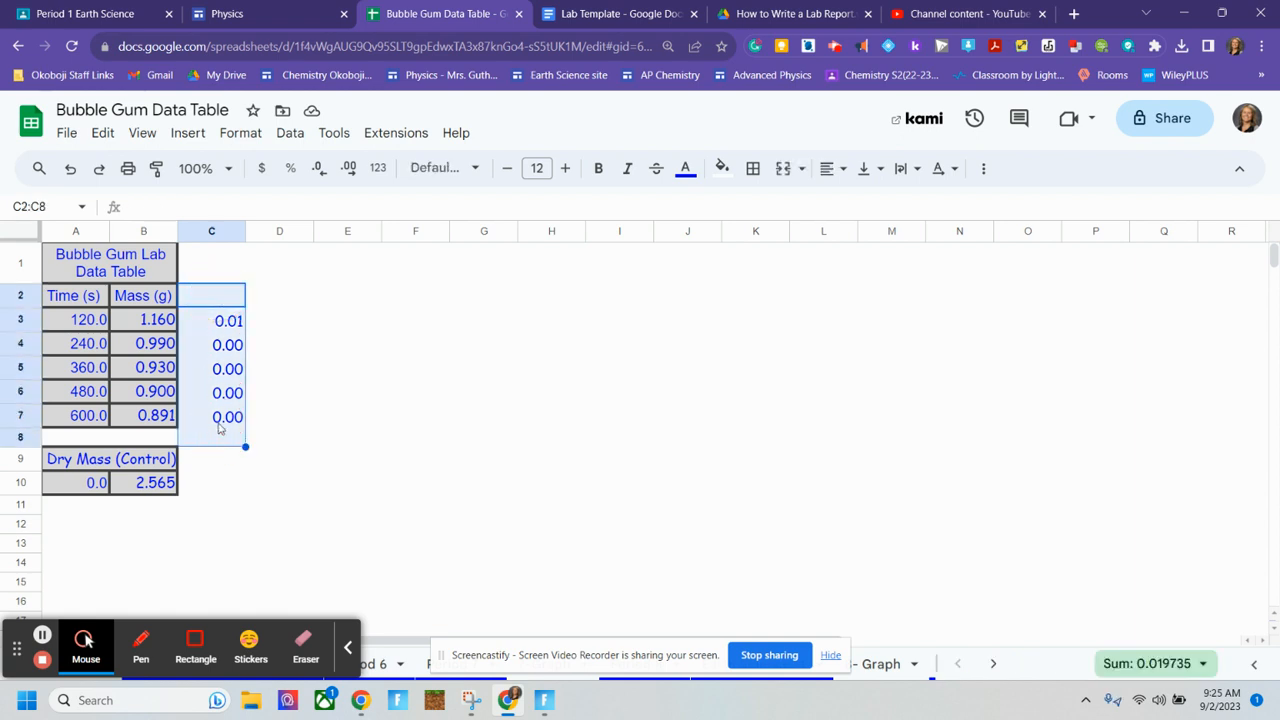
key("Delete")
Insert one column to the left of column A, before the data tables.
left_click(57, 230)
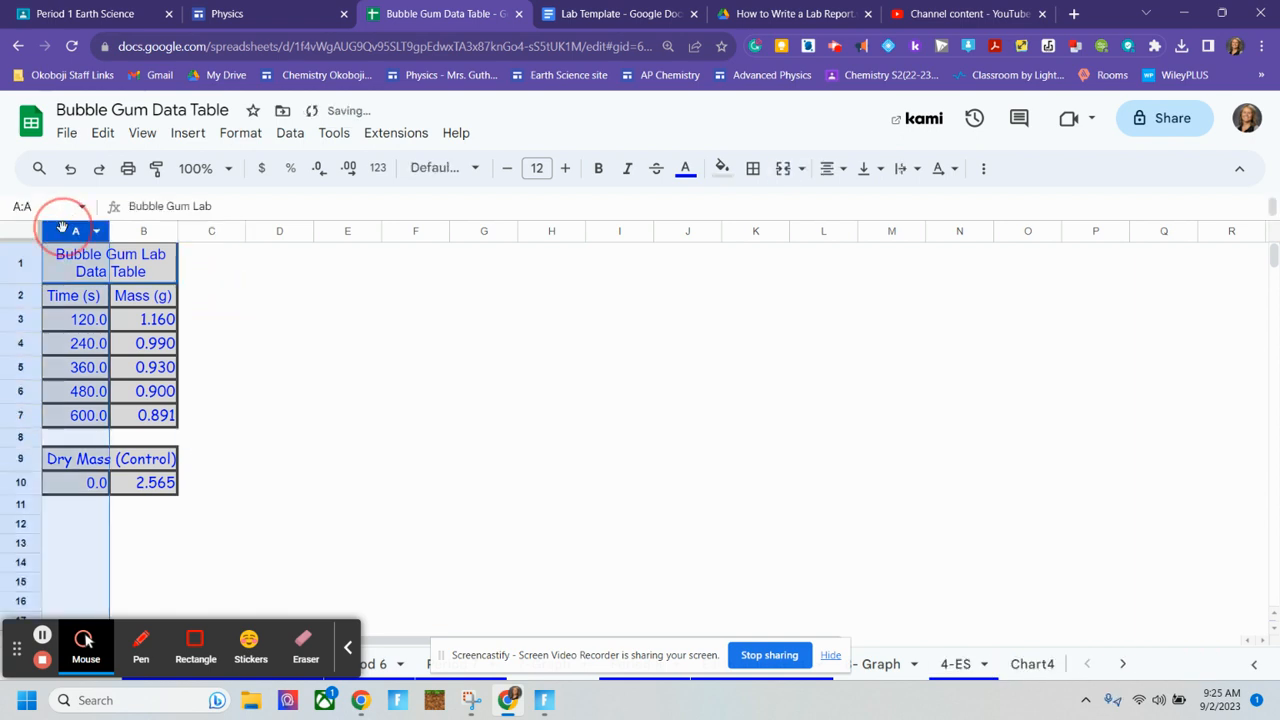
right_click(57, 230)
left_click(150, 318)
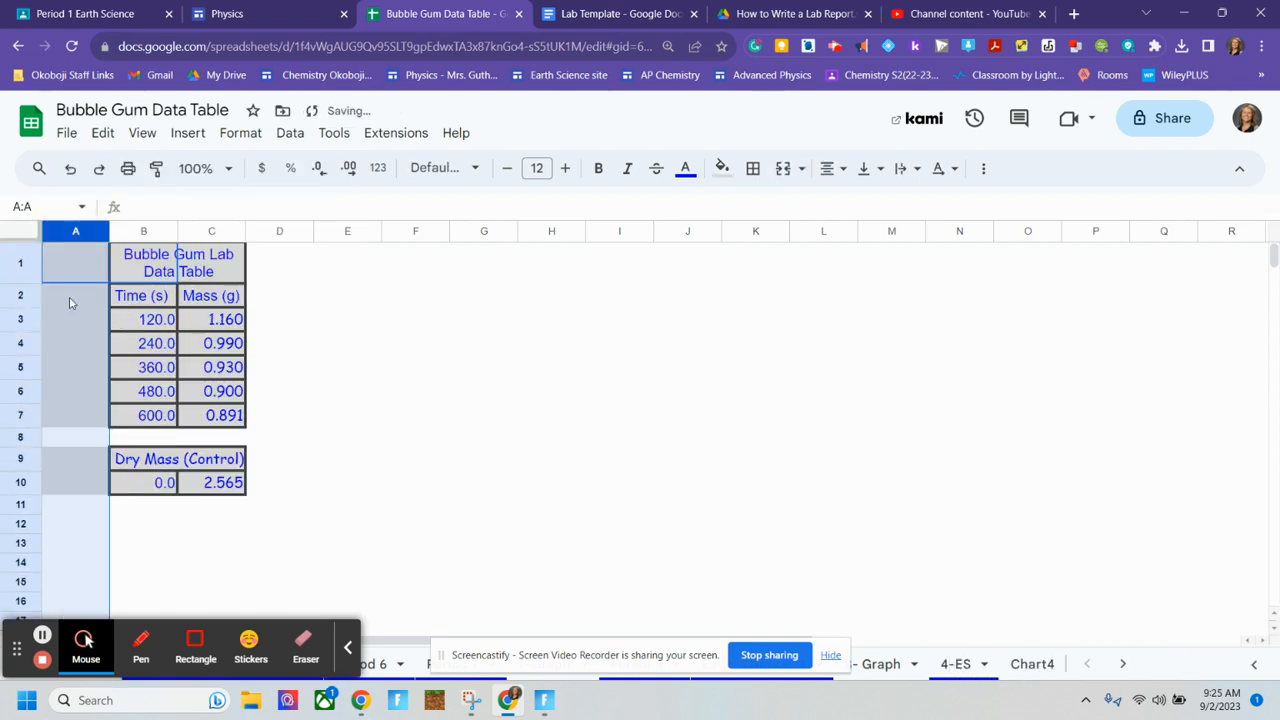
Enter the numbers 1, 2 and 3 in cells A2 to A4 of the new column.
left_click(92, 296)
type("1")
key("Return")
type("2")
key("Return")
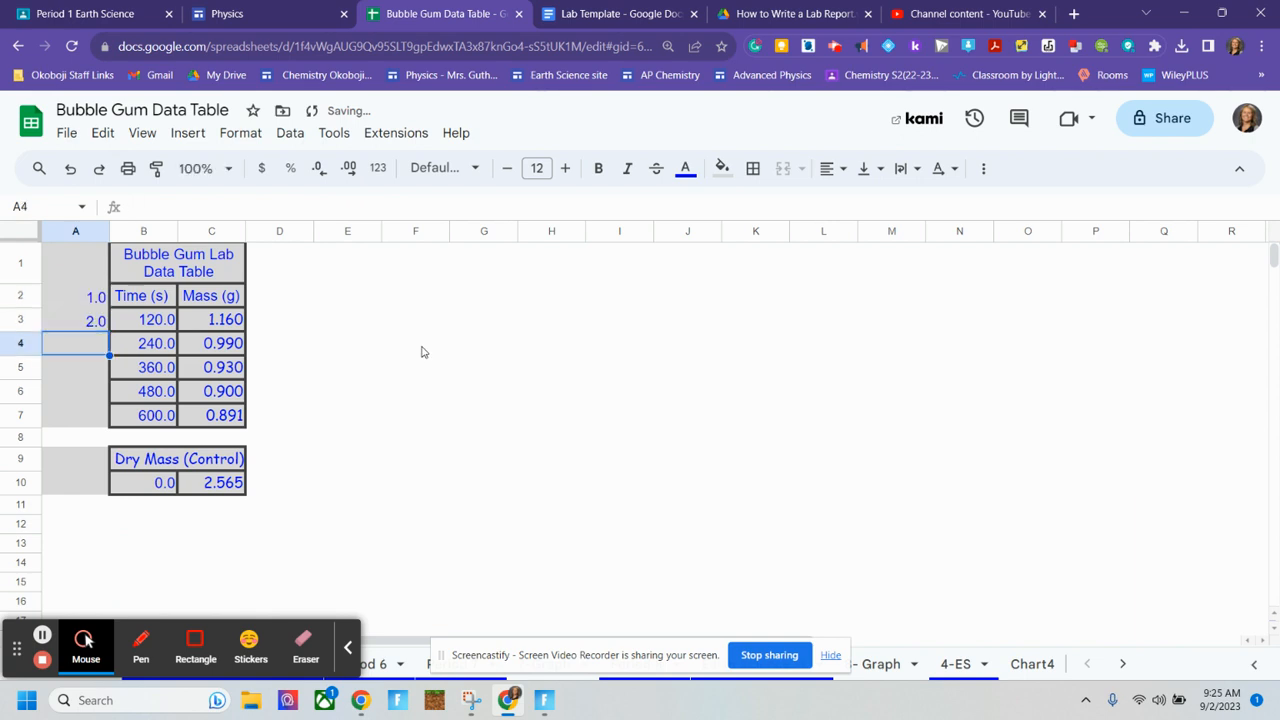
type("3")
key("Return")
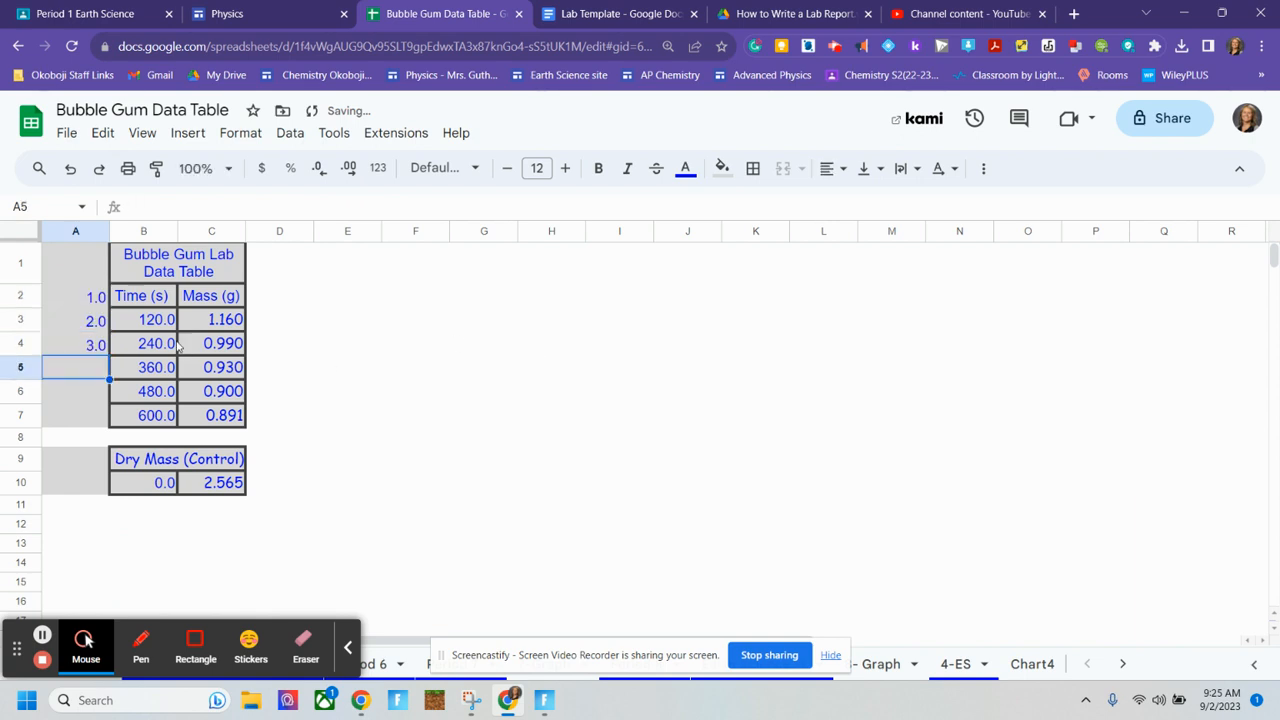
Extend the number series from A2:A4 down through cell A14.
left_click_drag(101, 303, 104, 348)
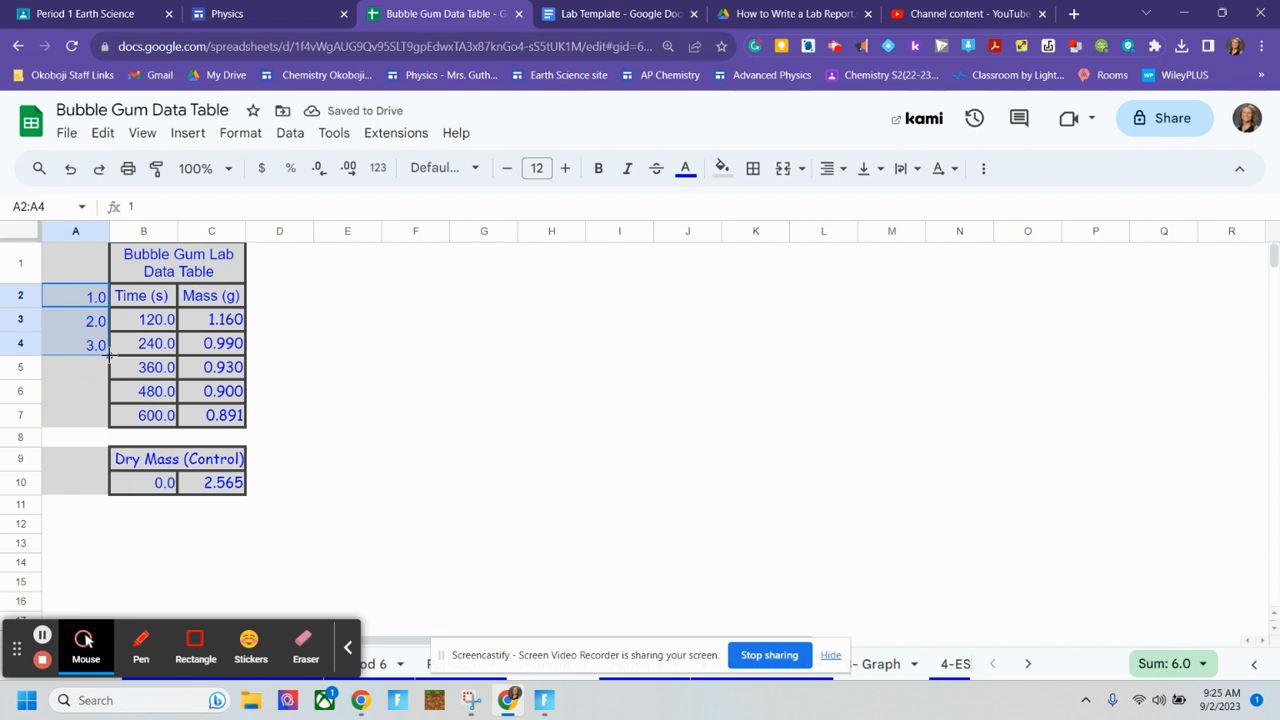
left_click_drag(103, 483, 100, 575)
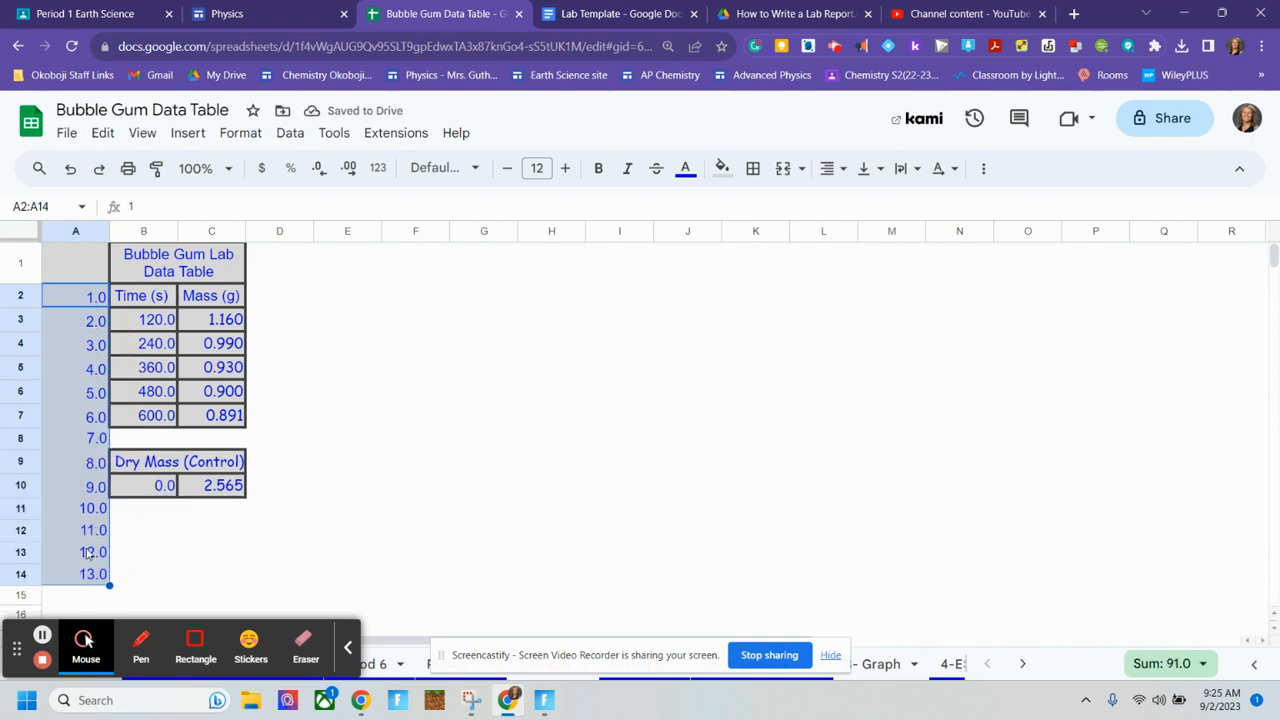
Undo the series fill and clear the numbers from A2:A4.
left_click(71, 172)
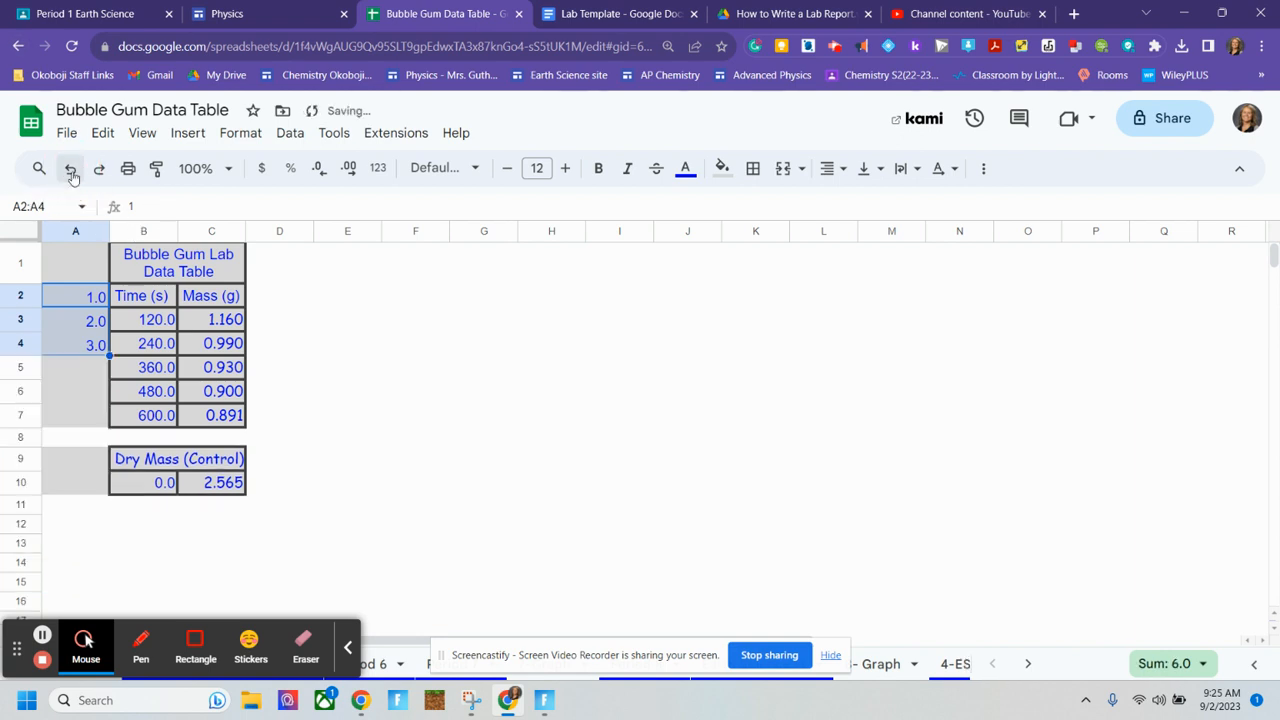
key("Delete")
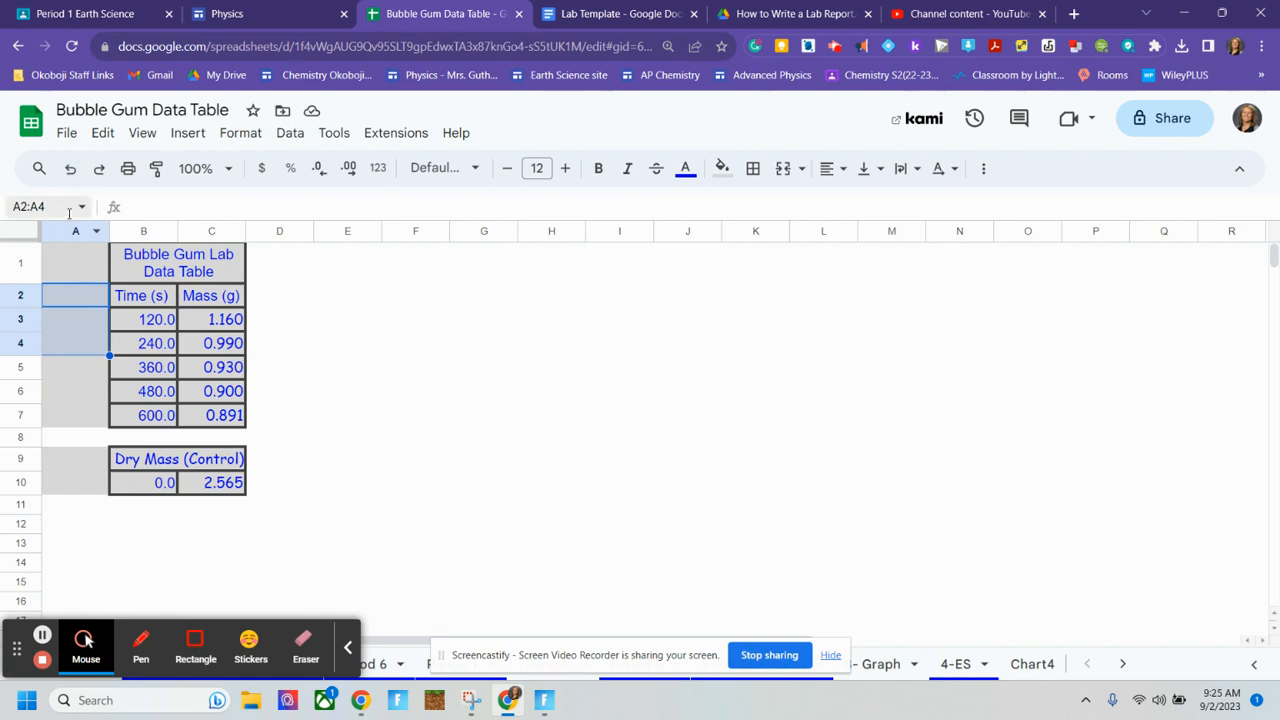
Insert another column to the left of the empty column A.
left_click(68, 232)
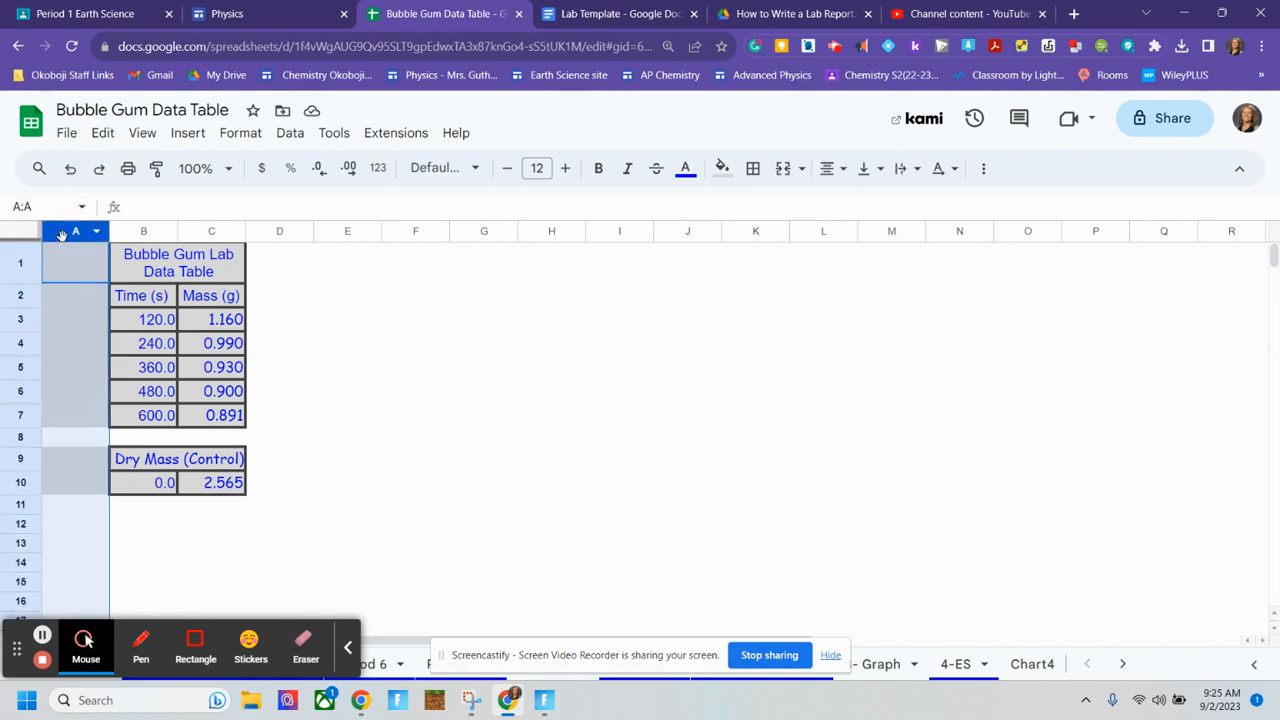
right_click(72, 237)
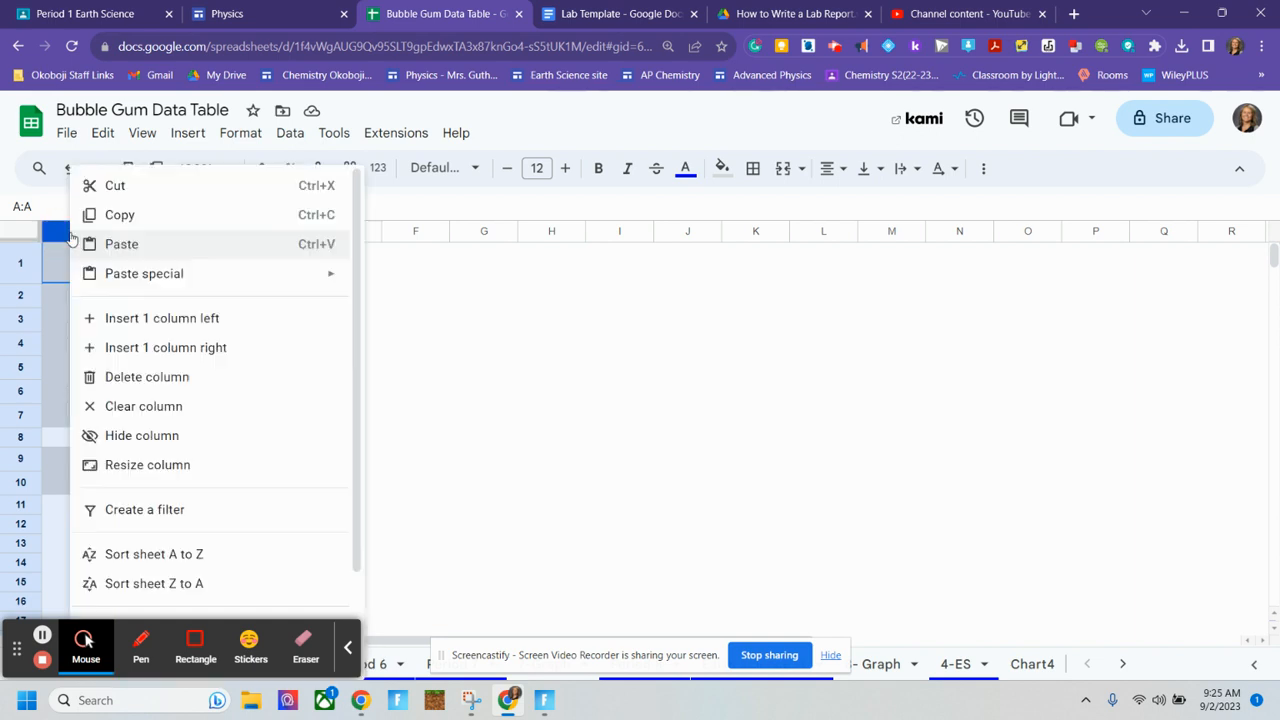
left_click(172, 319)
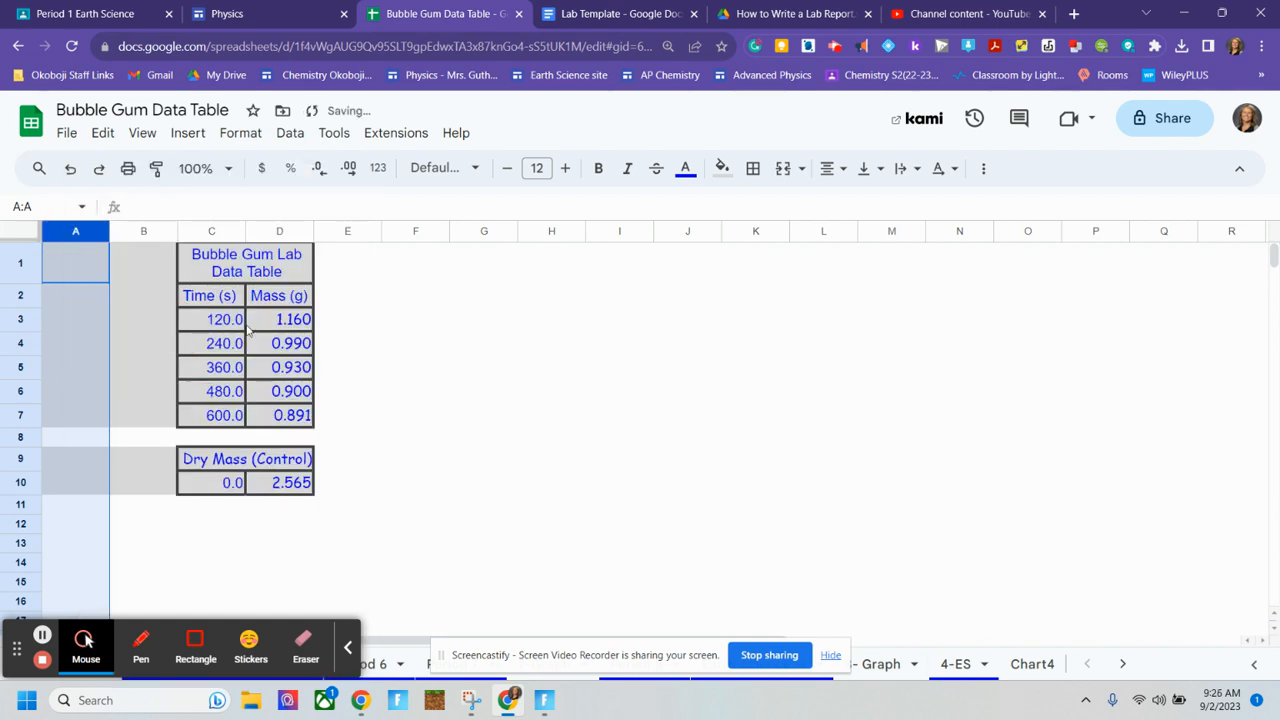
Delete the two empty columns so the data tables start in column A again.
right_click(70, 232)
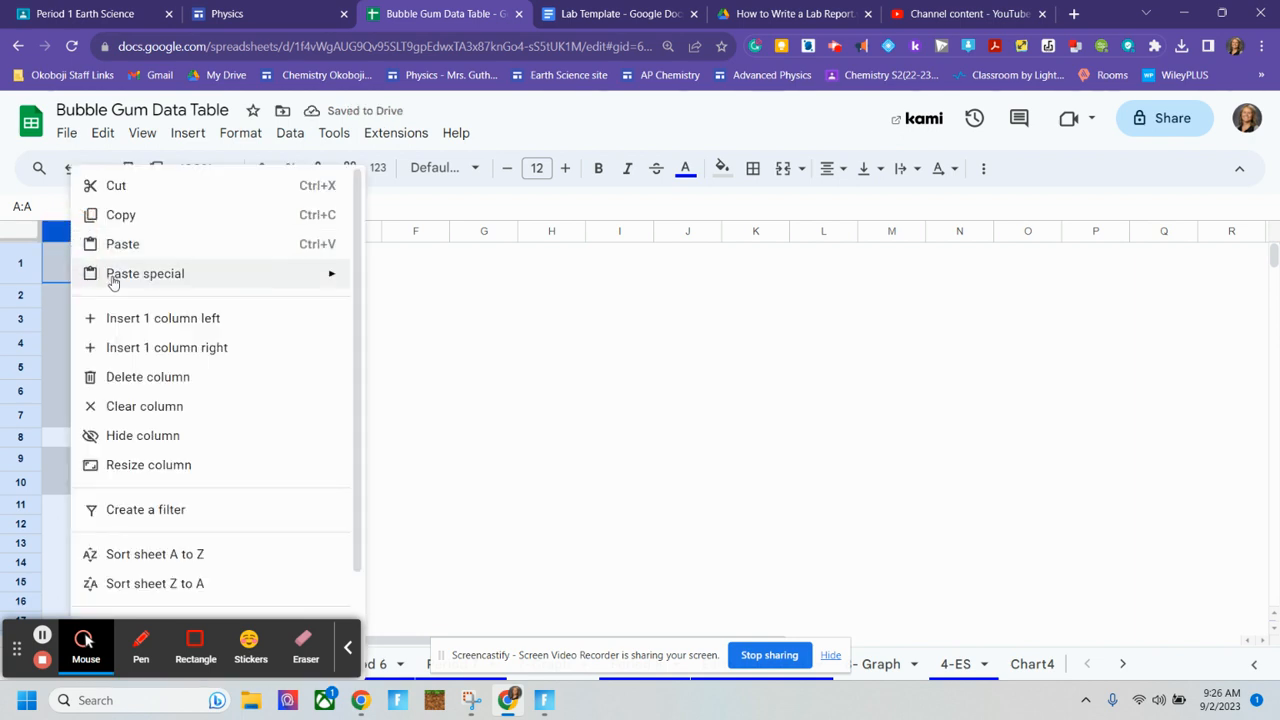
left_click(166, 380)
right_click(70, 248)
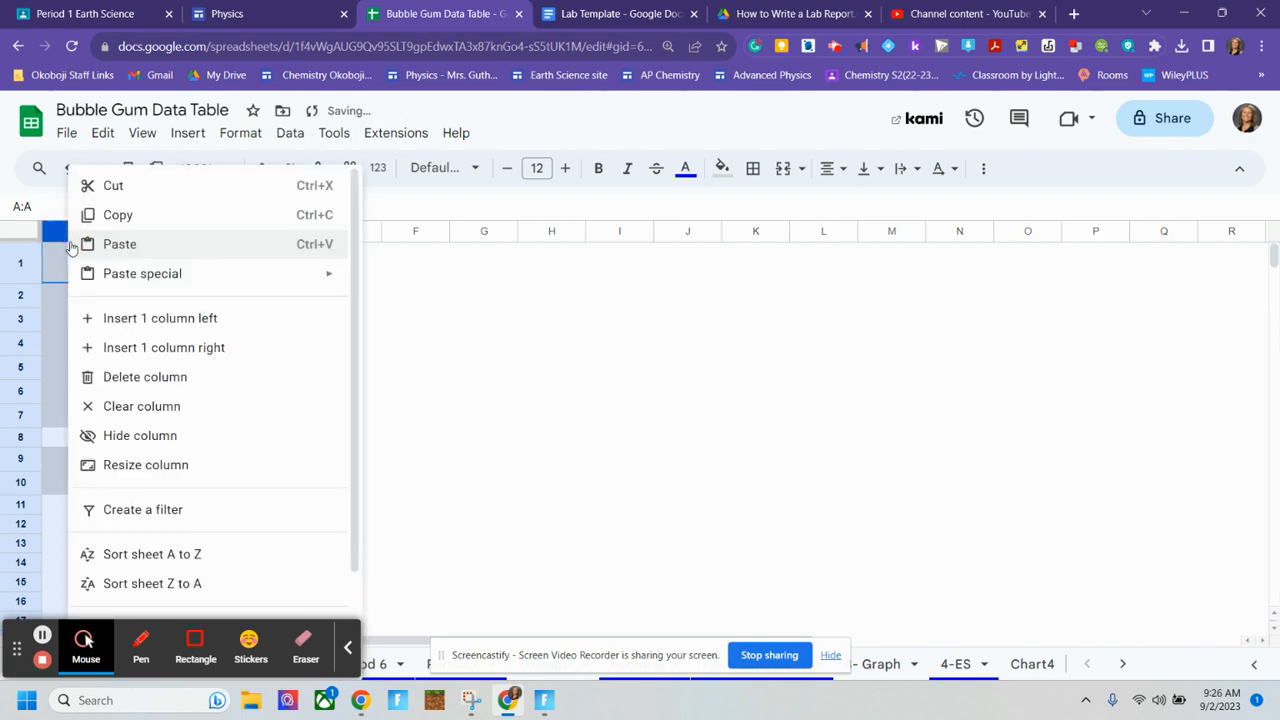
left_click(143, 377)
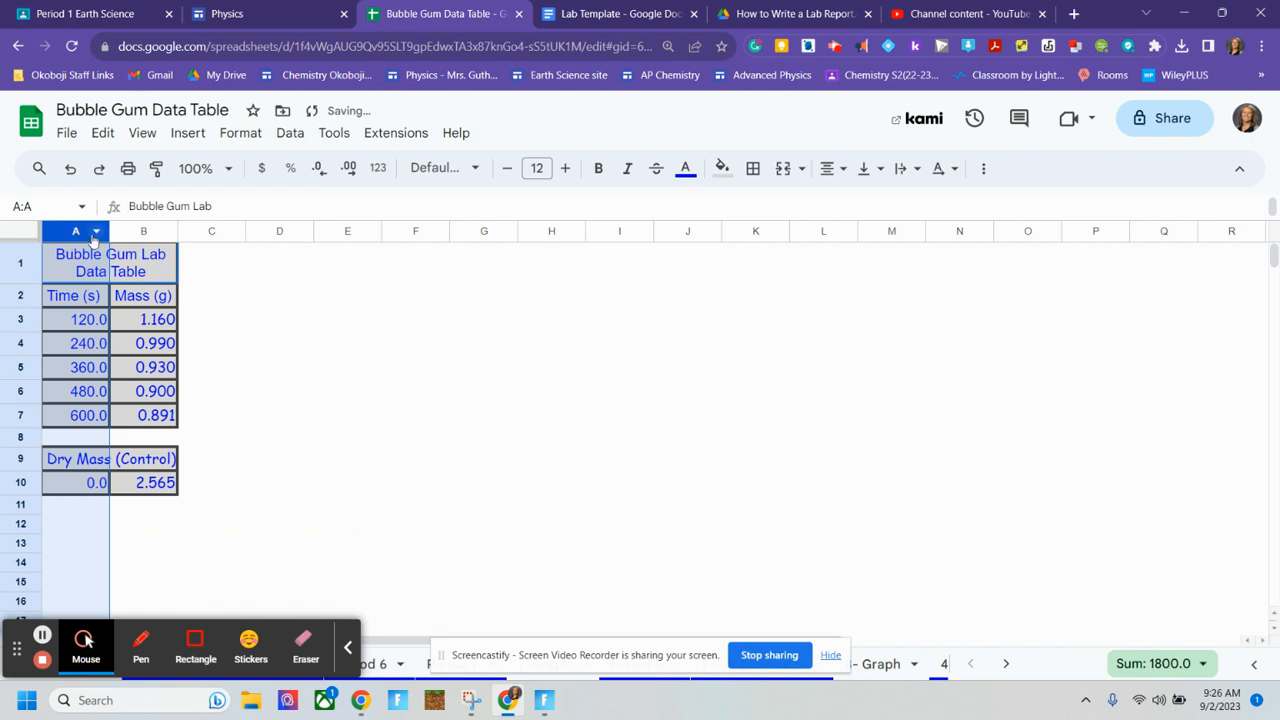
left_click(335, 366)
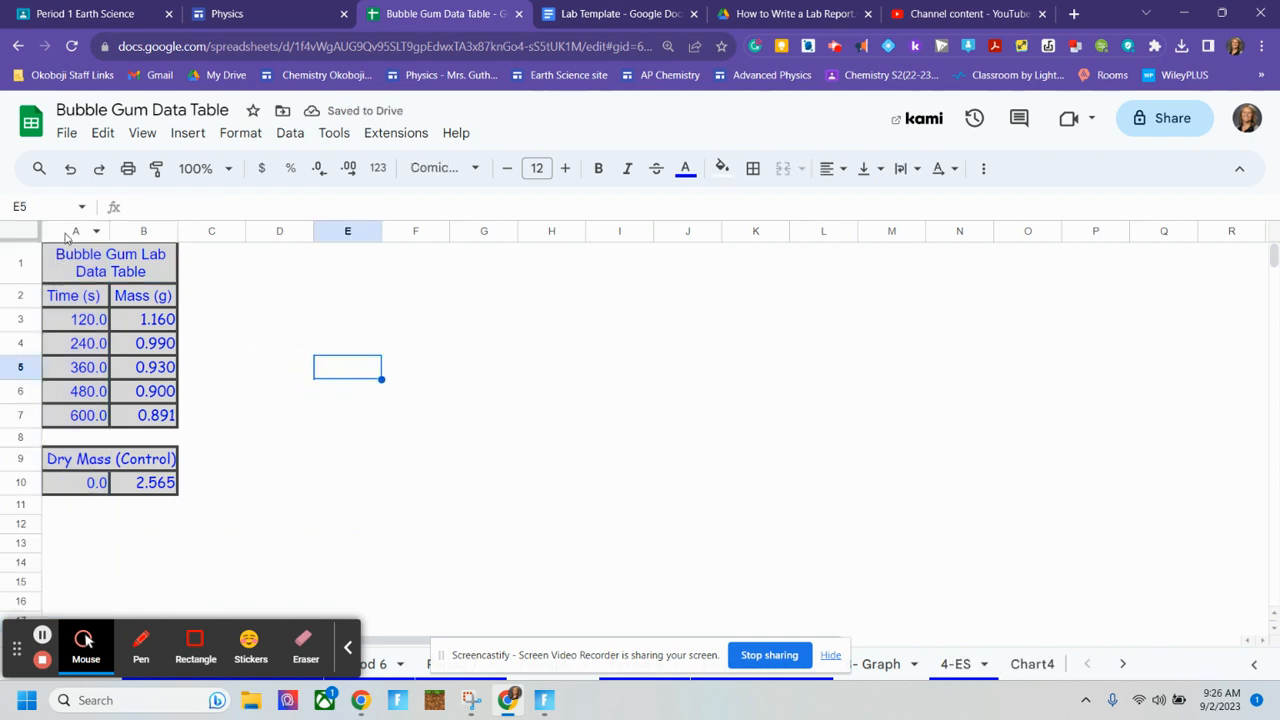
Resize columns A and B together to a slightly wider custom width in pixels.
left_click(65, 231)
left_click_drag(65, 231, 120, 228)
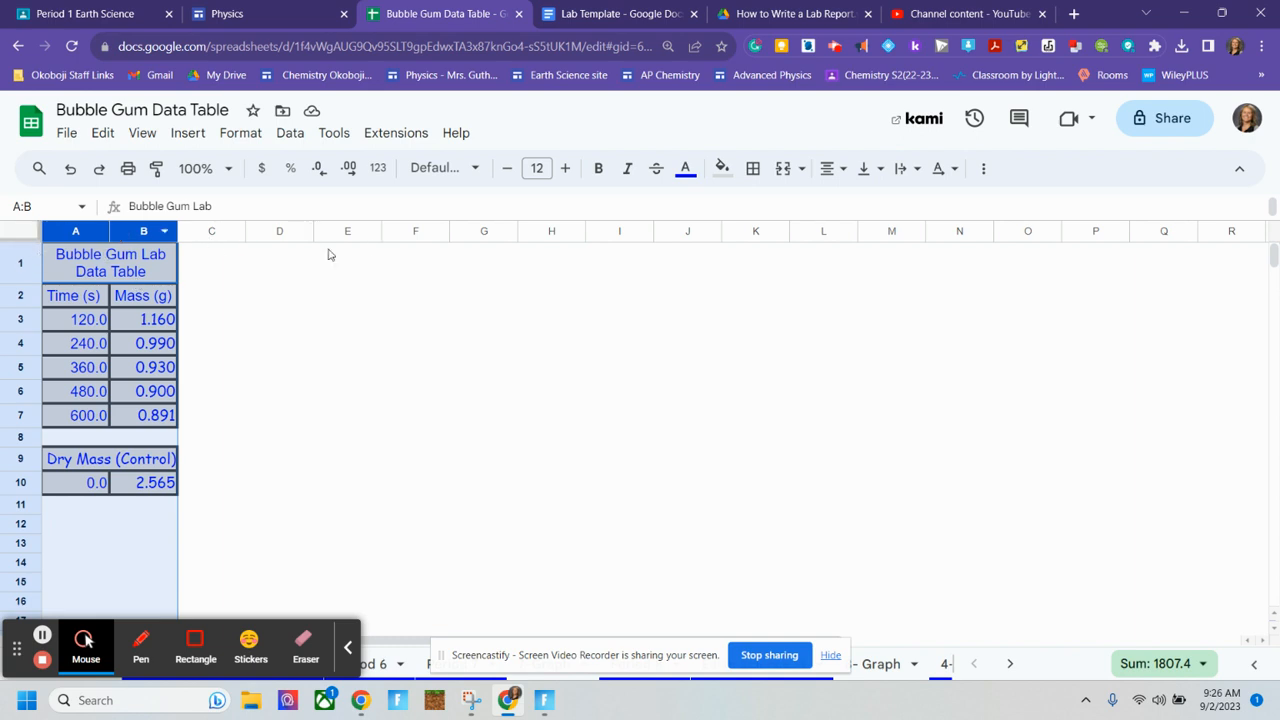
right_click(87, 256)
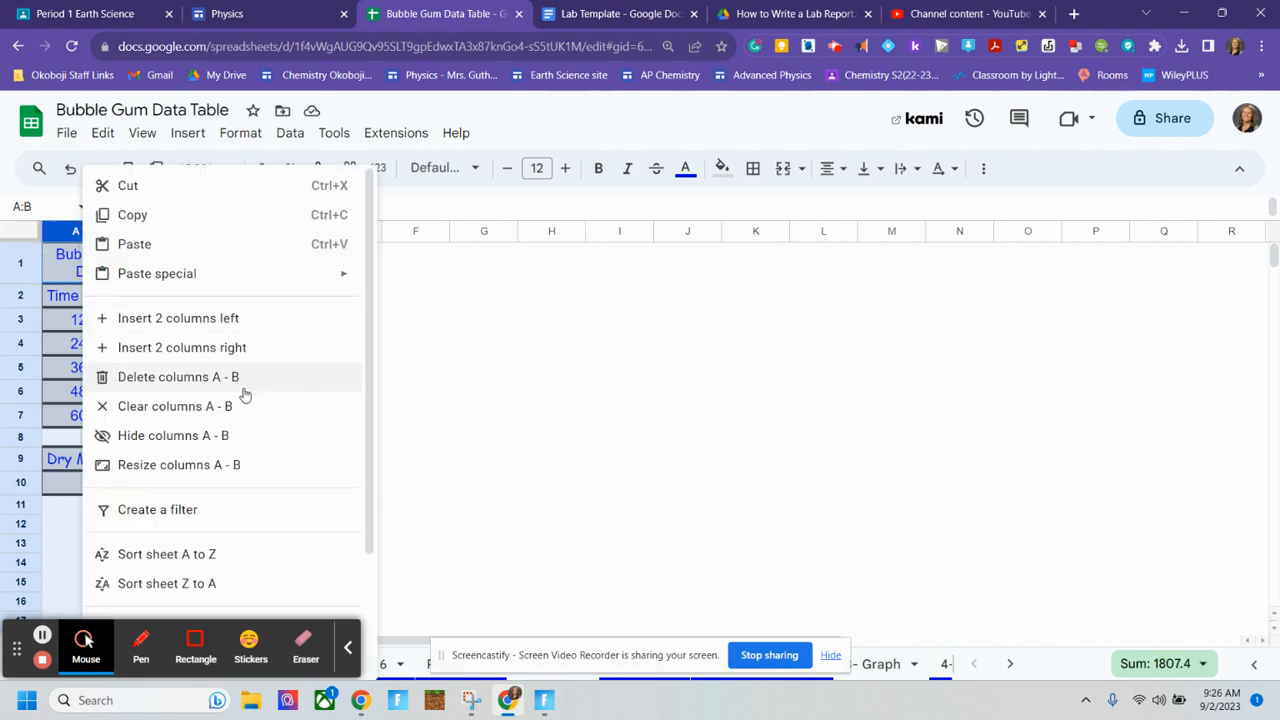
left_click(170, 465)
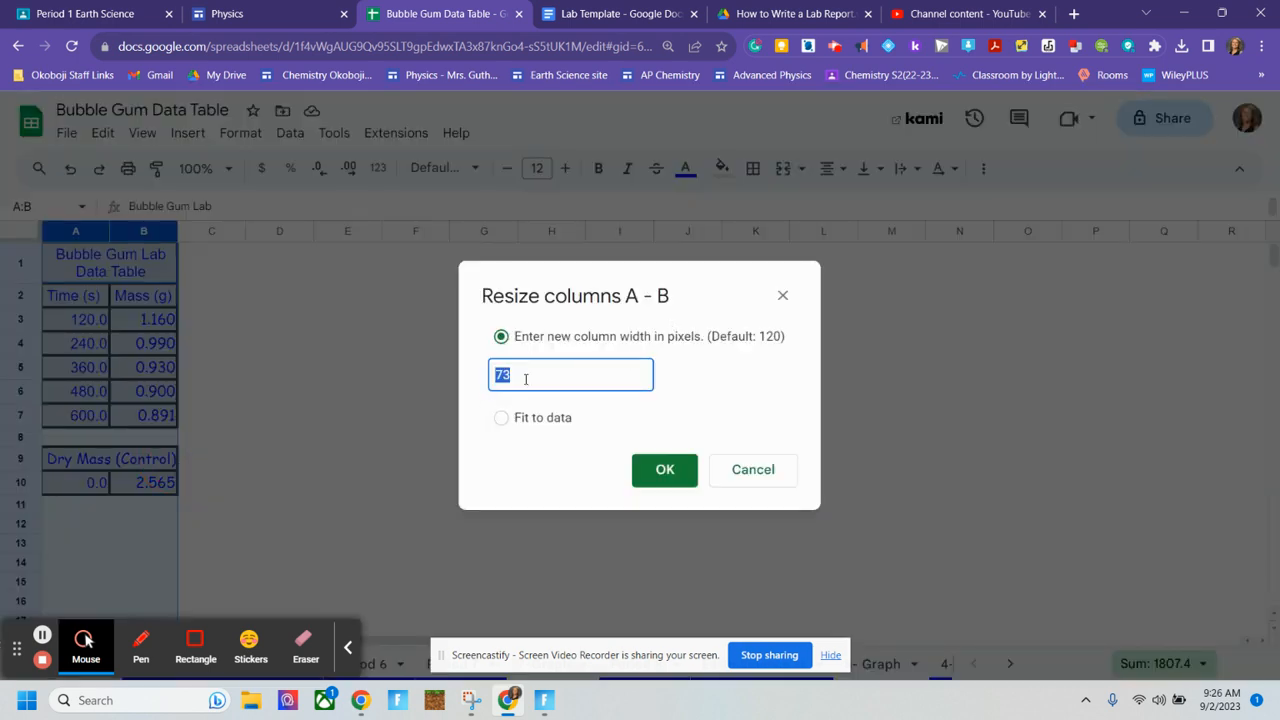
type("1")
key("Return")
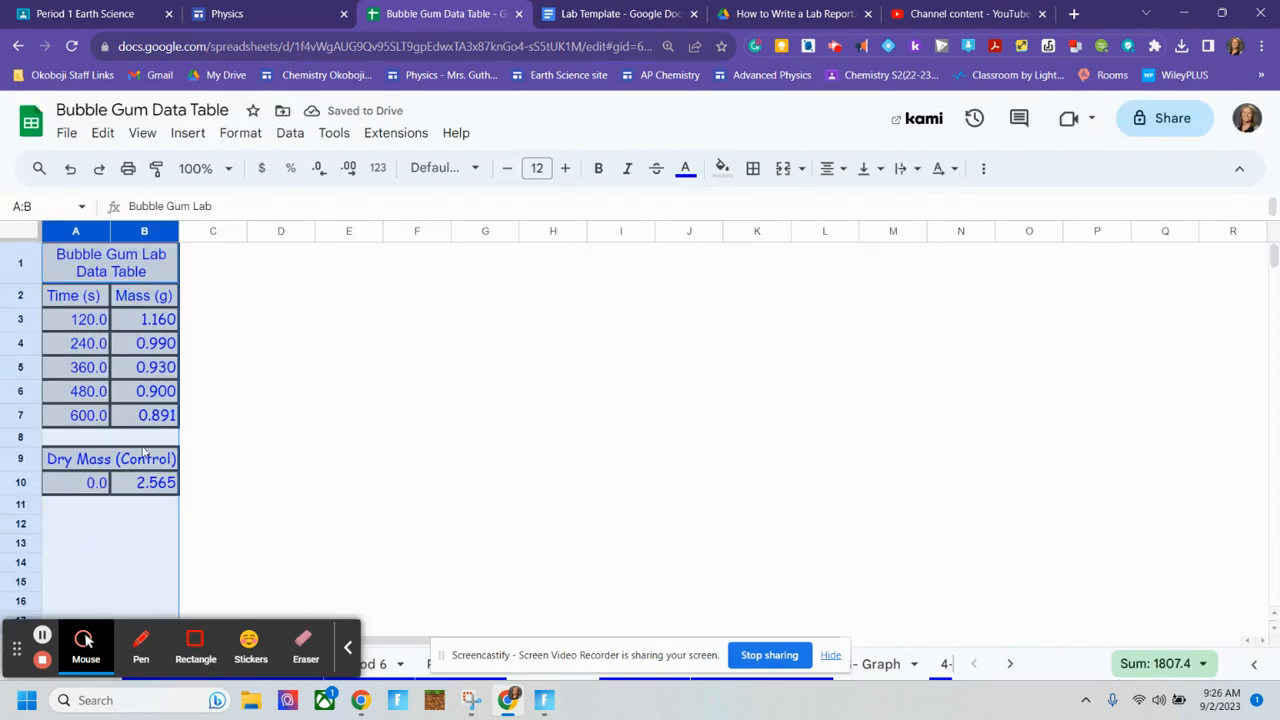
left_click(281, 423)
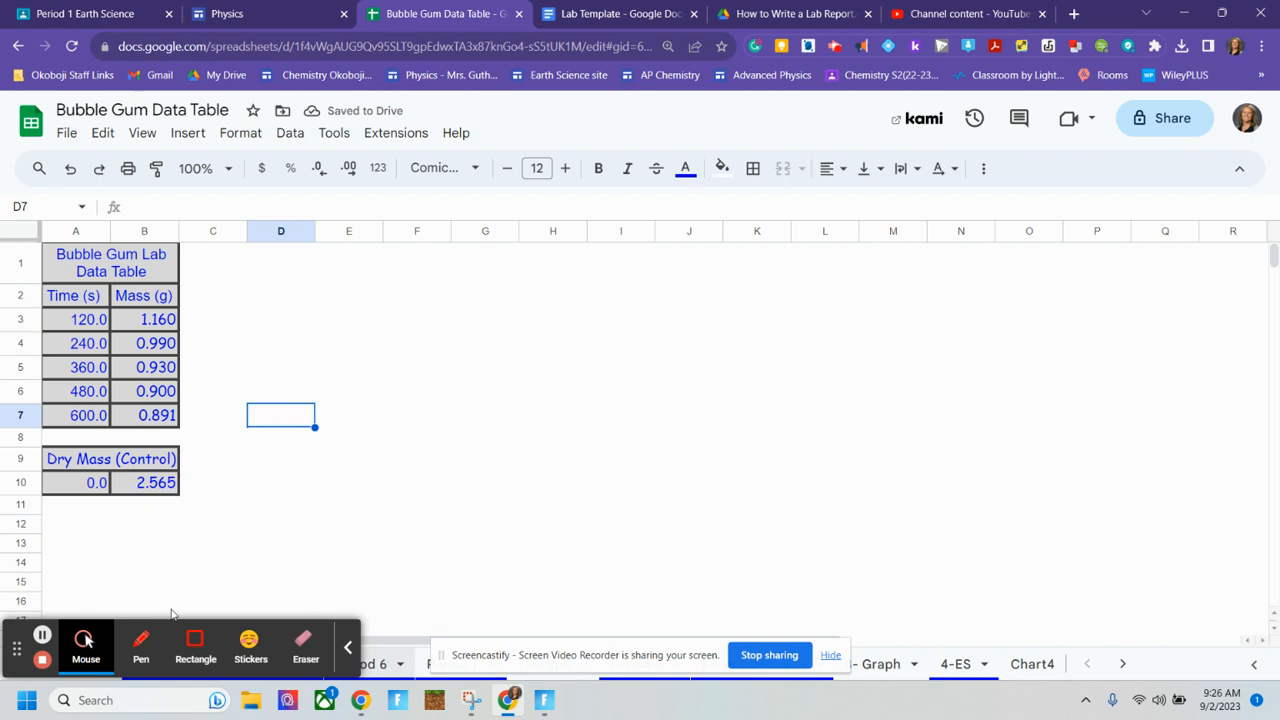
Insert a new row below the Dry Mass (Control) heading in row 9.
left_click(20, 459)
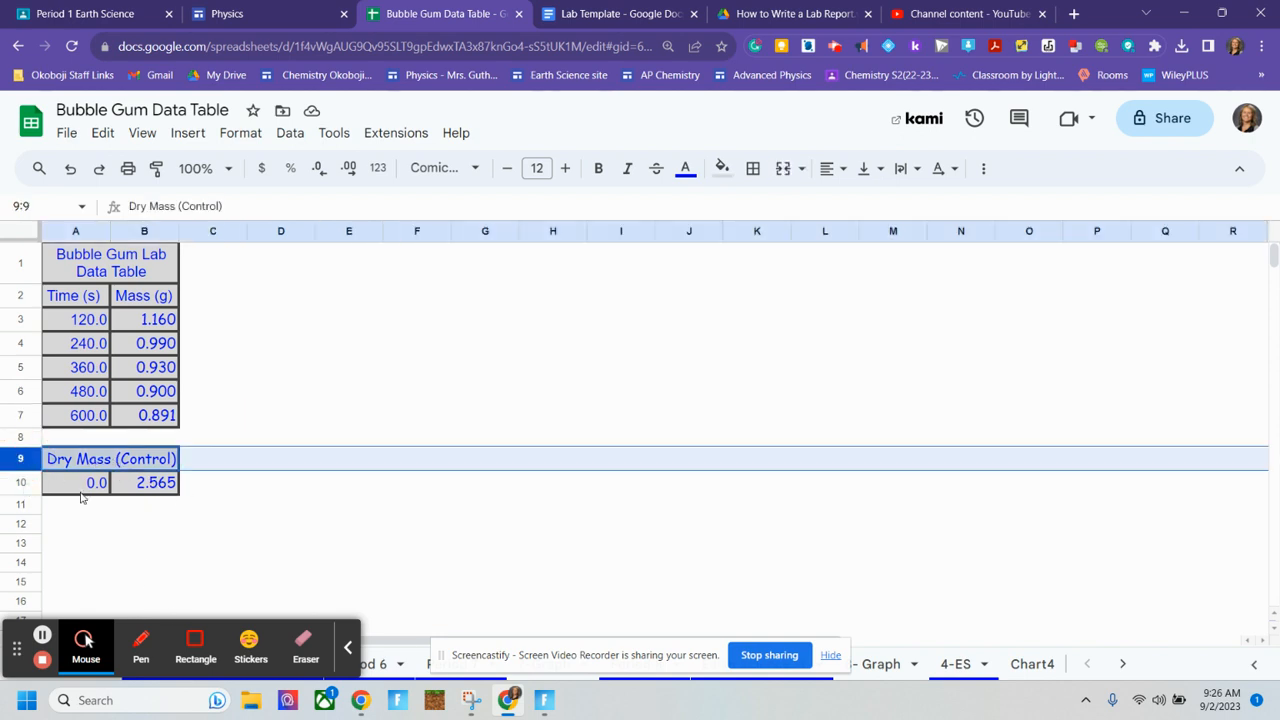
right_click(19, 461)
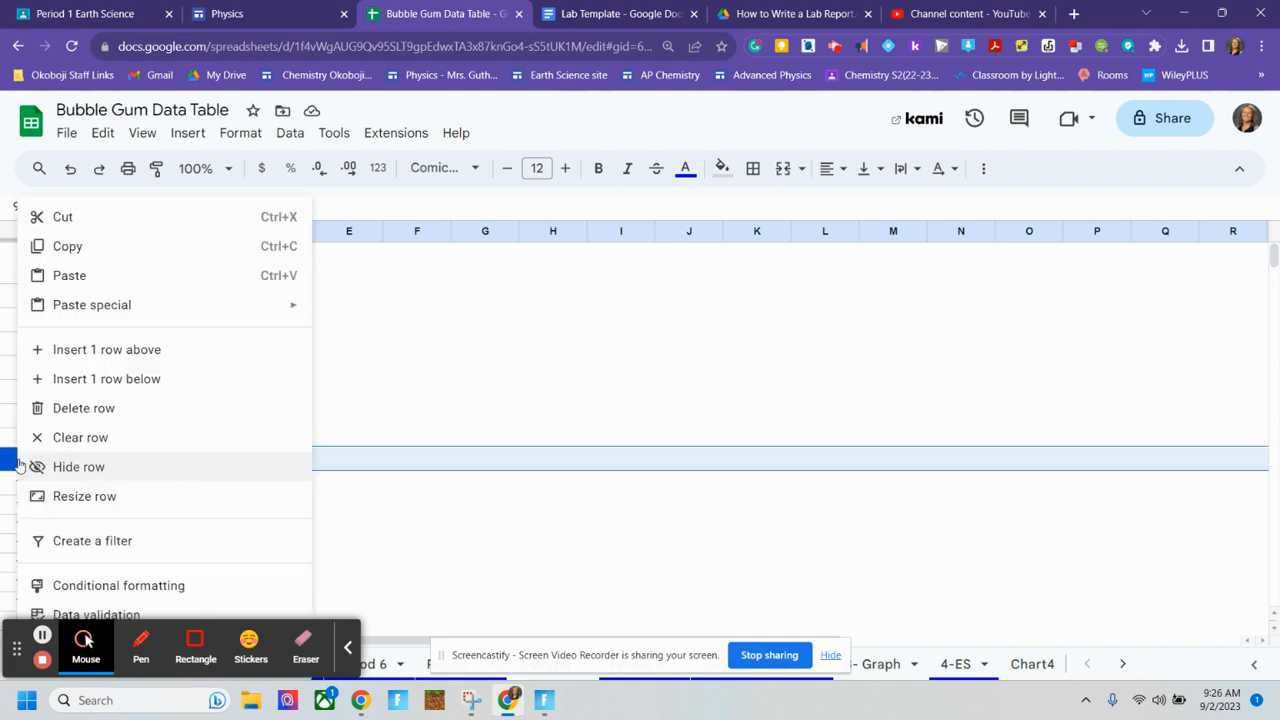
left_click(106, 379)
Label the new row of the control table with Time (s) in A10 and Mass (g) in B10.
left_click(77, 484)
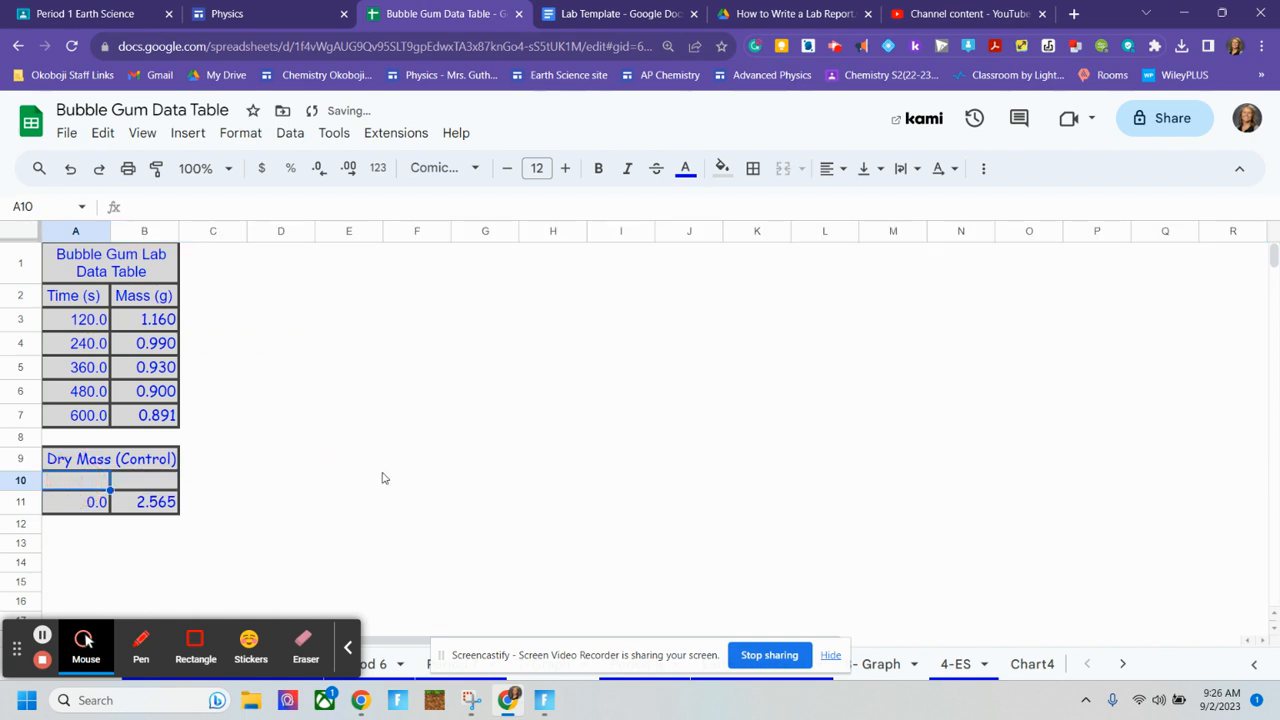
type("Time")
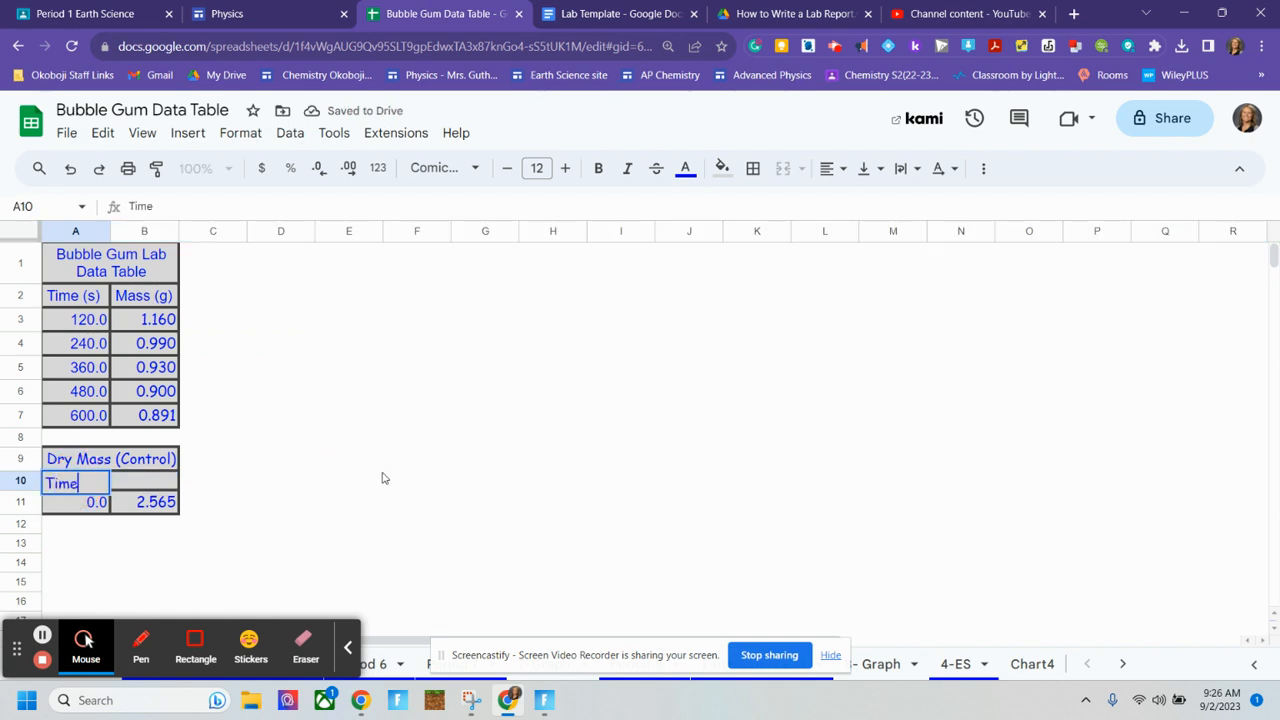
type(" (s)")
key("Tab")
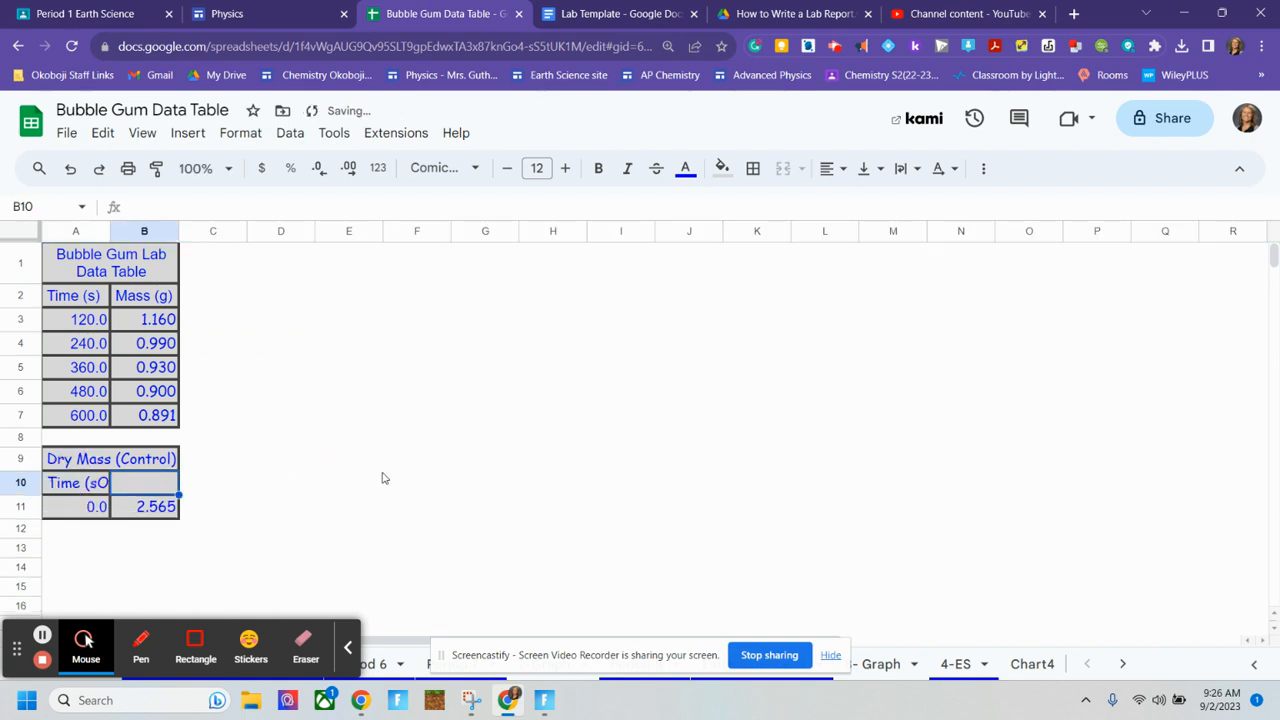
double_click(100, 484)
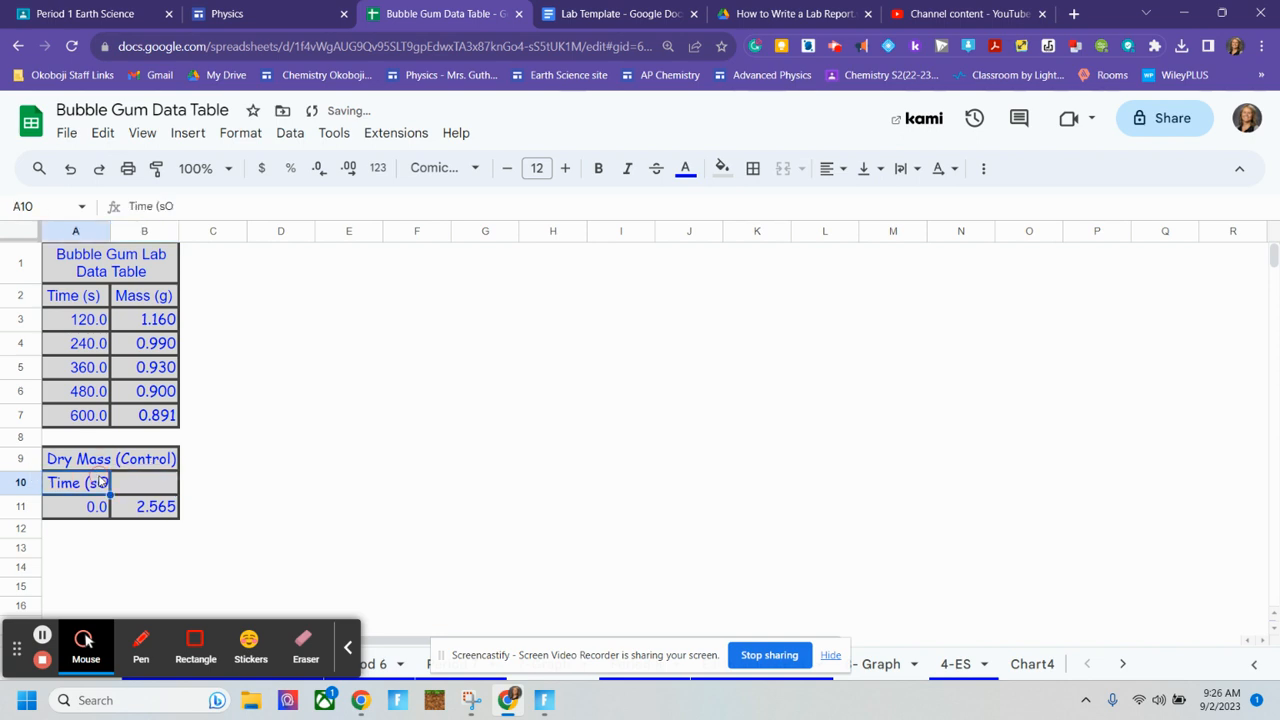
key("BackSpace")
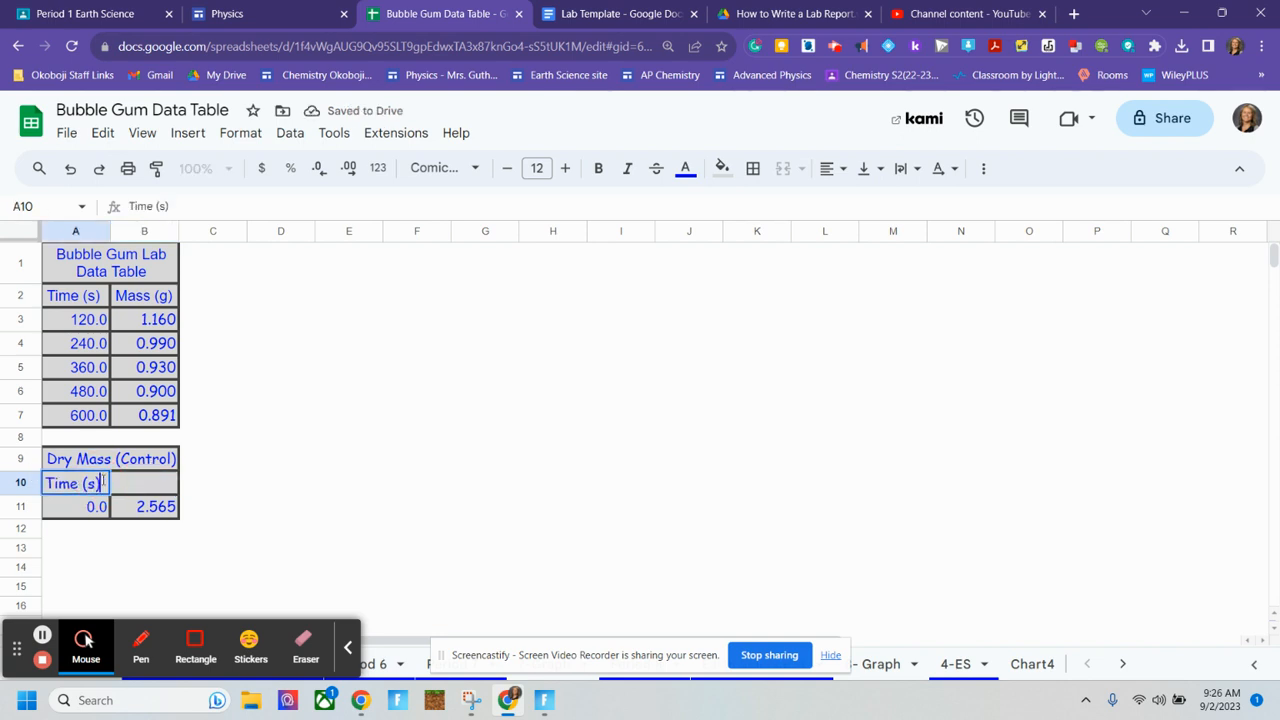
type(")")
key("Tab")
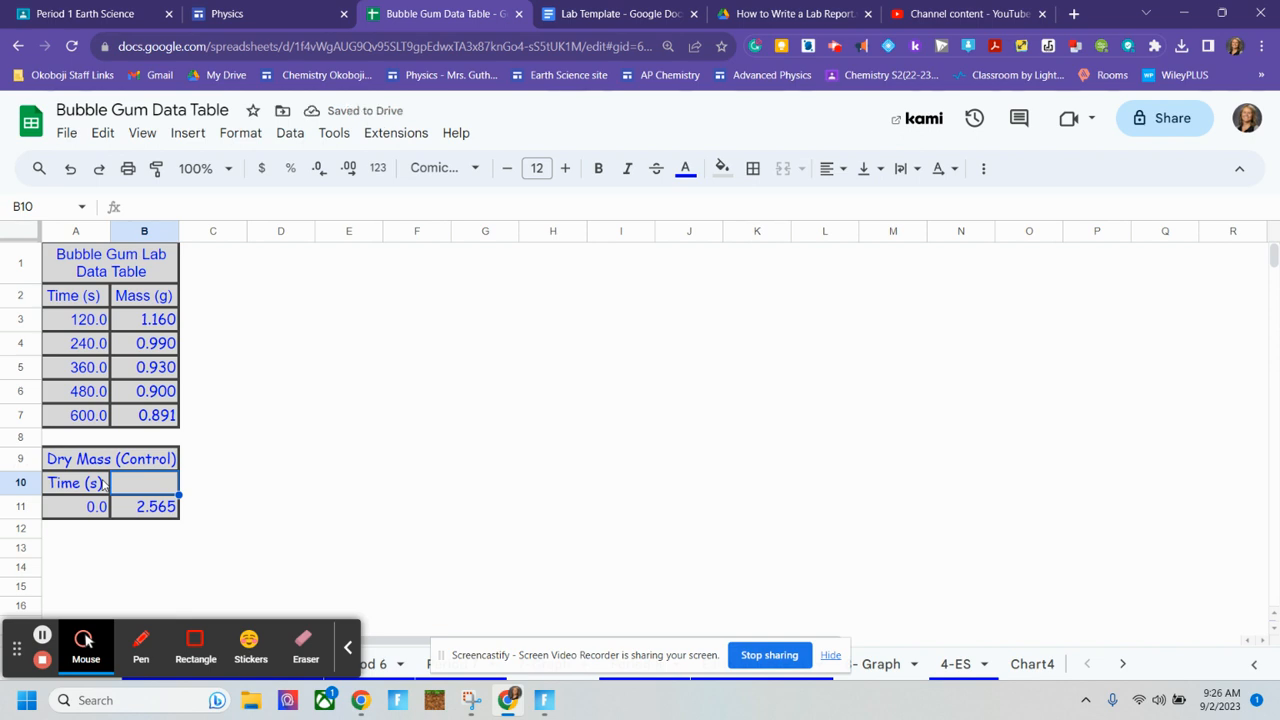
type("Mass (")
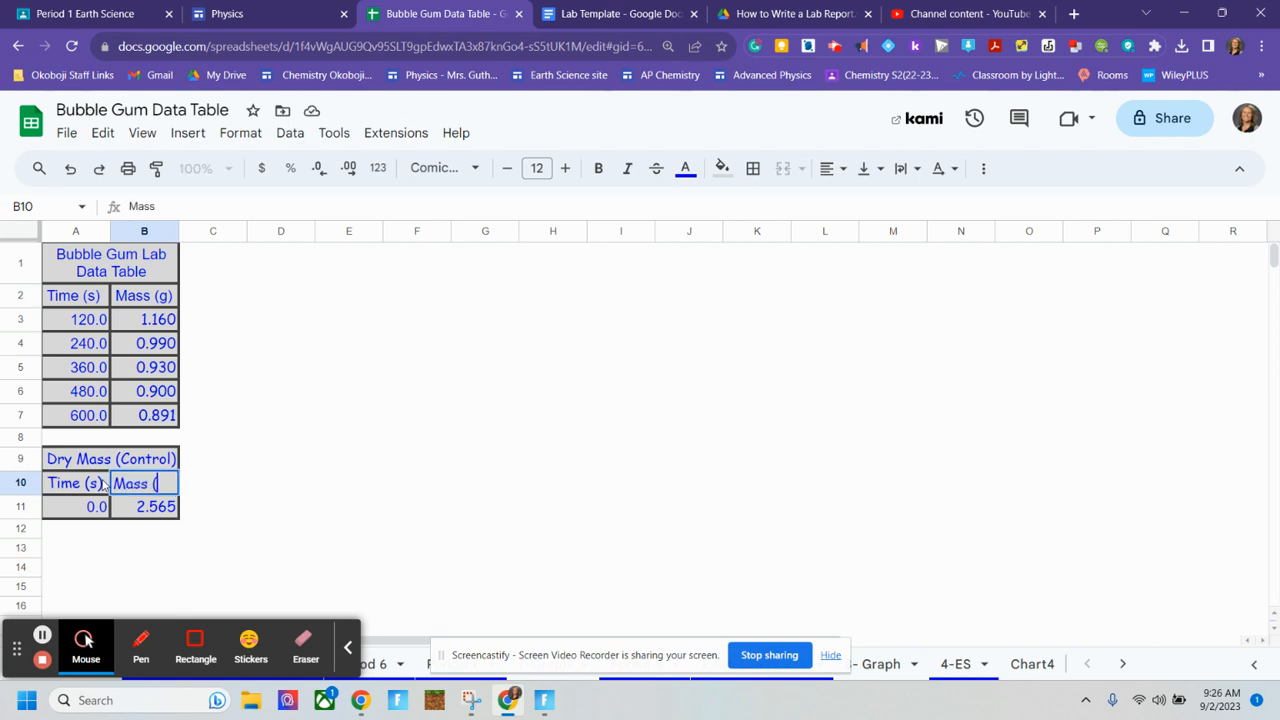
type("g")
key("Return")
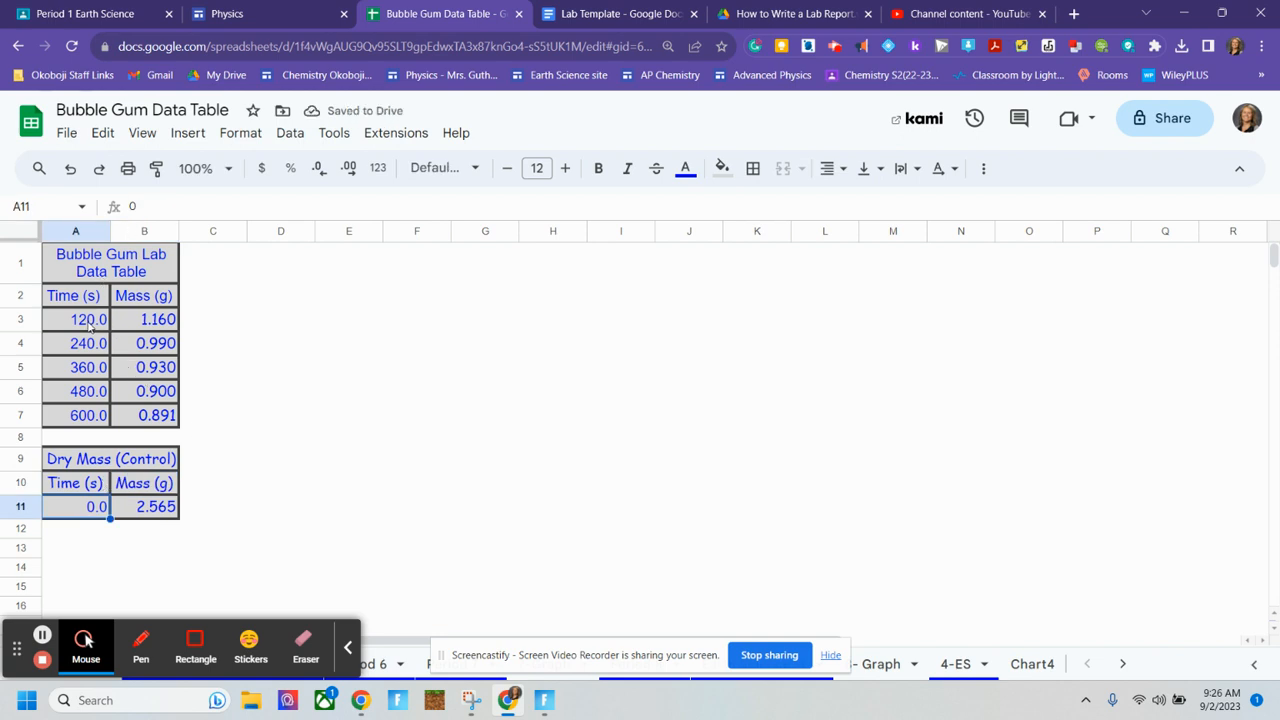
left_click_drag(105, 324, 86, 416)
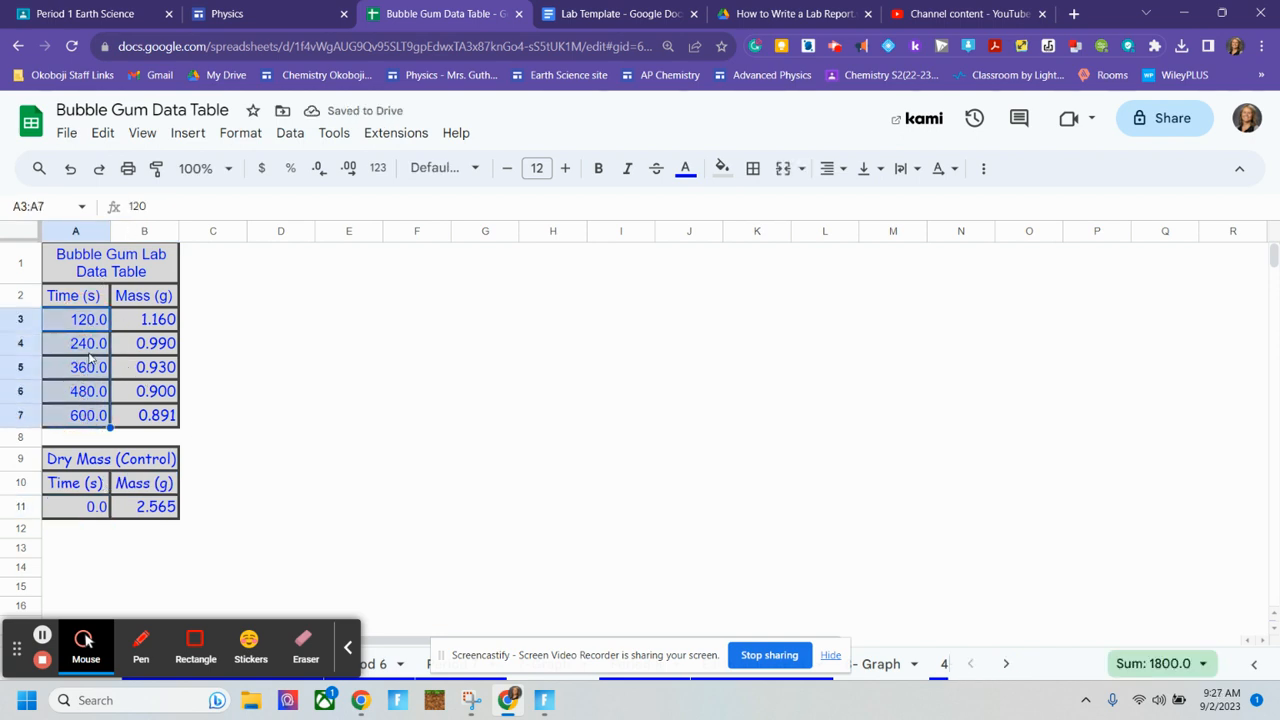
left_click(94, 322)
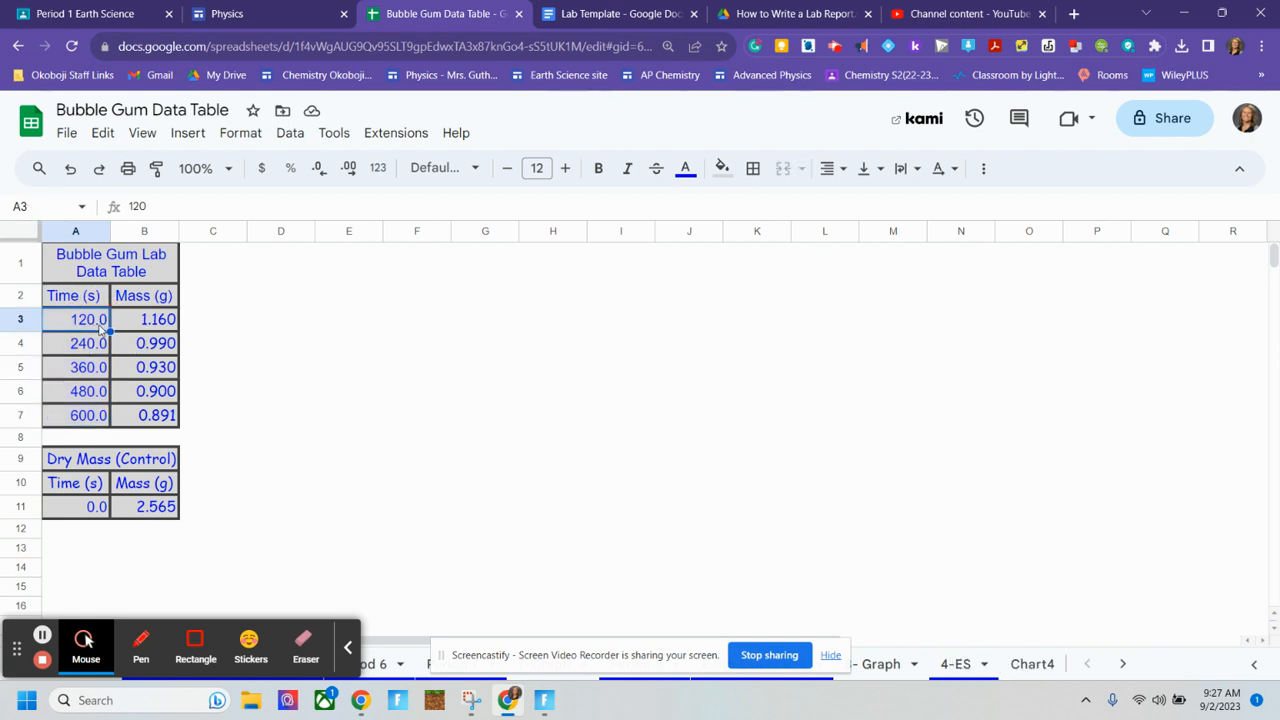
left_click(96, 306)
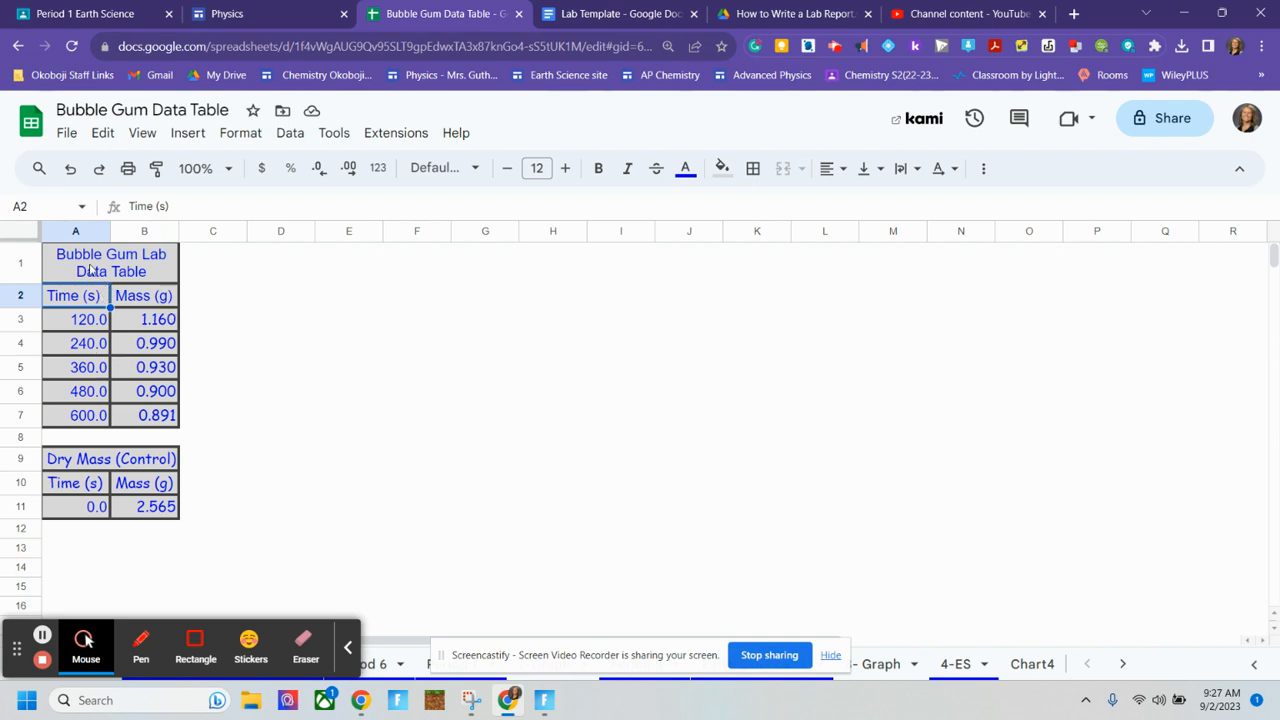
left_click_drag(108, 272, 137, 391)
left_click_drag(148, 264, 168, 414)
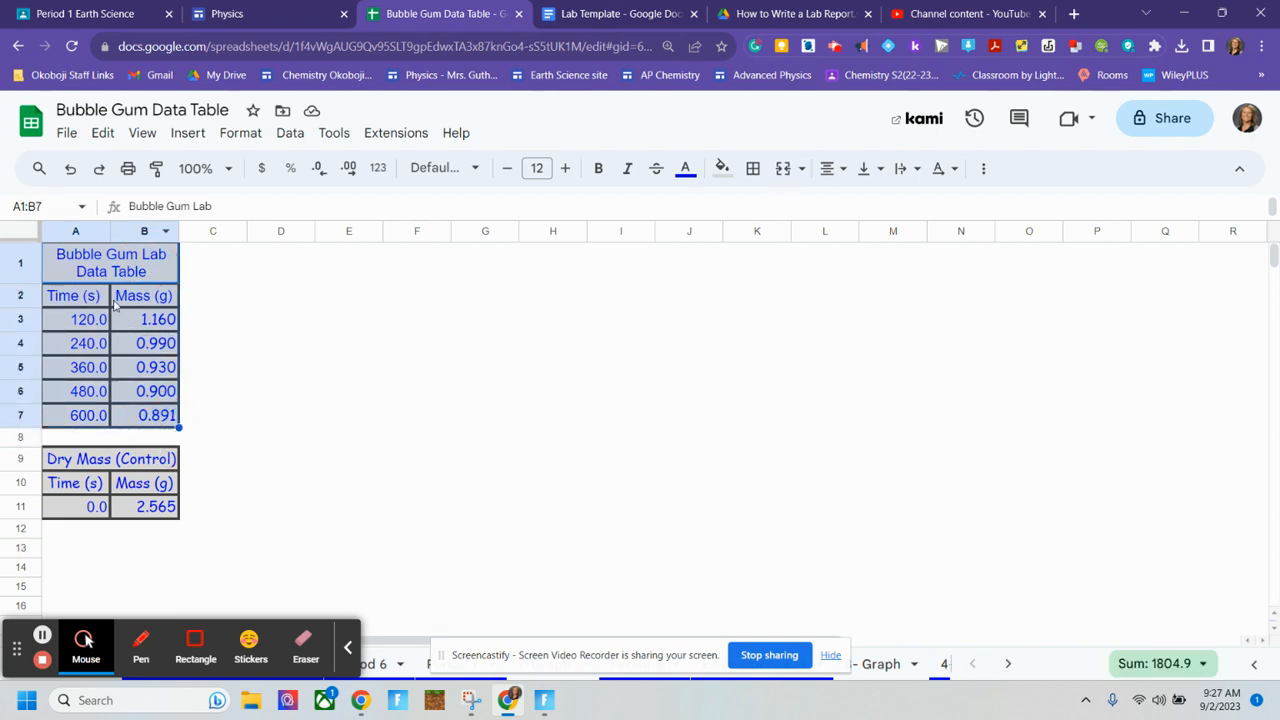
left_click_drag(58, 300, 158, 420)
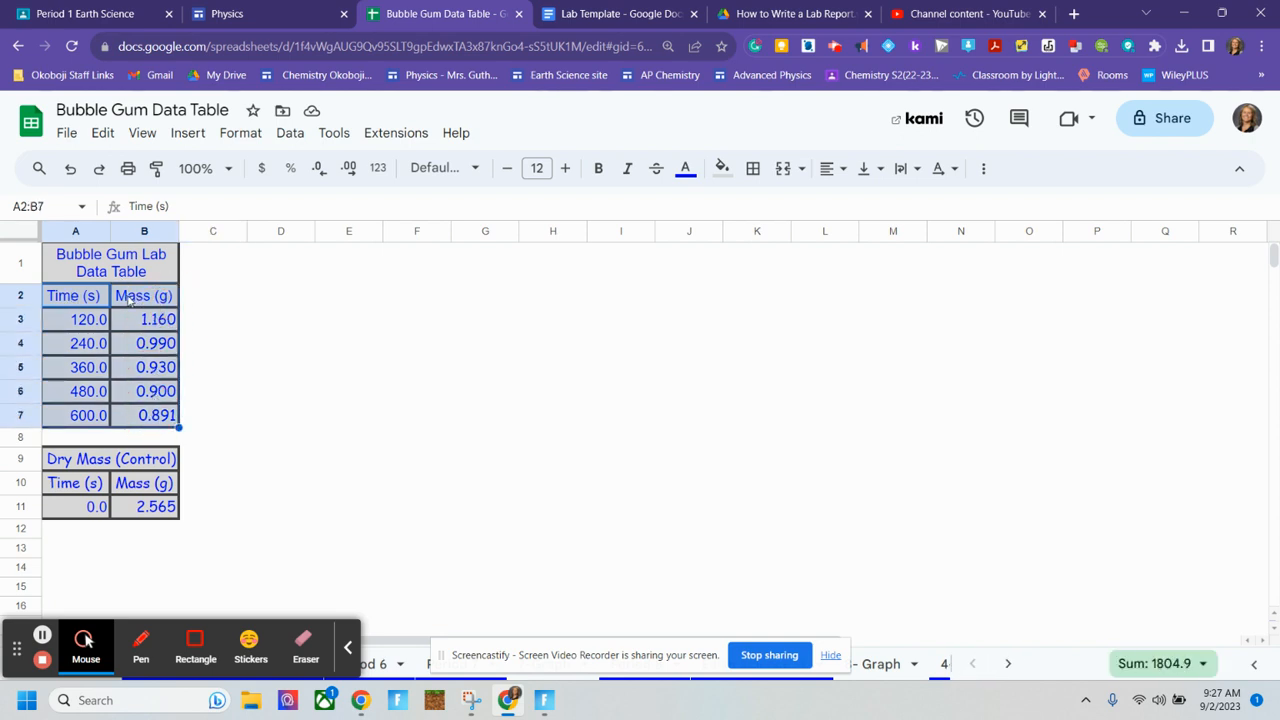
left_click(72, 298)
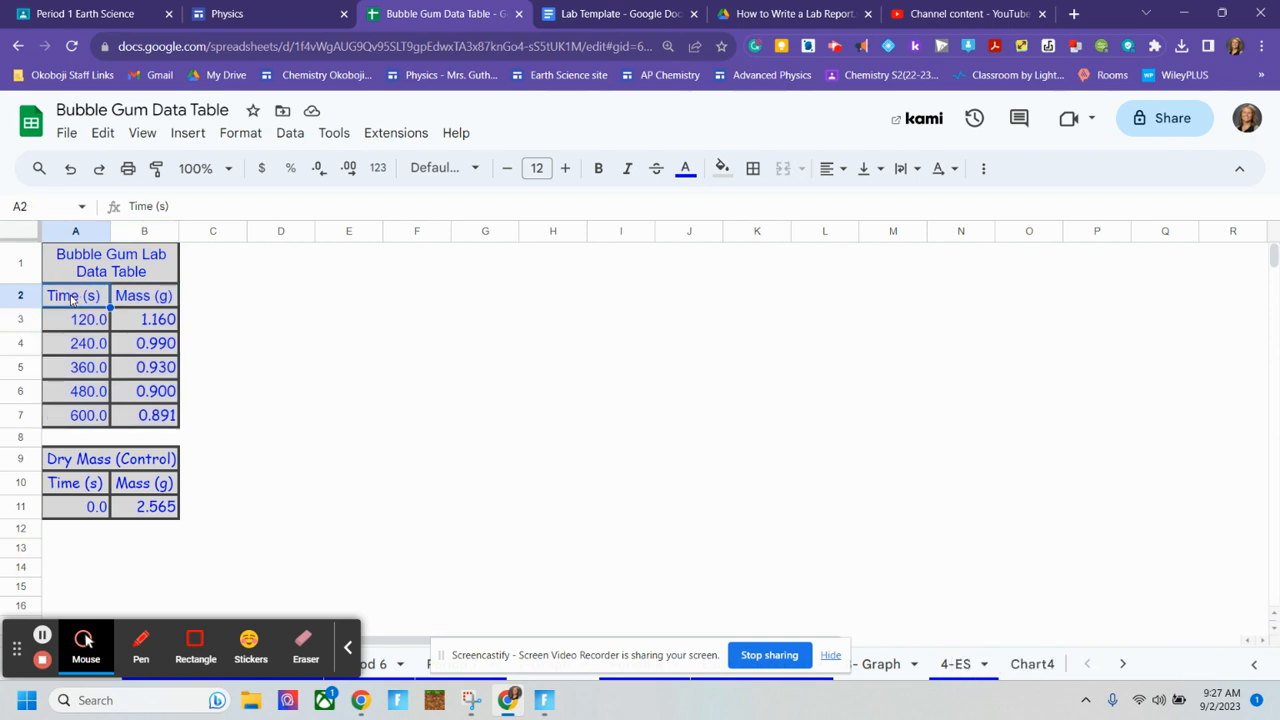
Insert a chart from the time and mass data in A2:B7, including the column headers but not the table title.
left_click_drag(72, 298, 155, 412)
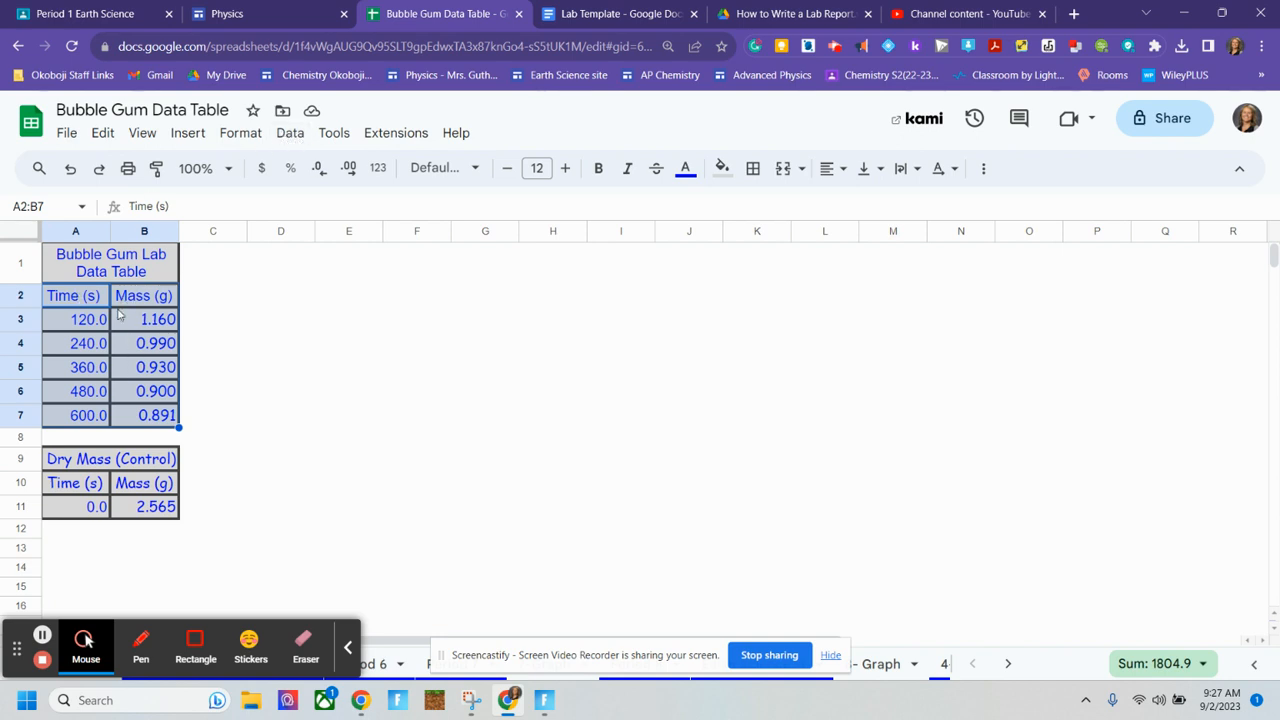
left_click(187, 135)
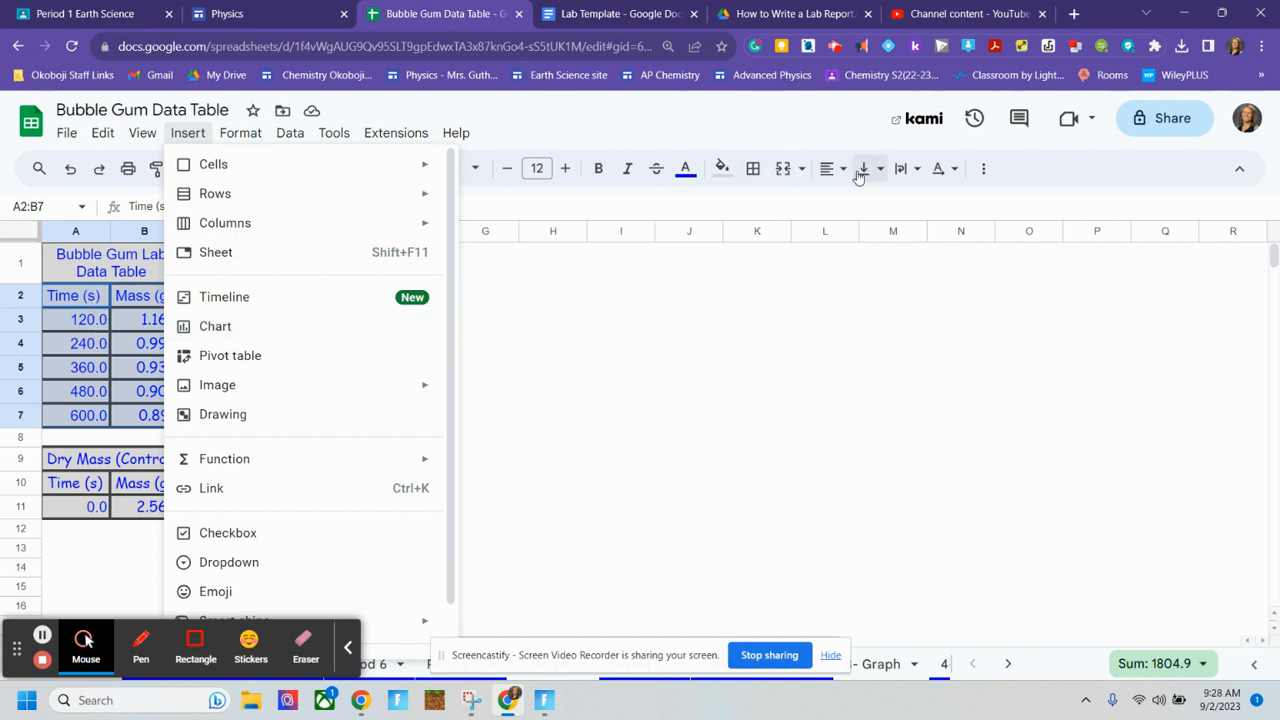
left_click(988, 175)
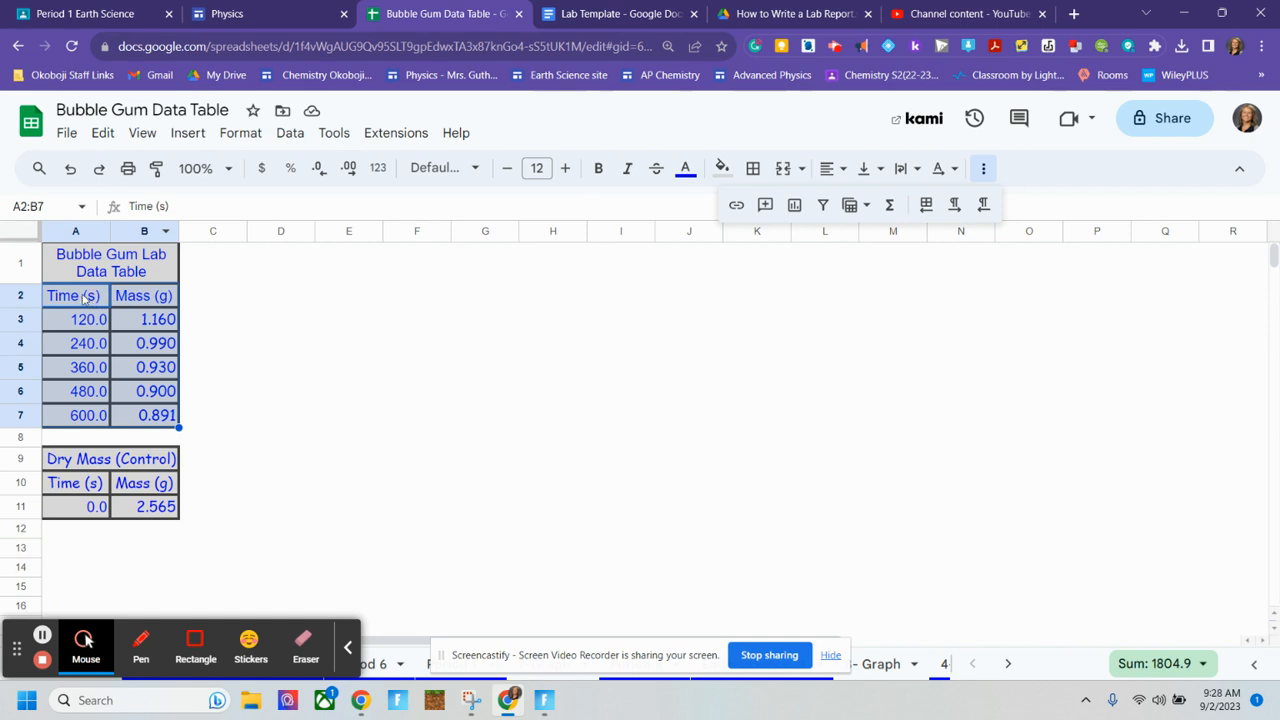
left_click_drag(85, 298, 155, 415)
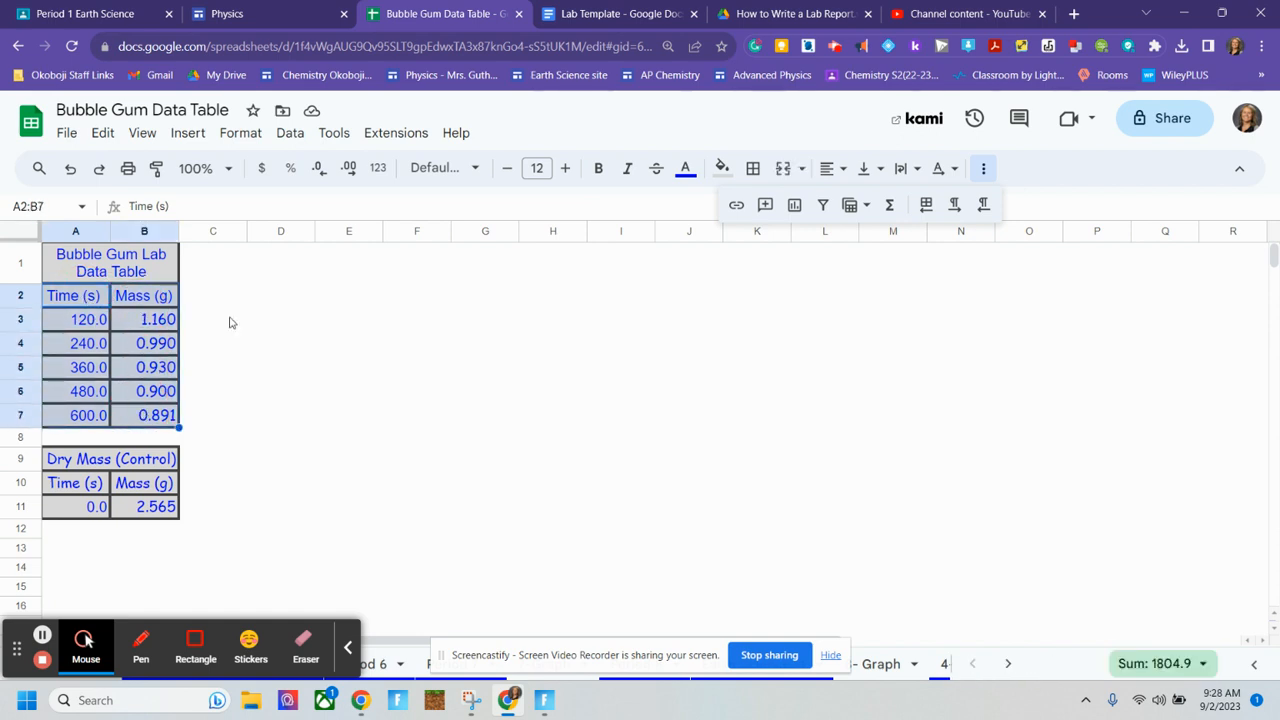
left_click(188, 134)
left_click(217, 323)
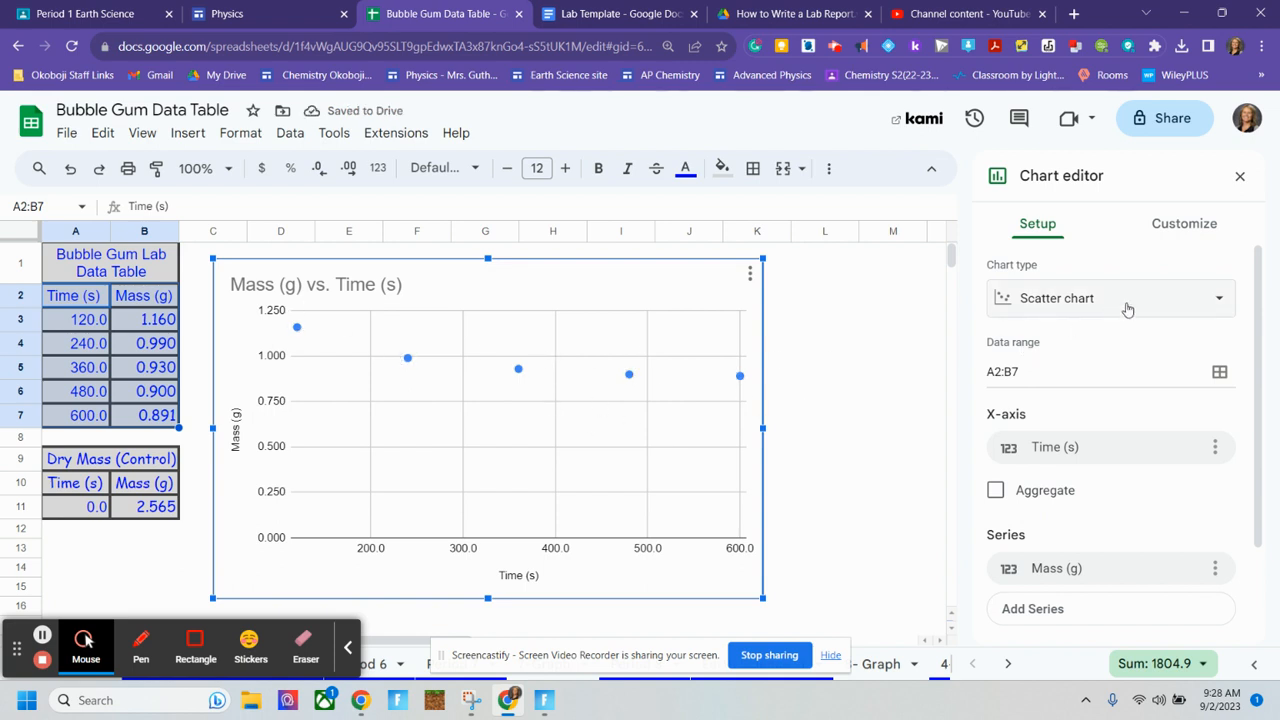
Enlarge the chart slightly and move it away from the data tables so it starts in column E.
left_click_drag(763, 599, 820, 611)
left_click_drag(717, 466, 680, 451)
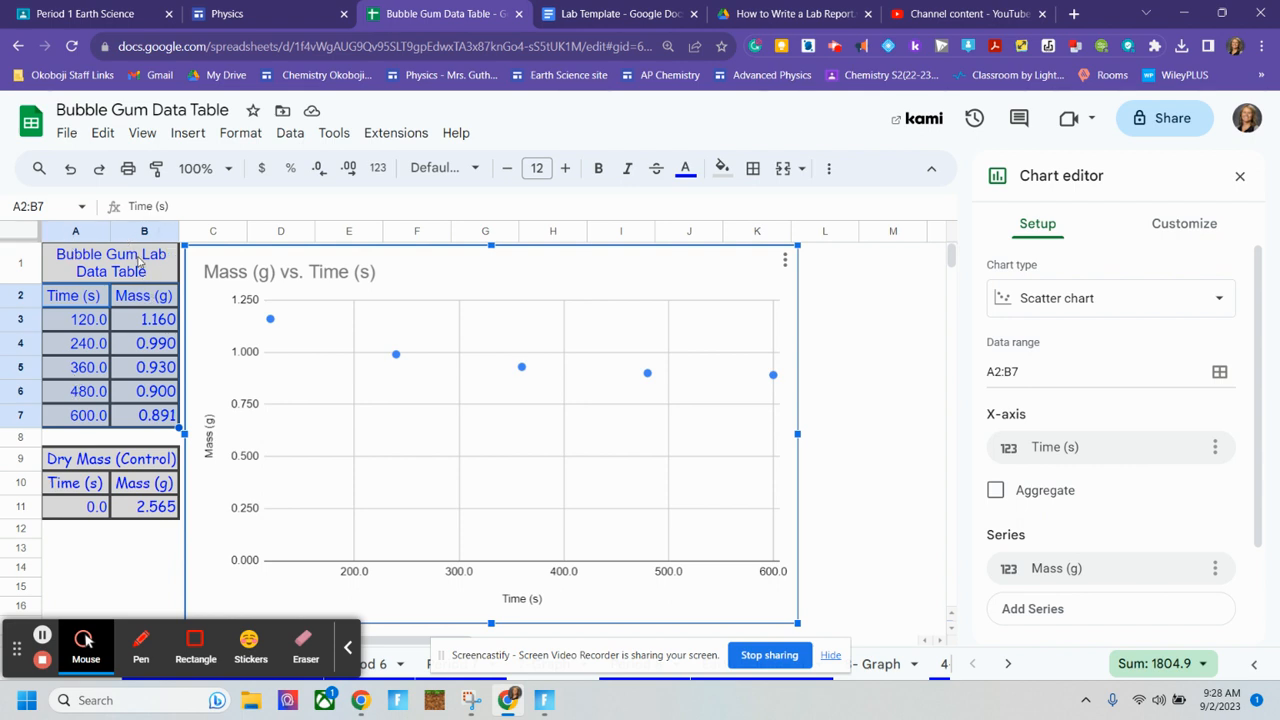
left_click_drag(262, 268, 453, 277)
Add the column header Mass 2 (g) in C2, beside the existing mass column.
left_click(214, 300)
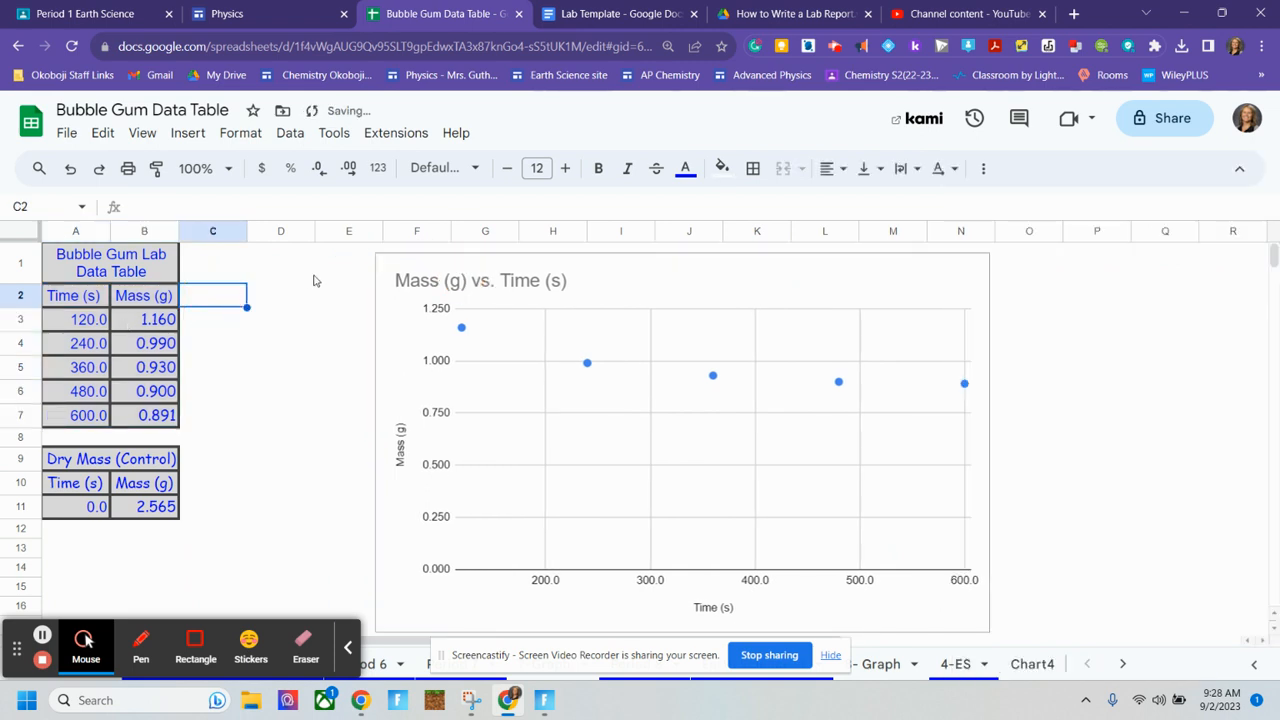
type("Mass")
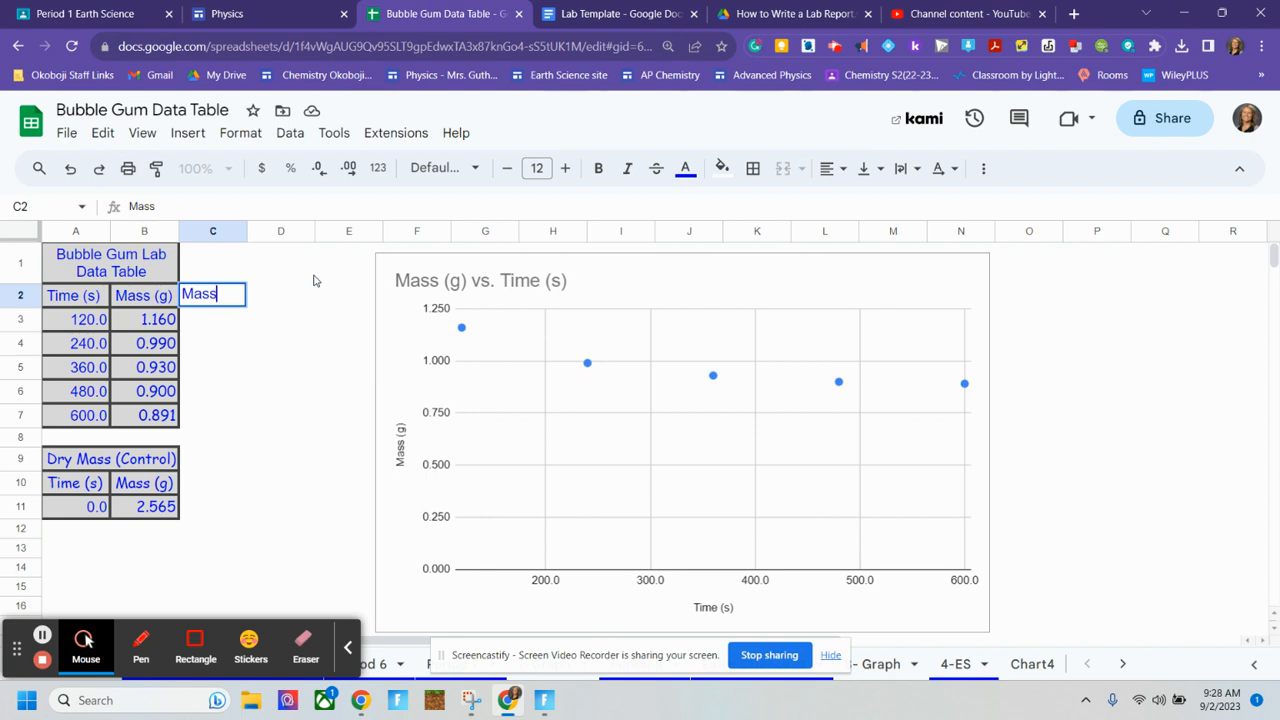
key("BackSpace")
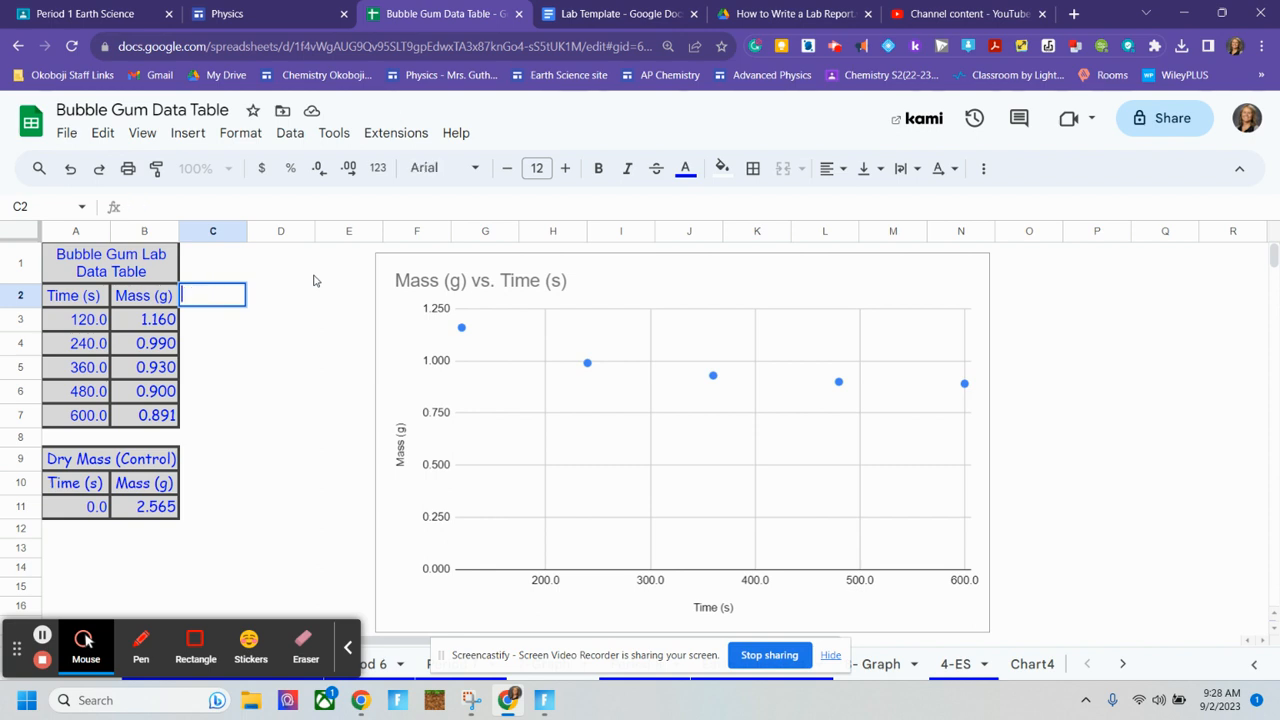
type("Mass 2 (g")
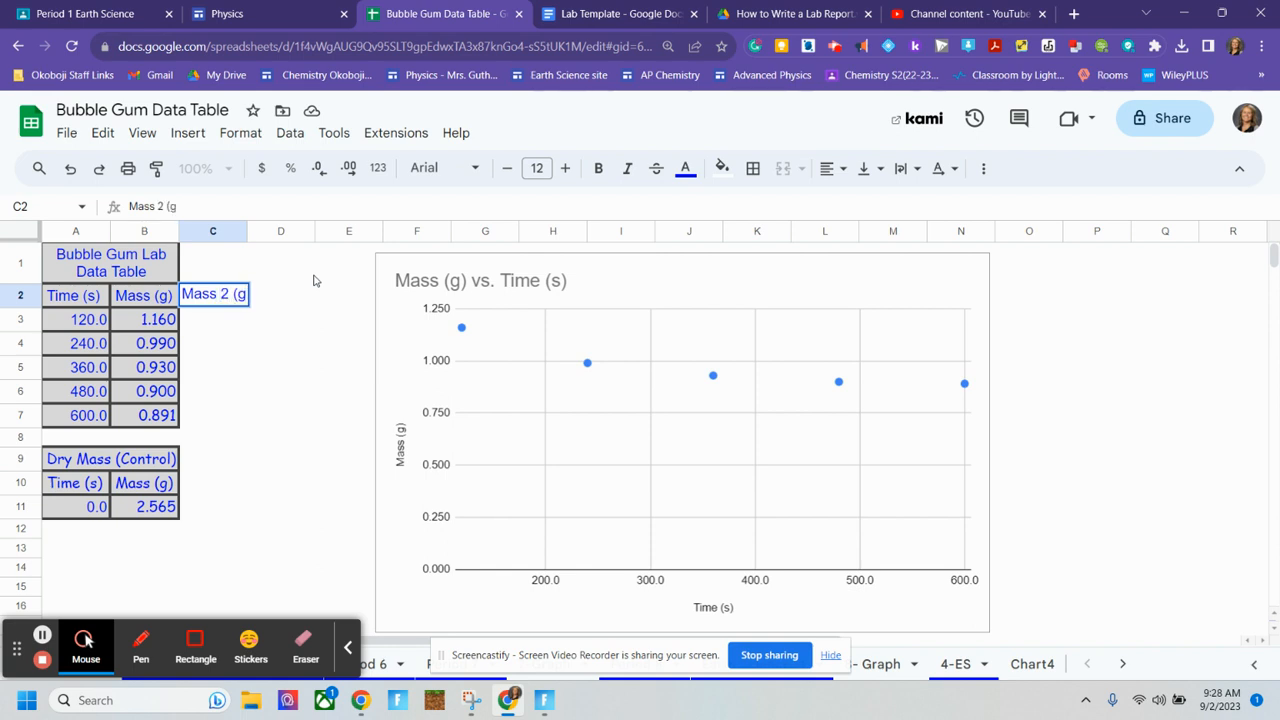
type(")")
key("Return")
Enter the second mass readings 1.14, 1.10, 1.00, .89 and .86 down cells C3:C7.
type("4.14")
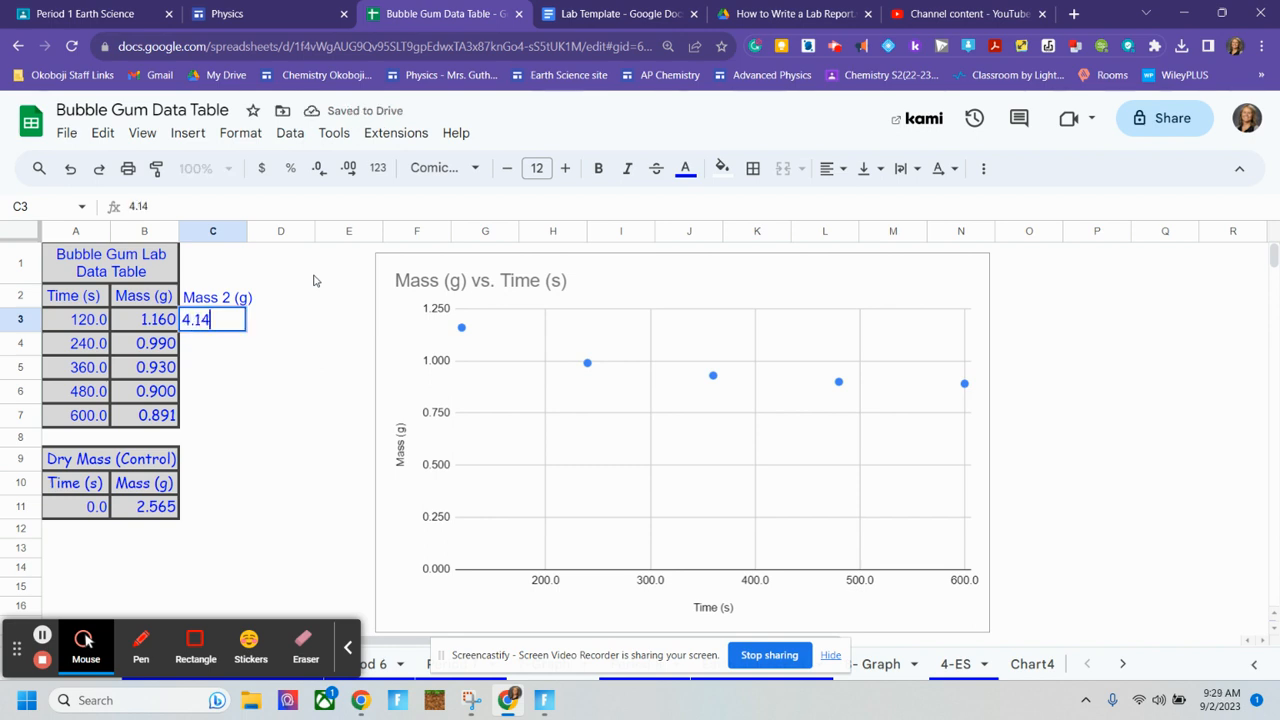
key("Return")
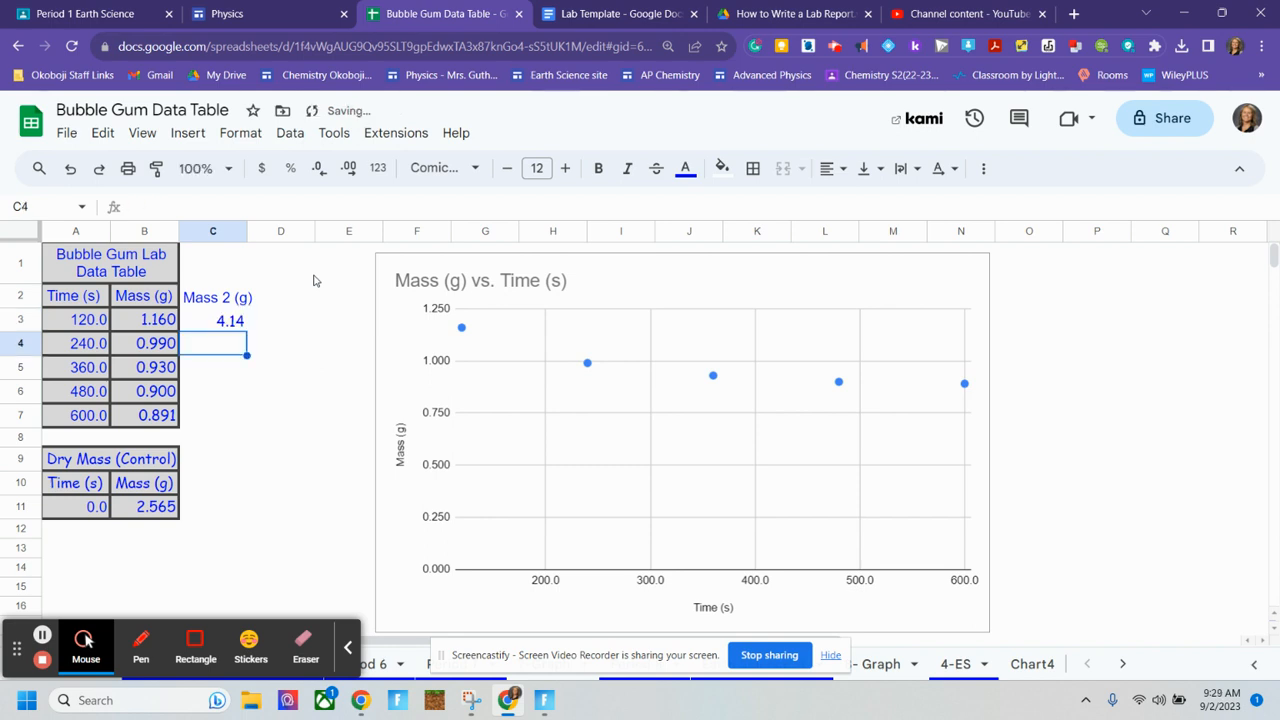
key("Up")
type("1.14")
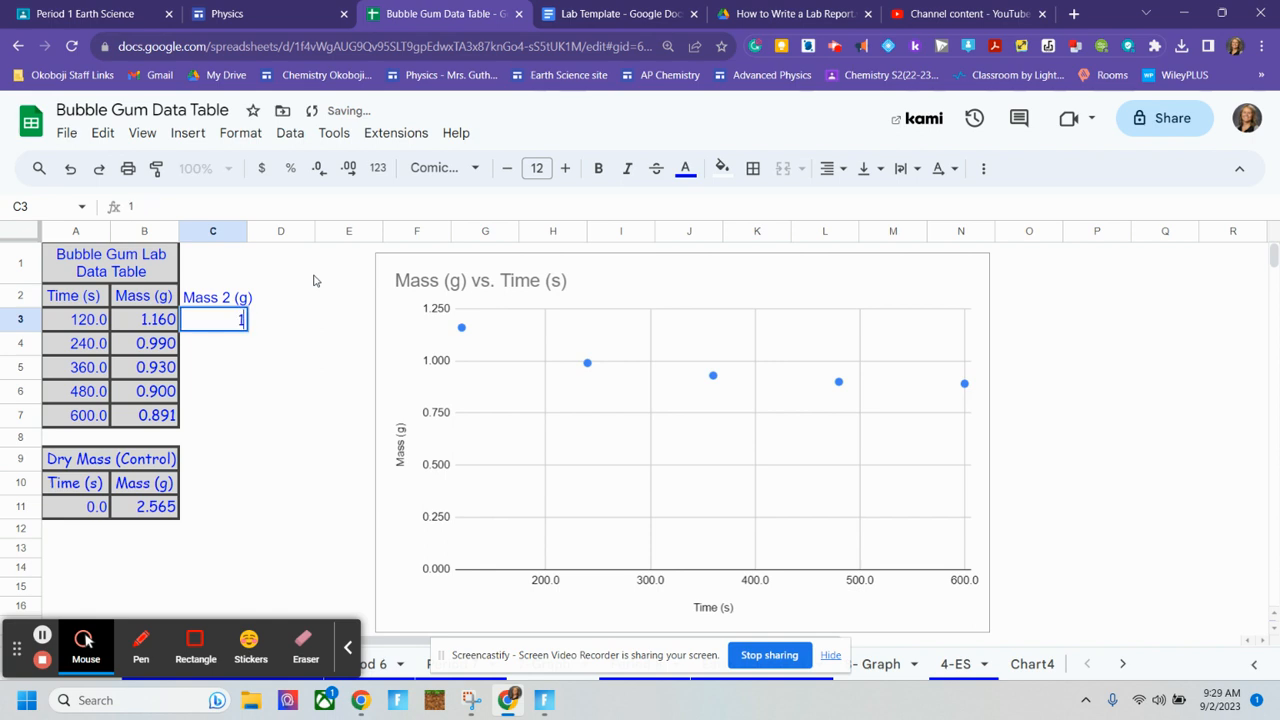
key("Return")
type("1.10")
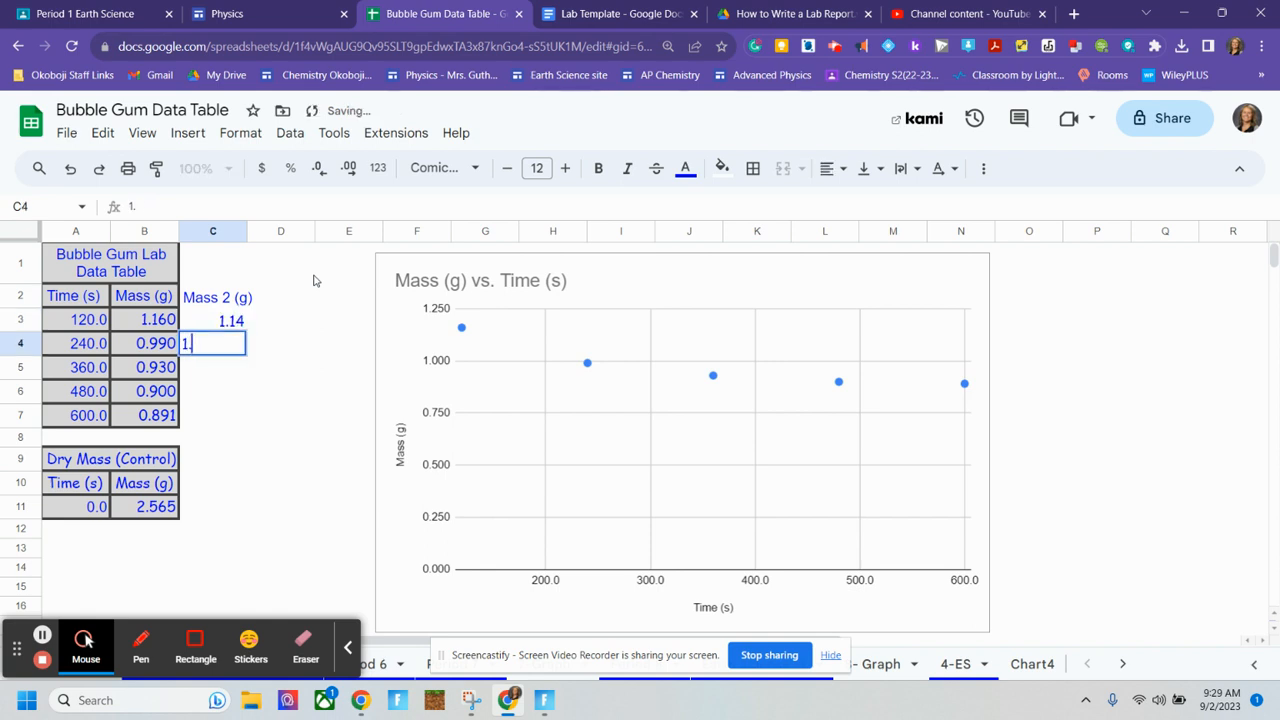
key("Return")
type("1")
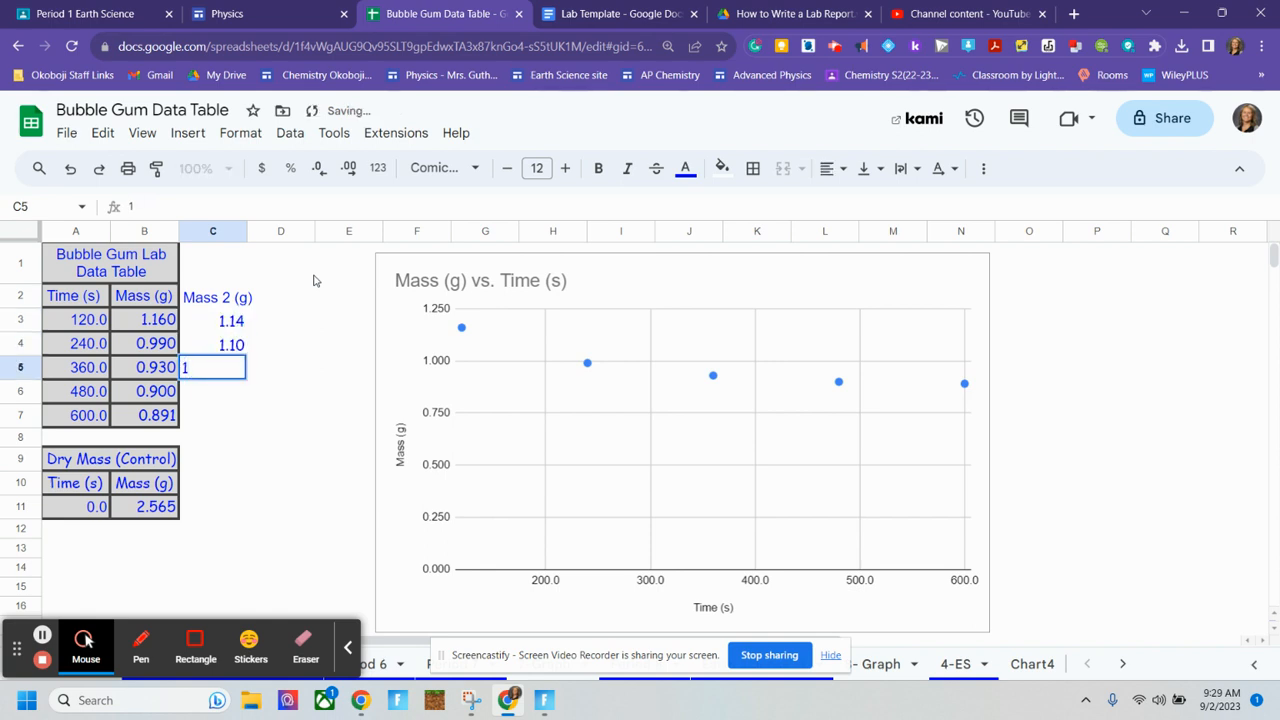
type(".00")
key("Return")
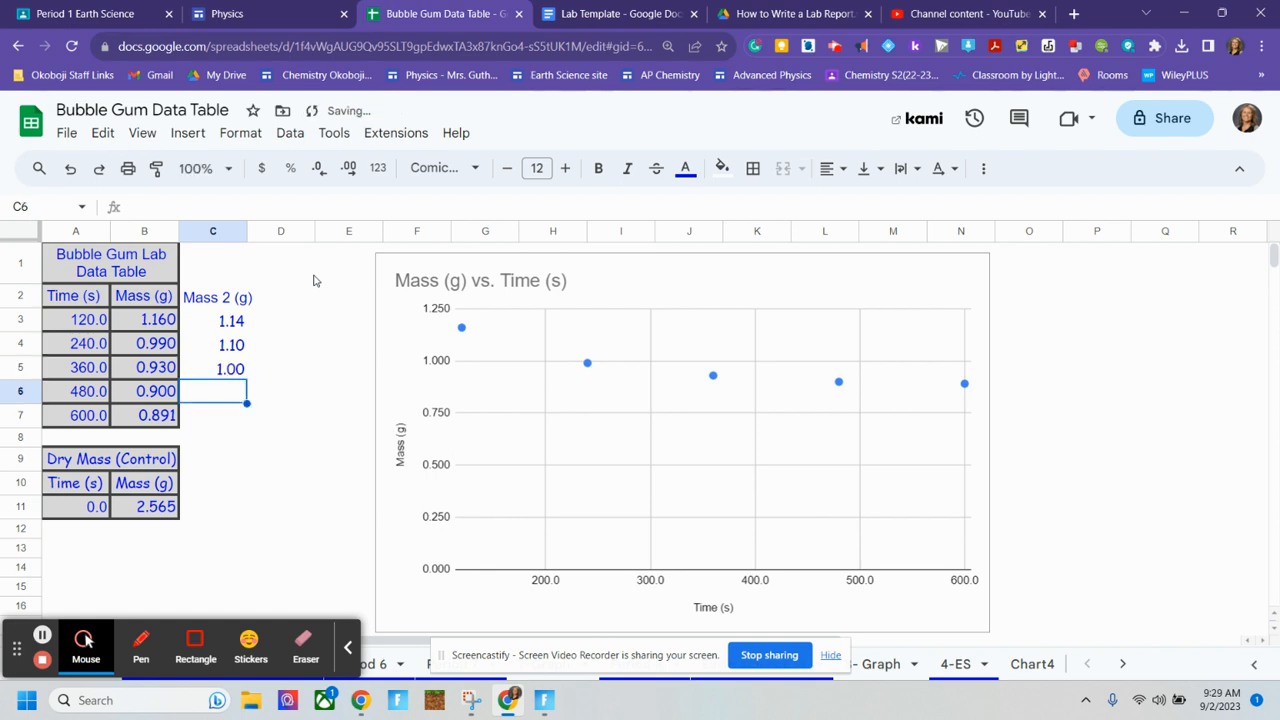
type(".")
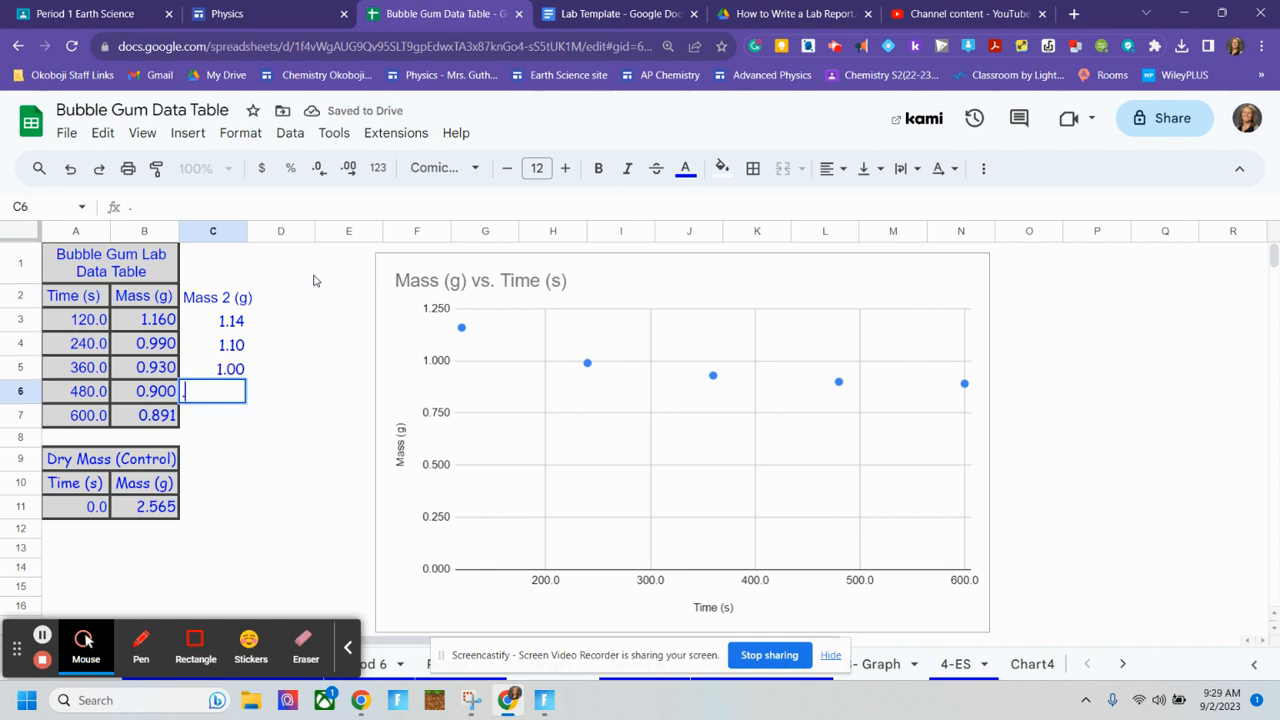
type("89")
key("Return")
type(".86")
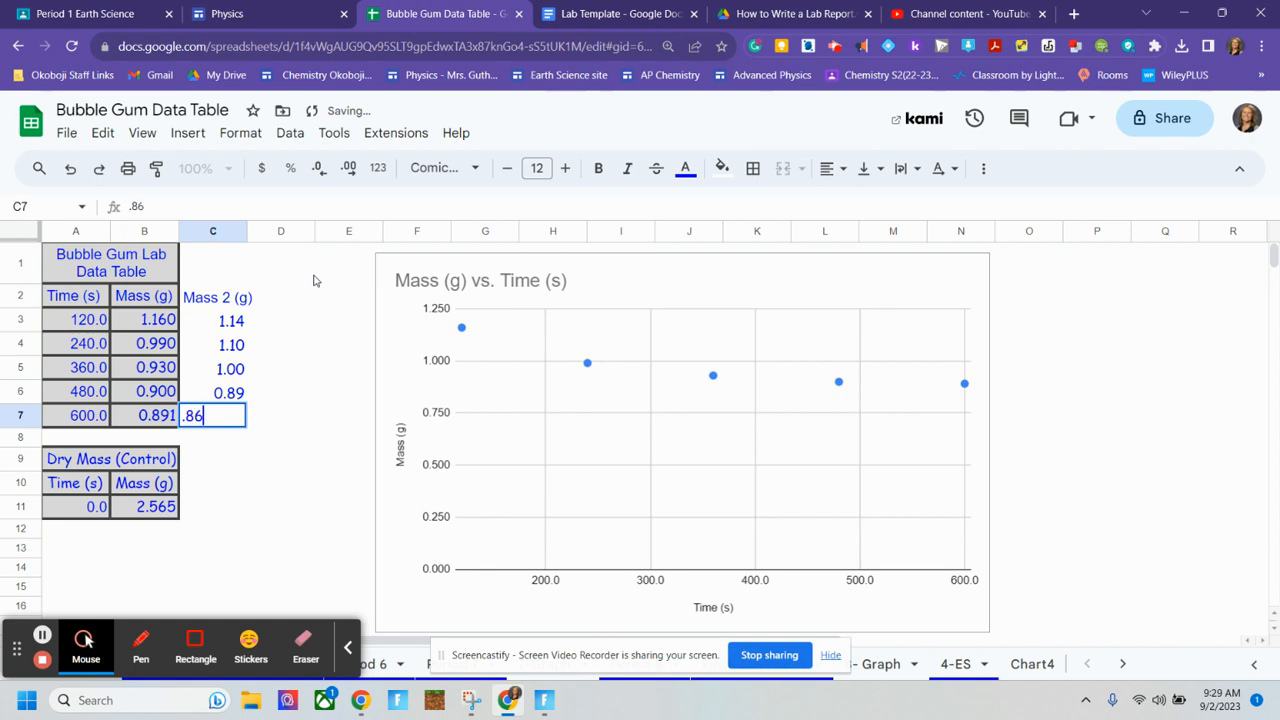
key("Return")
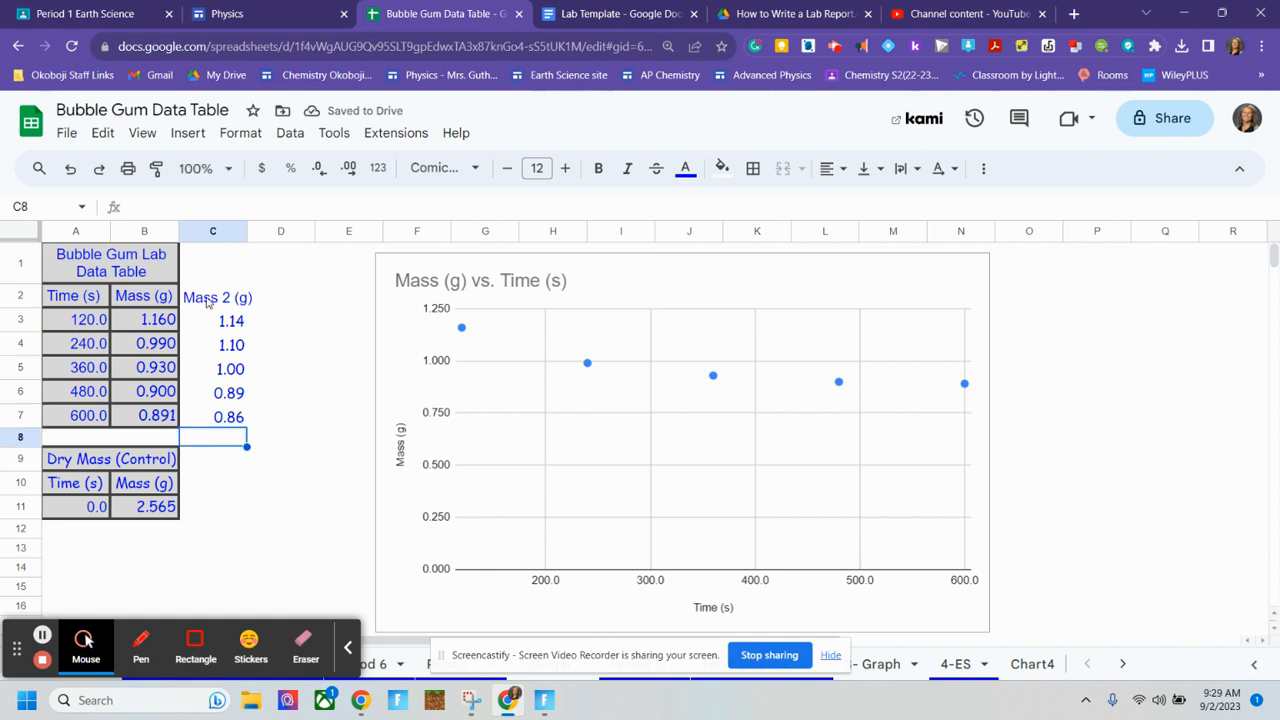
Extend the merged Bubble Gum Lab Data Table title cell across A1:C1 so it spans all three columns.
left_click_drag(160, 303, 160, 320)
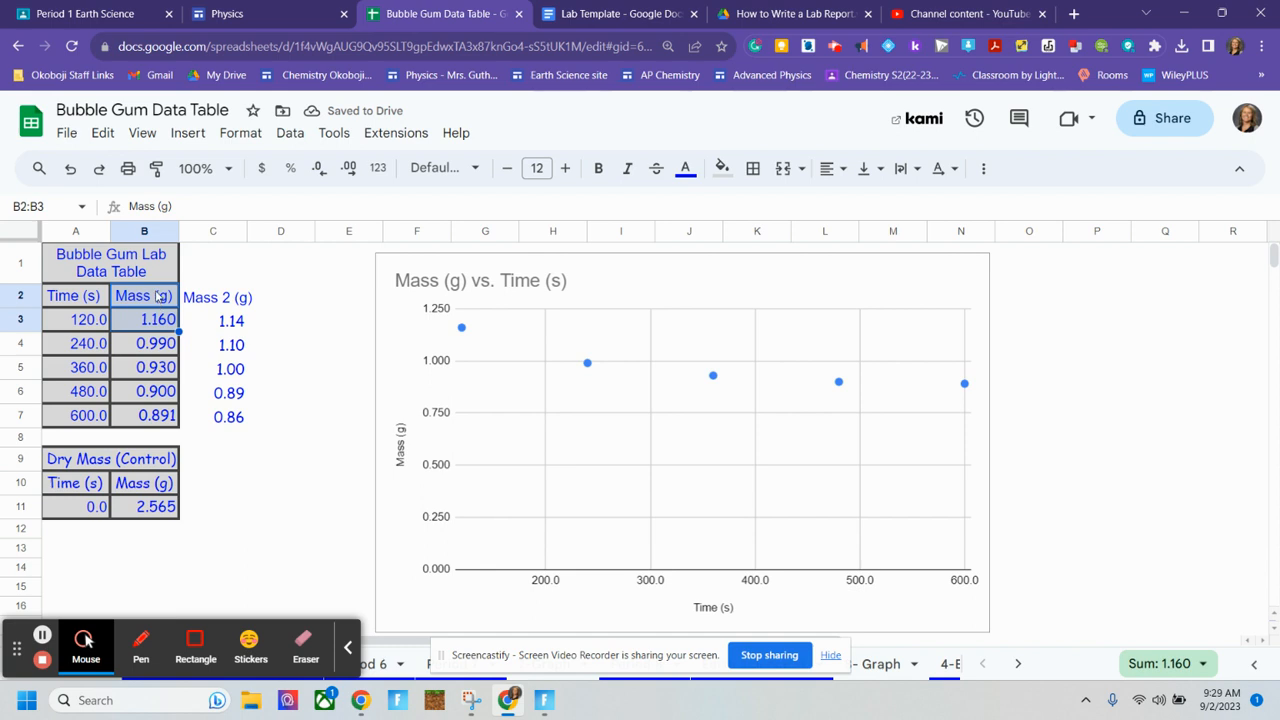
left_click(162, 259)
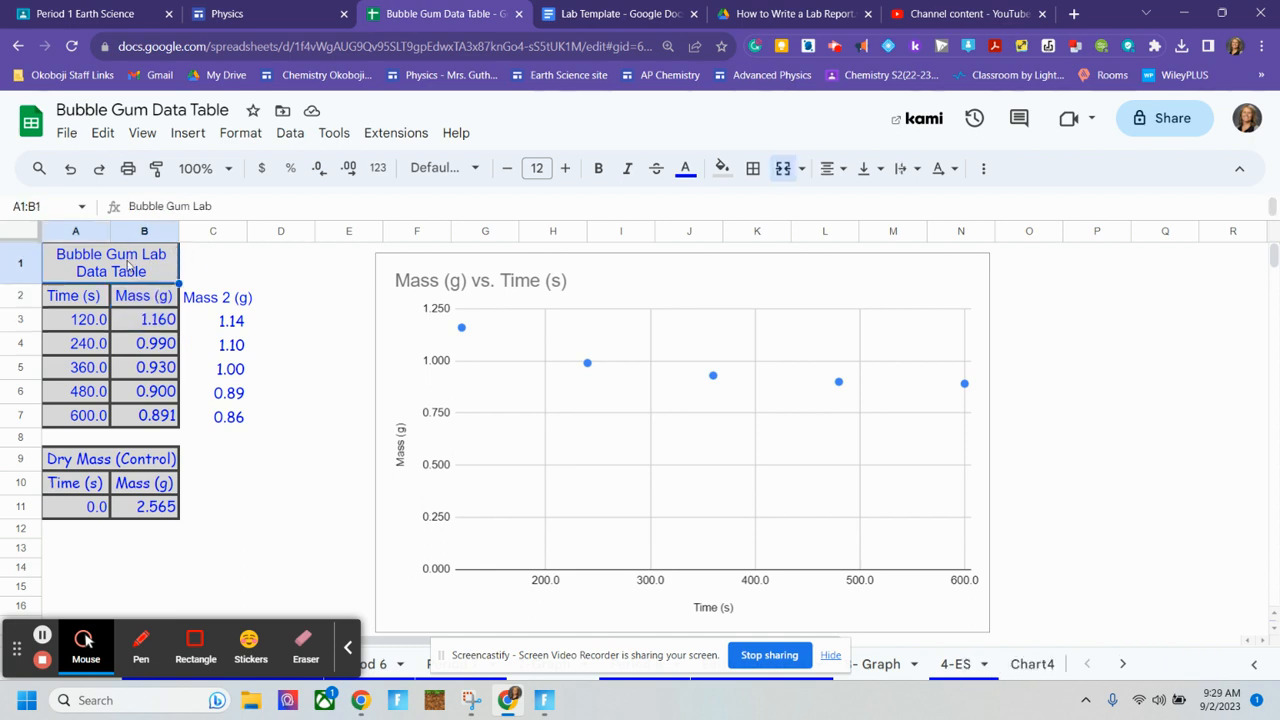
left_click(218, 271, "shift")
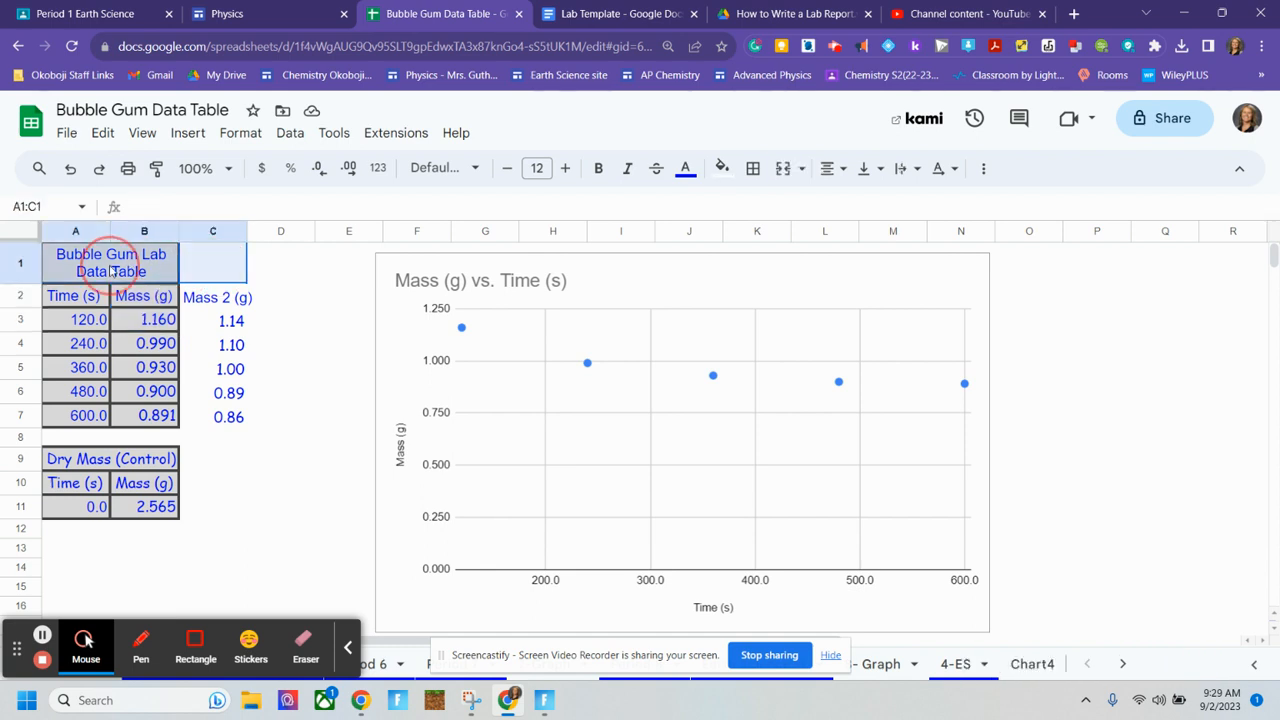
left_click(782, 170)
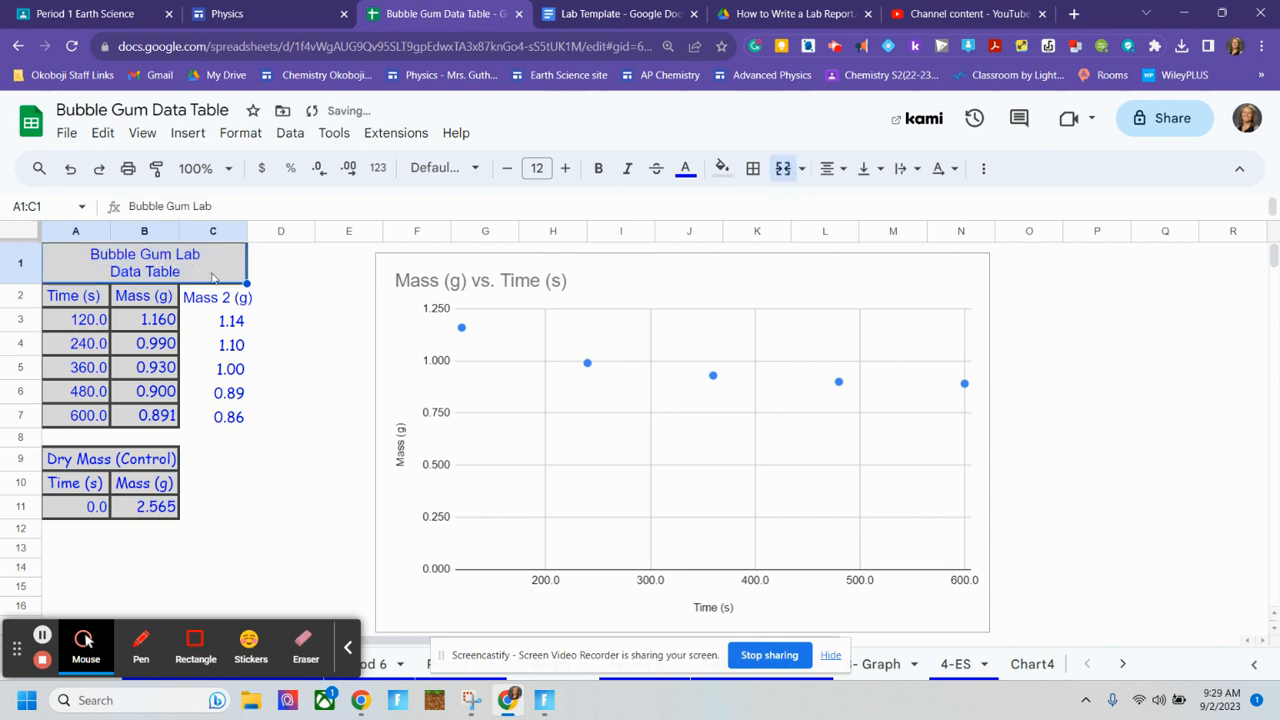
Copy the Mass (g) header's formatting in B2 to the Mass 2 (g) header in C2, and fit column C's width to its content.
left_click(230, 297)
left_click(160, 285)
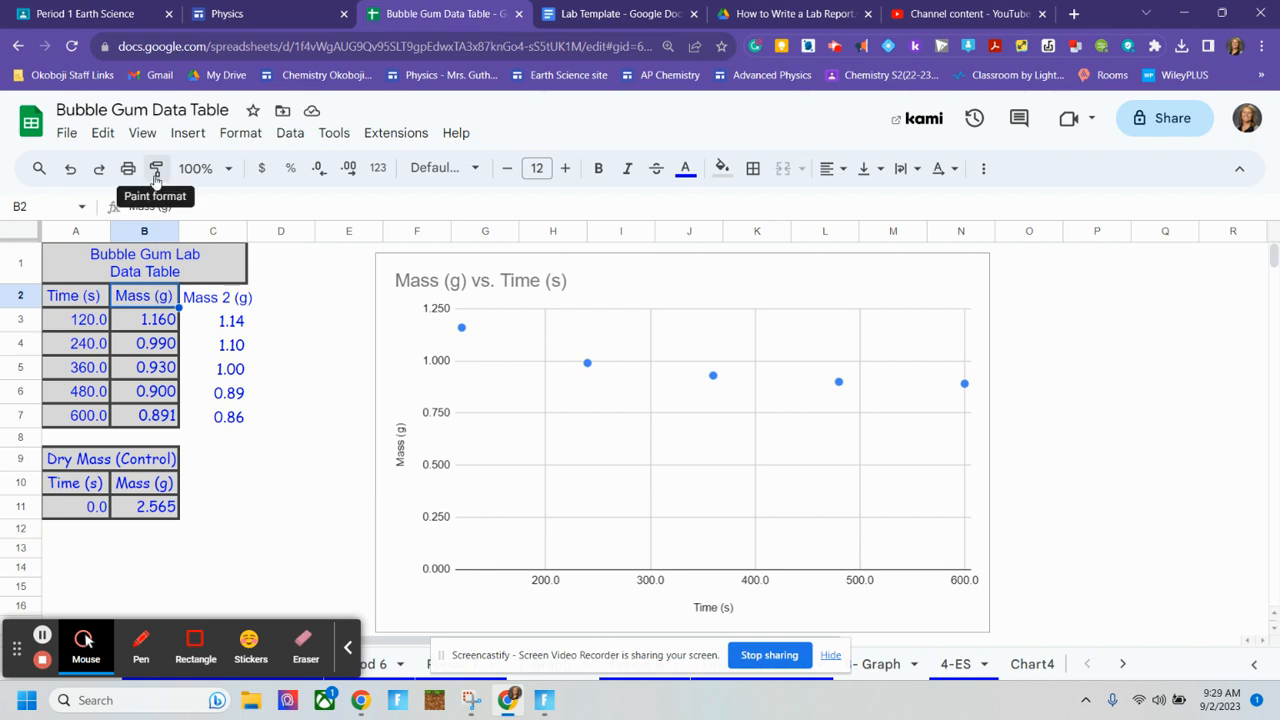
left_click(228, 302)
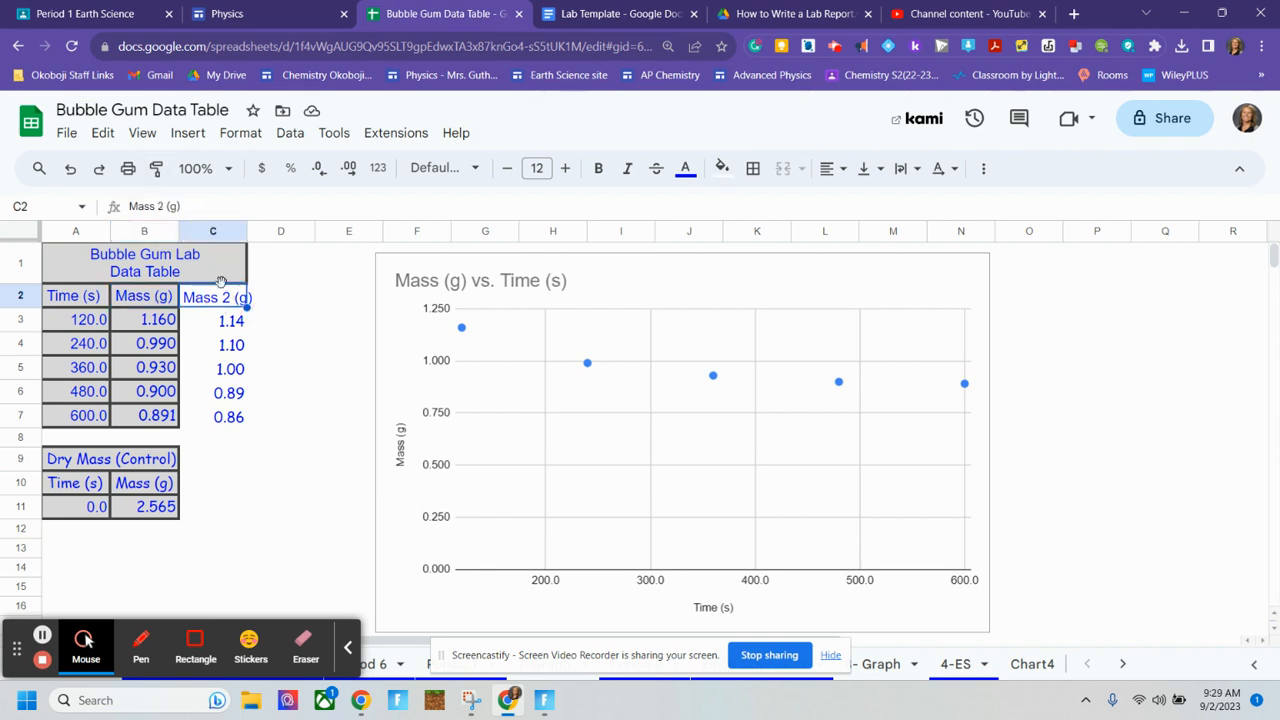
left_click(132, 300)
left_click(156, 168)
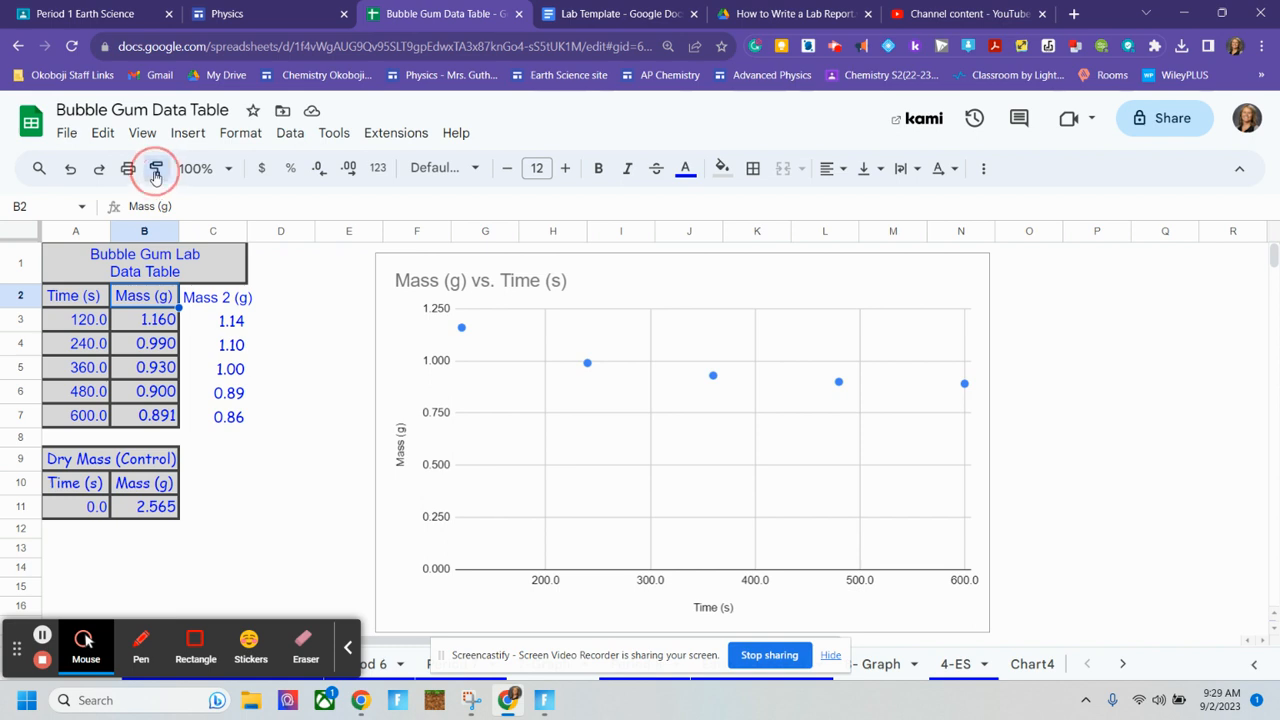
left_click(217, 300)
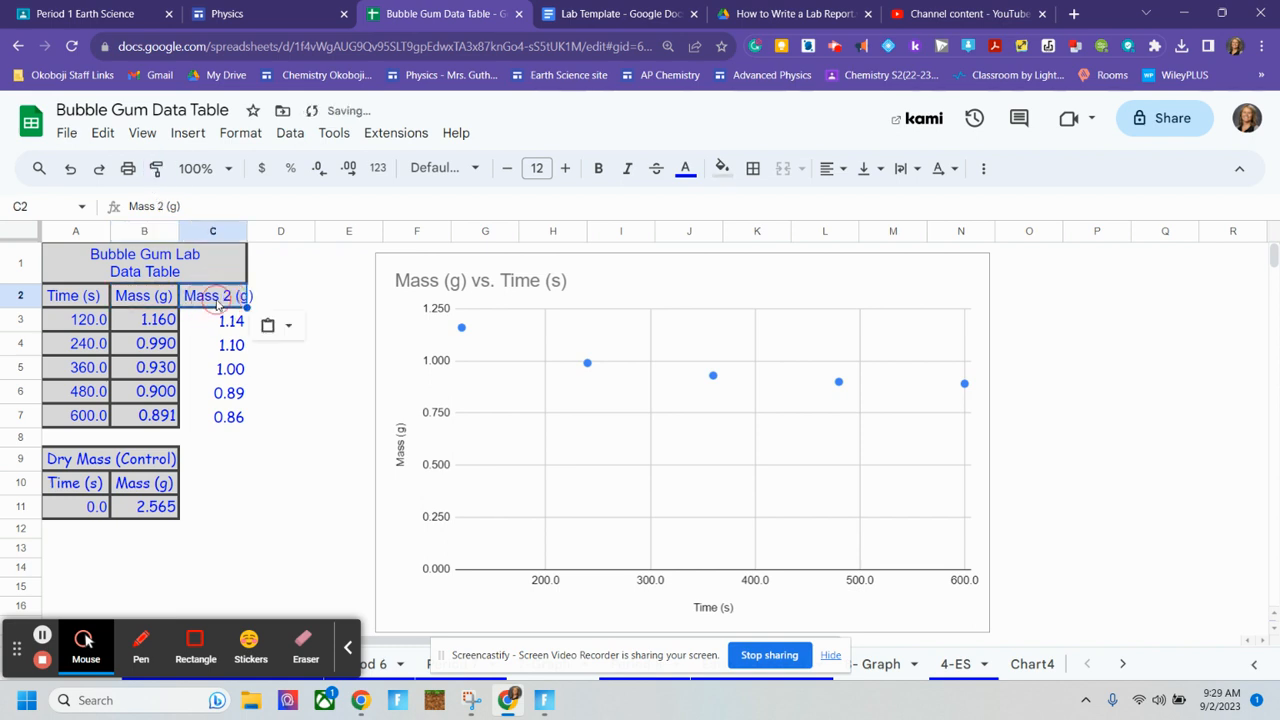
double_click(249, 231)
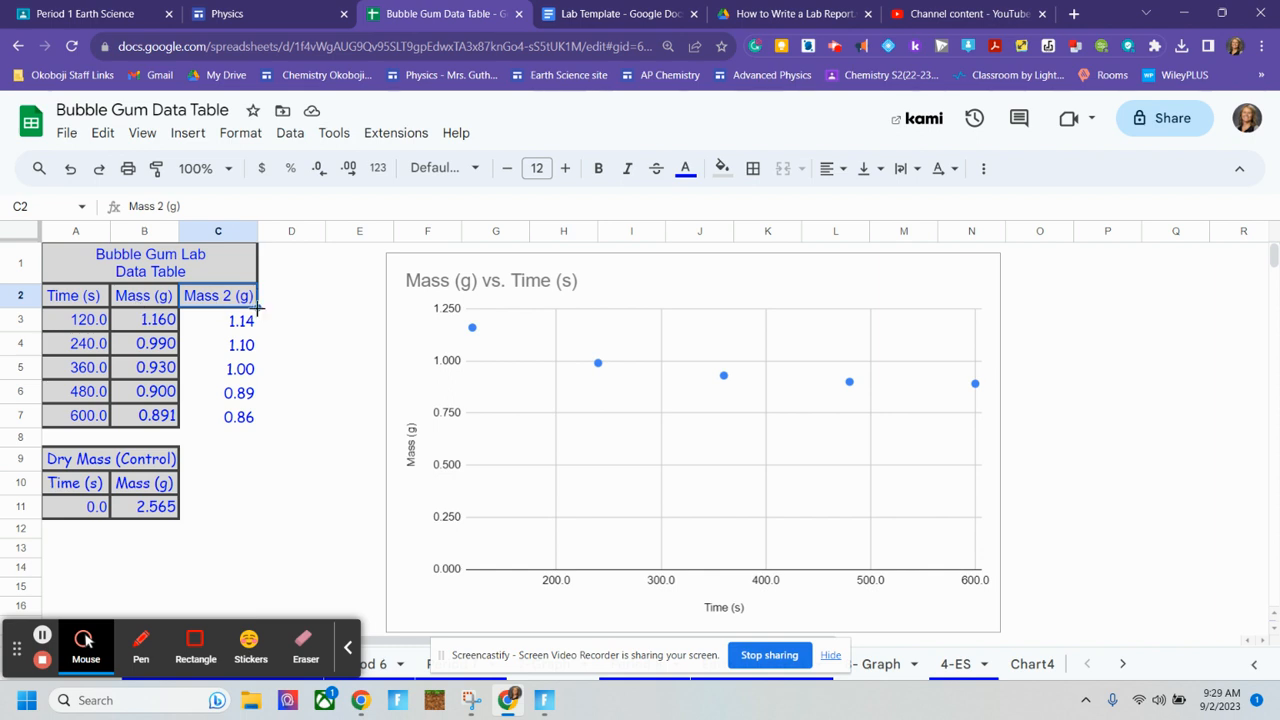
Copy the formatting of the first mass readings in B3:B7 to the second mass readings in C3:C7.
left_click_drag(159, 322, 150, 413)
left_click(156, 167)
mouse_move(218, 320)
left_mouse_down()
mouse_move(235, 370)
mouse_move(211, 418)
left_mouse_up()
left_click(286, 323)
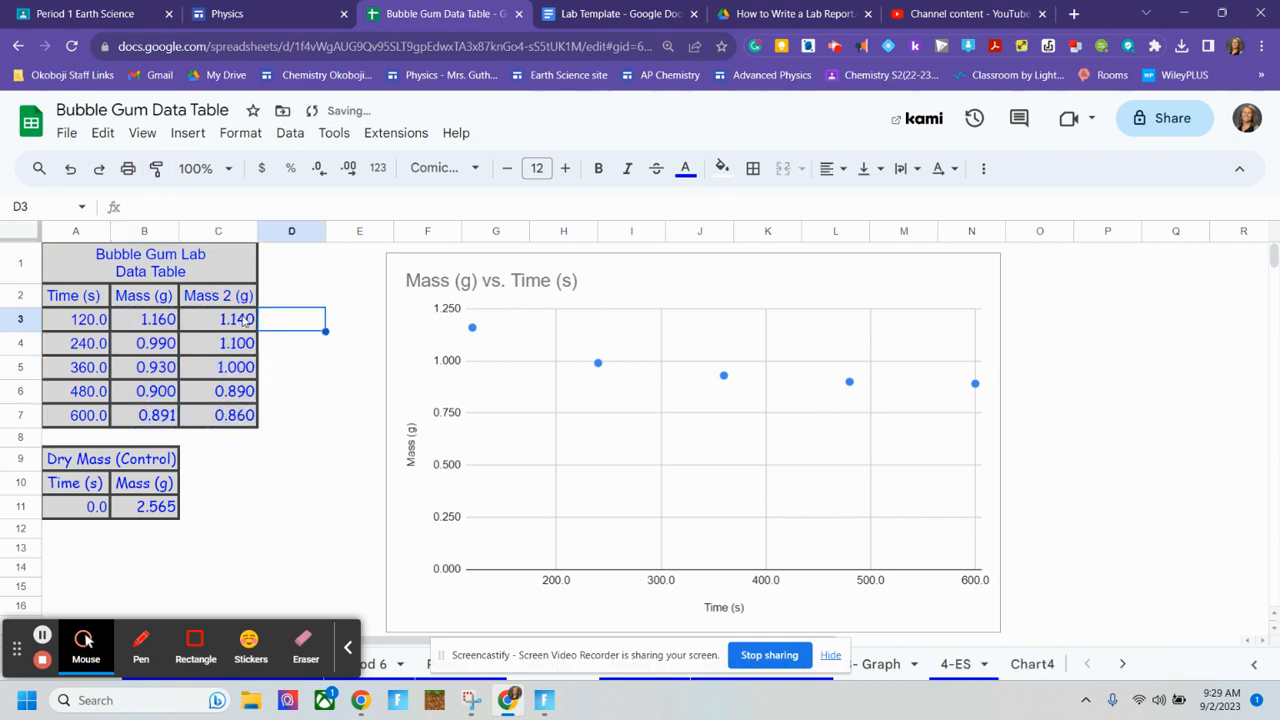
Display the second mass readings in column C with two decimal places.
key("Left")
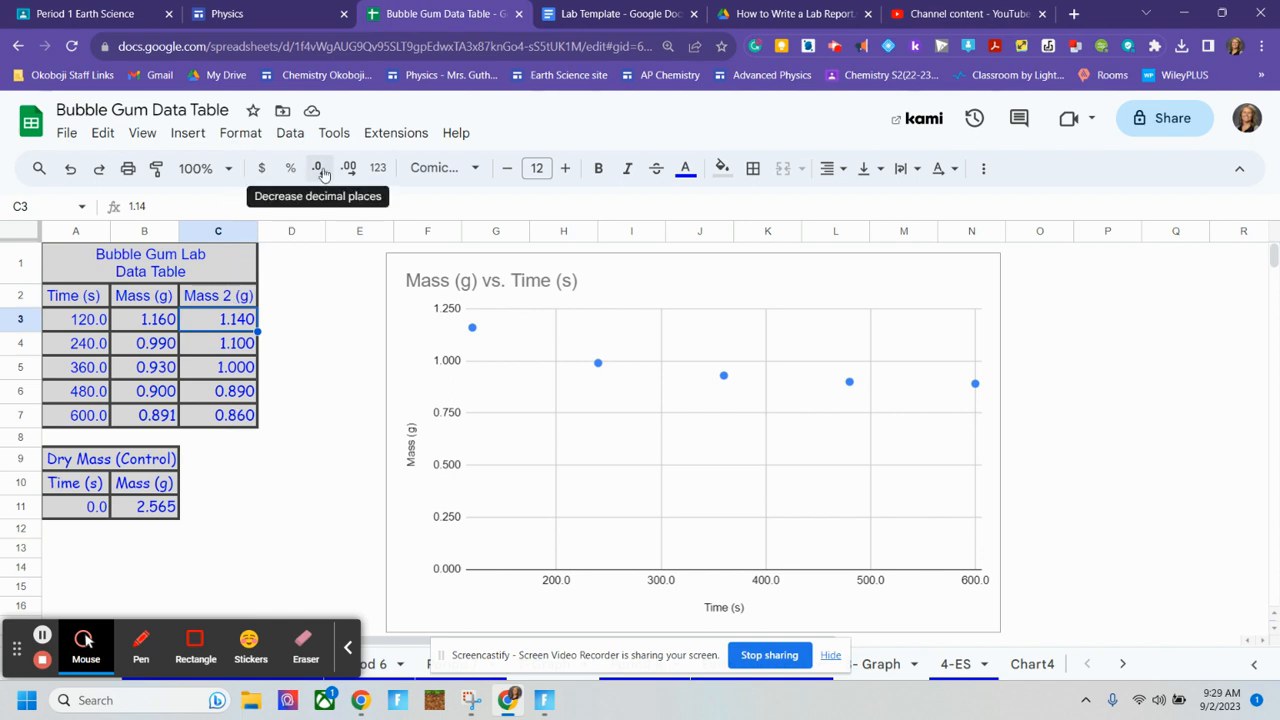
left_click(219, 232)
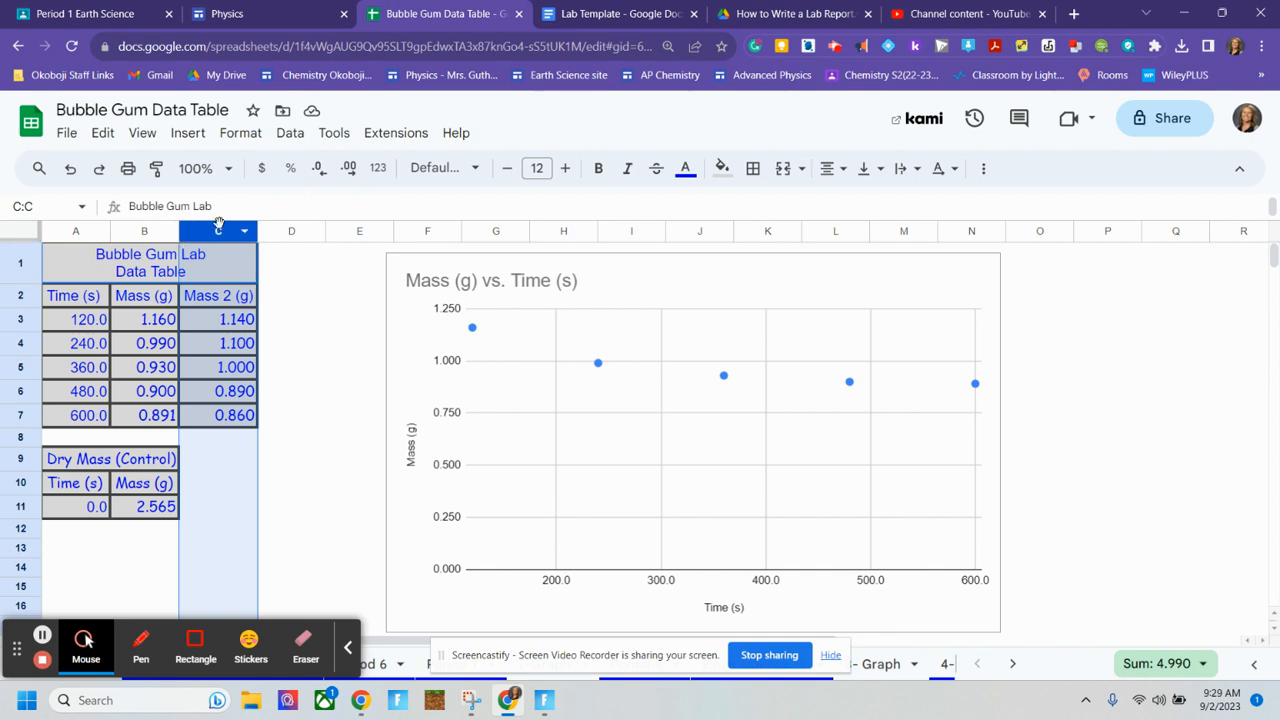
left_click(319, 170)
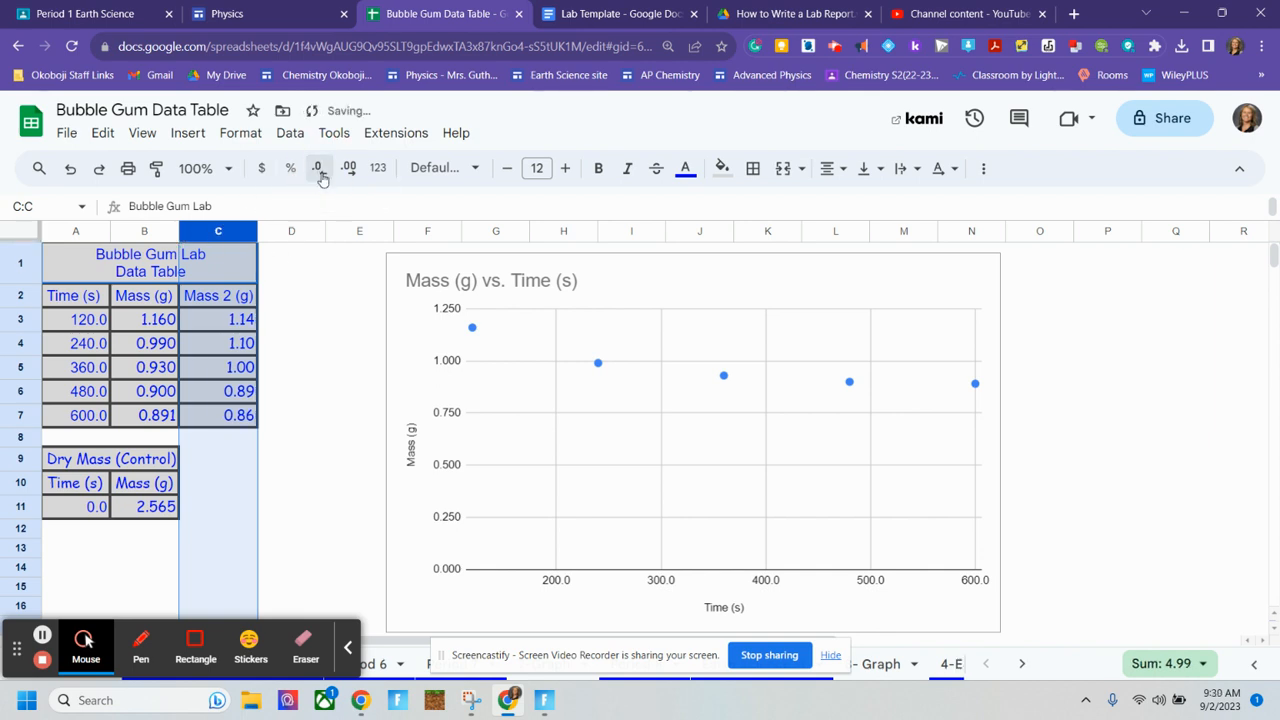
left_click(349, 170)
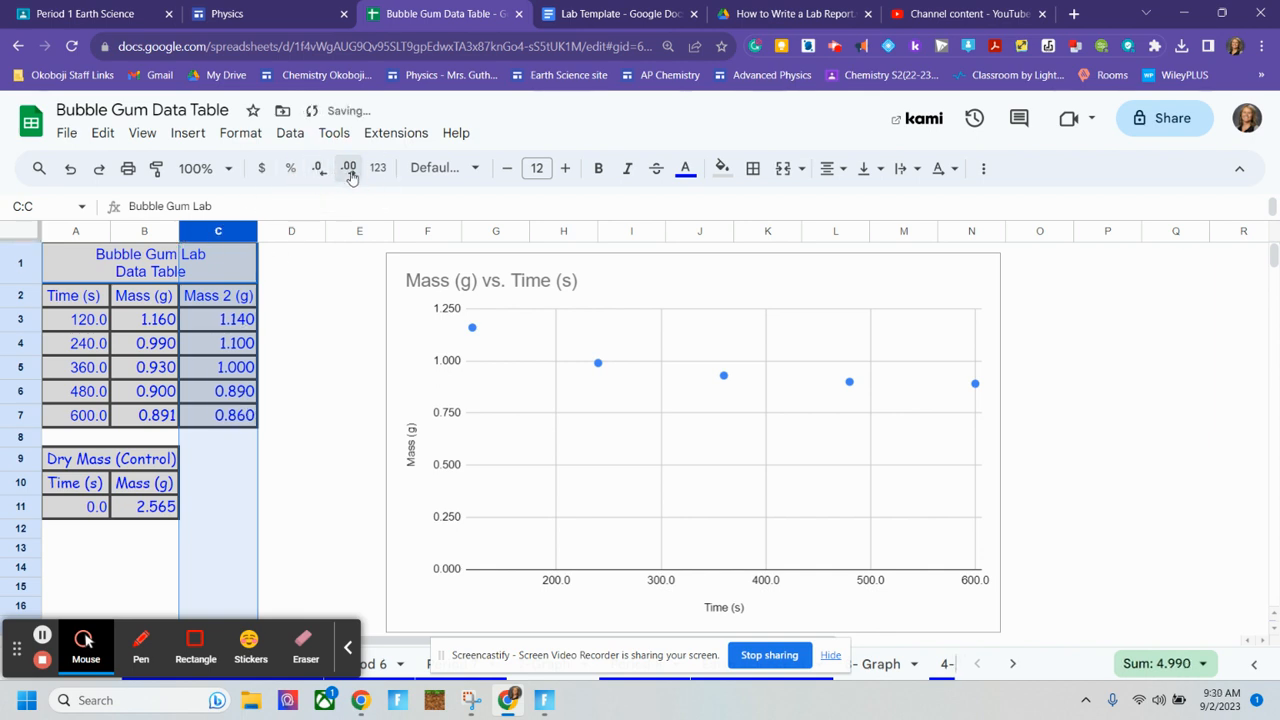
left_click(319, 170)
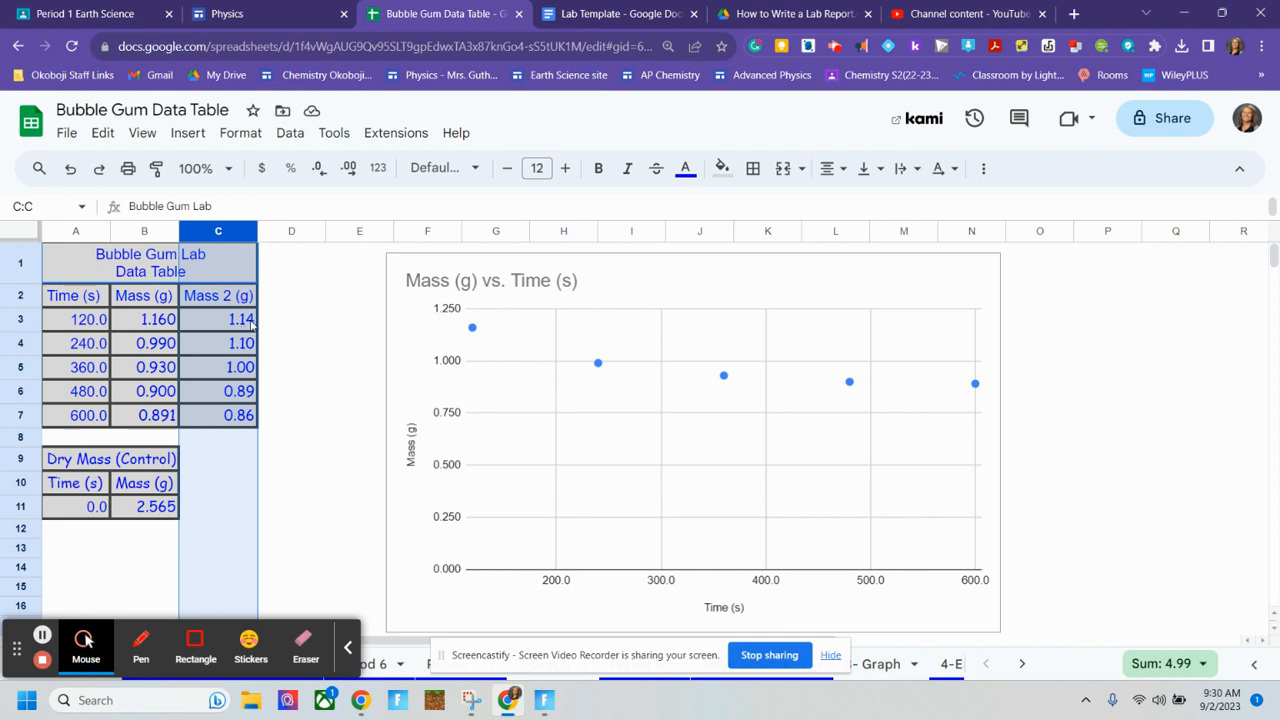
Return the whole Mass 2 (g) column to three decimal places, starting with cell C3.
left_click(251, 317)
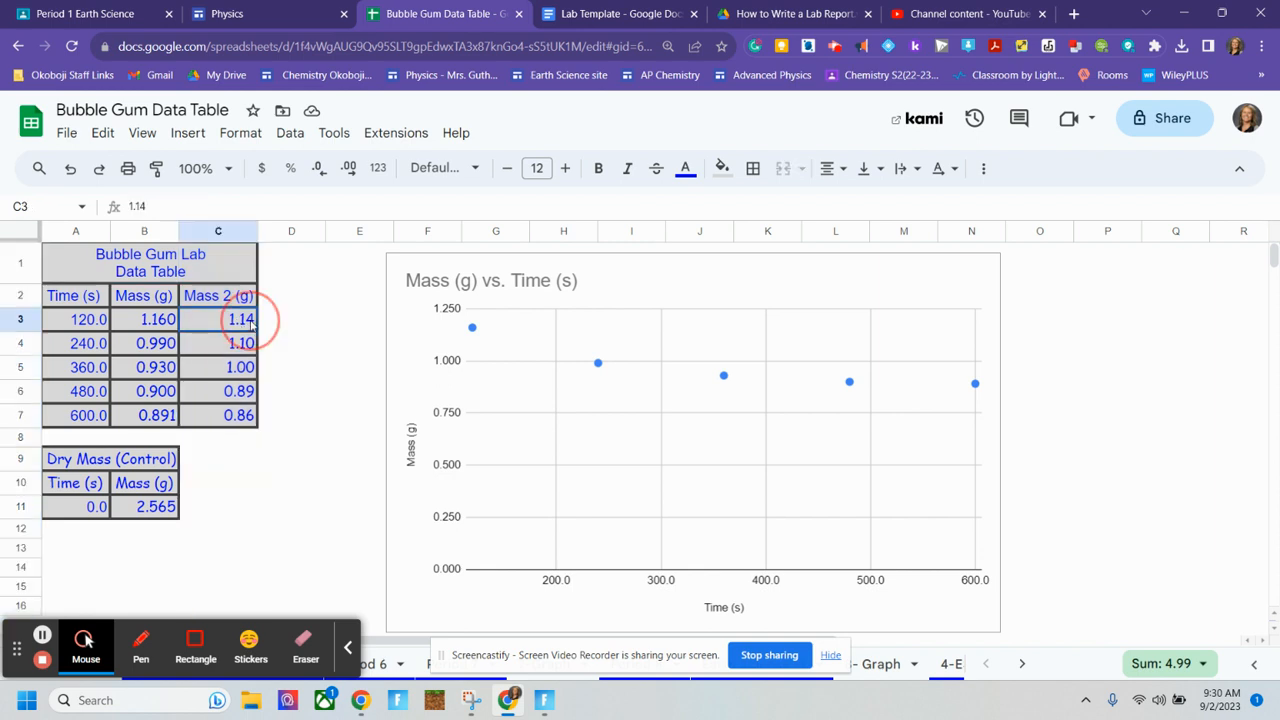
double_click(140, 205)
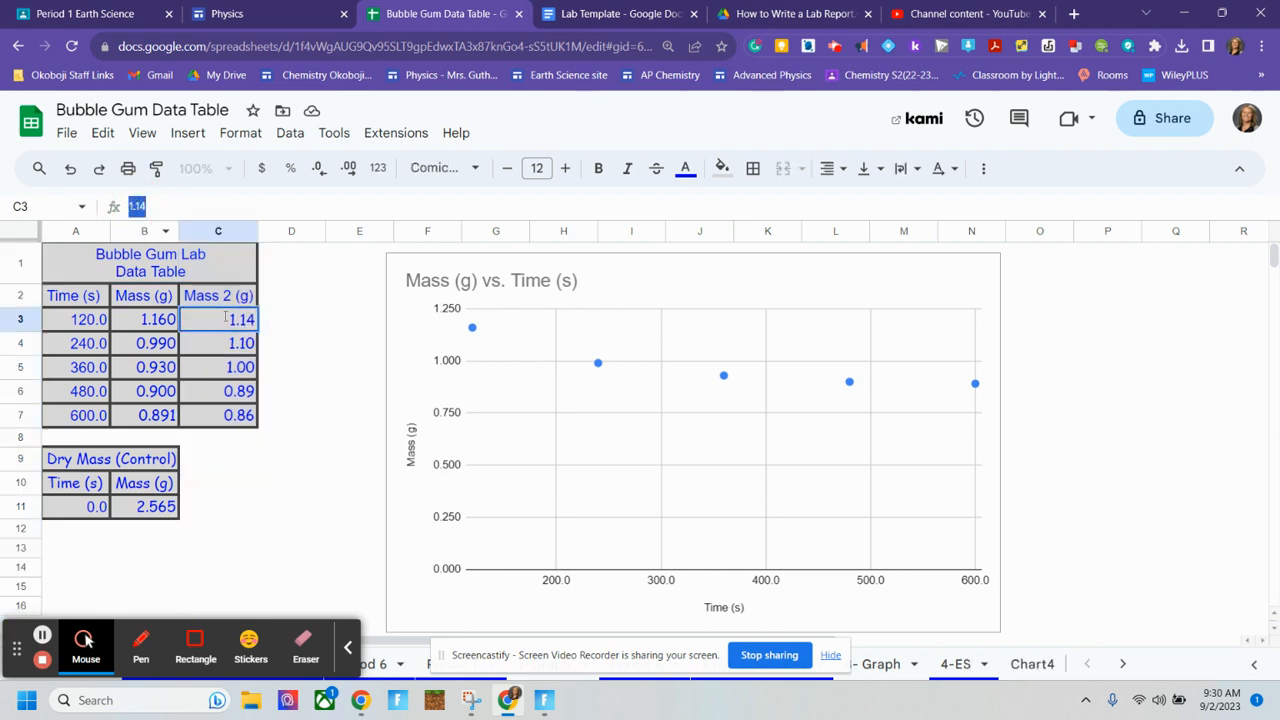
left_click(346, 170)
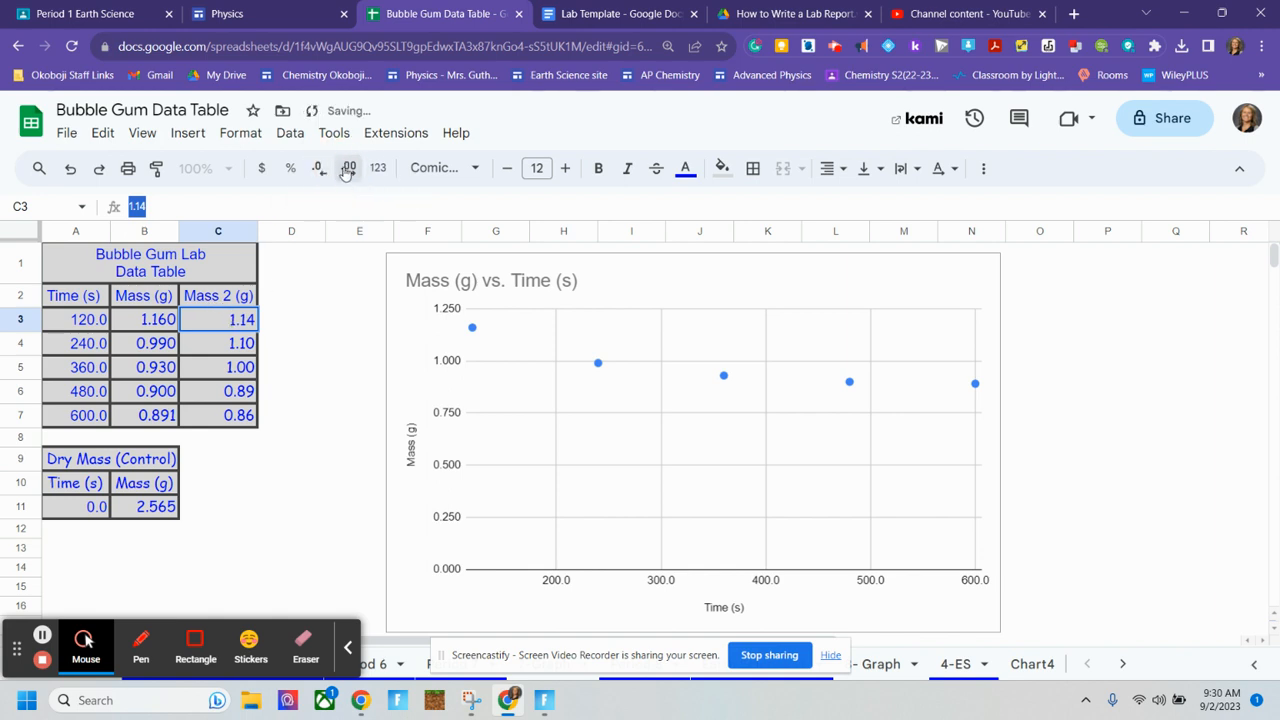
left_click(224, 232)
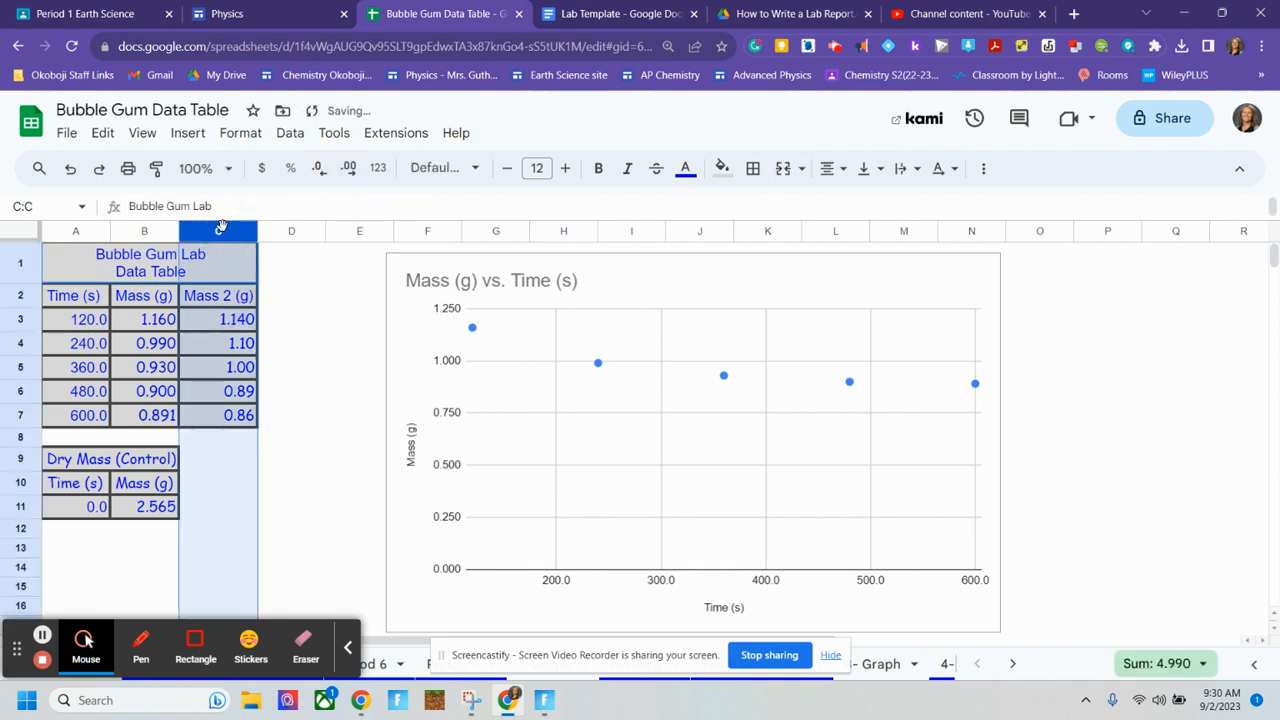
left_click(349, 168)
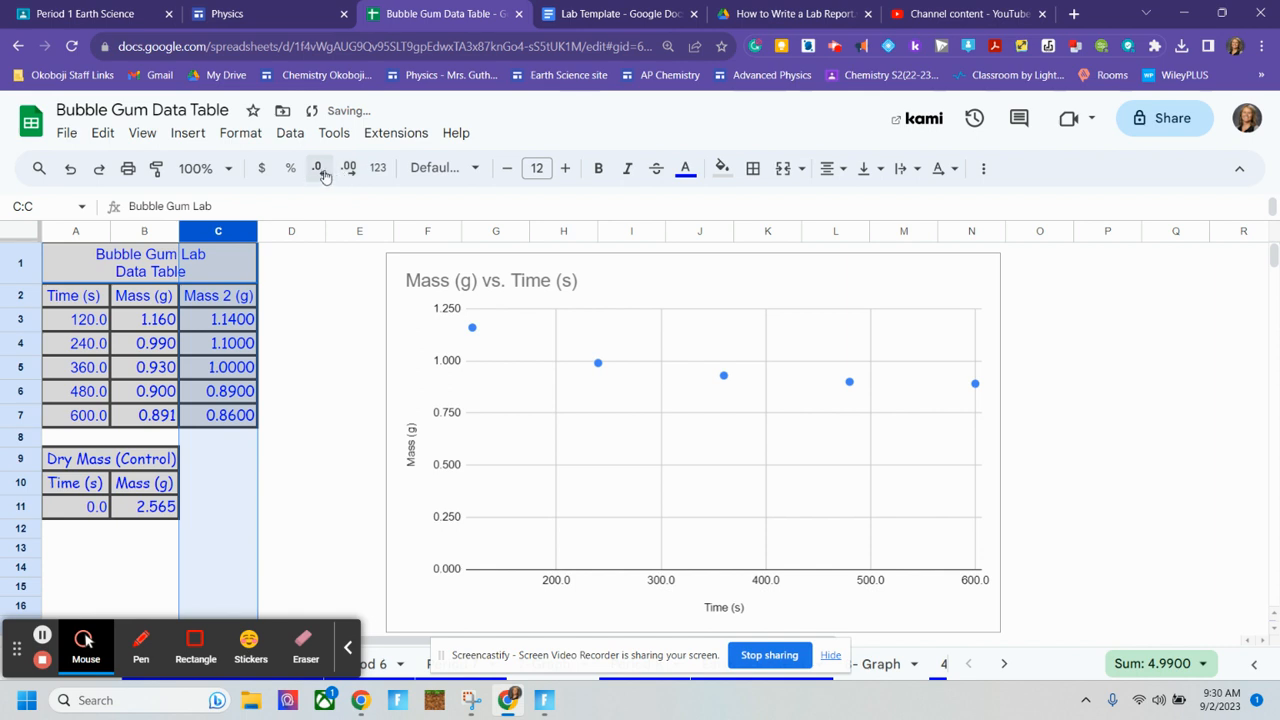
left_click(320, 170)
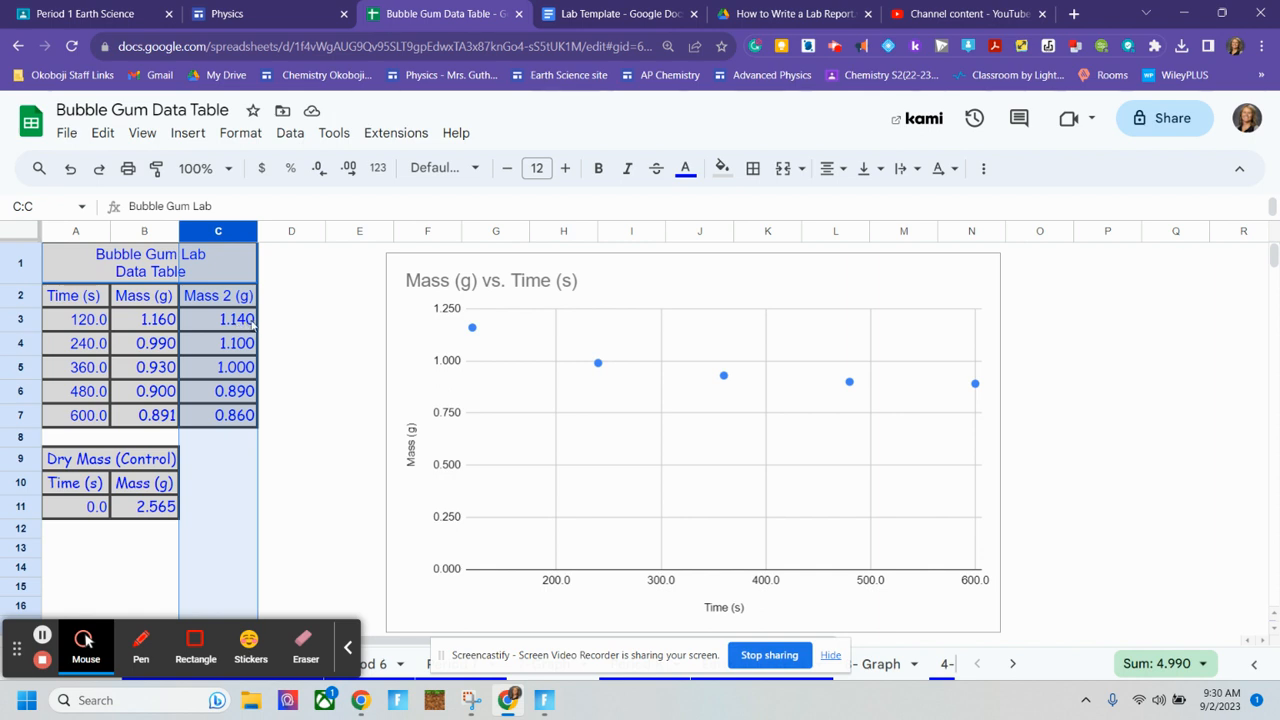
left_click(254, 319)
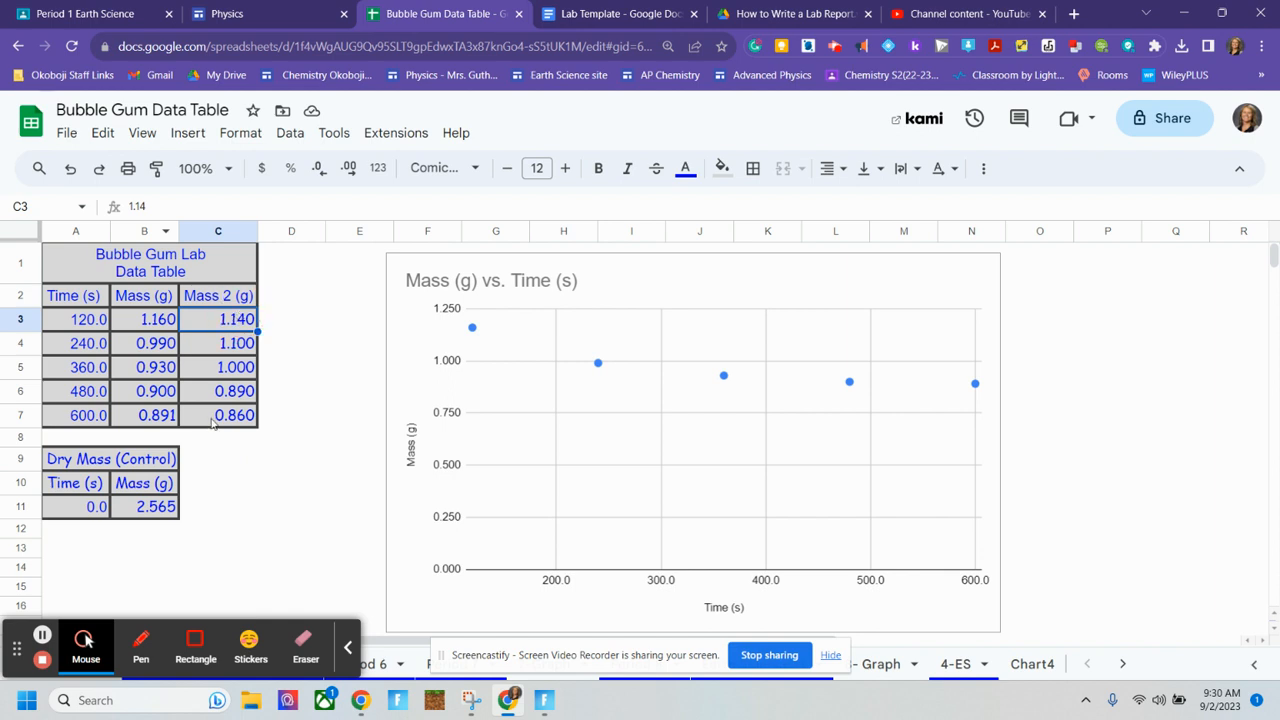
Delete the existing chart and insert a new one from A2:C7, including the column headers but not the table title.
left_click(709, 298)
key("Delete")
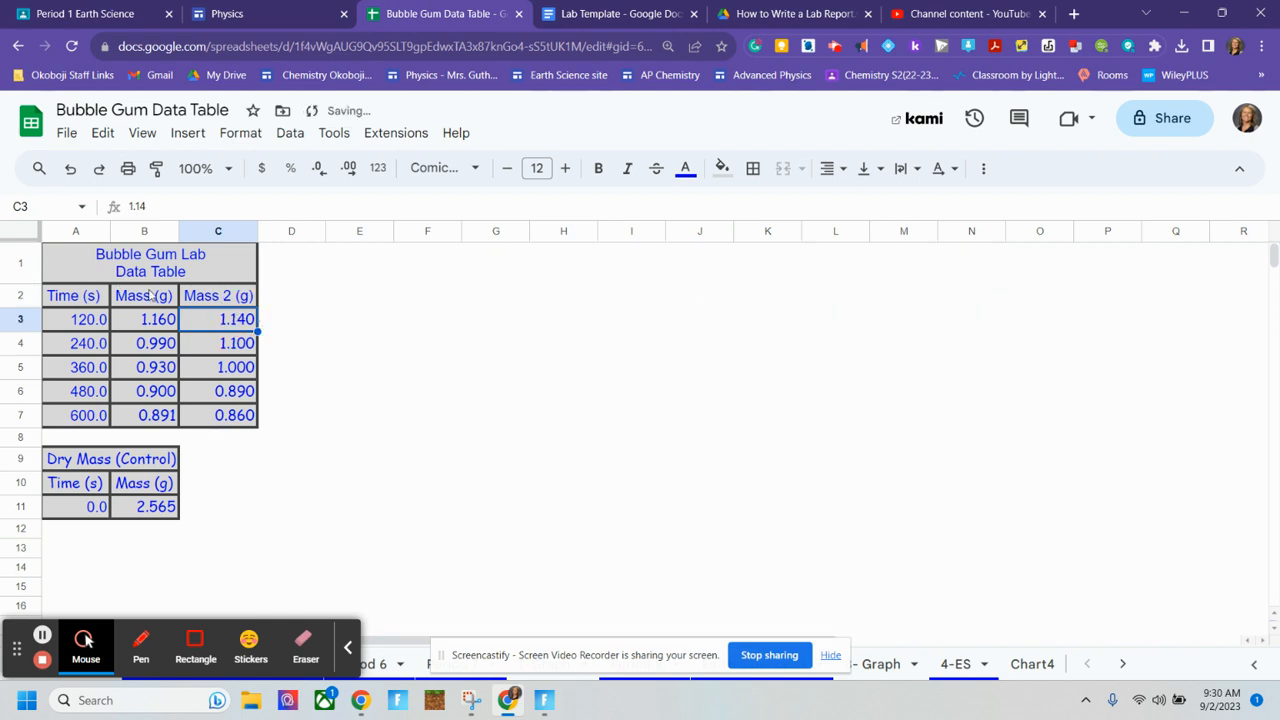
left_click_drag(152, 263, 162, 317)
left_click(84, 296)
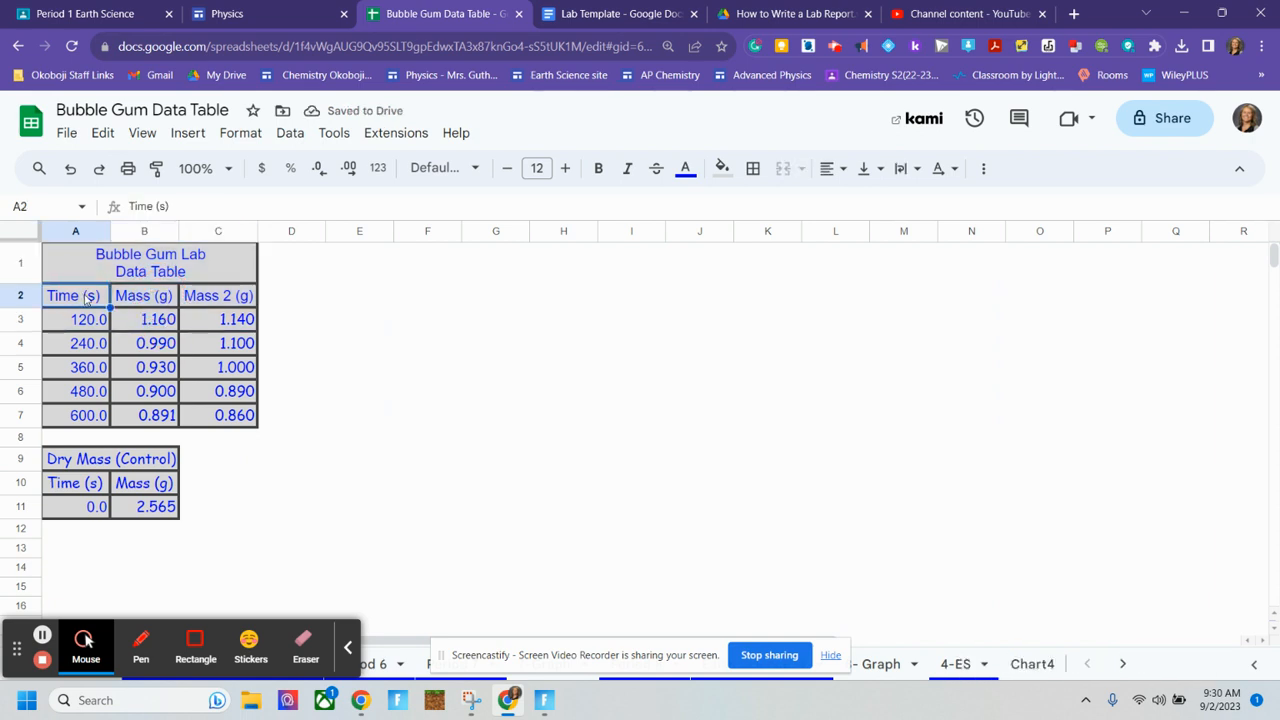
left_click_drag(86, 298, 235, 415)
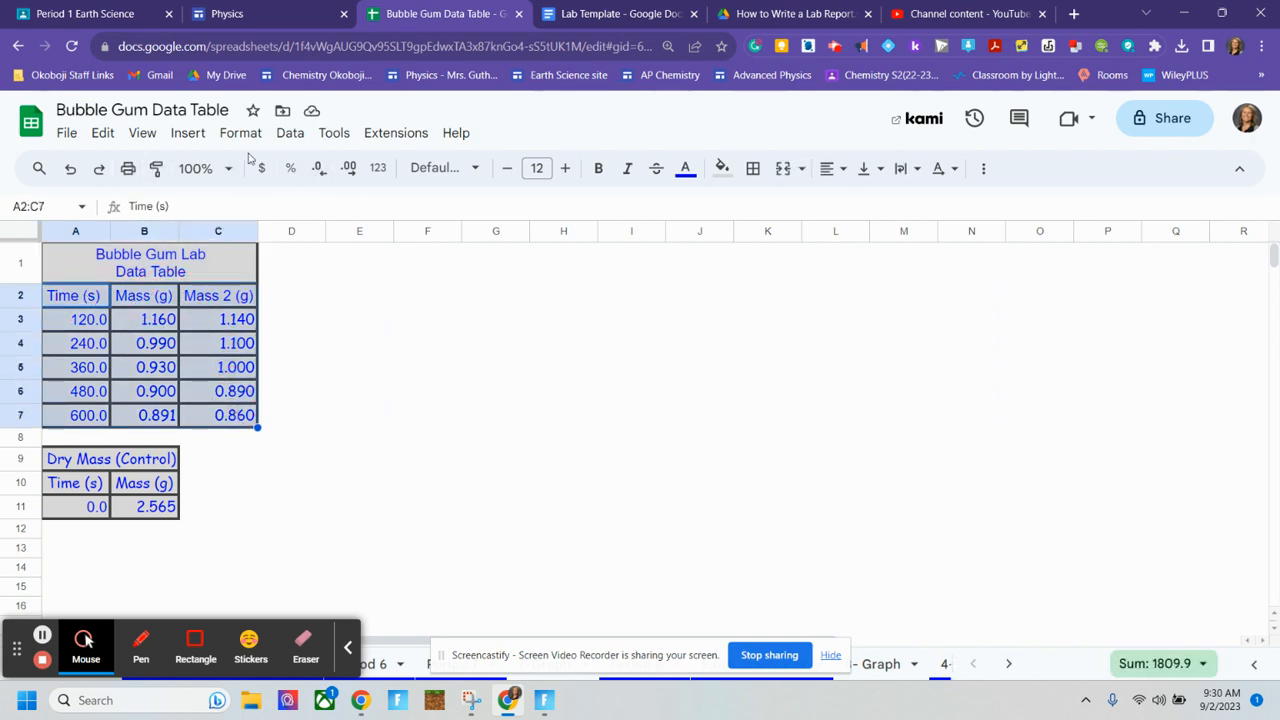
left_click(188, 133)
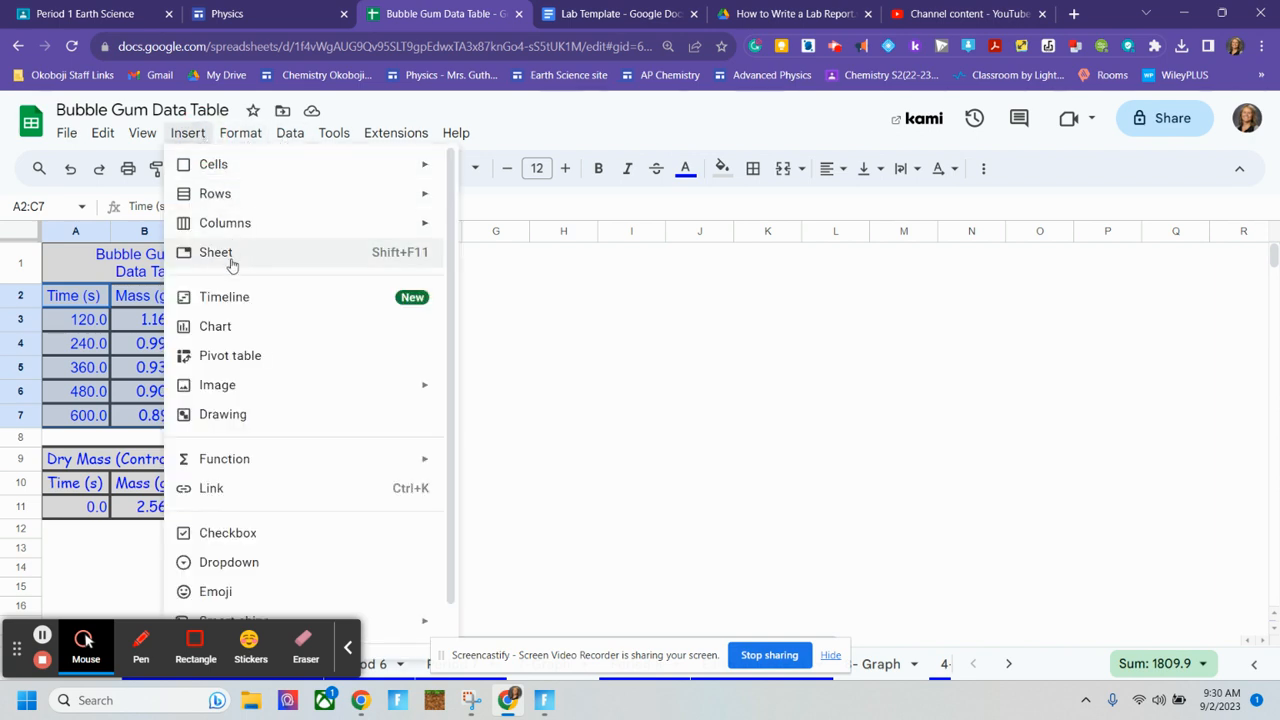
left_click(226, 326)
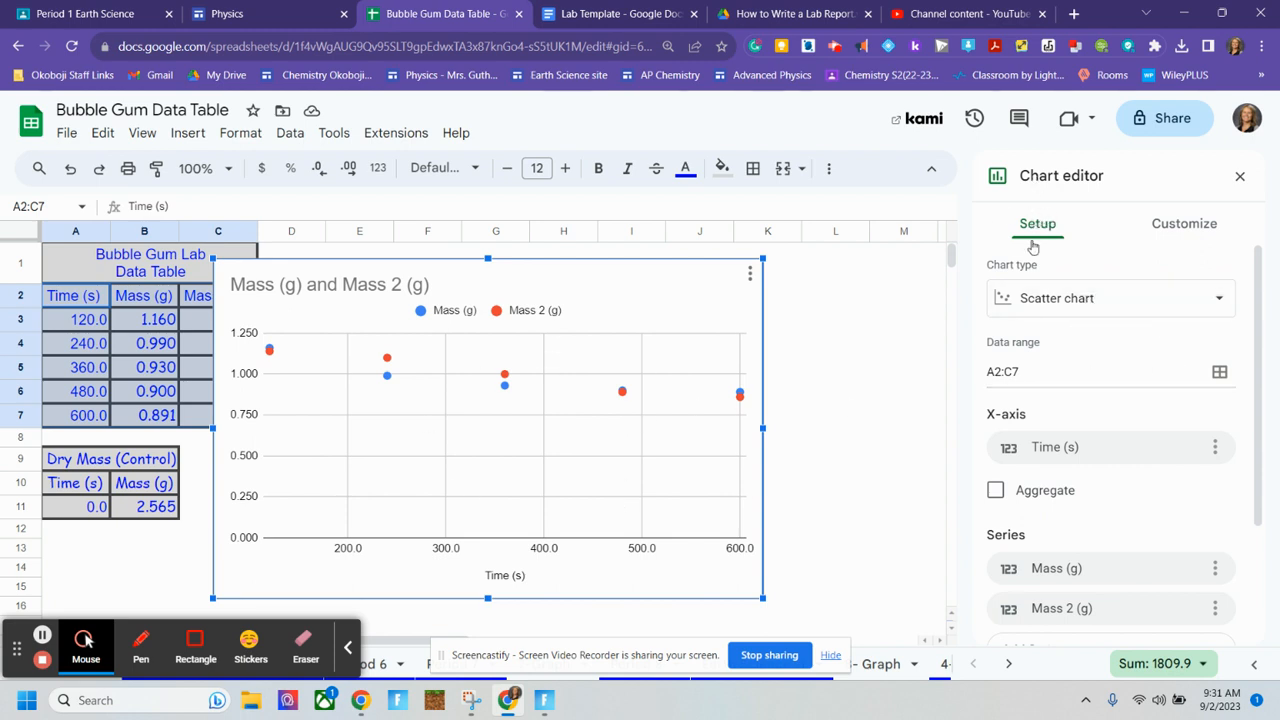
Choose Scatter chart as the chart type and move the chart off the data table so it starts in column D.
left_click(1074, 298)
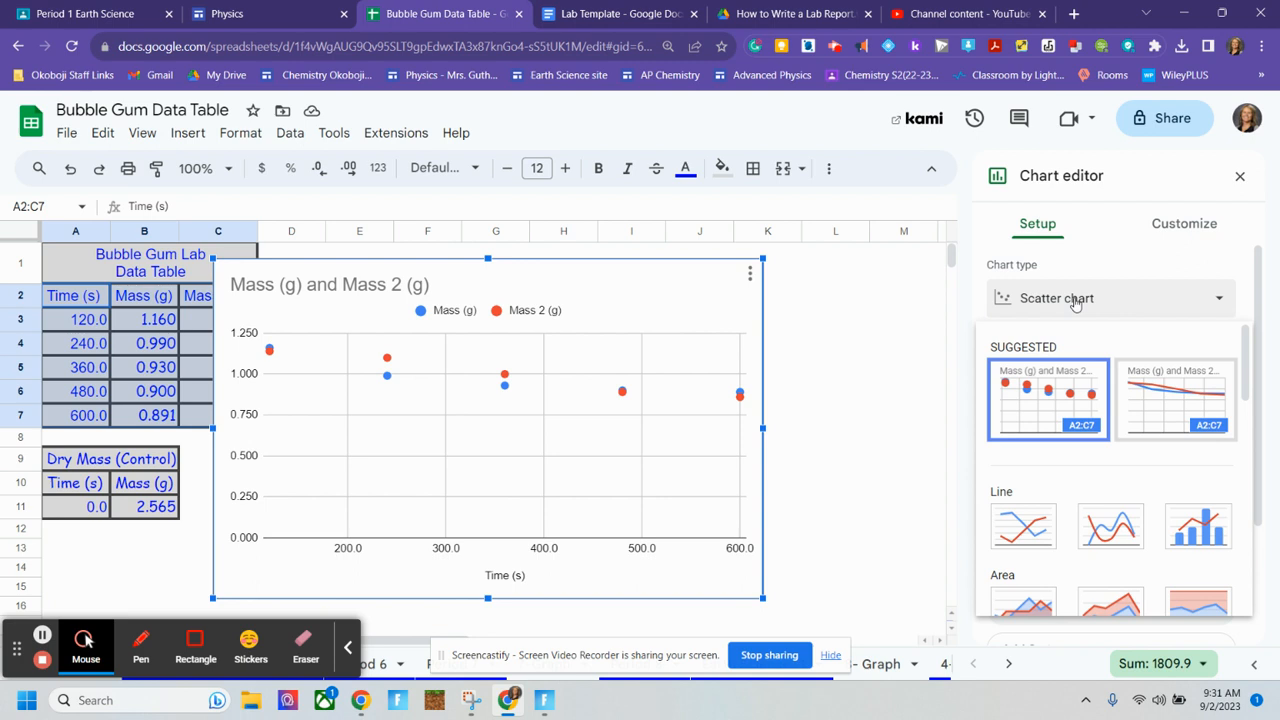
scroll(1060, 338, "down", 2)
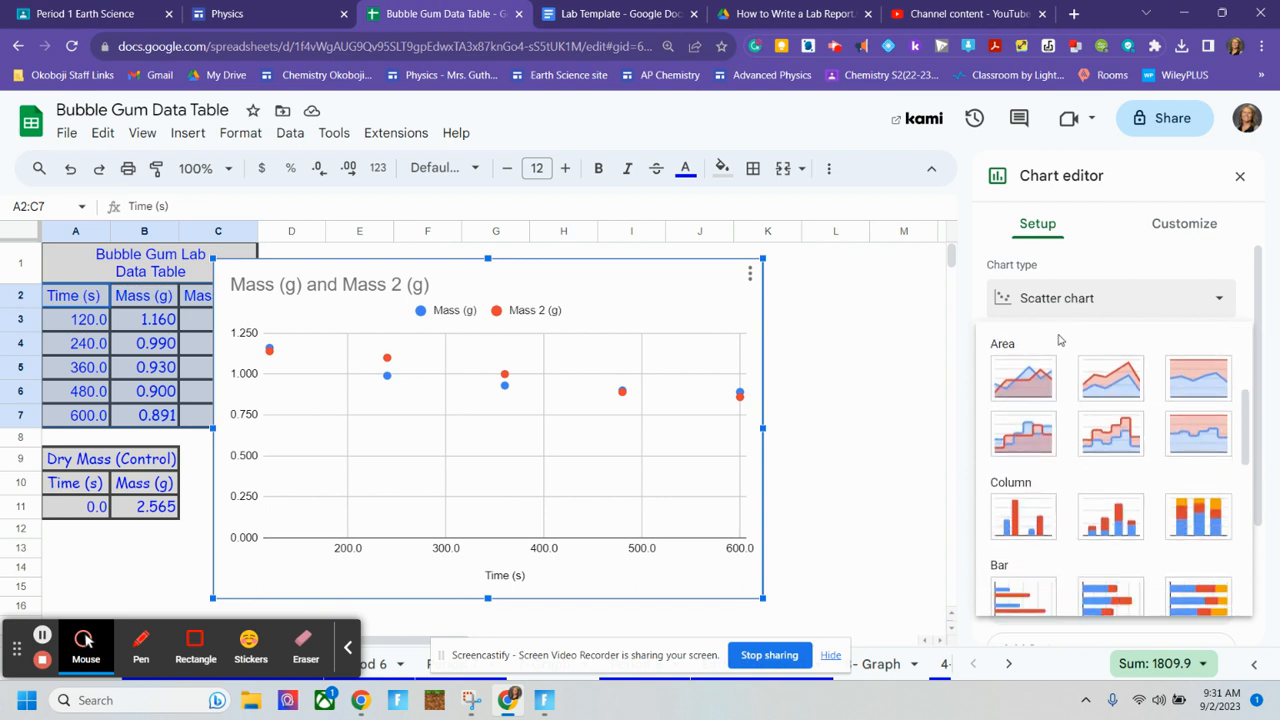
scroll(1060, 340, "down", 4)
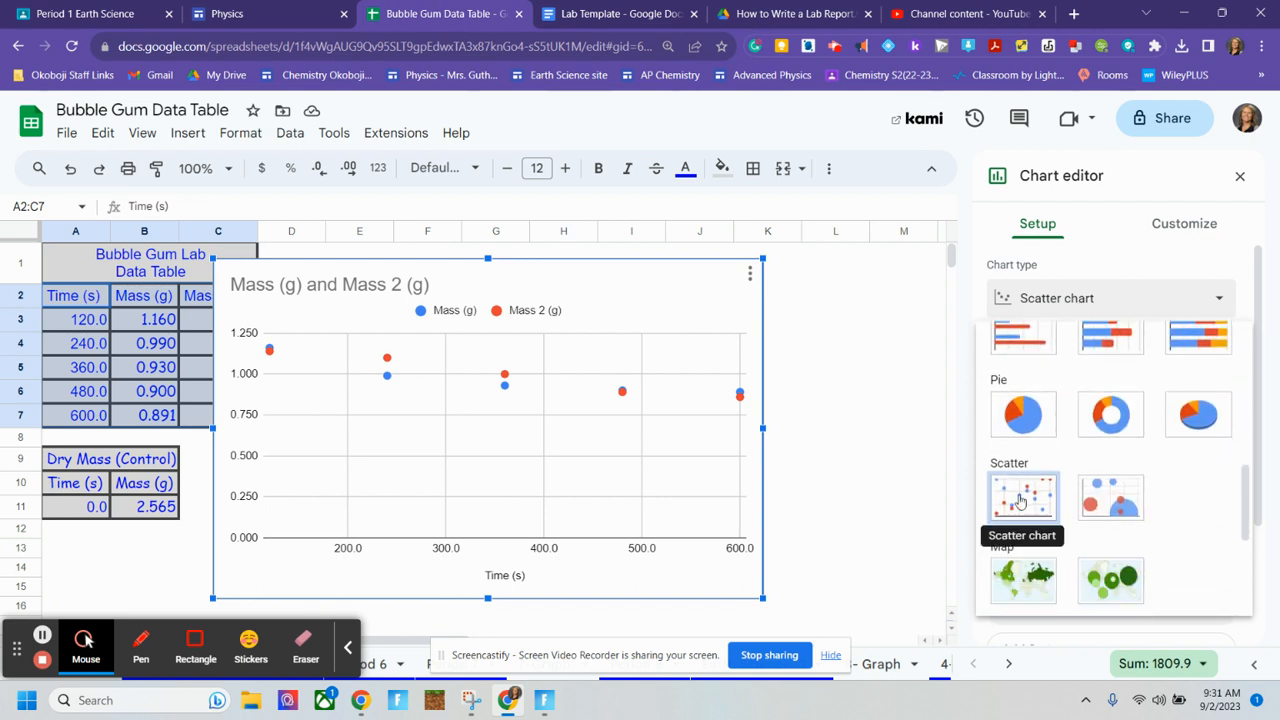
left_click(1020, 500)
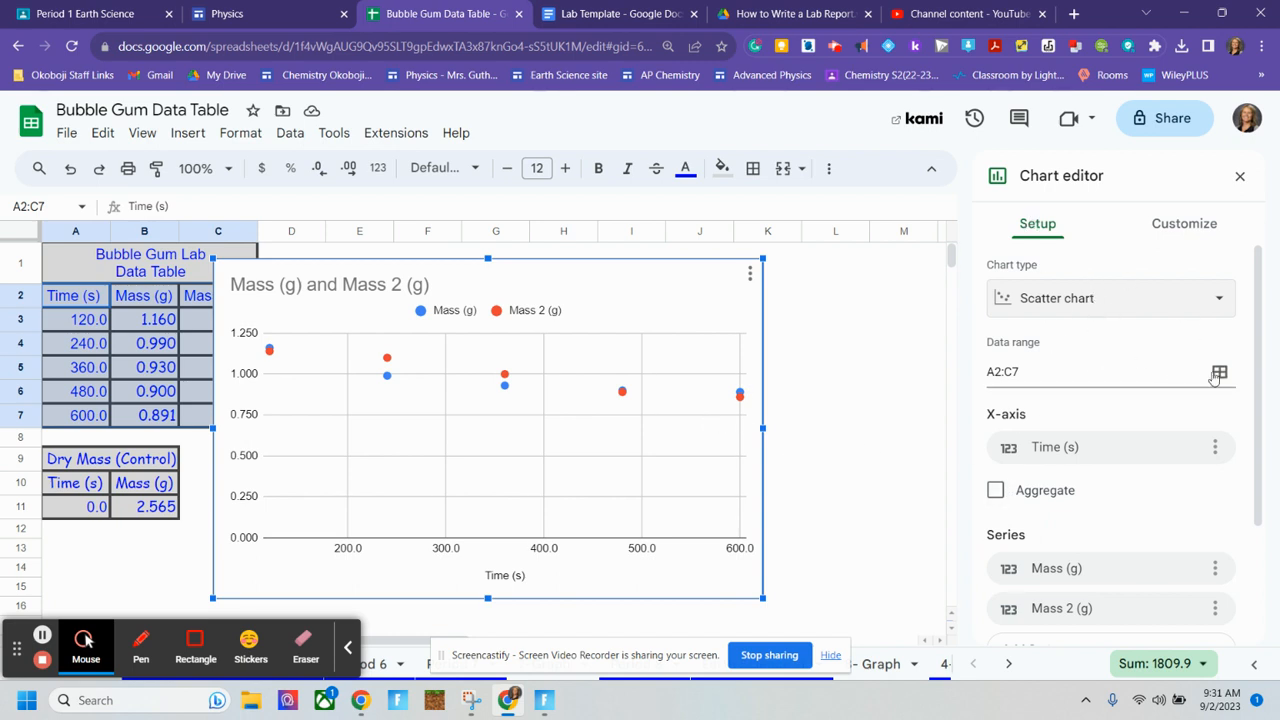
left_click_drag(550, 277, 620, 271)
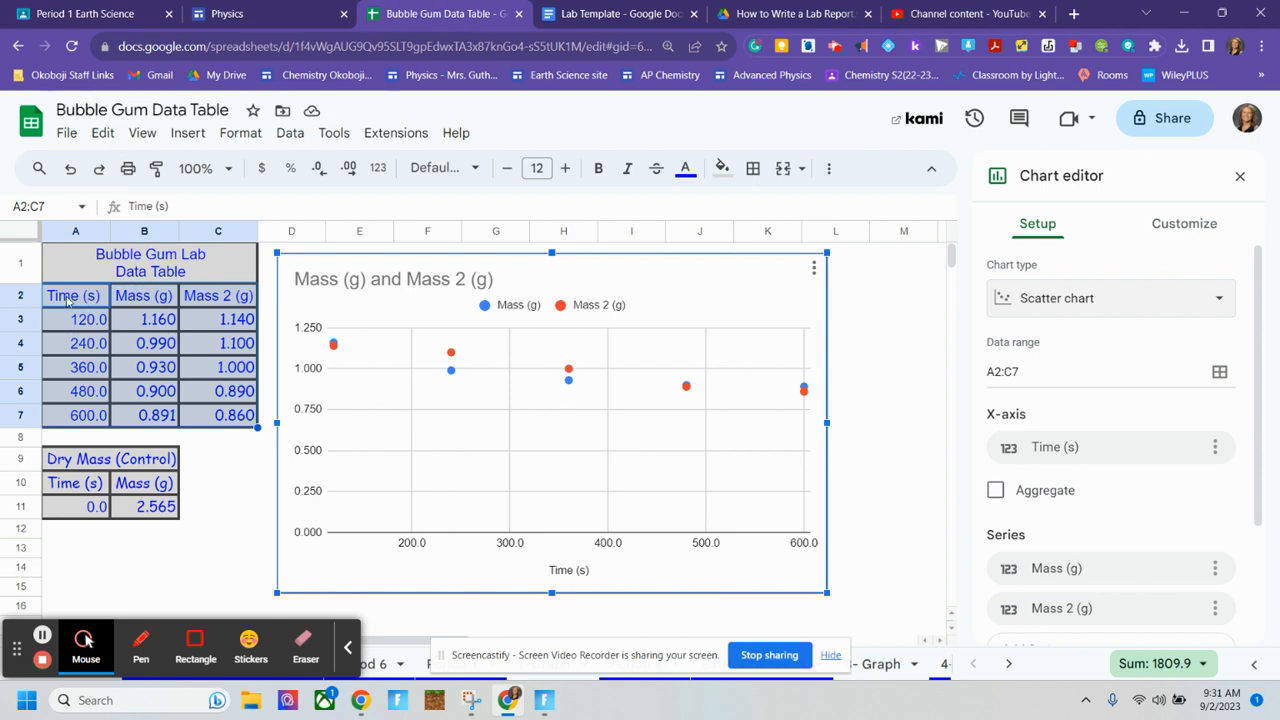
Clear the chart's data range and reselect the time and both mass columns with headers, A2:C7.
left_click(1219, 372)
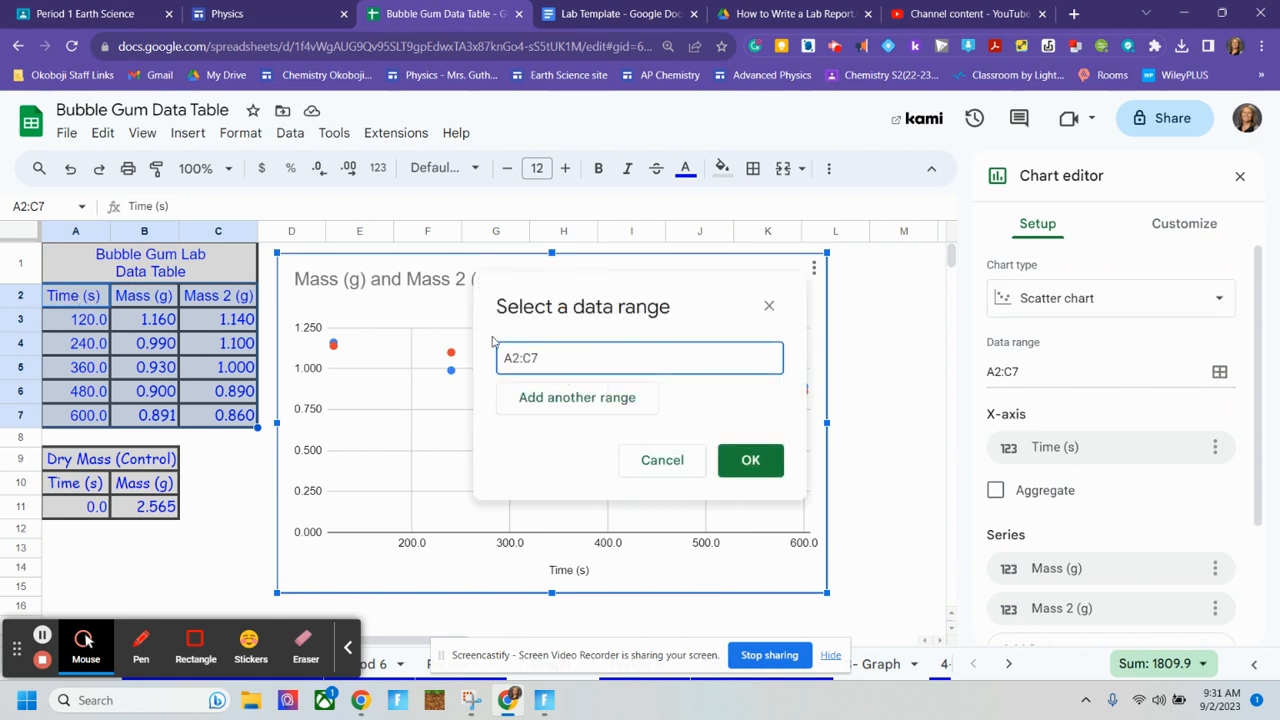
left_click_drag(540, 358, 397, 347)
key("BackSpace")
left_click_drag(87, 302, 228, 418)
left_click(747, 458)
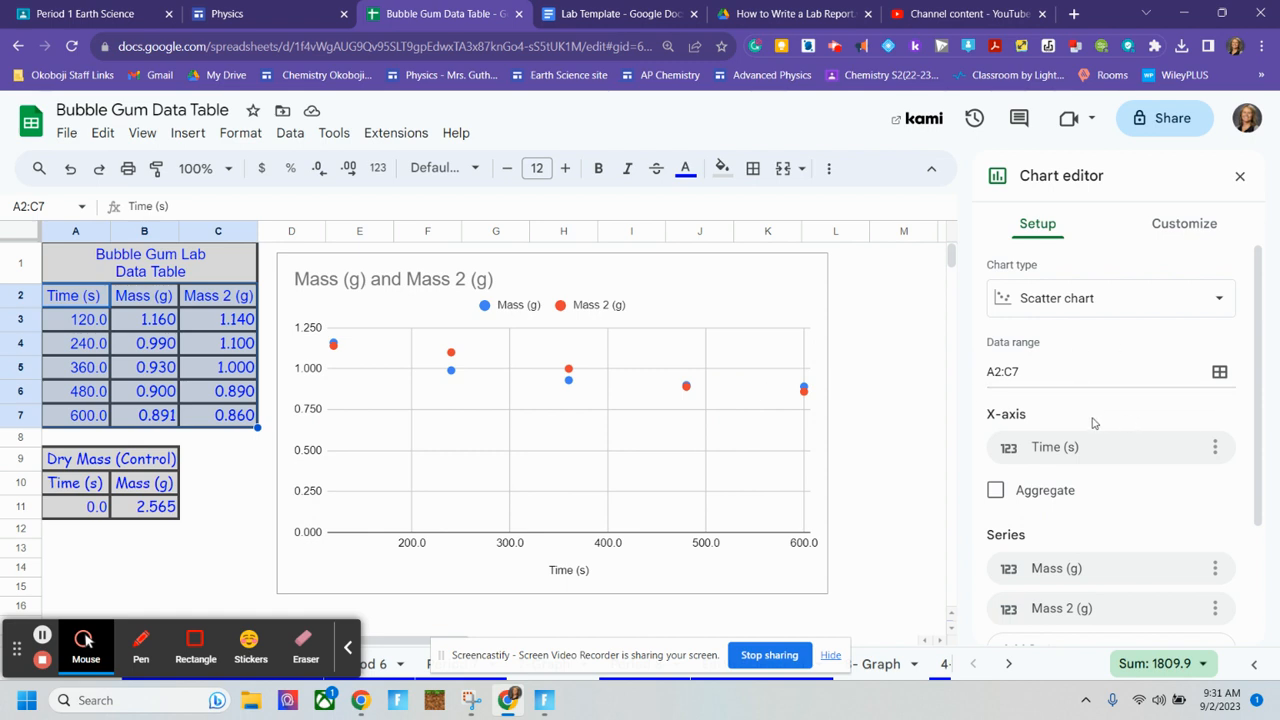
scroll(1093, 423, "down", 1)
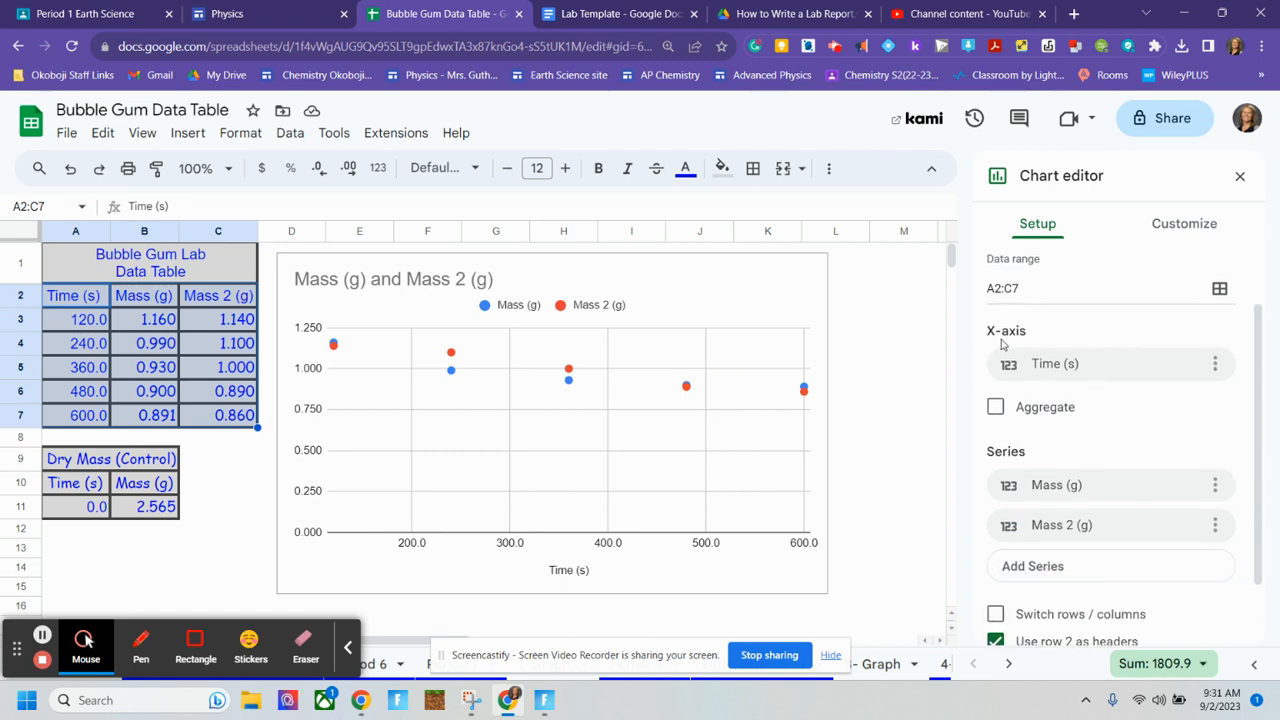
Remove the Mass 2 (g) series from the scatter chart, keeping only Mass (g) plotted against Time (s).
left_click(1215, 364)
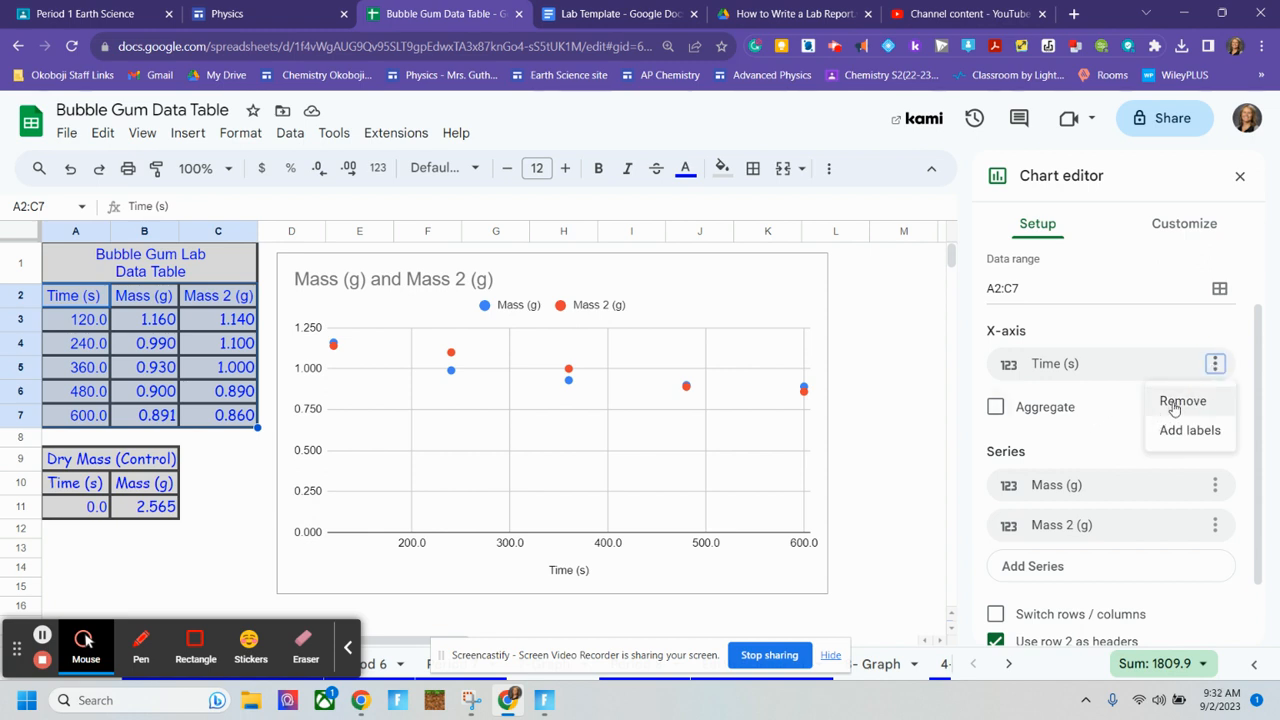
left_click(1099, 316)
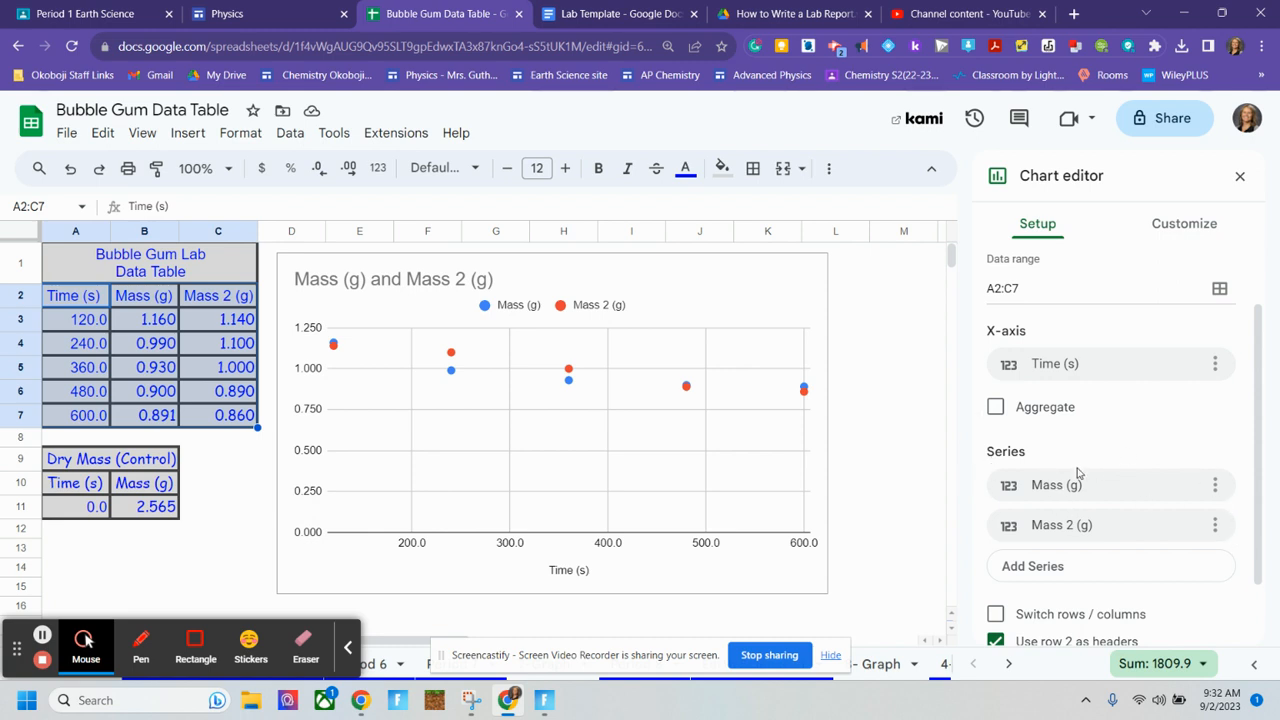
scroll(1149, 483, "down", 2)
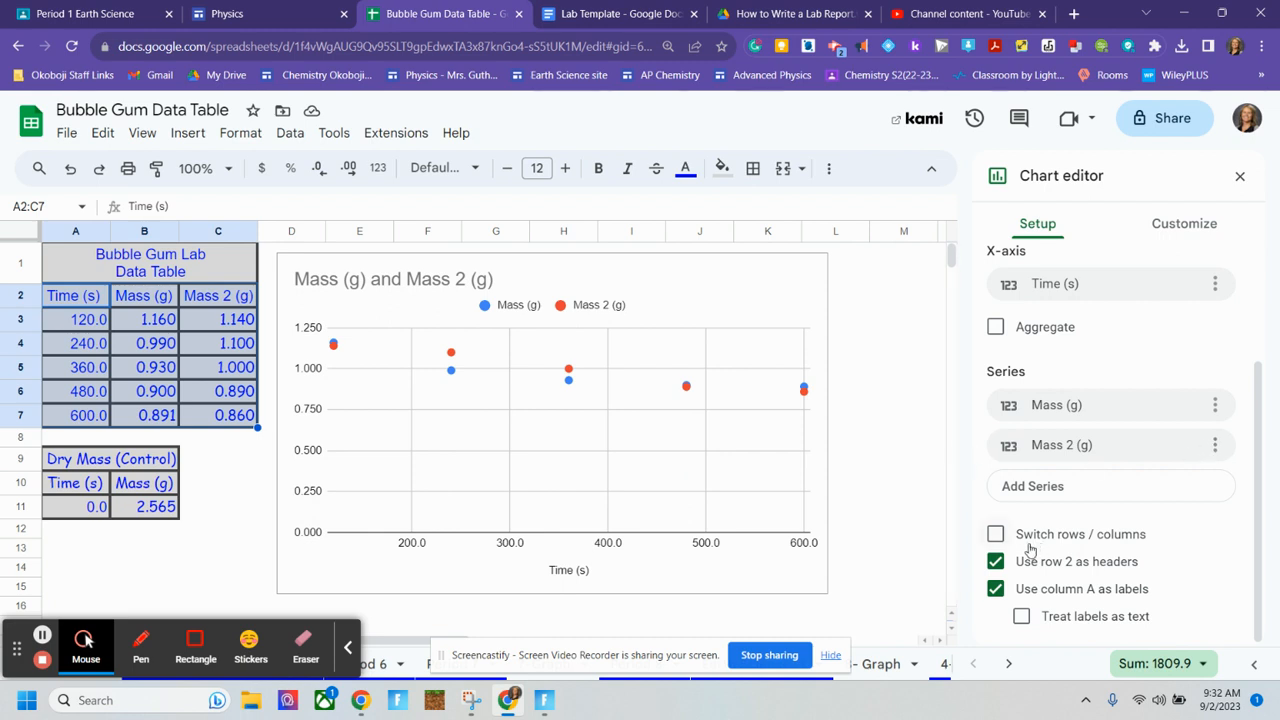
left_click(1215, 445)
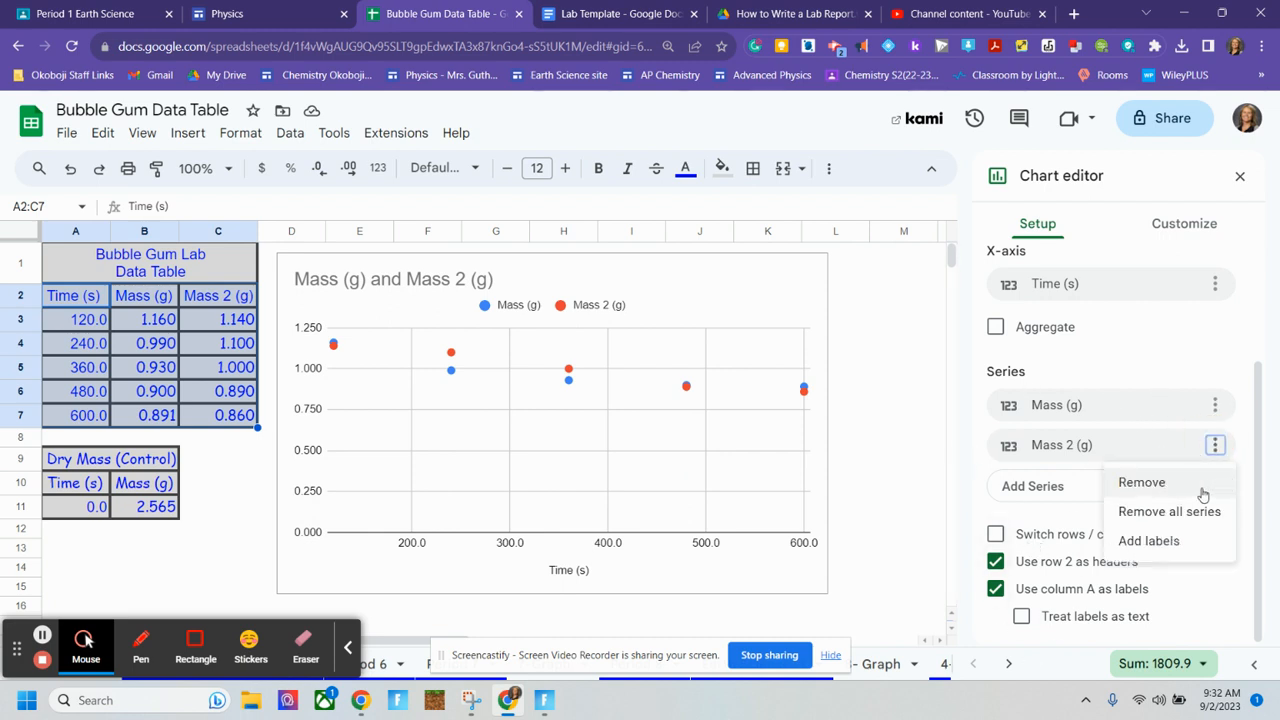
left_click(1141, 482)
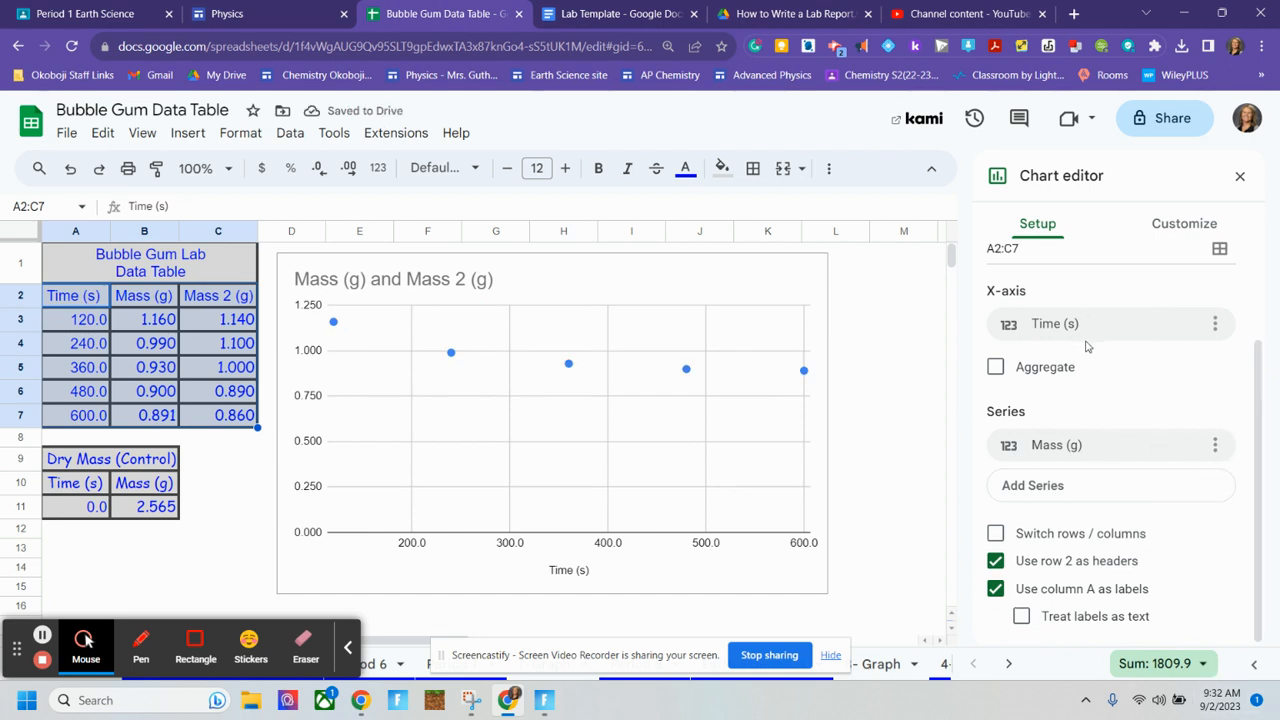
scroll(1123, 491, "up", 1)
scroll(1046, 313, "down", 1)
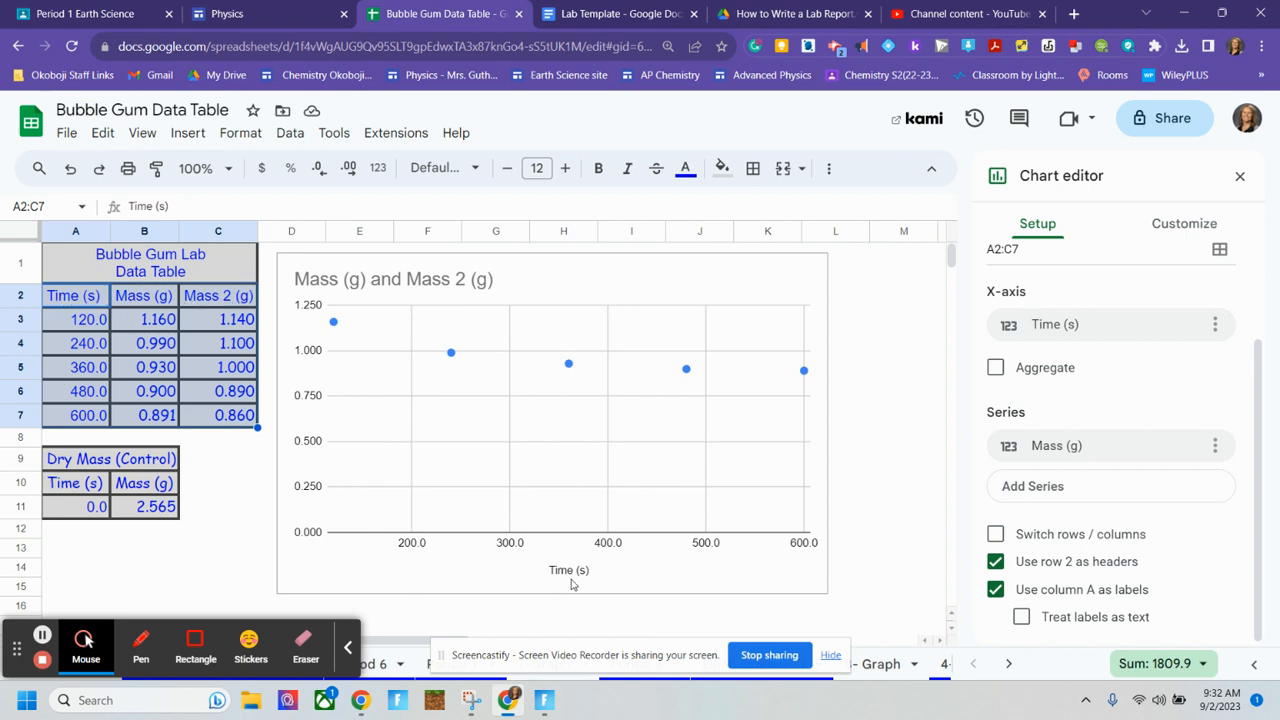
double_click(280, 395)
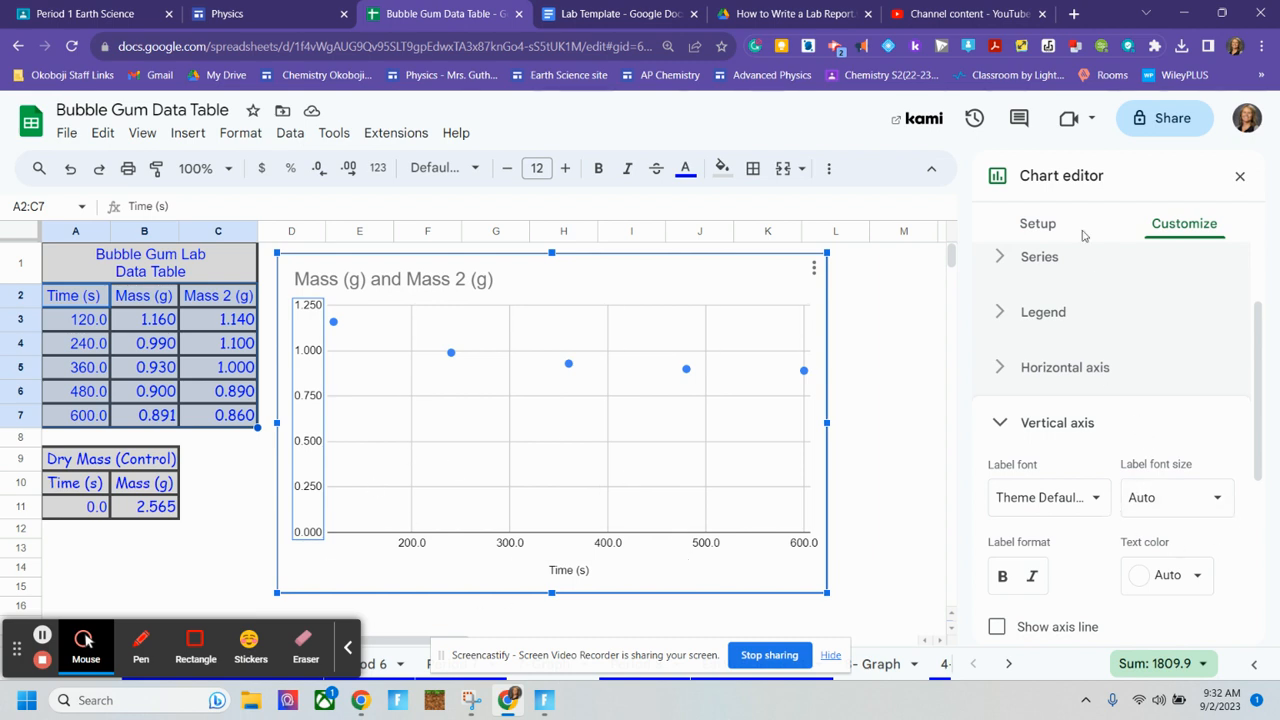
left_click(1038, 223)
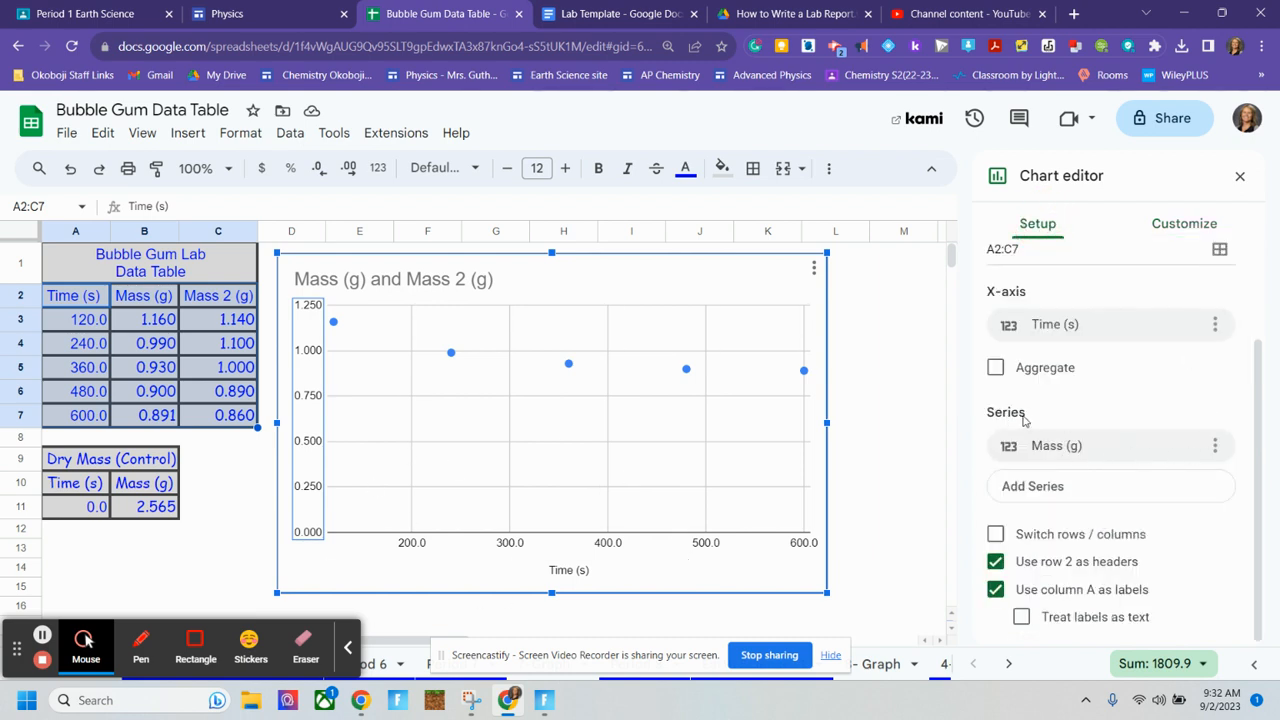
scroll(1025, 422, "up", 2)
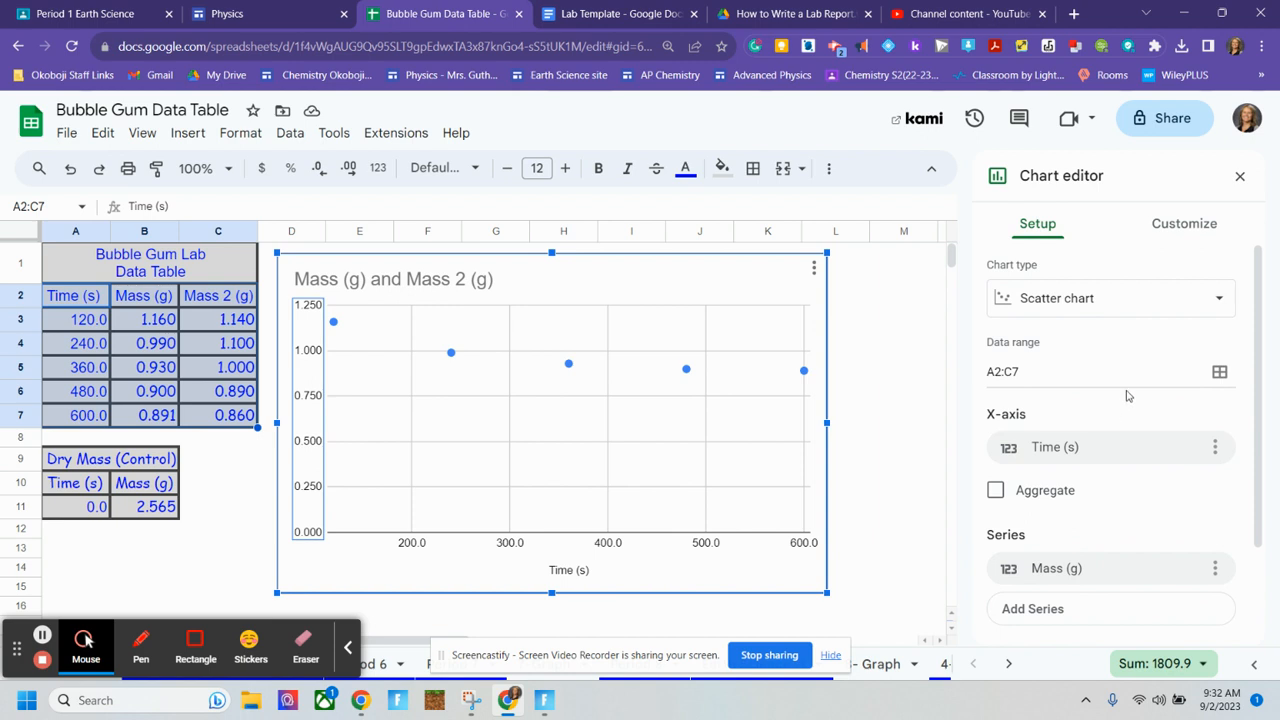
scroll(1088, 520, "down", 2)
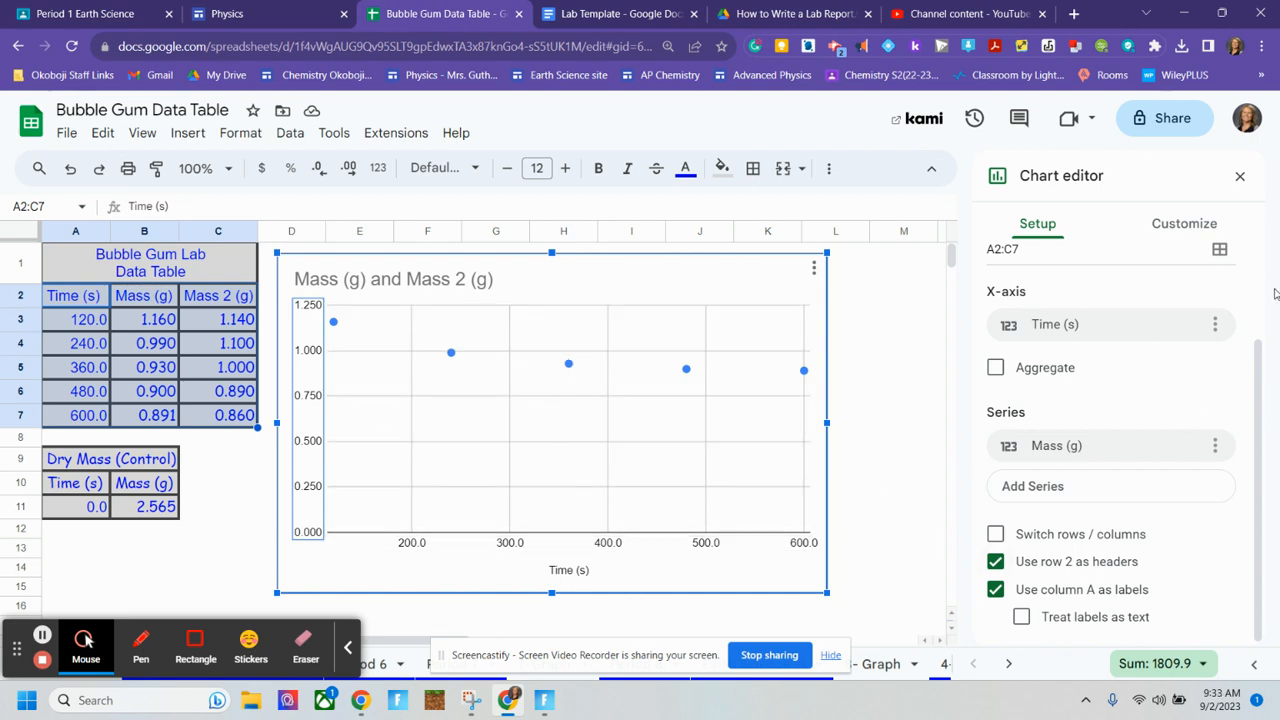
Set the chart's background color to light gray in the chart style settings.
left_click(1186, 224)
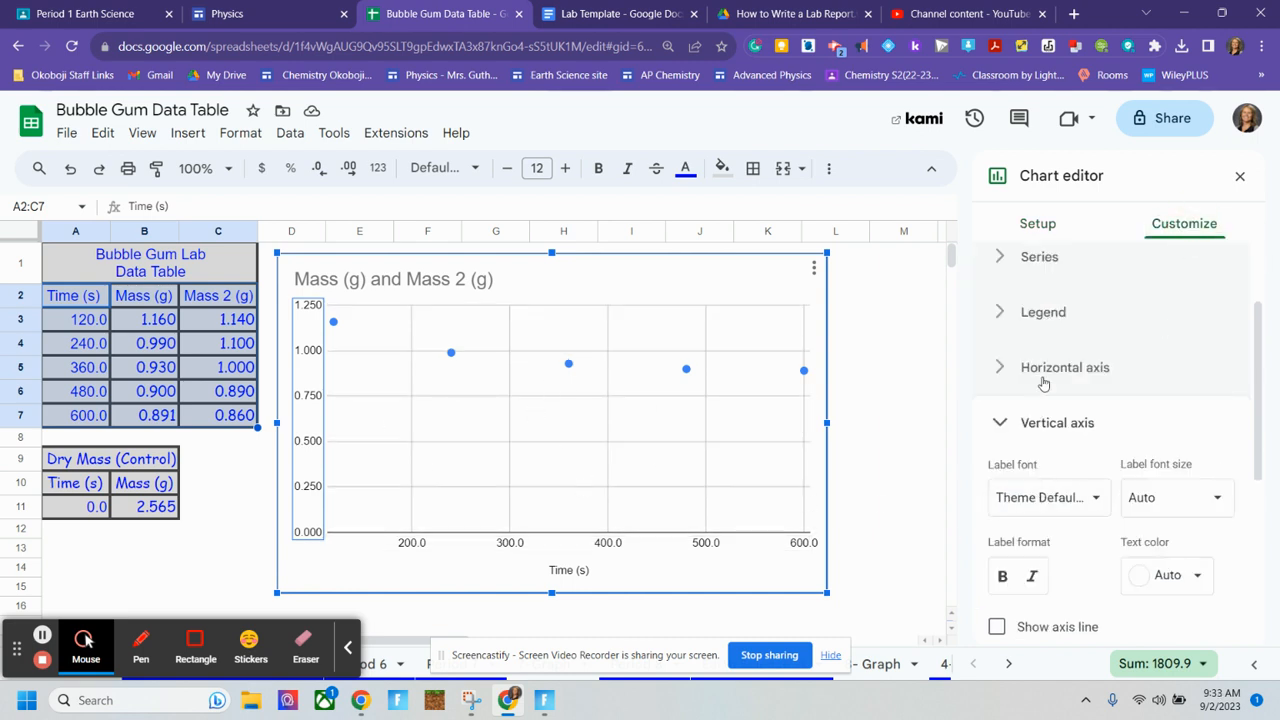
scroll(1249, 437, "up", 3)
left_click(1077, 274)
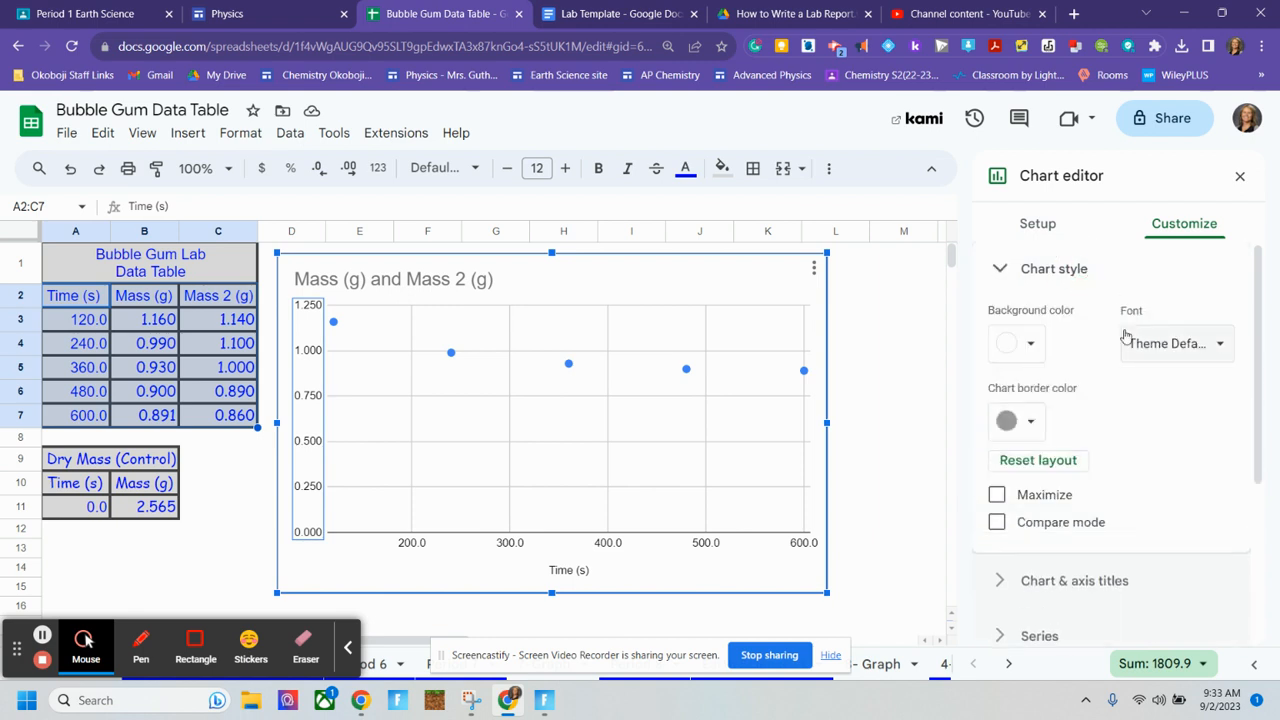
left_click(1003, 343)
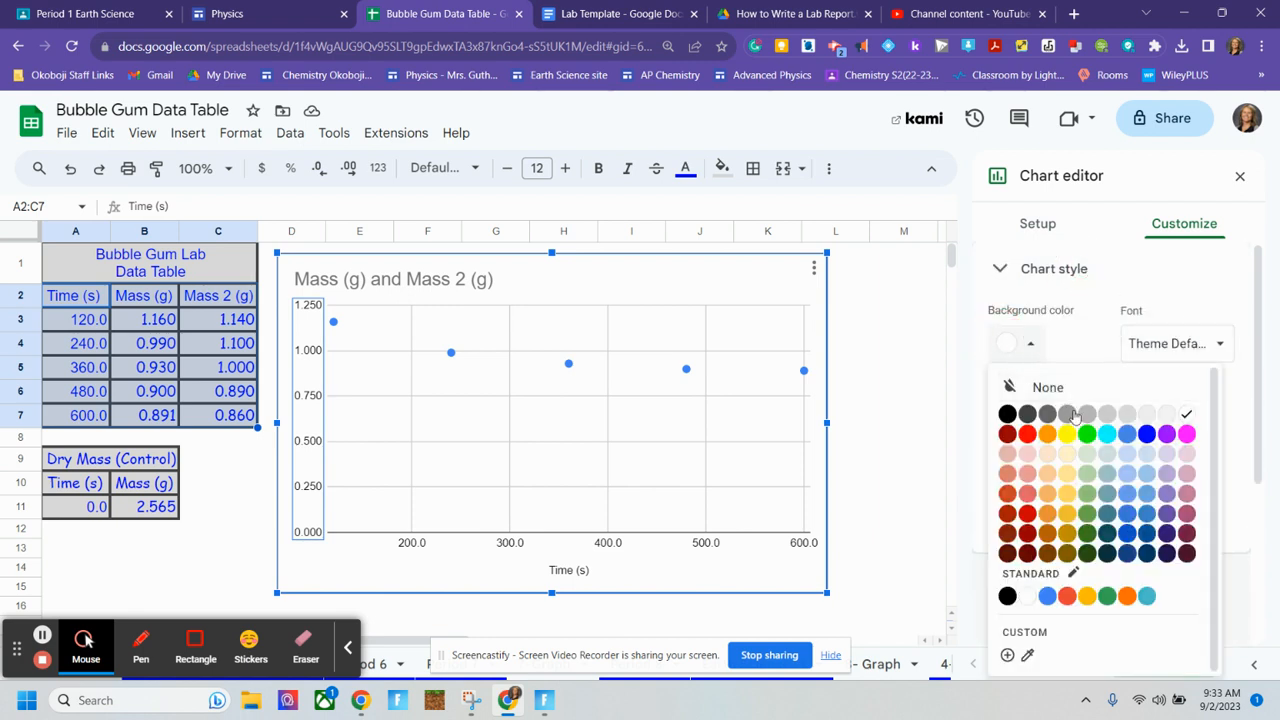
left_click(1105, 413)
left_click(1018, 343)
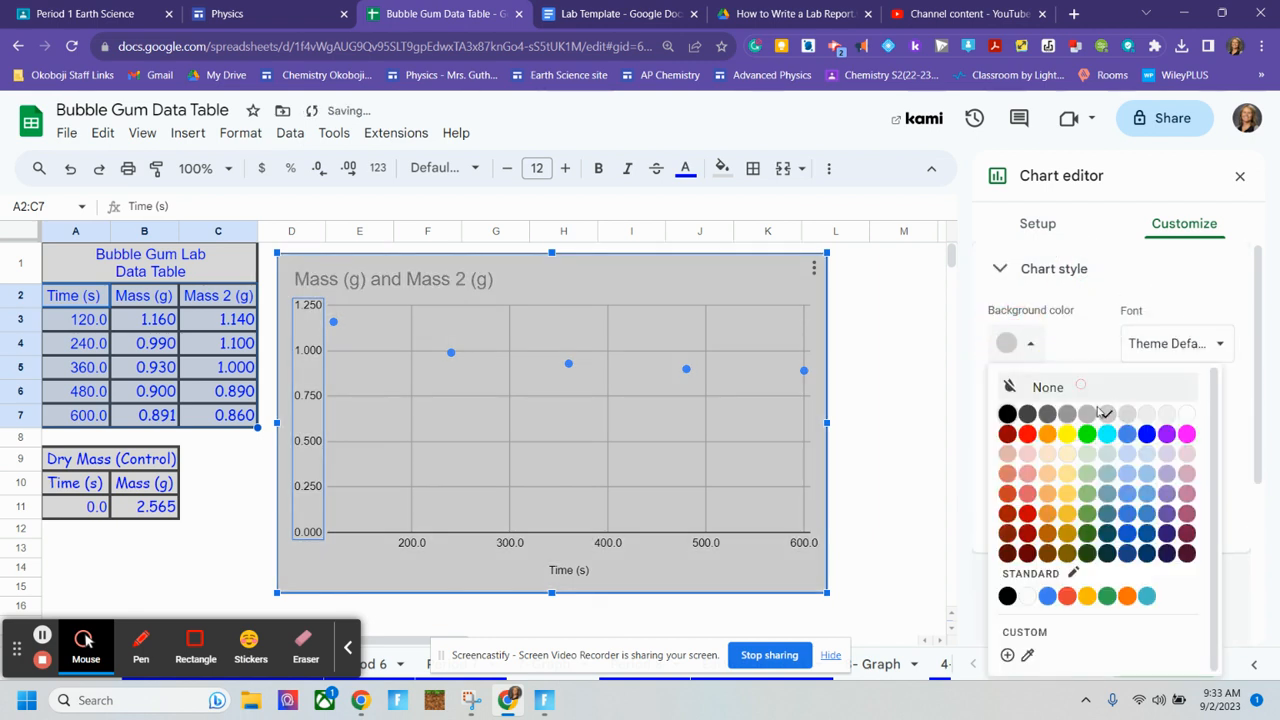
left_click(1124, 414)
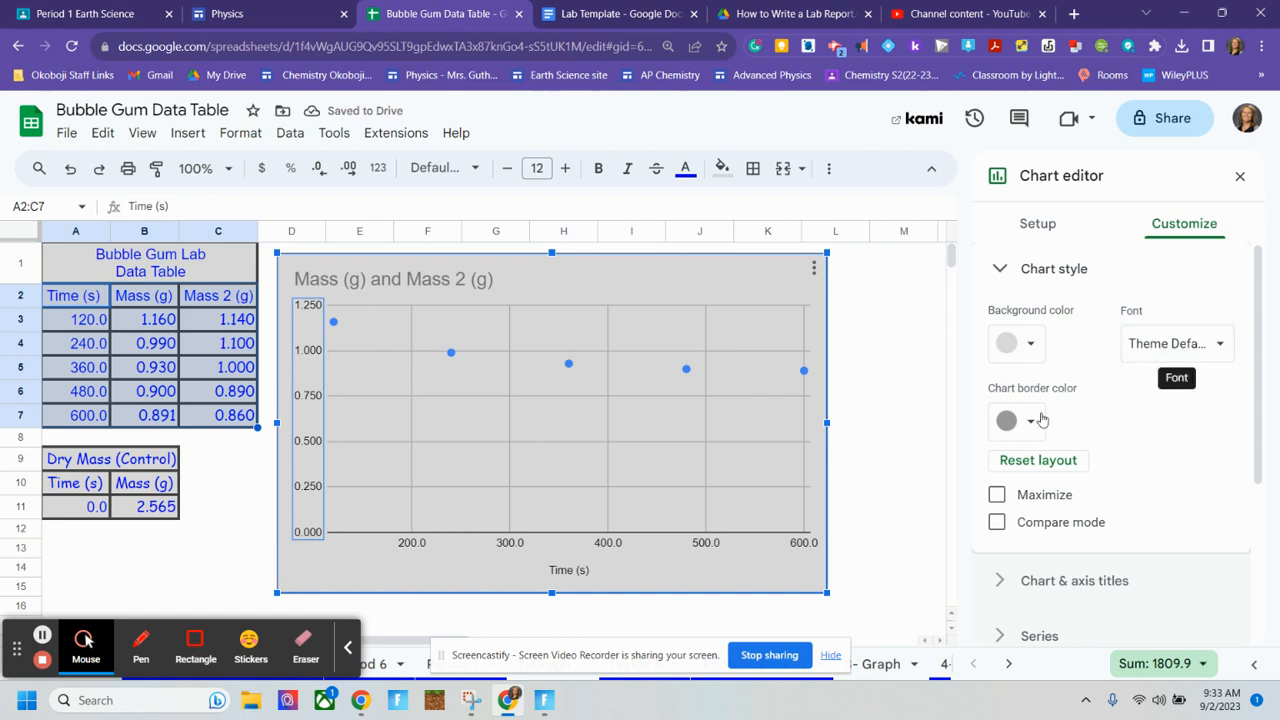
Try the Maximize option on the chart and turn it back off.
left_click(997, 494)
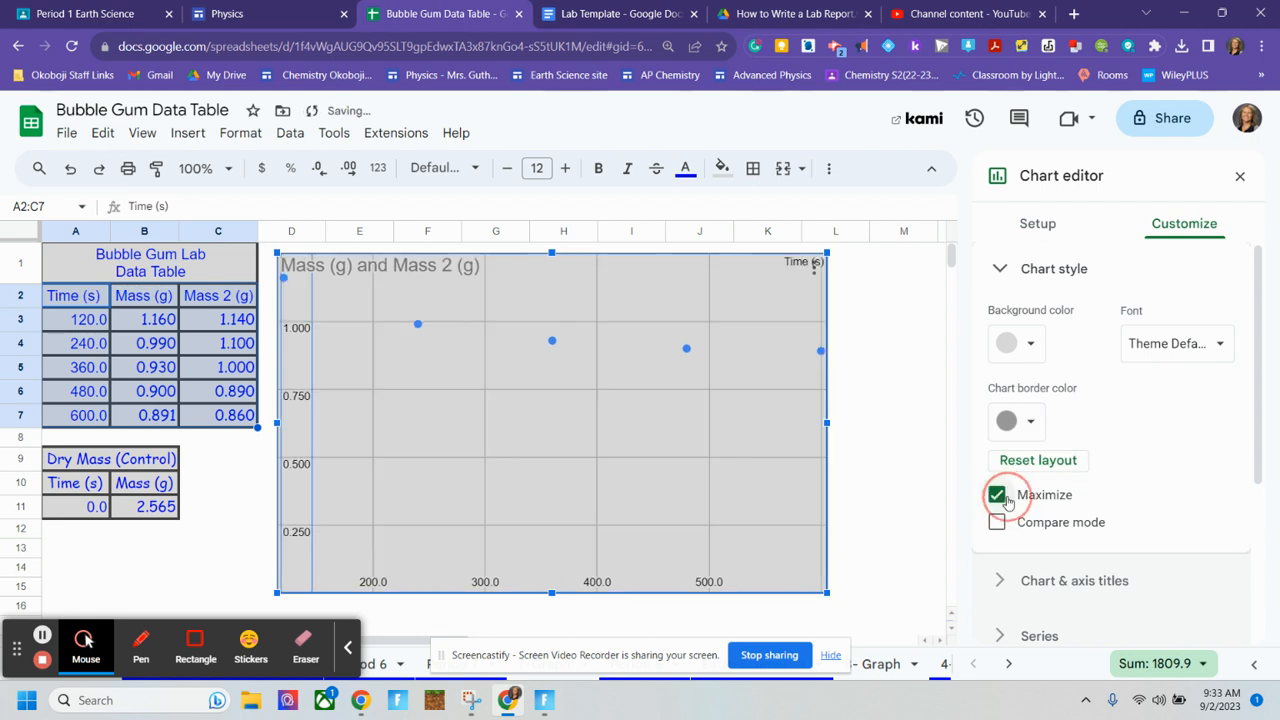
left_click(997, 494)
left_click(997, 494)
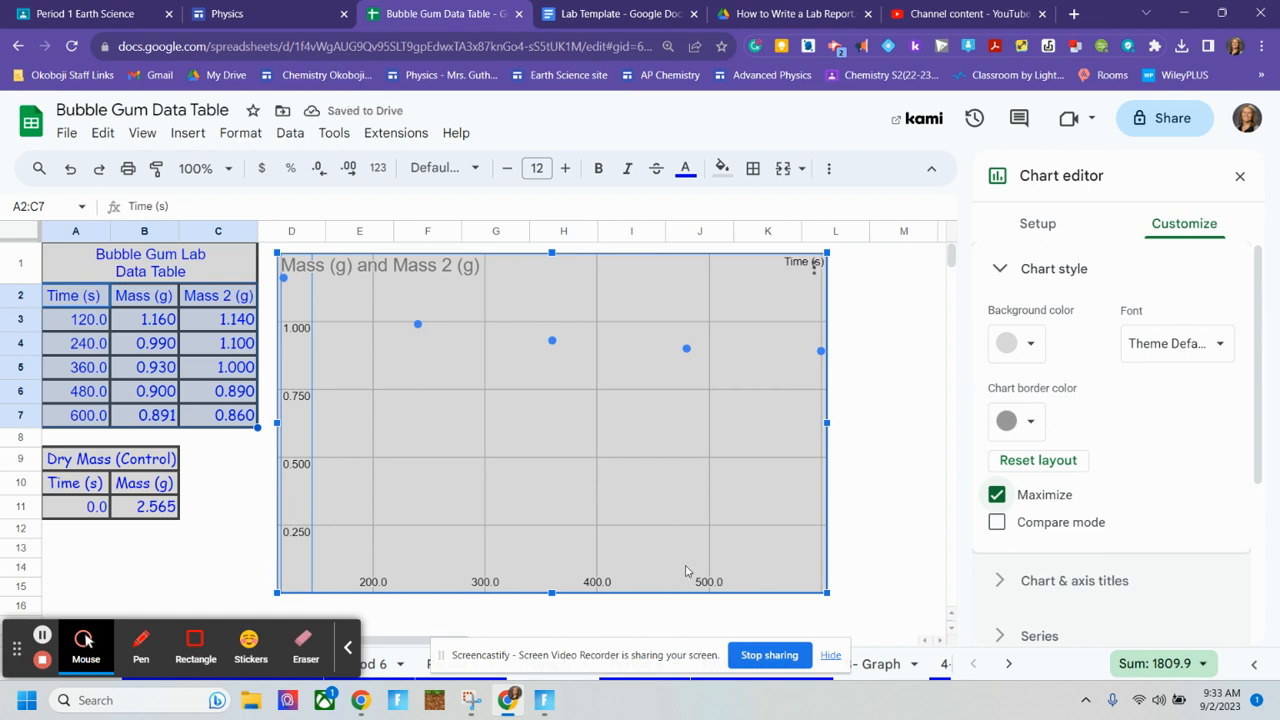
left_click(997, 494)
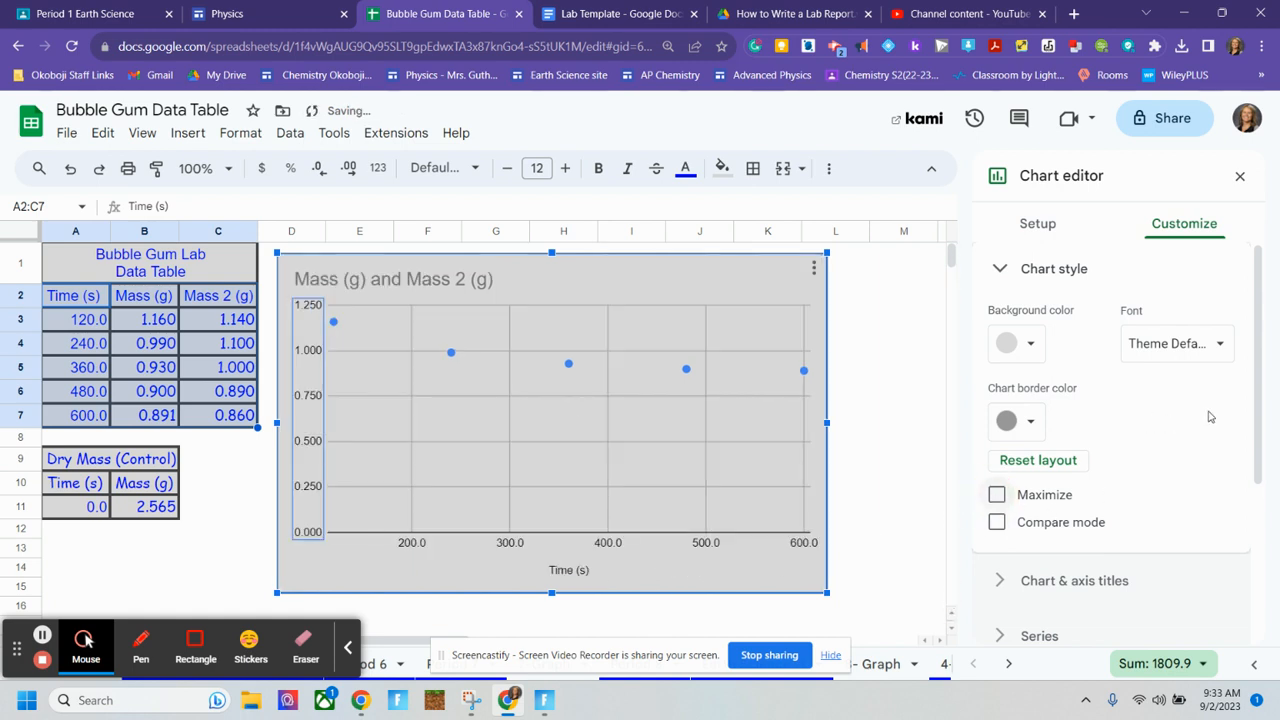
Change the chart's overall font to Sans Serif.
left_click(1054, 269)
left_click(1054, 269)
left_click(1177, 343)
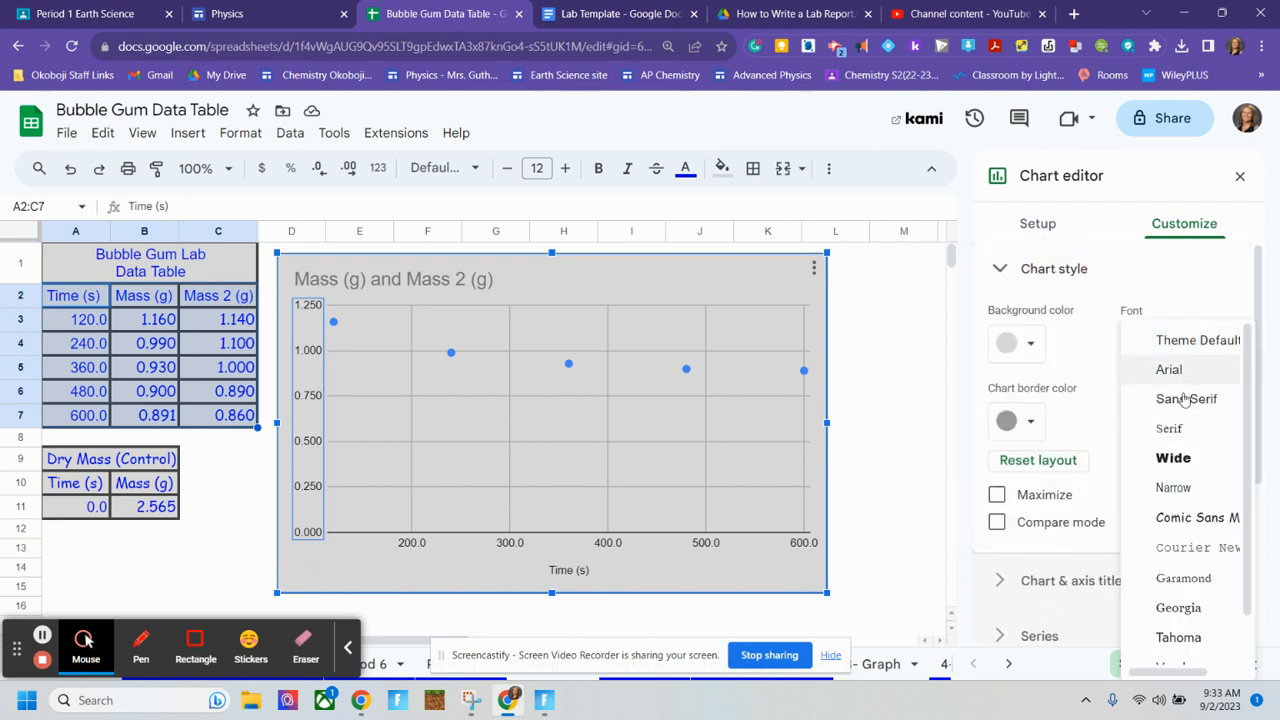
left_click(1185, 400)
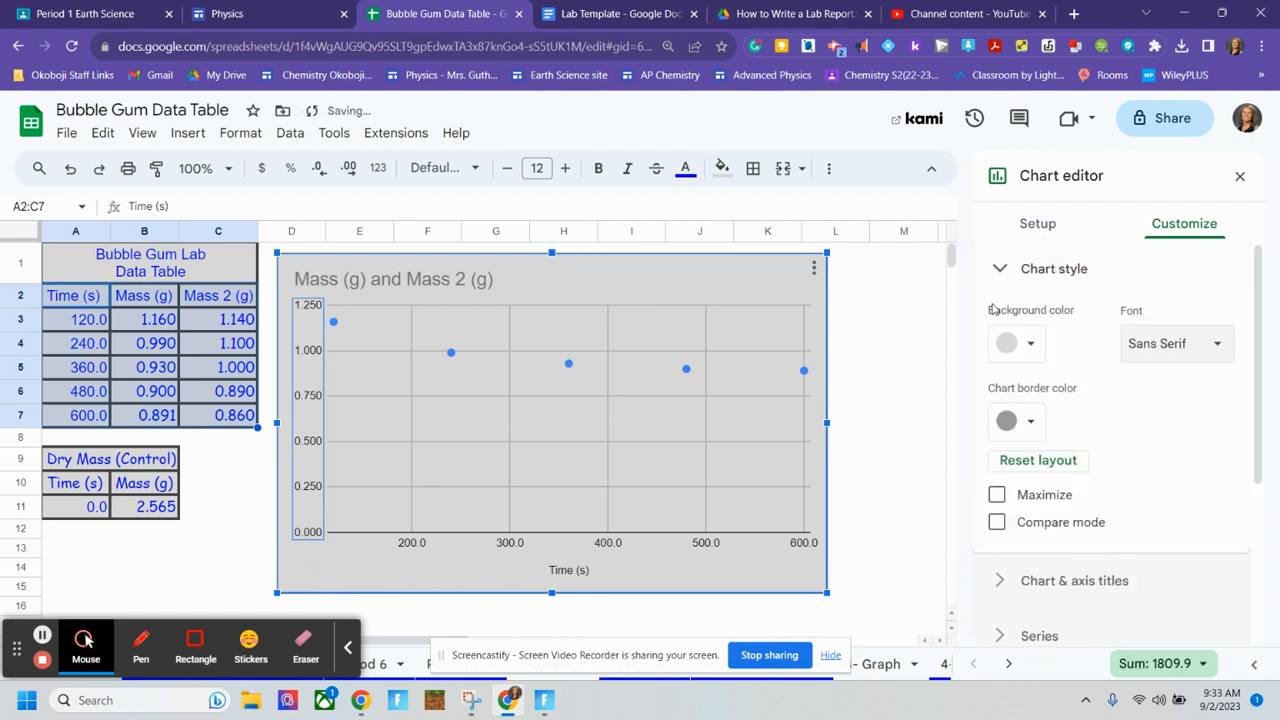
Replace the chart title text with "Bubble Gum Data Collection Graph".
left_click(1054, 269)
left_click(1063, 323)
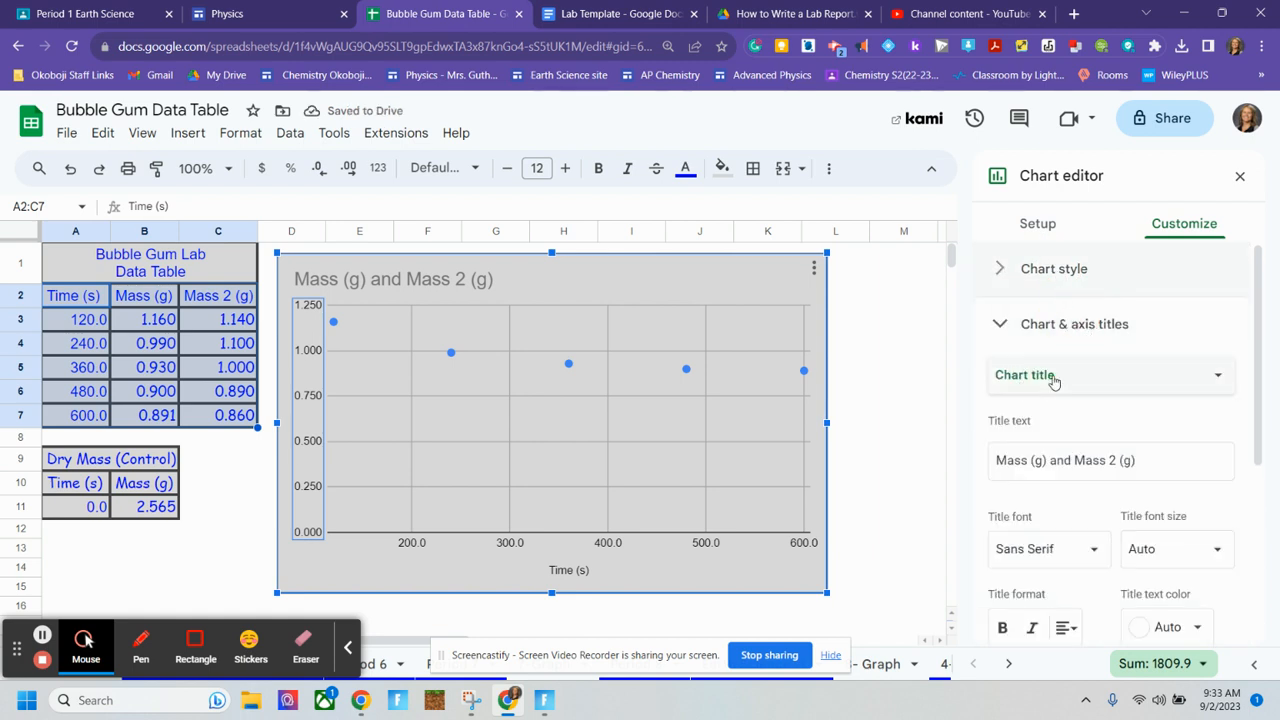
left_click(1054, 380)
left_click(1066, 372)
left_click_drag(1137, 461, 1120, 461)
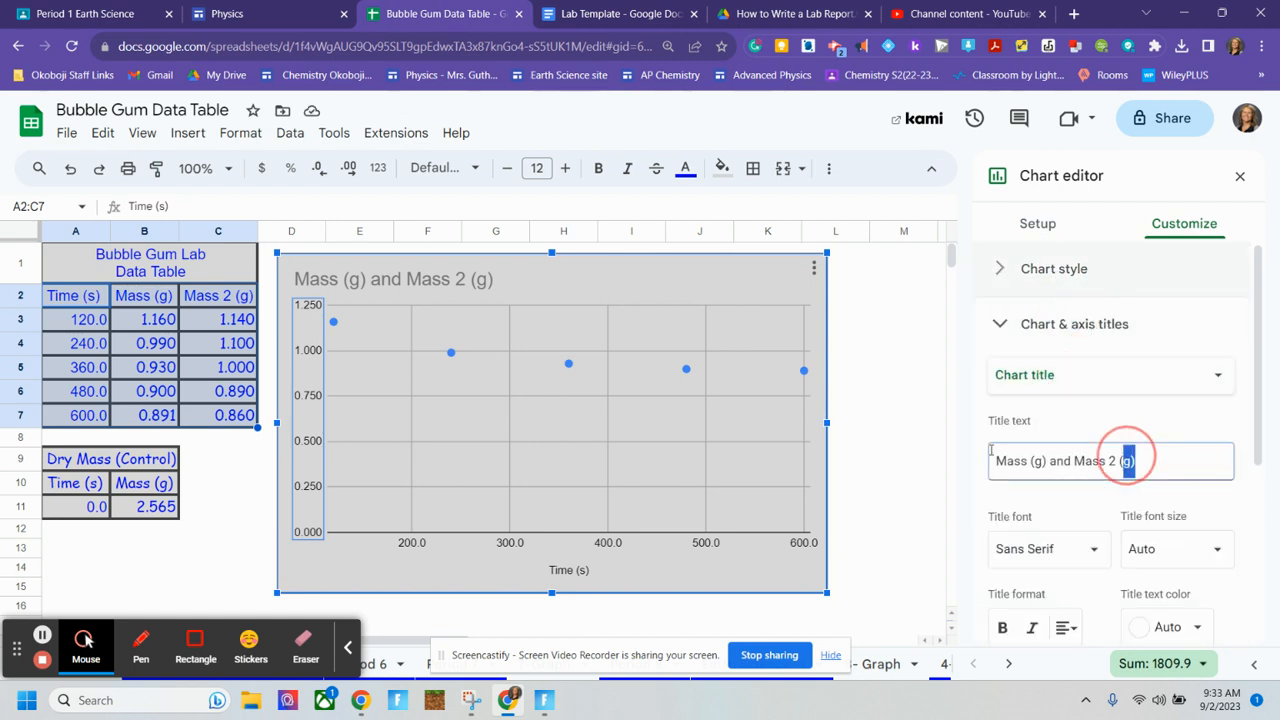
left_click_drag(991, 450, 897, 457)
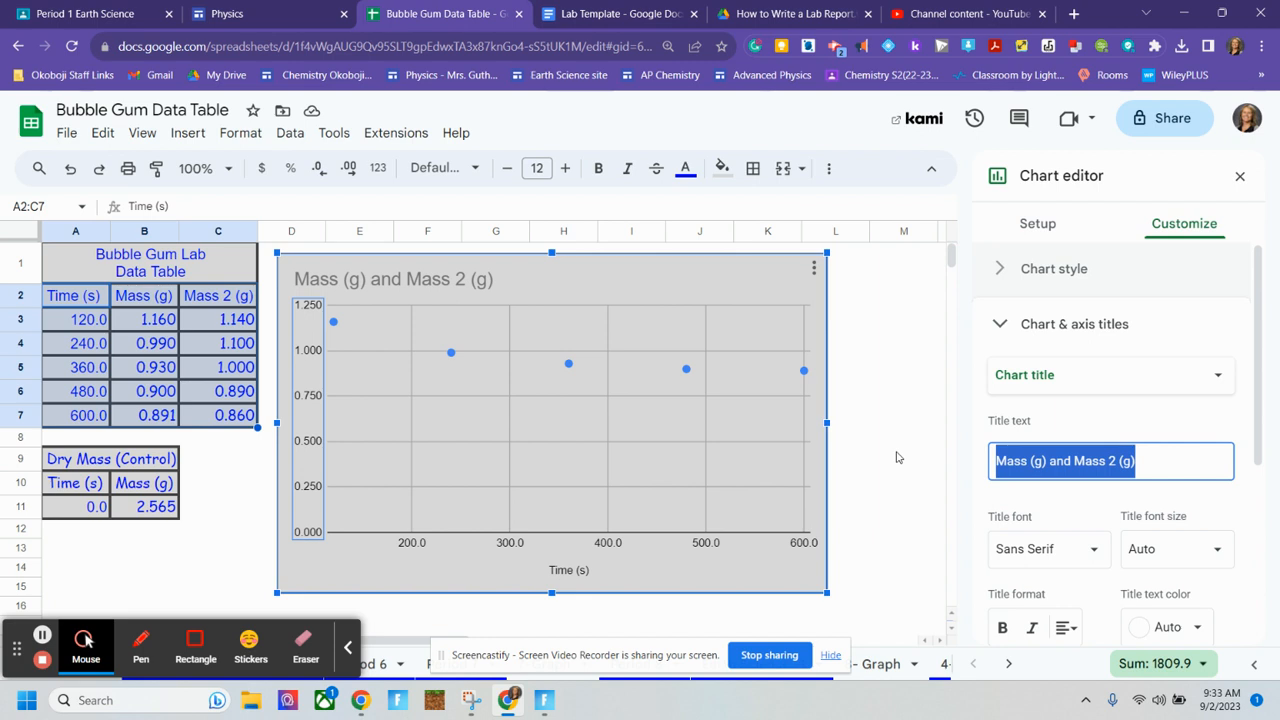
type("Bubble Gum")
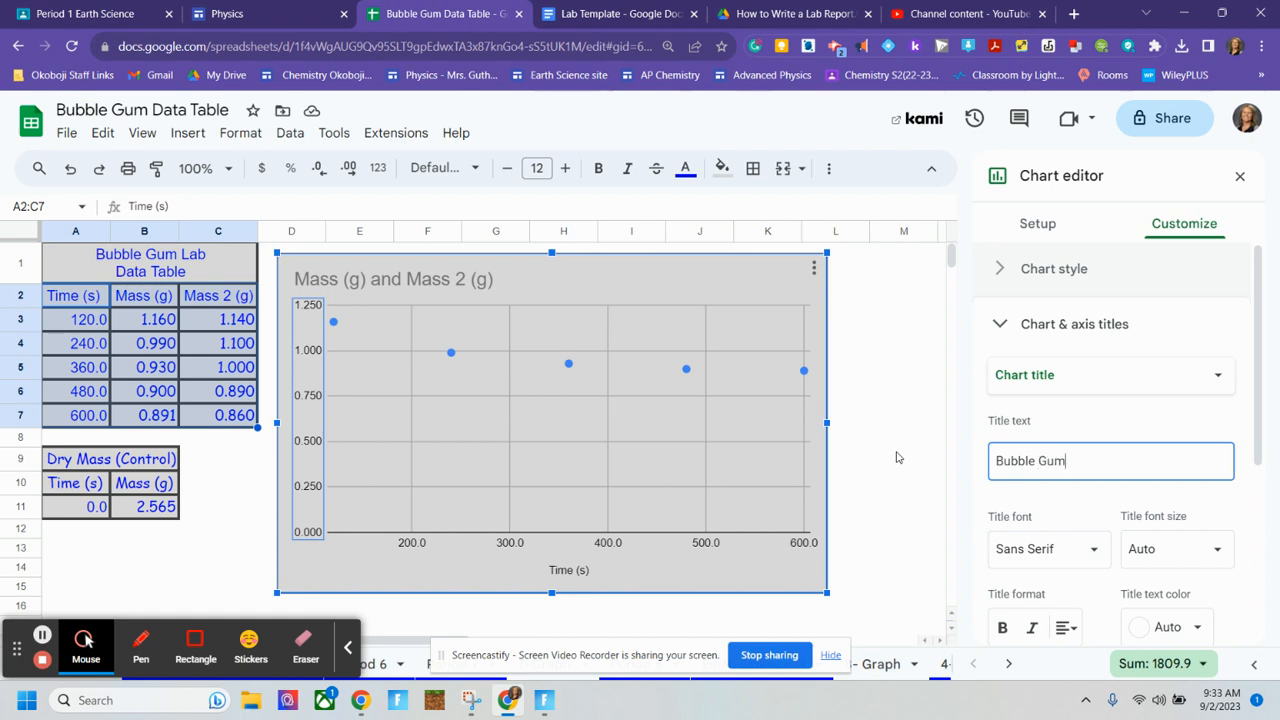
type("Data Collection Graph")
Add a chart subtitle consisting of the student's first name.
left_click(1058, 373)
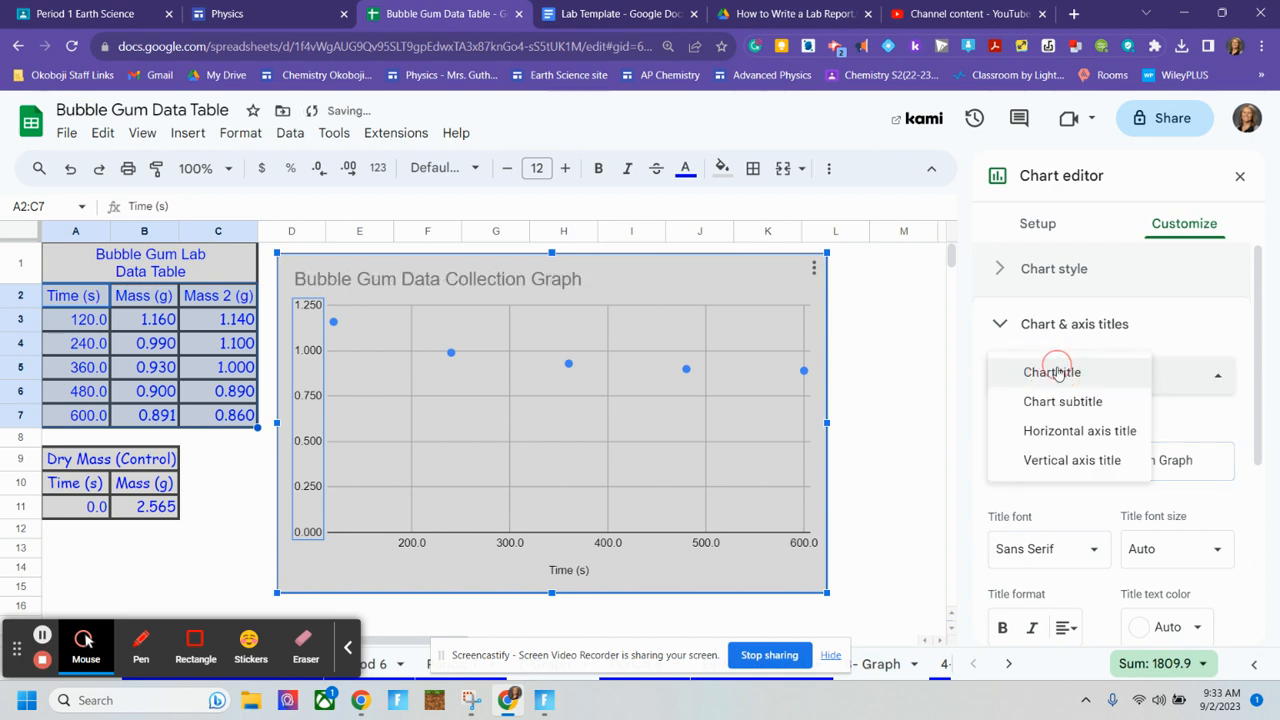
left_click(1045, 401)
left_click(1044, 454)
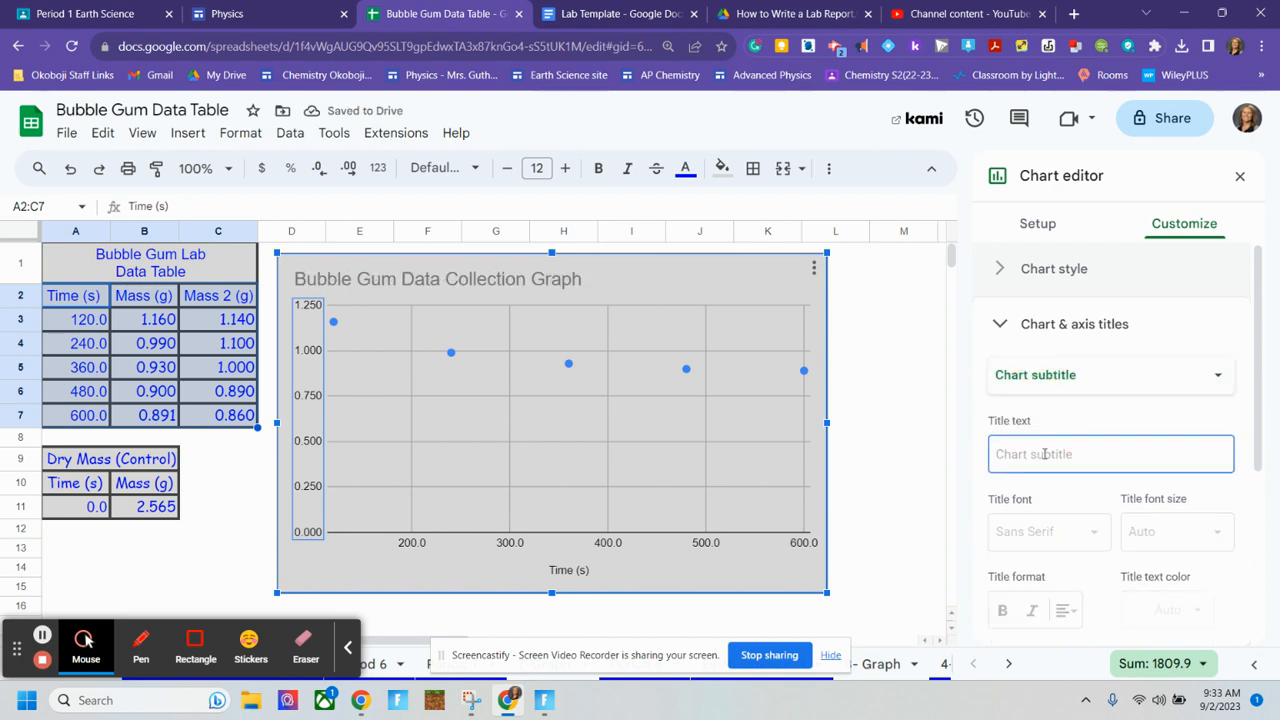
type("Mason")
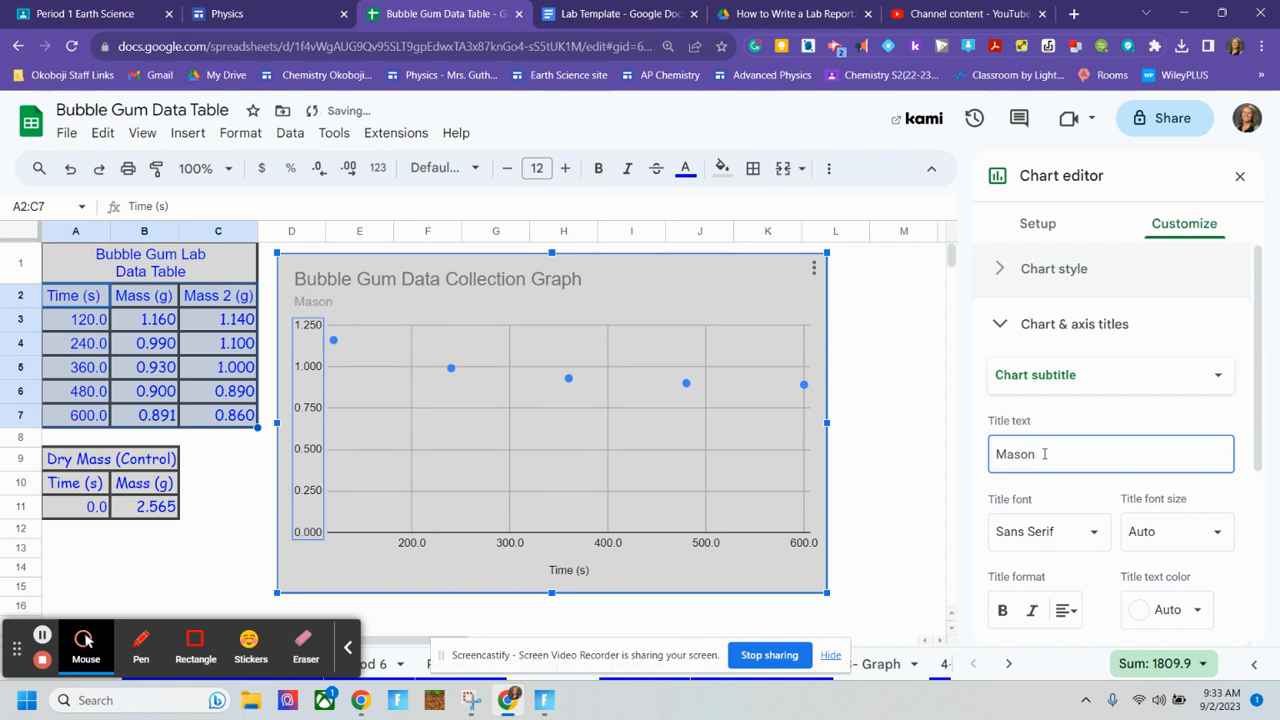
Set the chart subtitle's font size to 24 and its text color to black.
left_click(1175, 531)
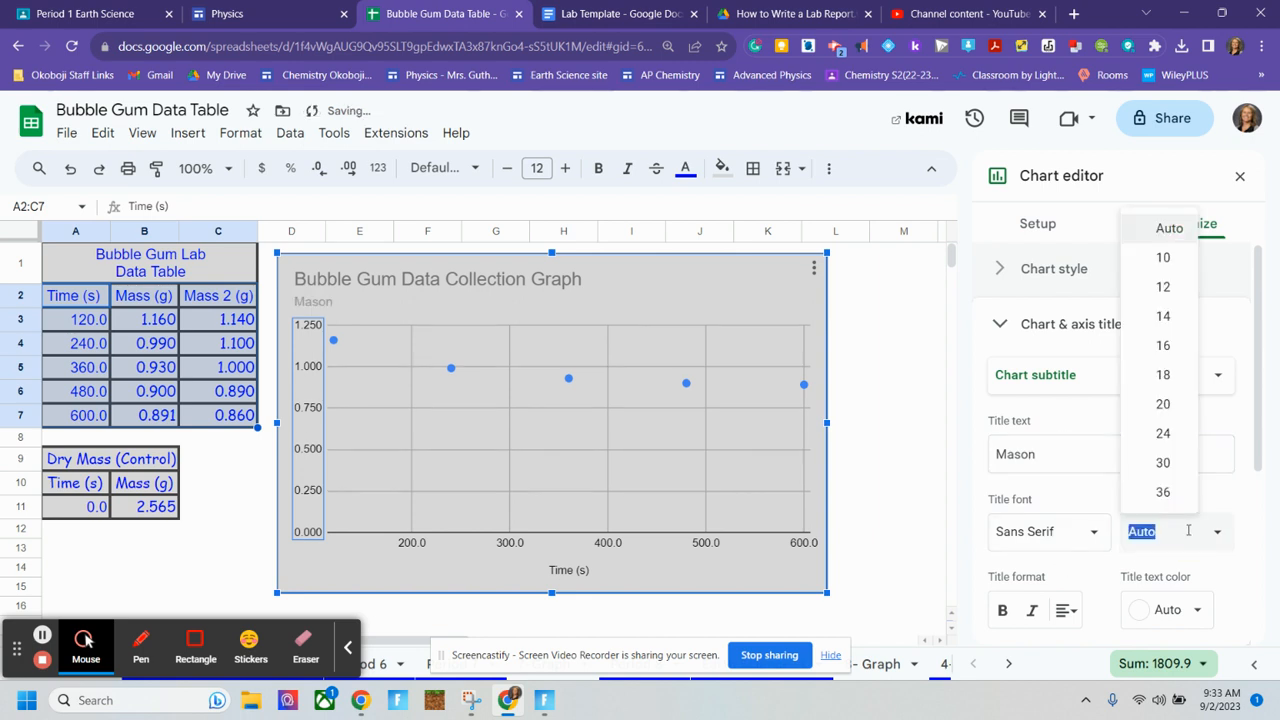
left_click(1163, 431)
scroll(1128, 583, "down", 2)
left_click(1158, 443)
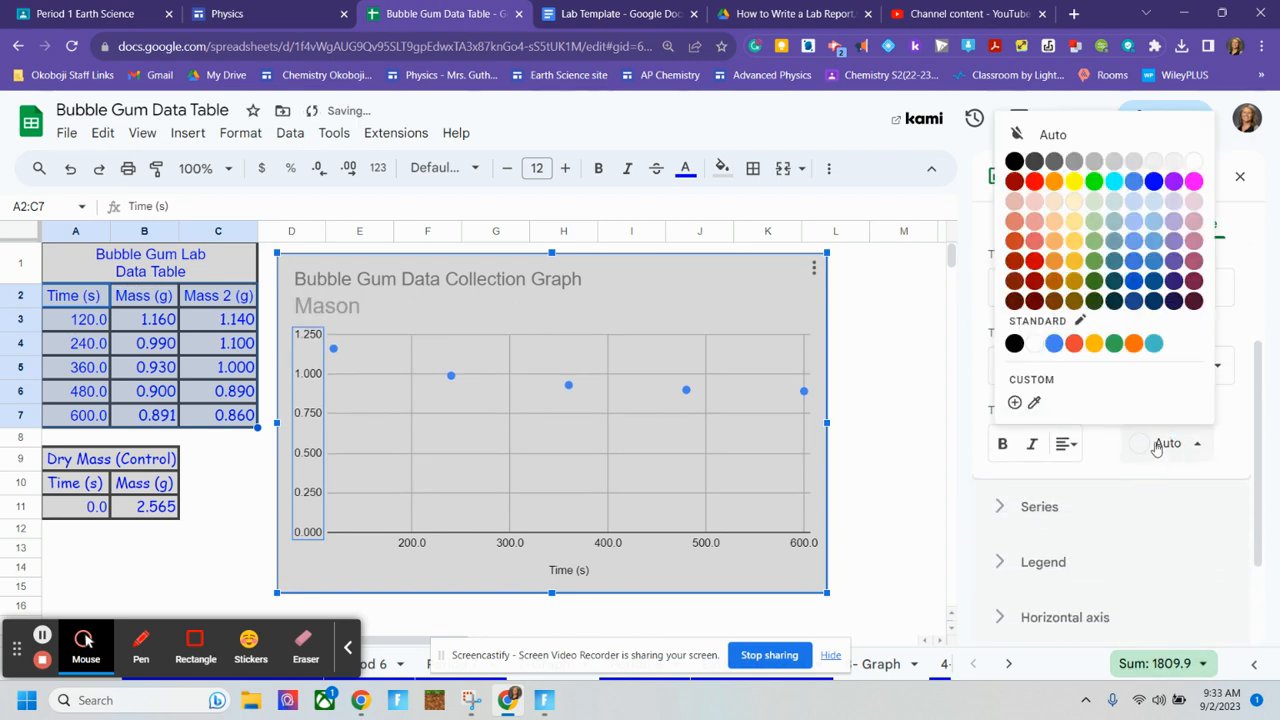
left_click(1017, 344)
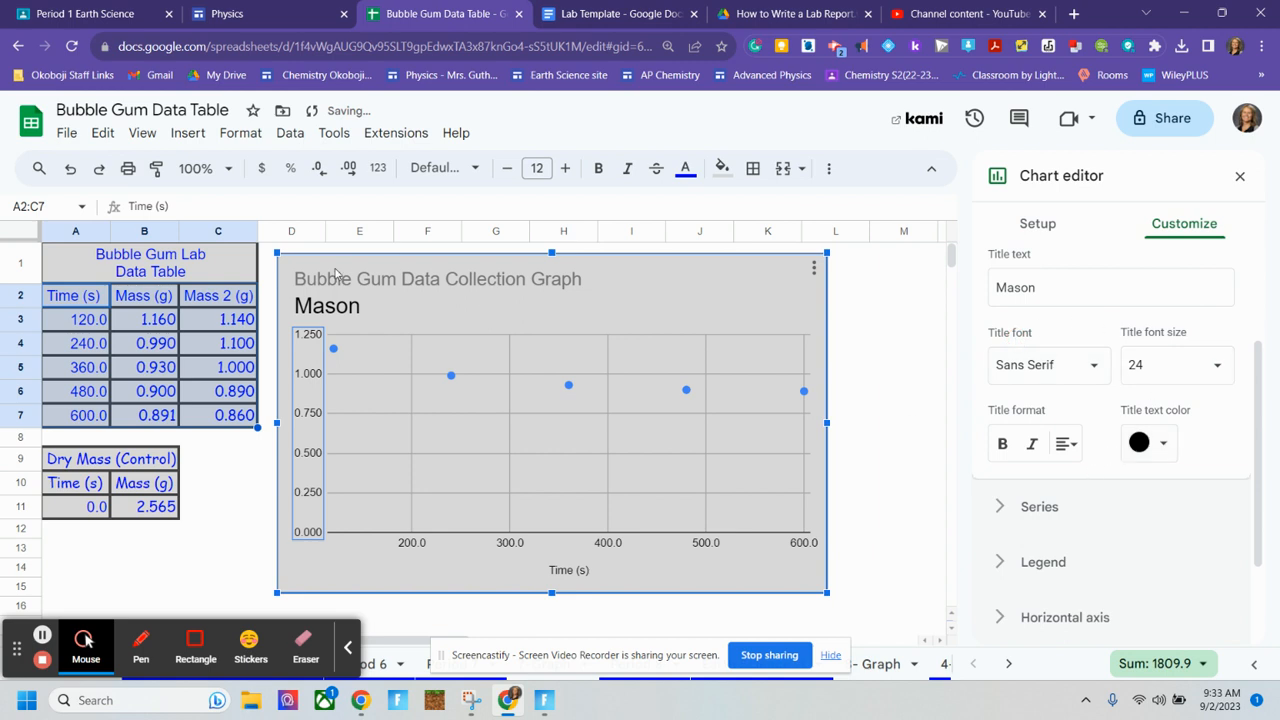
Format the chart title with font size 24, black text and bold.
scroll(1068, 355, "up", 1)
left_click(1075, 292)
left_click(1040, 258)
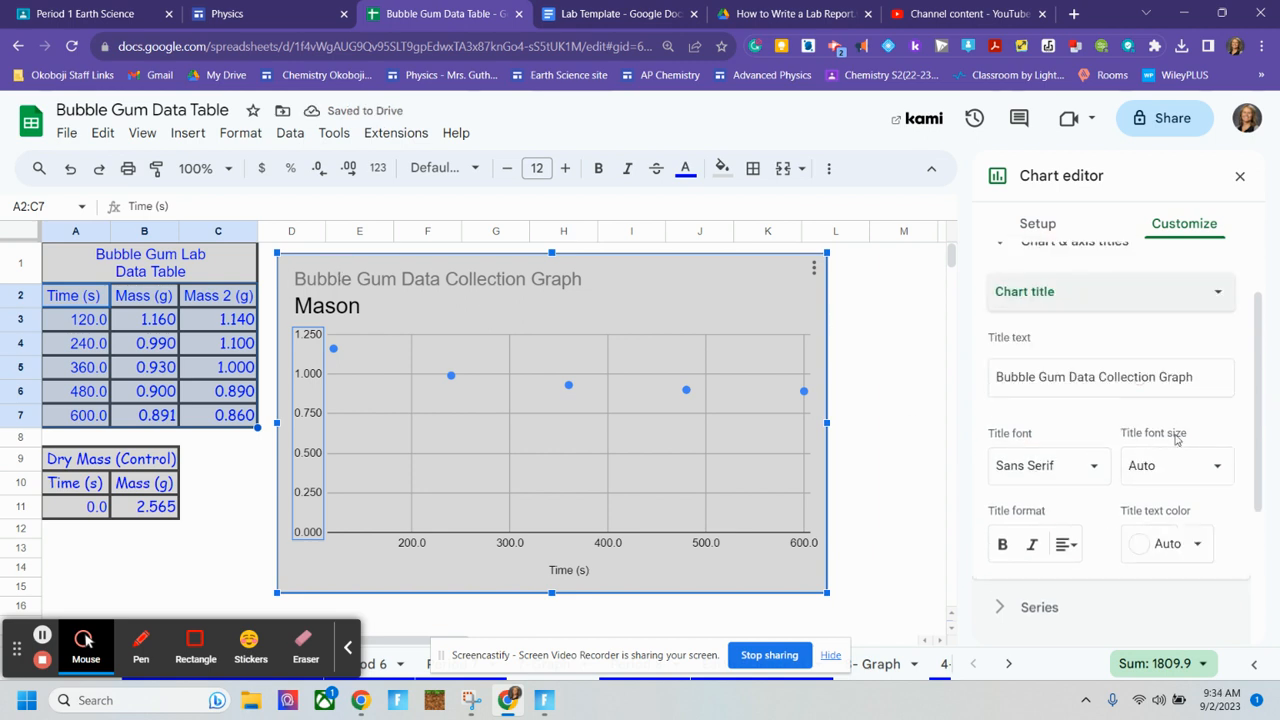
left_click(1175, 465)
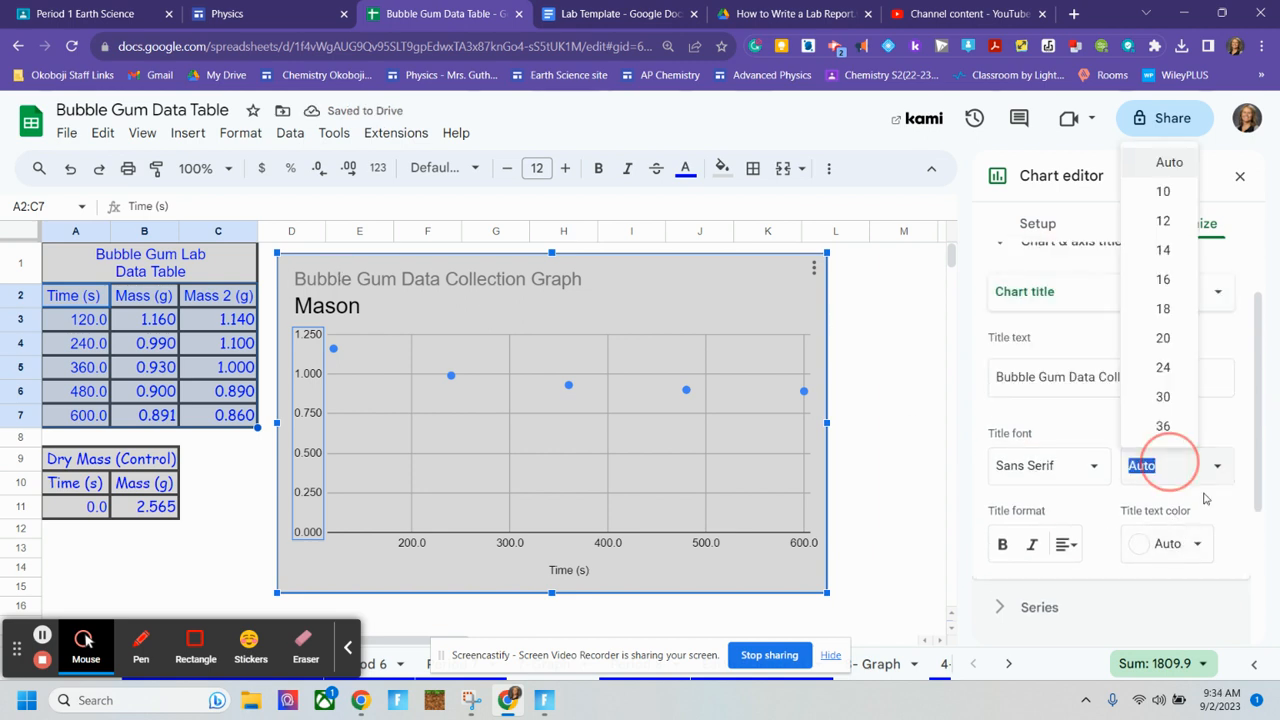
left_click(1163, 397)
left_click(1168, 543)
left_click(1015, 260)
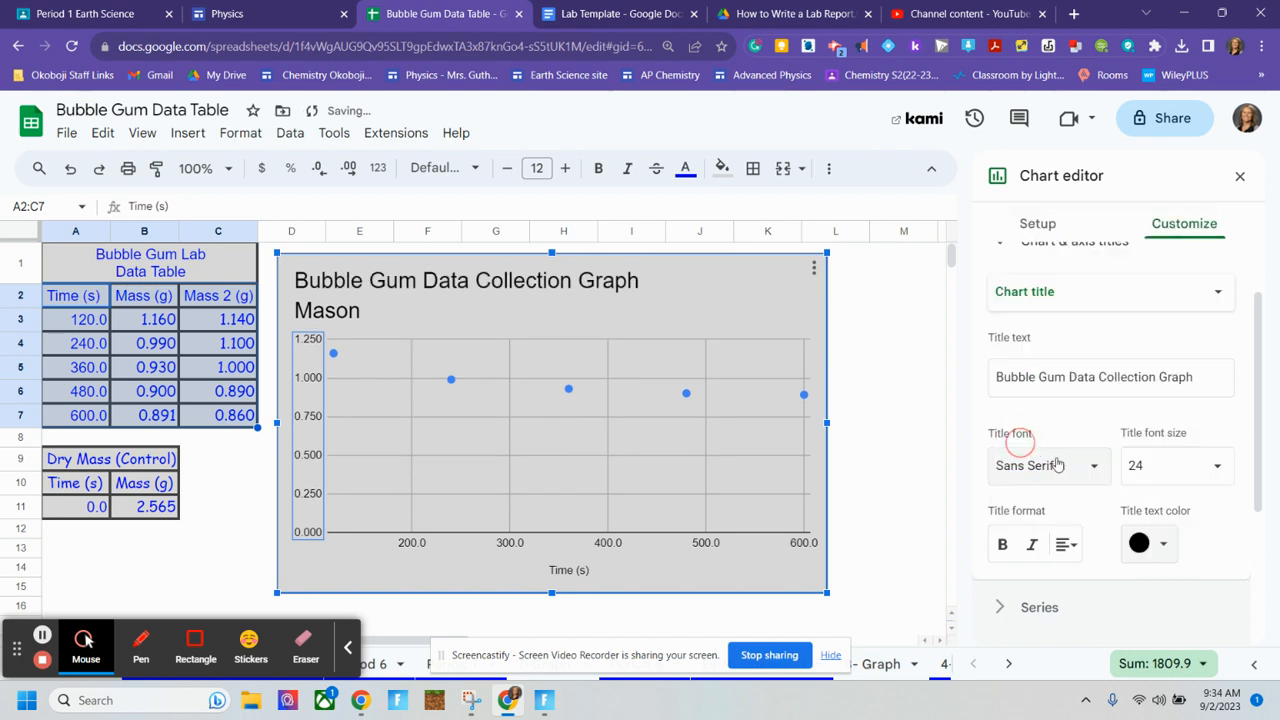
scroll(1062, 510, "down", 1)
left_click(1003, 462)
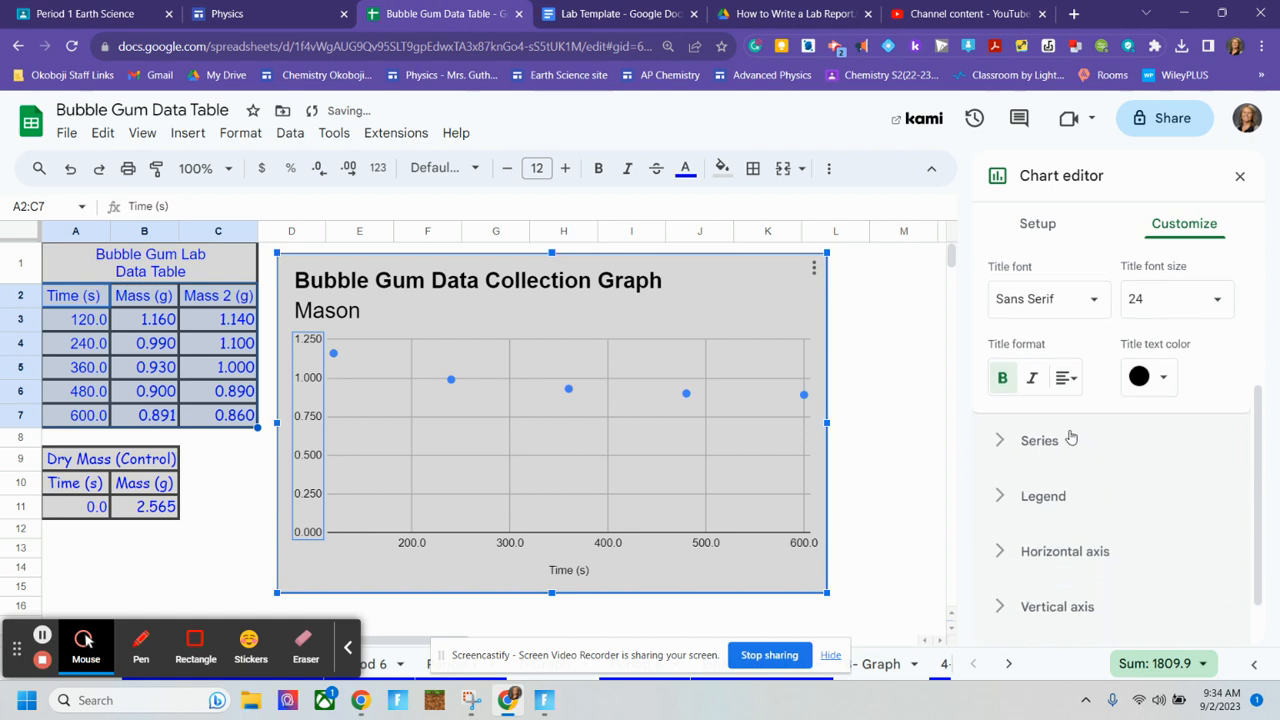
Add a vertical axis title to the chart reading "Mass (g)".
scroll(1069, 434, "up", 2)
left_click(1077, 374)
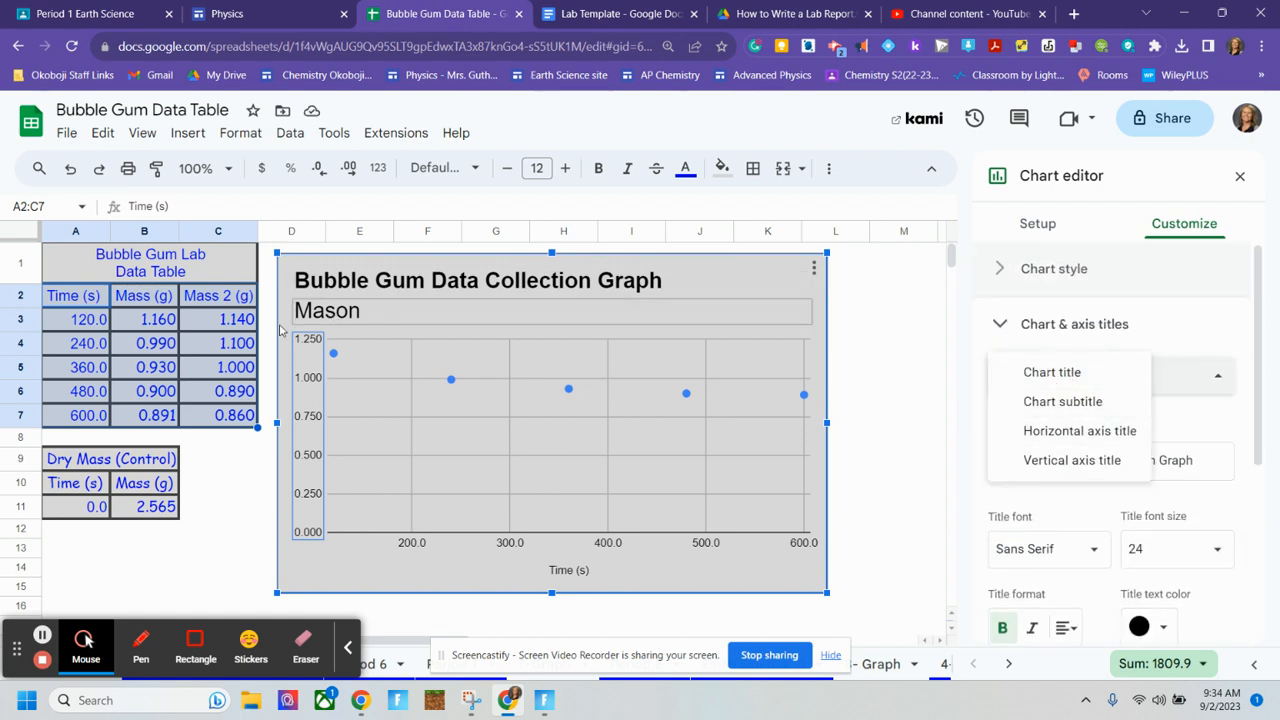
left_click(1077, 459)
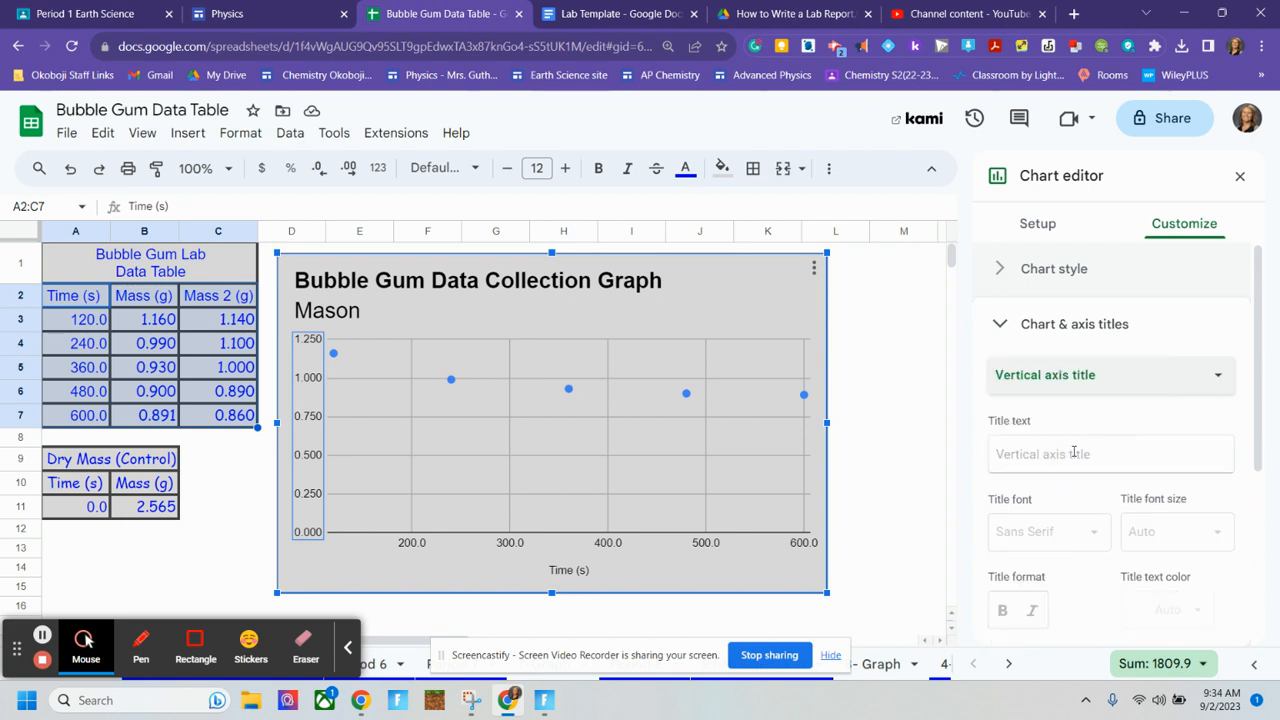
left_click(1074, 453)
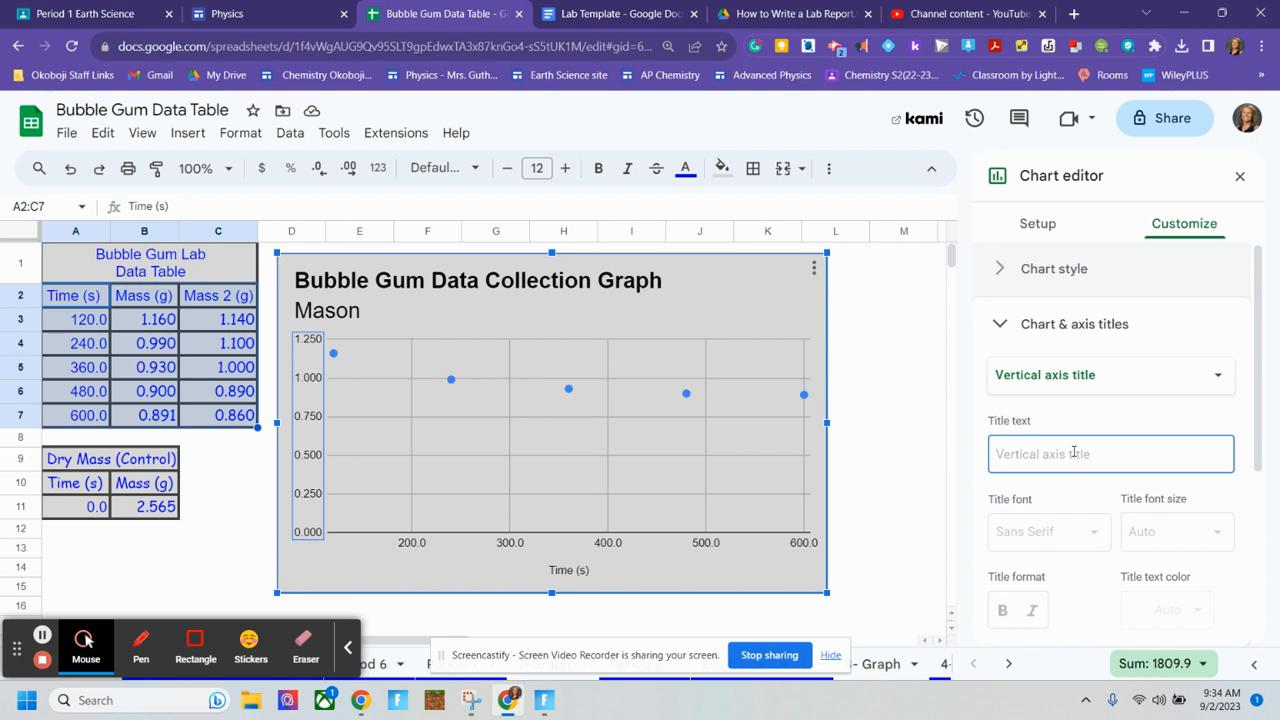
type("M")
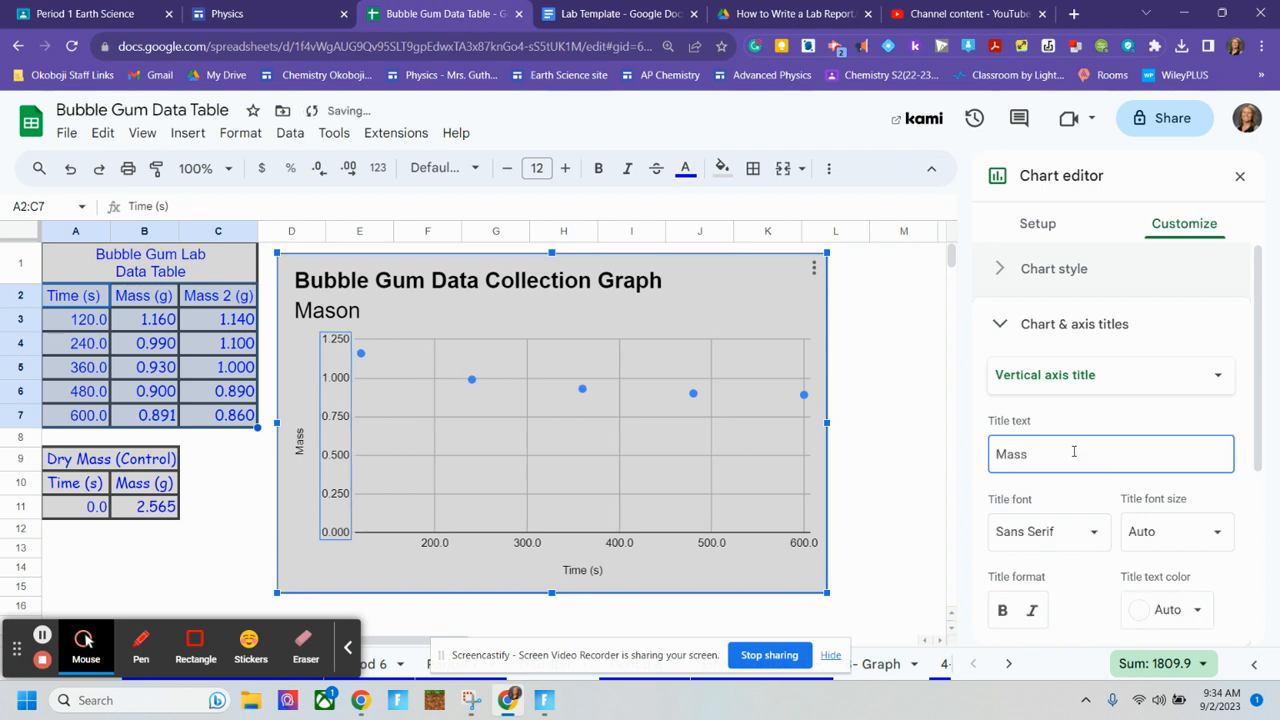
type("ass")
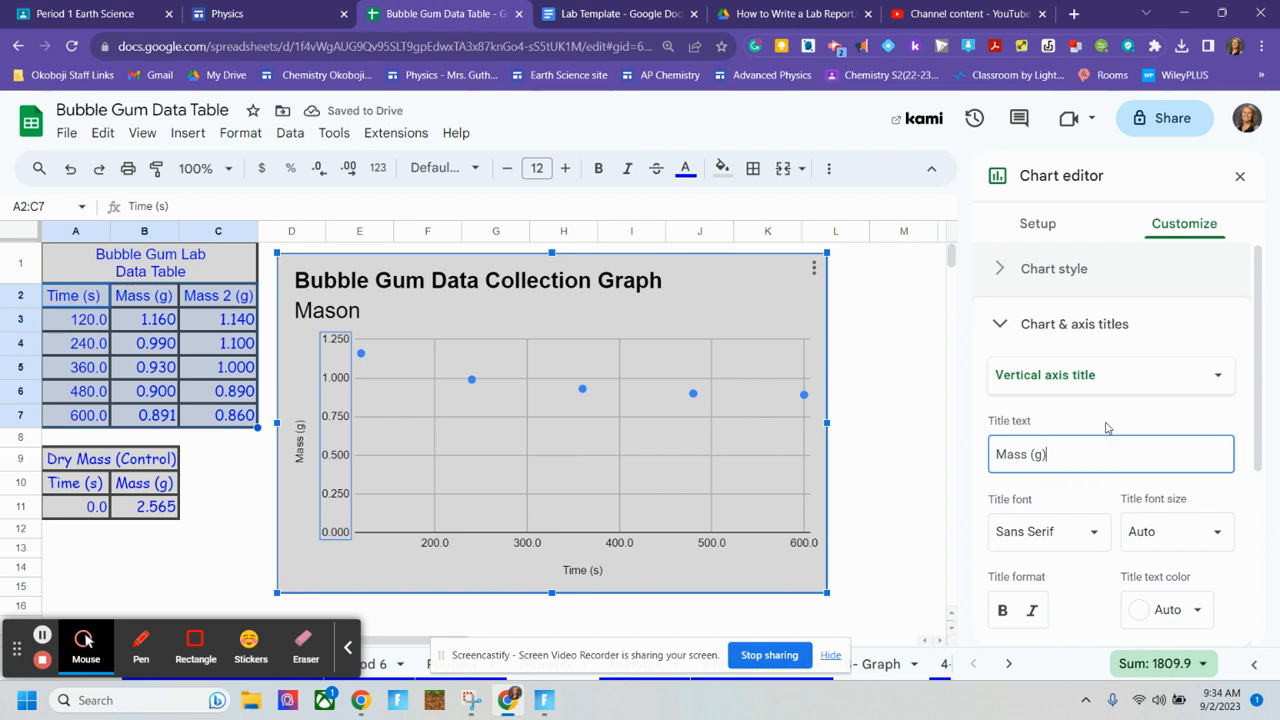
Format the vertical axis title in Comic Sans MS, size 24, bold, with black text.
left_click(1172, 538)
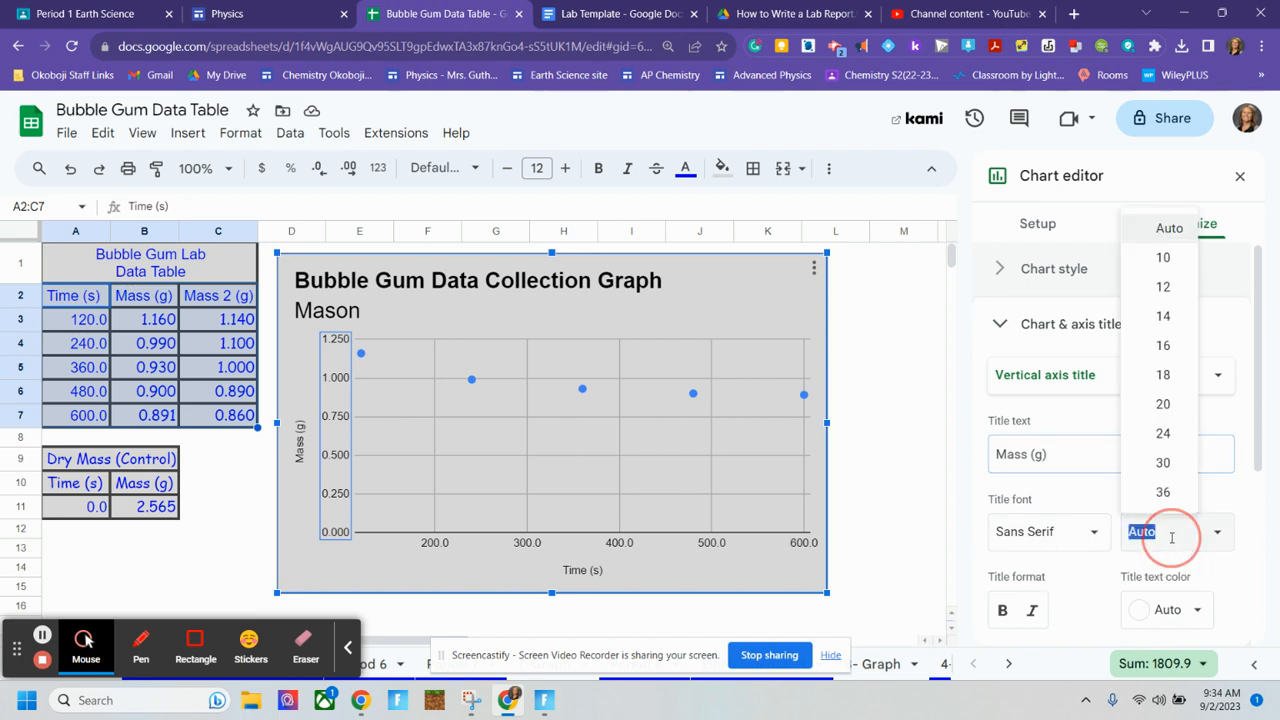
left_click(1163, 433)
left_click(1088, 531)
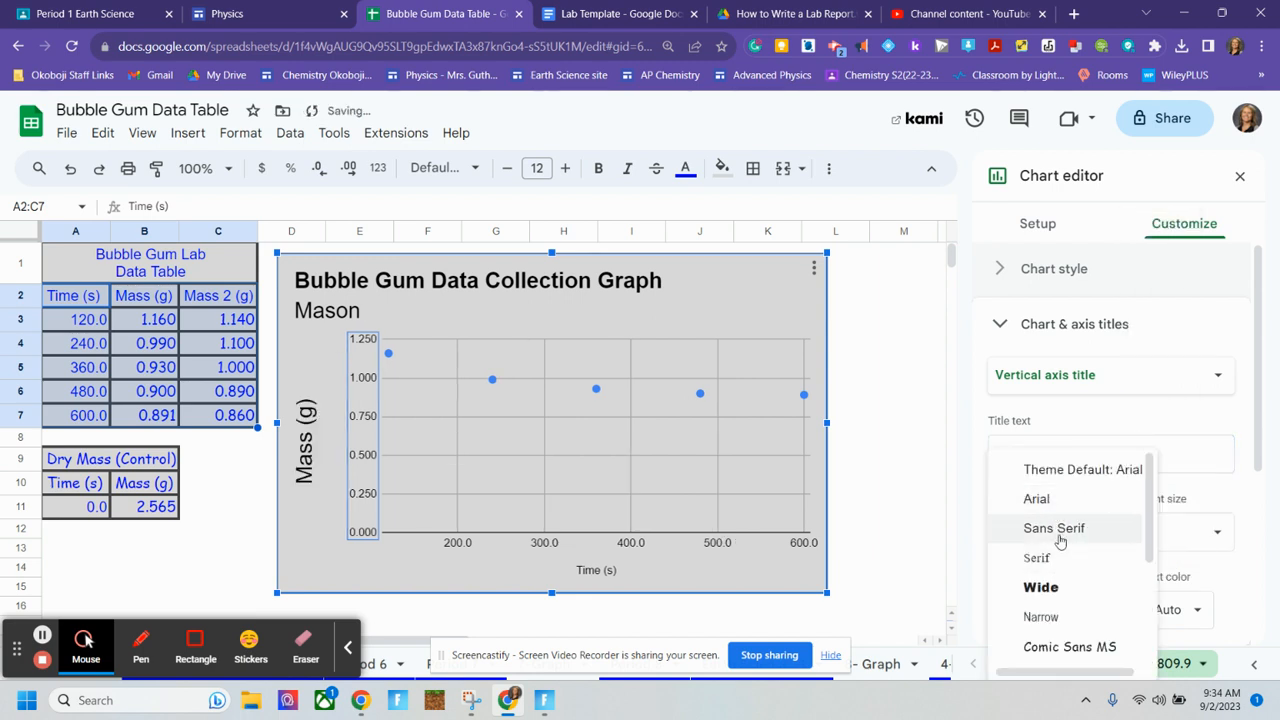
left_click(1070, 646)
scroll(1149, 568, "down", 2)
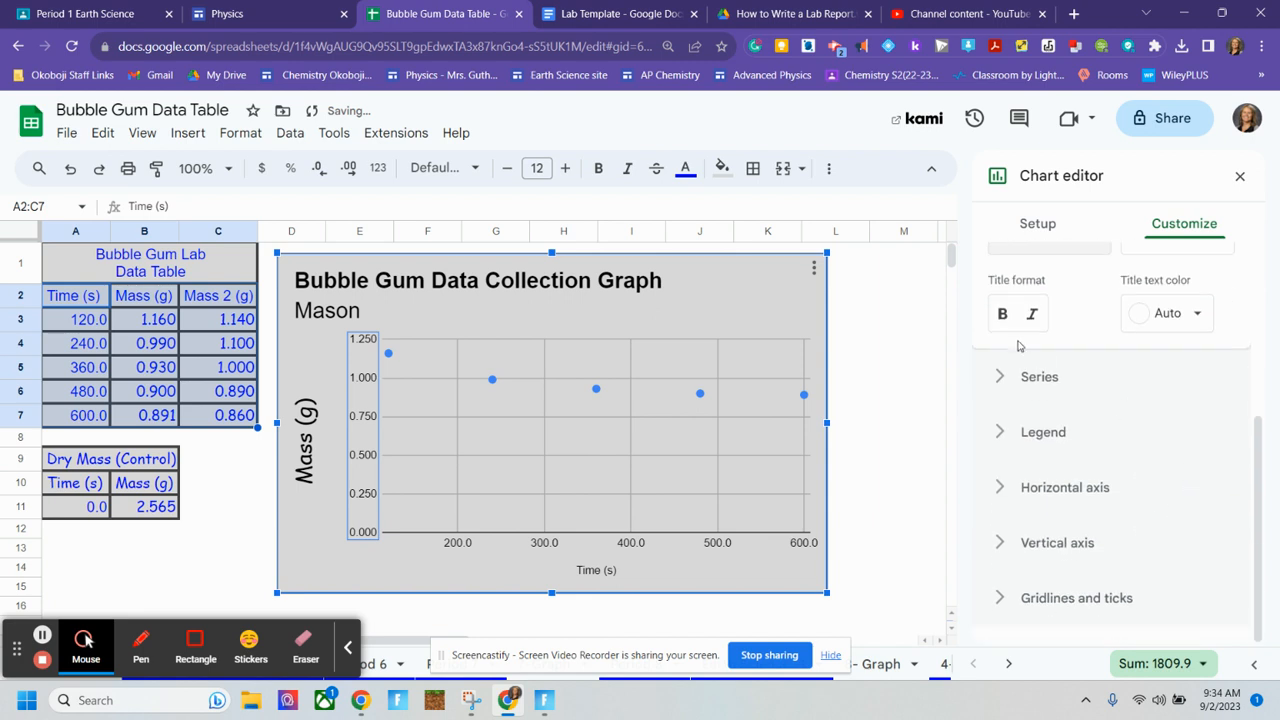
left_click(1002, 313)
left_click(1167, 313)
left_click(1012, 382)
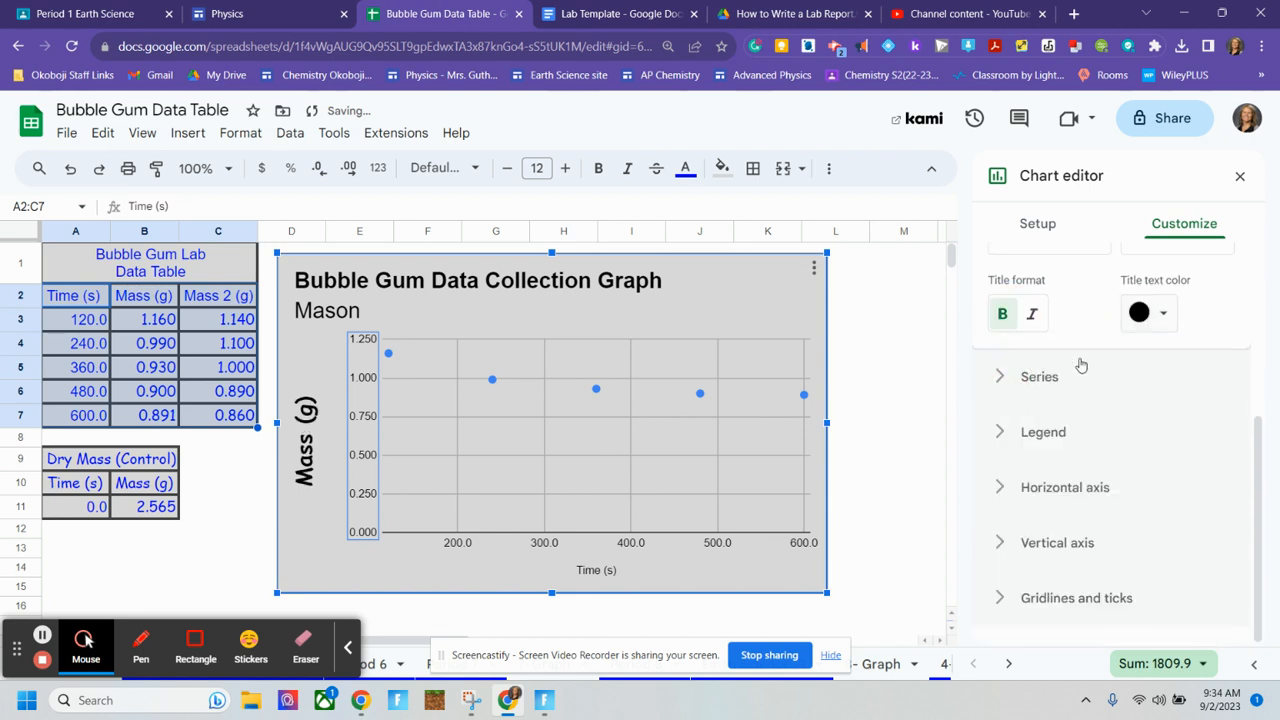
Format the horizontal axis title in Comic Sans MS, size 24, bold, with black text.
scroll(1070, 350, "up", 5)
left_click(1086, 374)
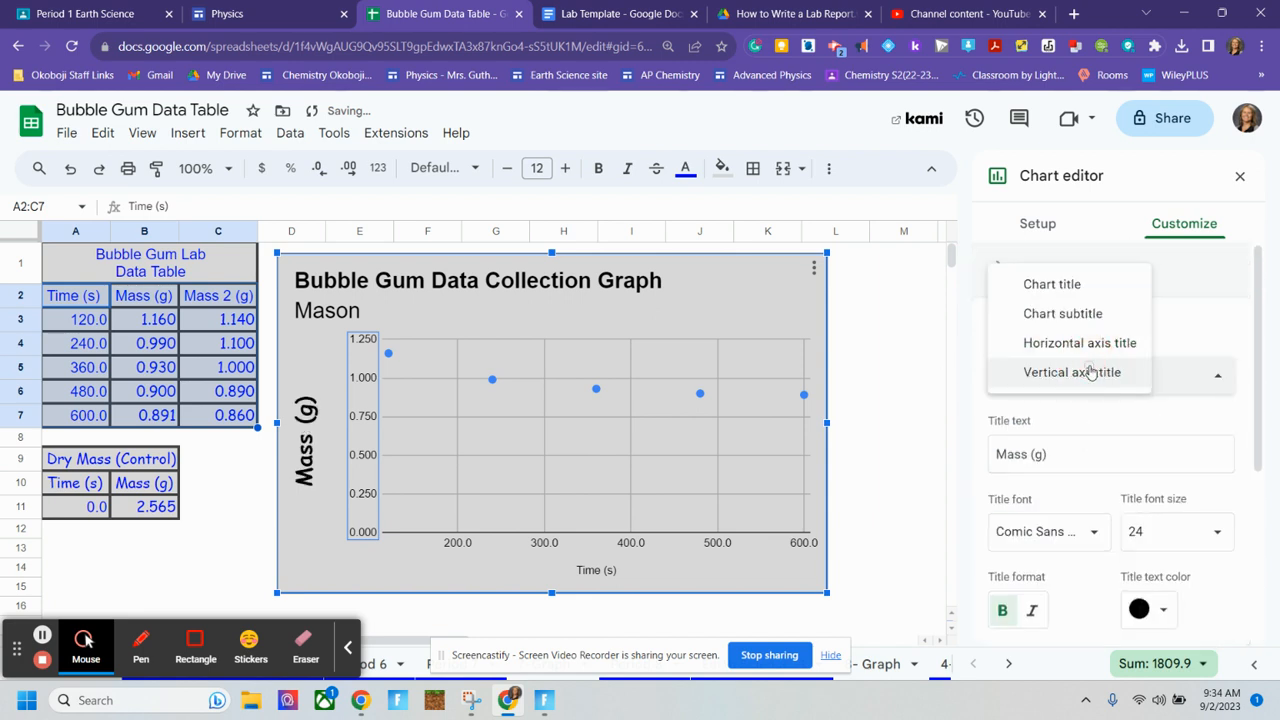
left_click(1105, 342)
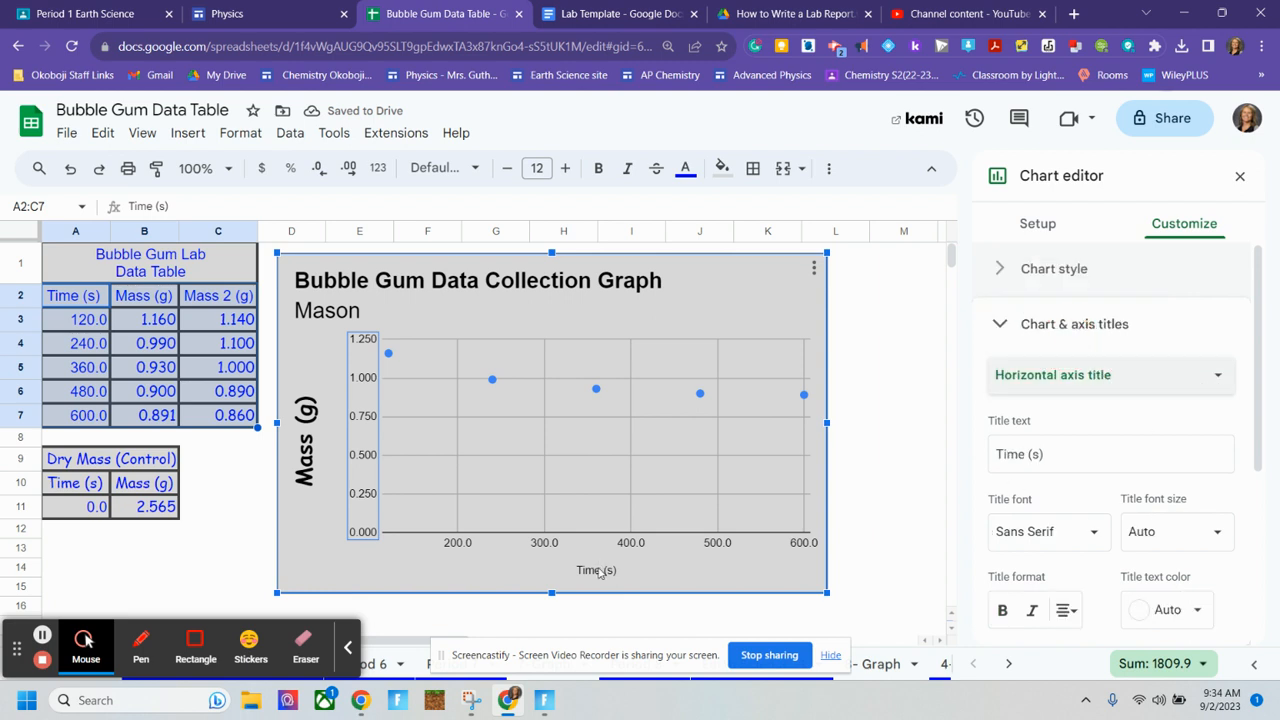
left_click(1067, 543)
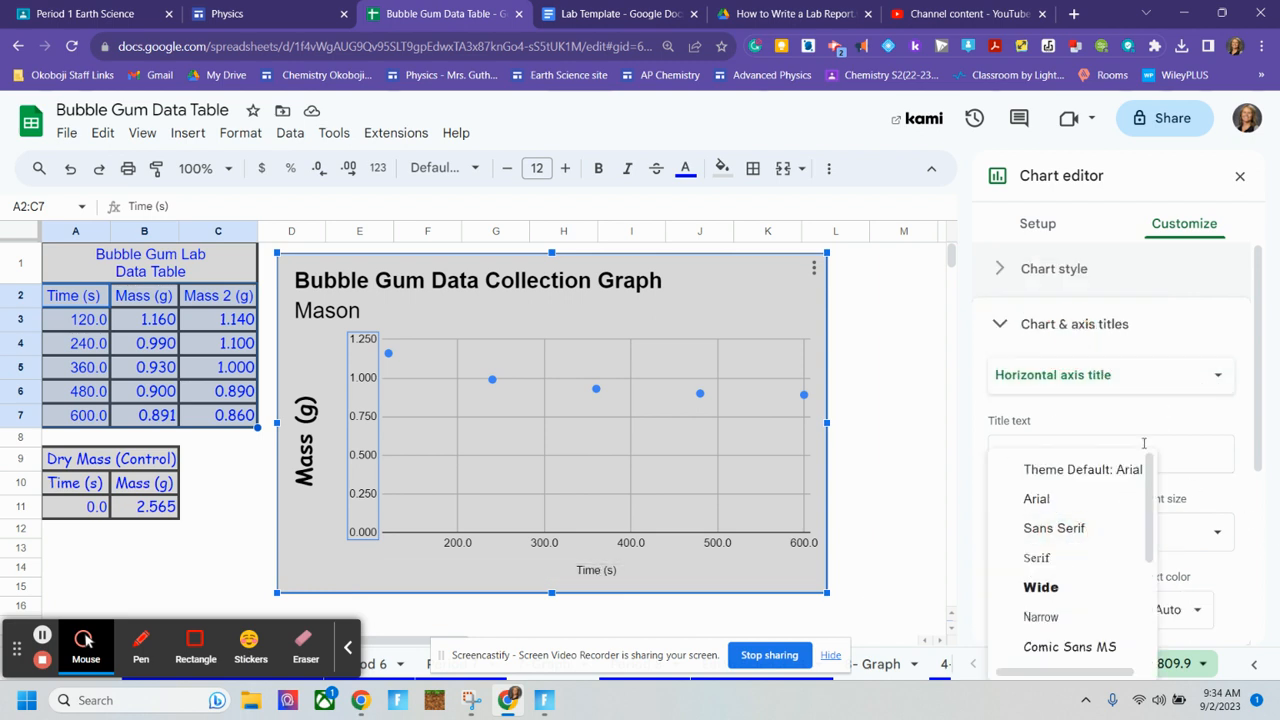
left_click(1076, 656)
left_click(1166, 526)
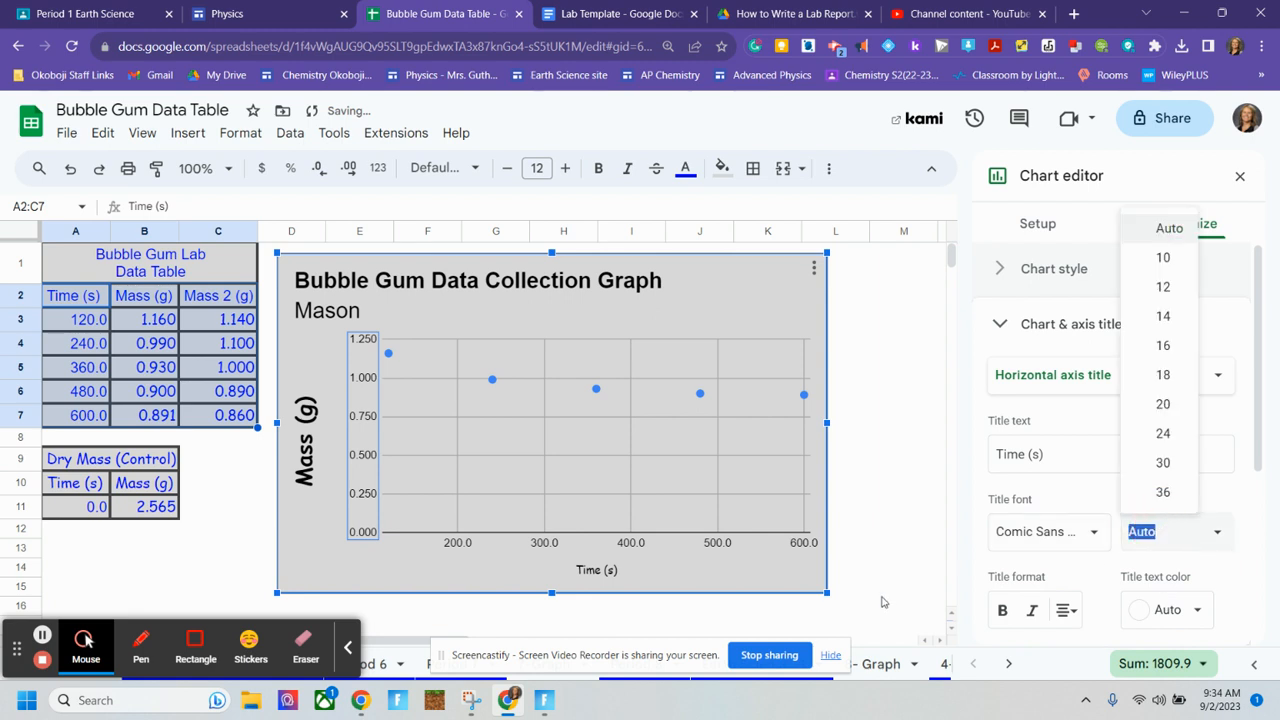
left_click(1170, 435)
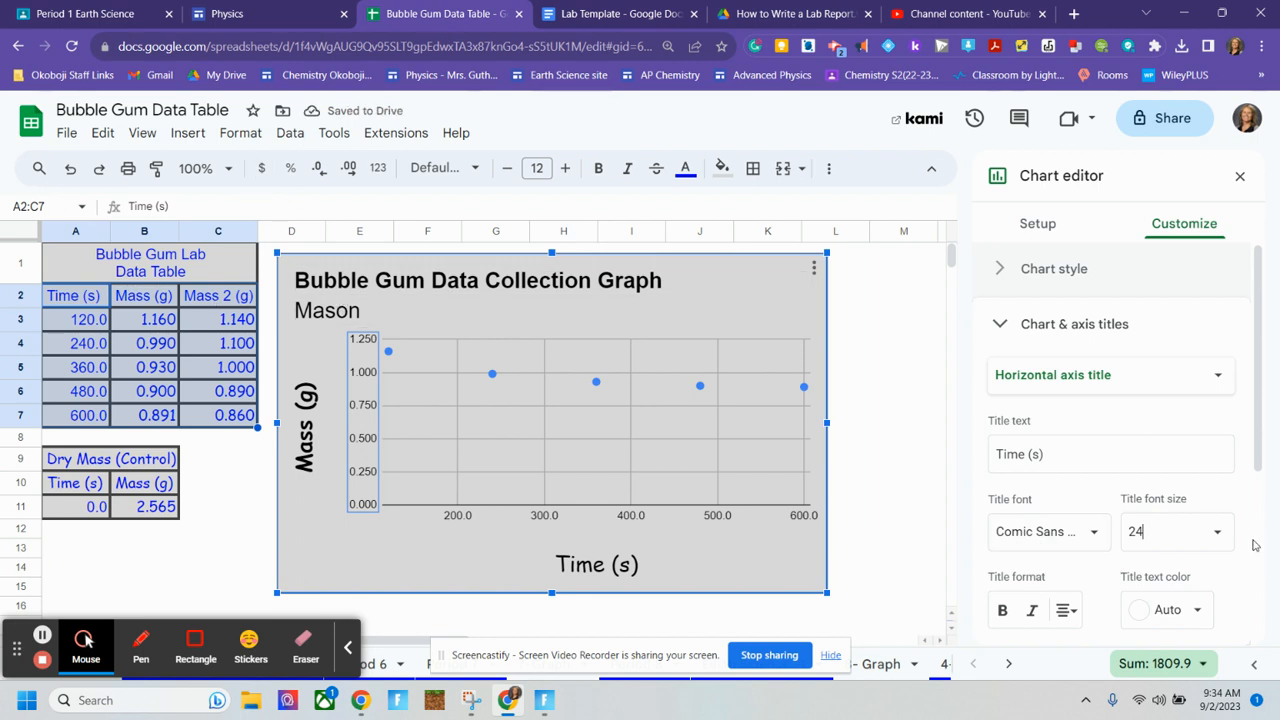
left_click(1166, 610)
left_click(1013, 333)
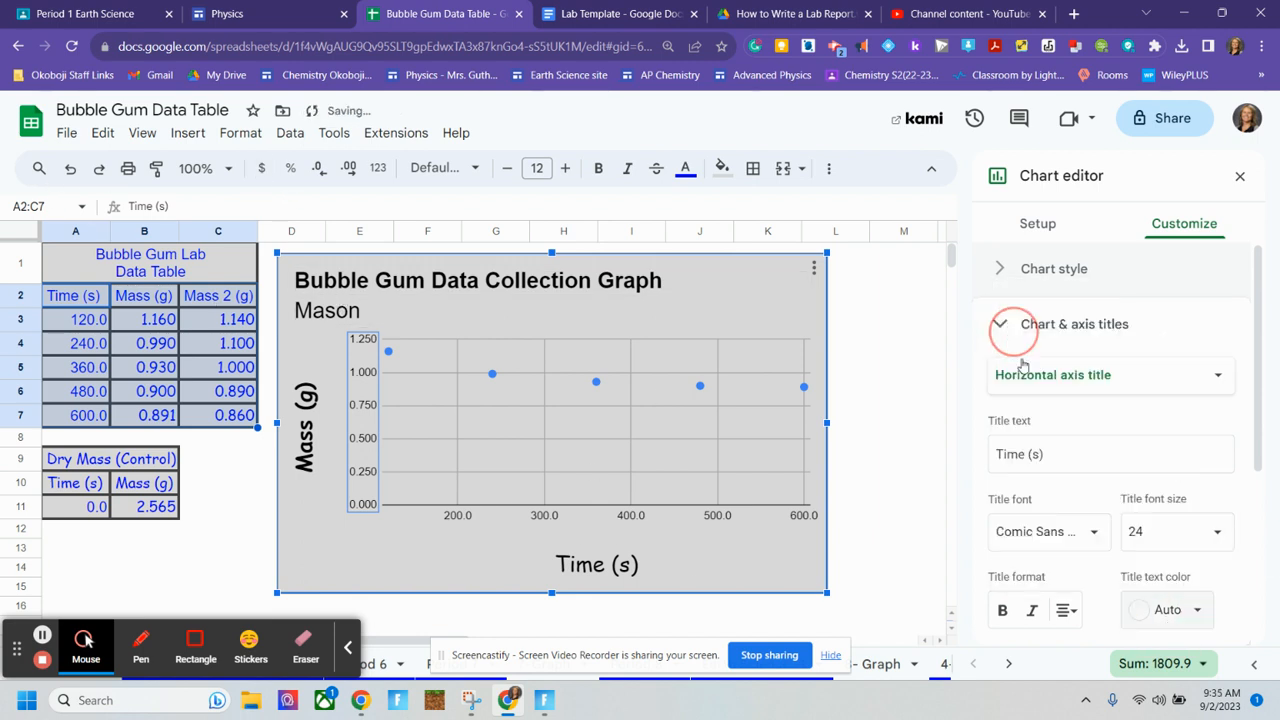
left_click(1002, 610)
scroll(1146, 580, "down", 2)
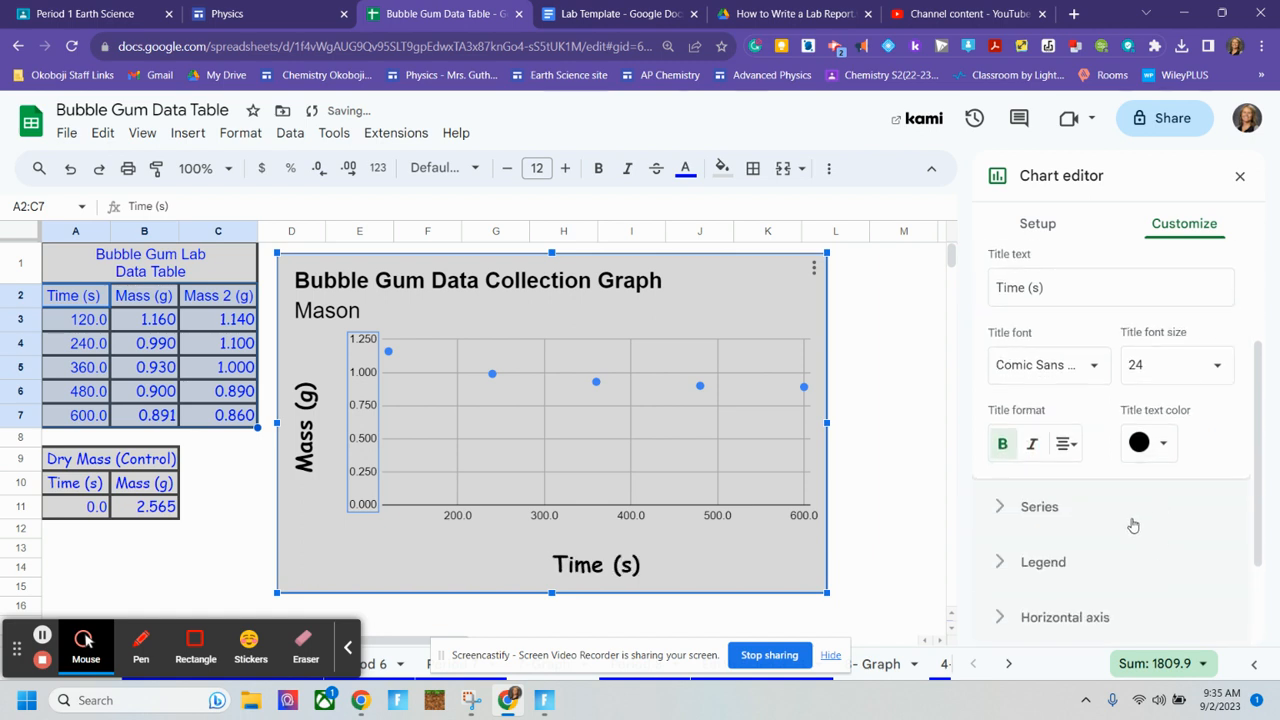
Change the font of the chart title to Comic Sans MS.
scroll(1135, 465, "up", 2)
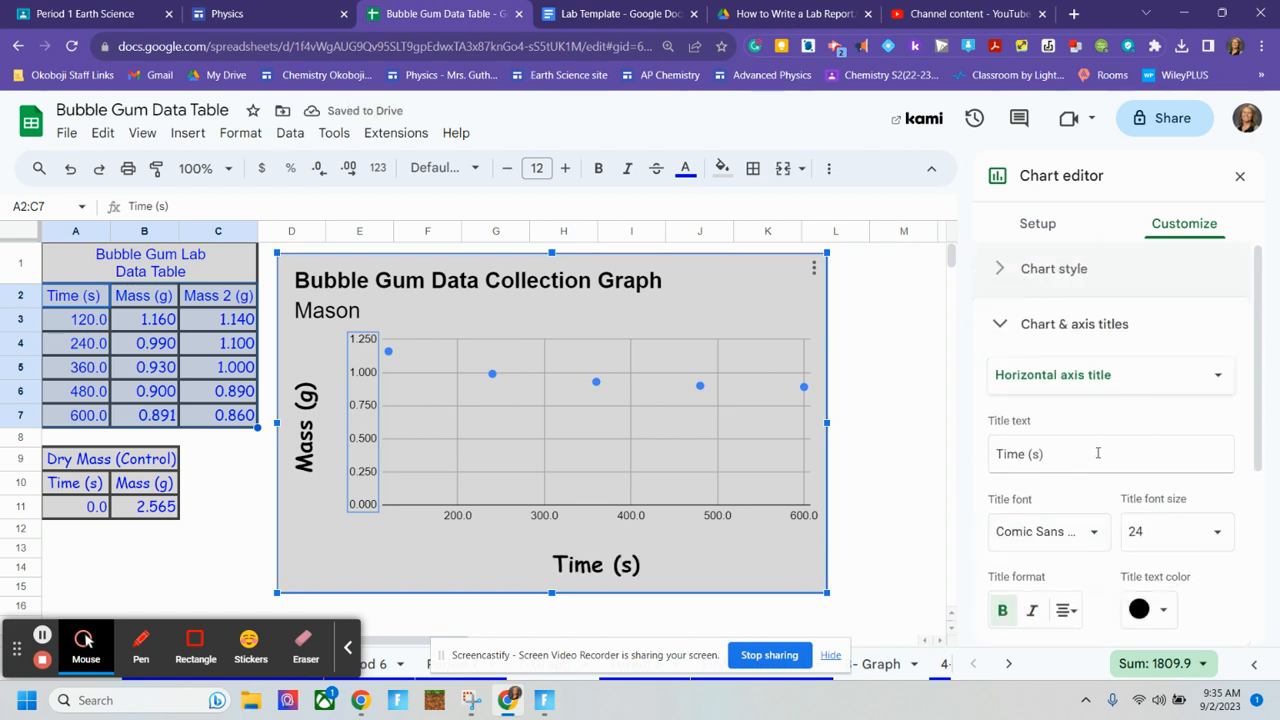
left_click(1085, 369)
left_click(1090, 311)
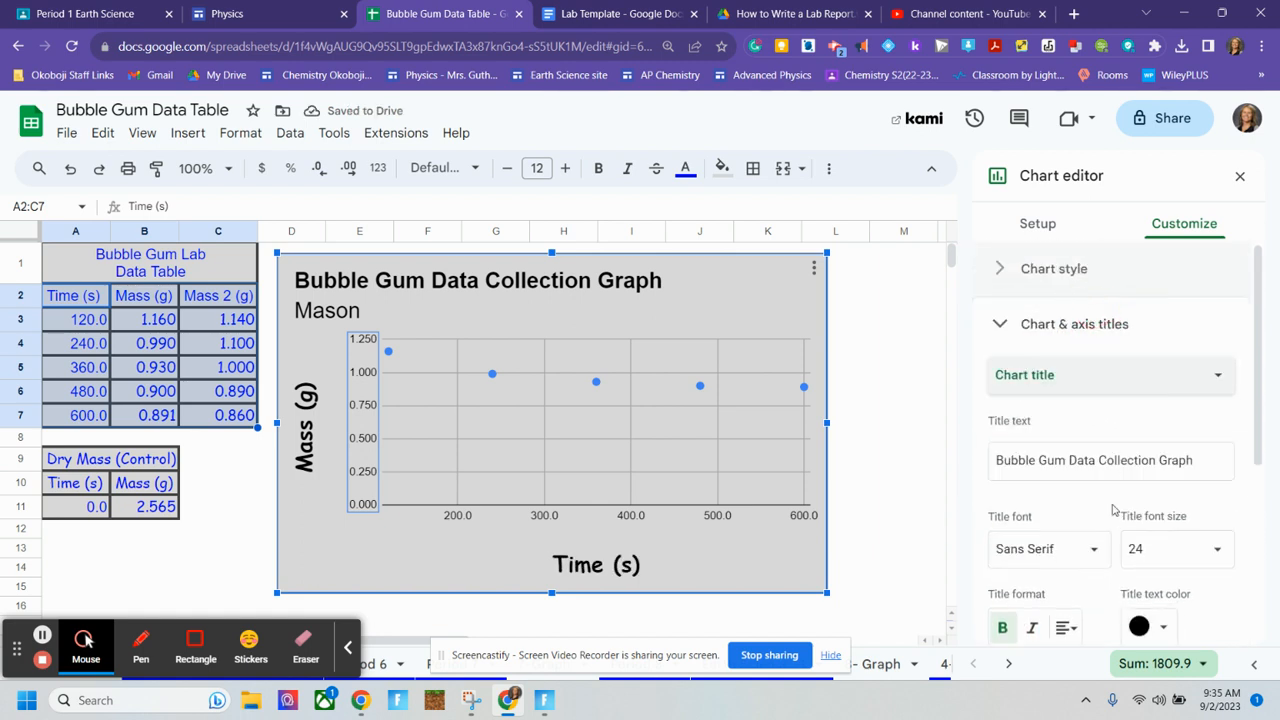
scroll(1105, 505, "down", 2)
left_click(1047, 375)
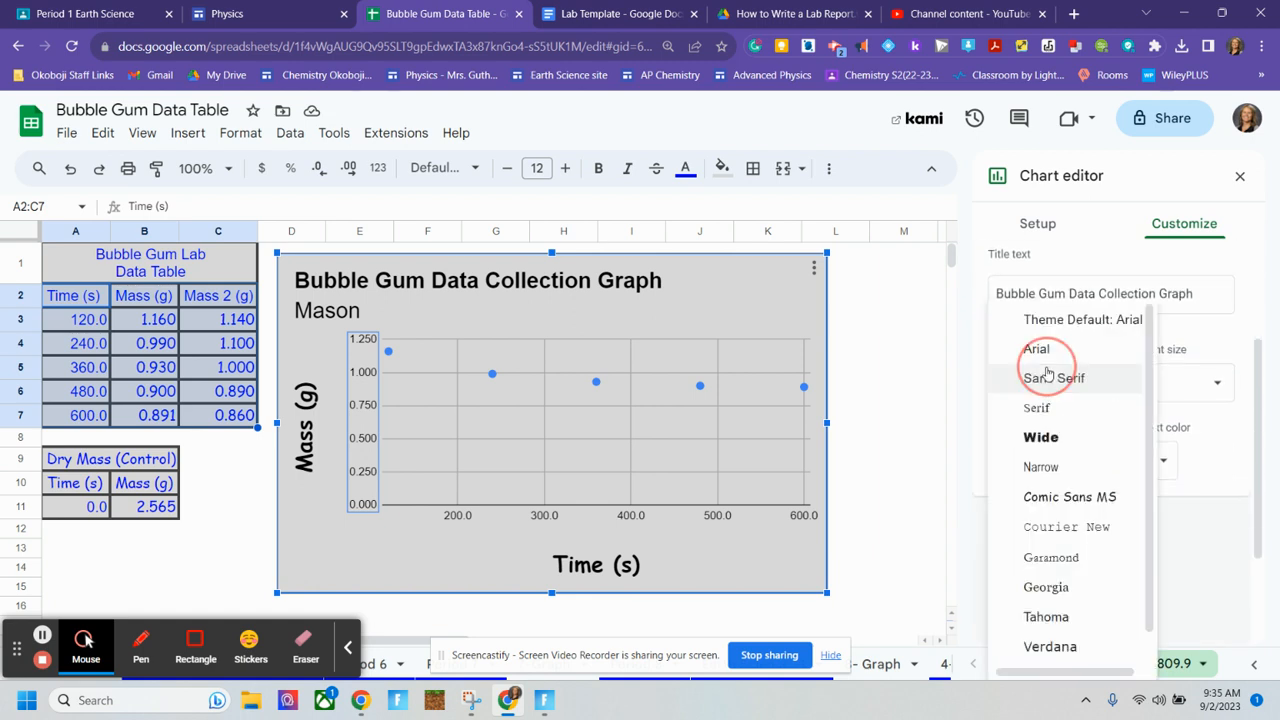
left_click(1088, 498)
left_click(1130, 293)
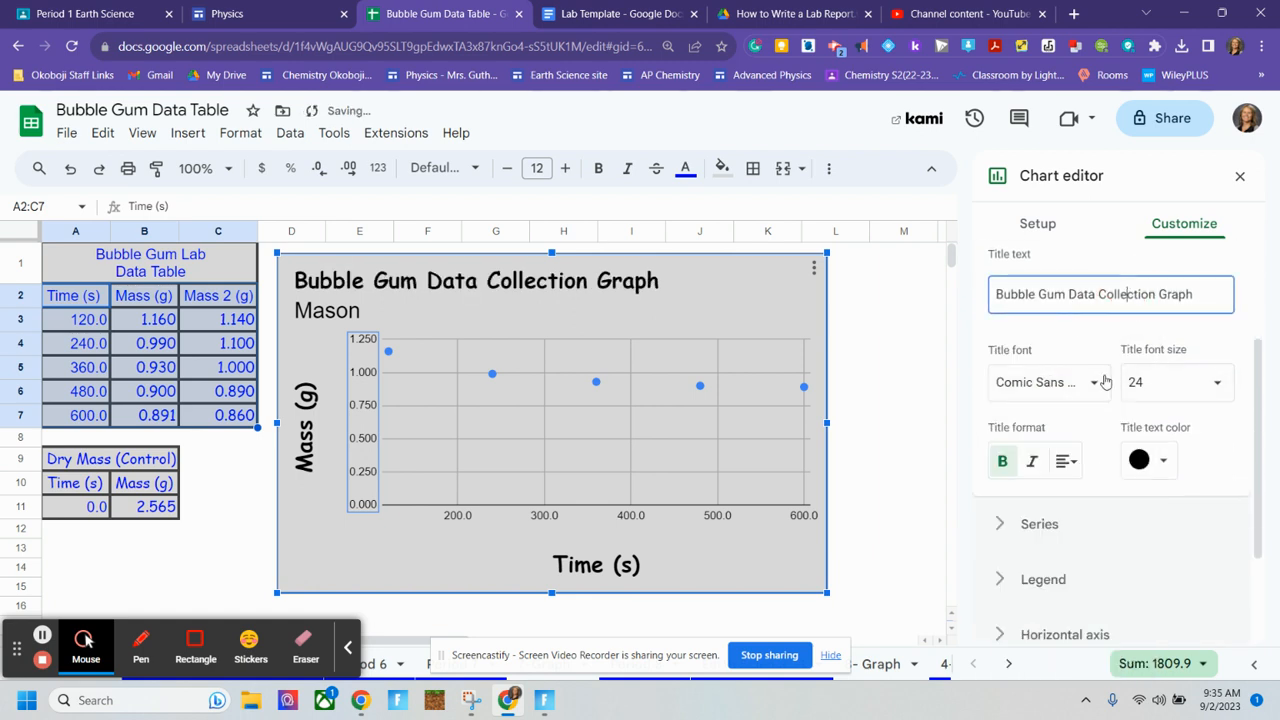
Change the font of the chart subtitle to Comic Sans MS.
scroll(1086, 365, "up", 2)
left_click(1074, 374)
left_click(1063, 403)
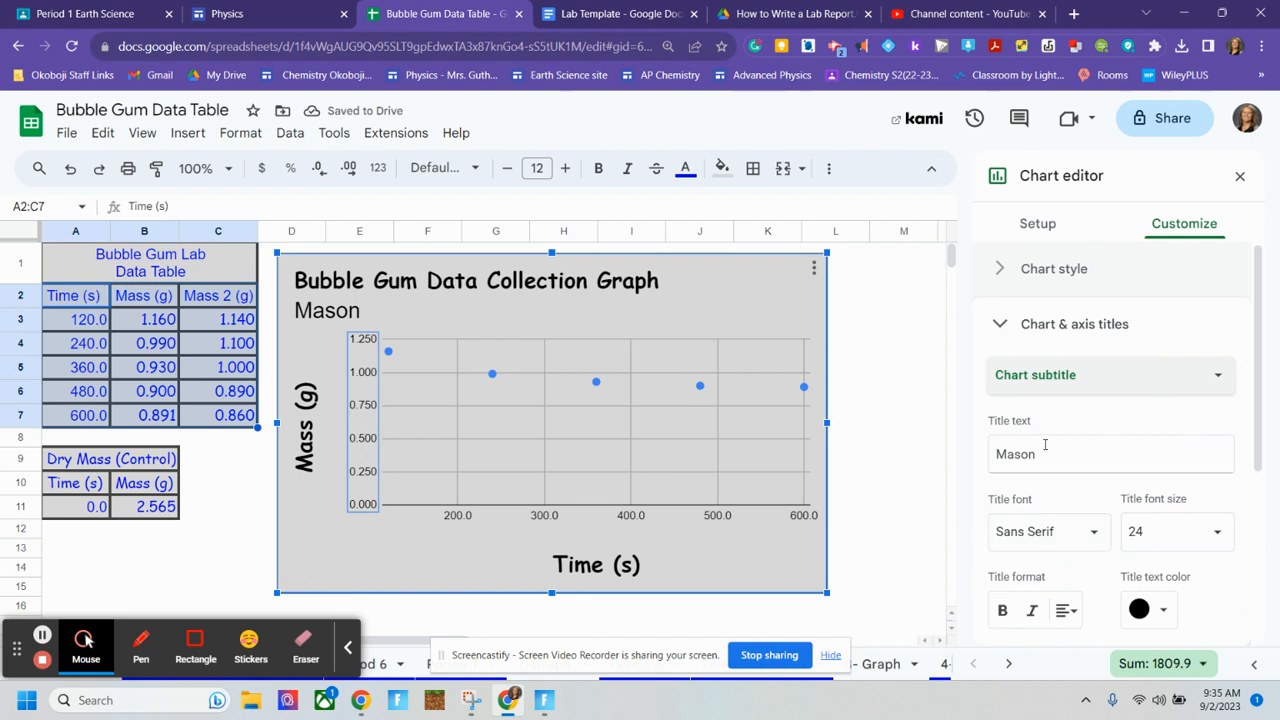
left_click(1082, 529)
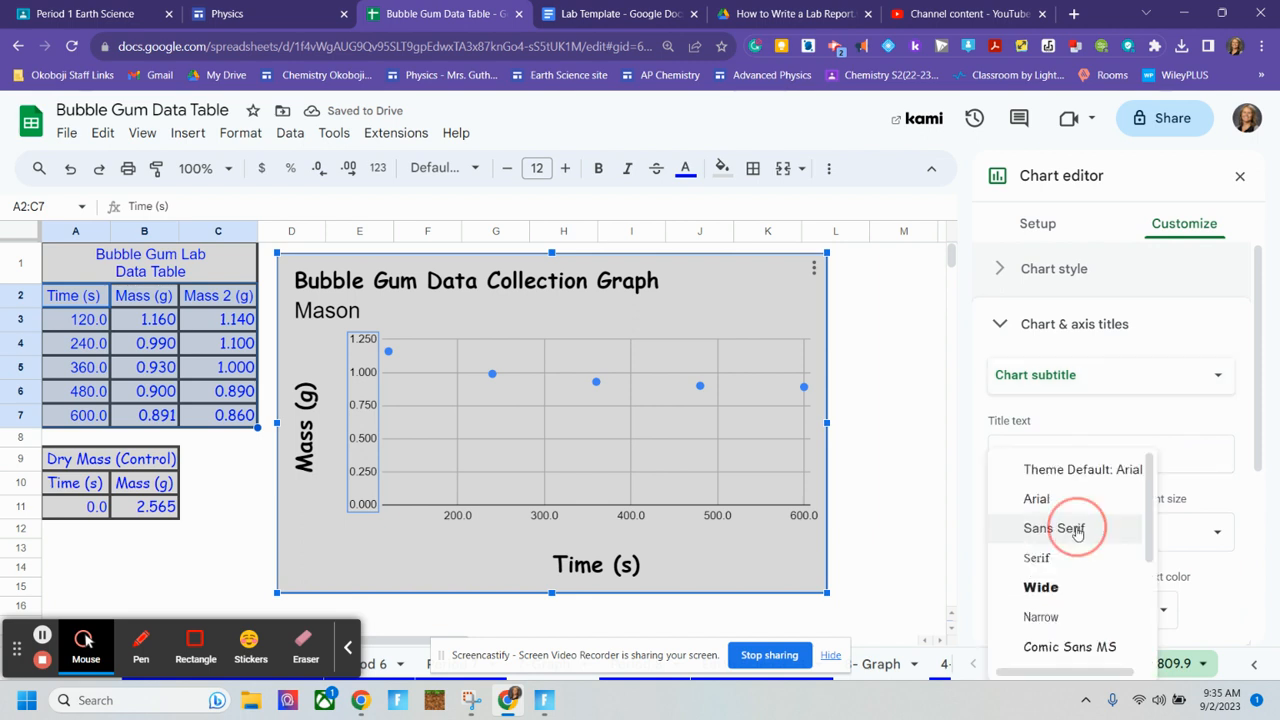
left_click(1069, 646)
scroll(1100, 450, "down", 2)
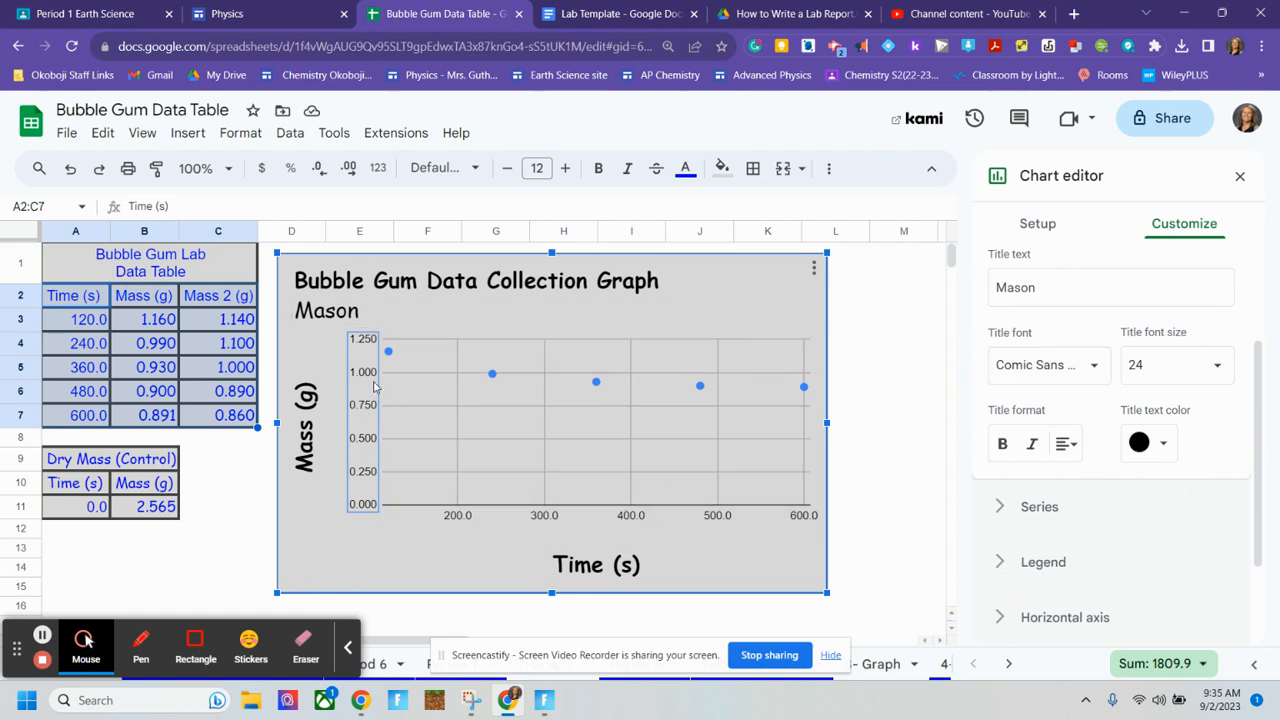
Open the vertical axis title for editing directly on the chart, then check which data series are available to format.
double_click(308, 402)
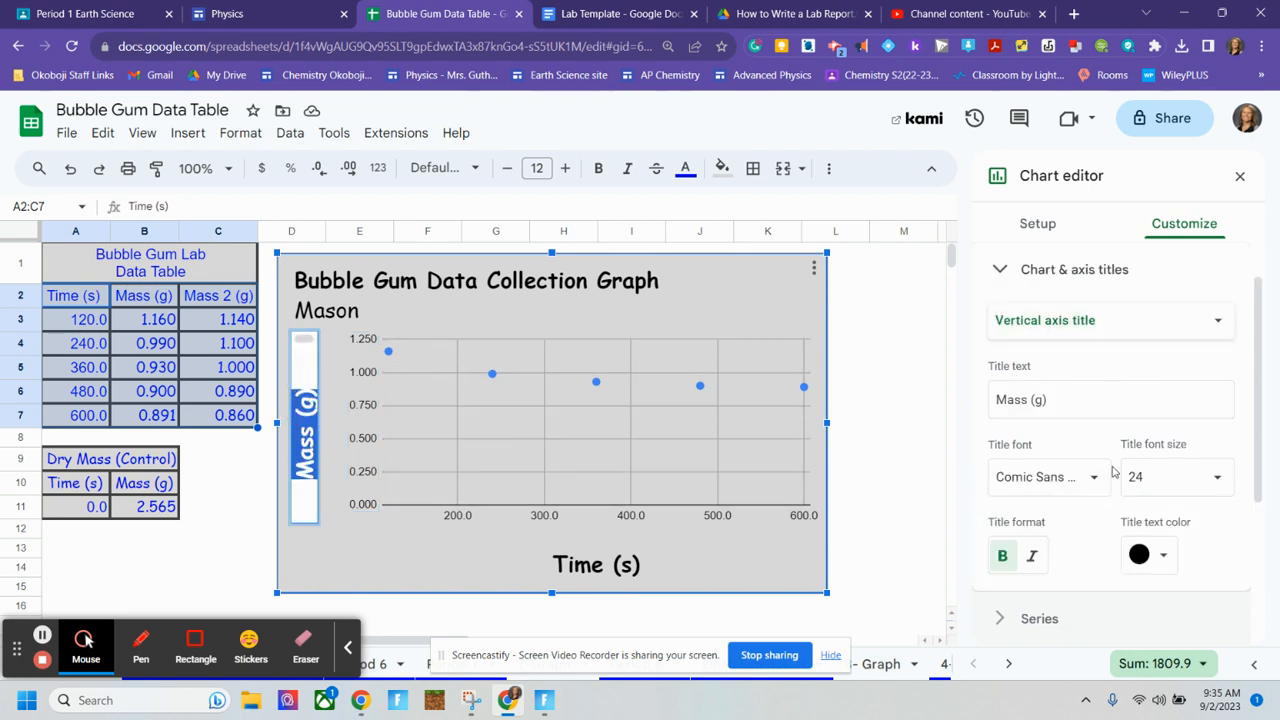
left_click(1119, 291)
left_click(1077, 384)
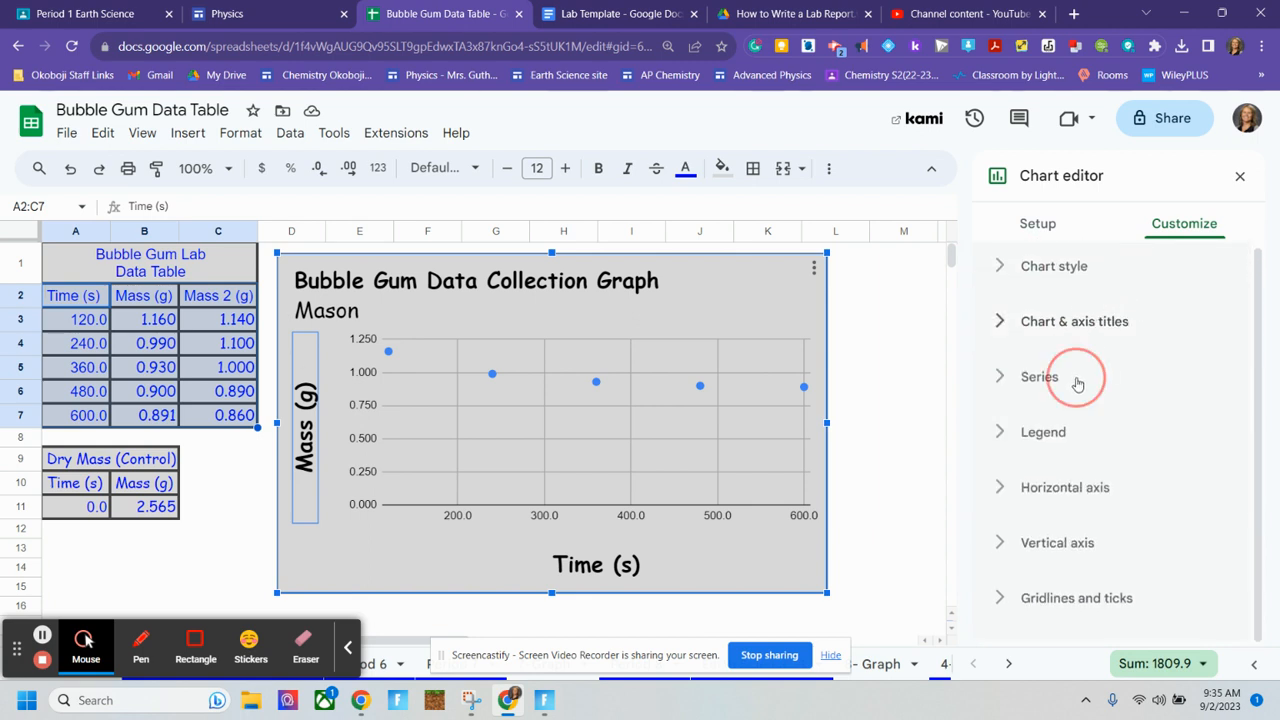
scroll(1120, 424, "down", 2)
scroll(1117, 412, "up", 2)
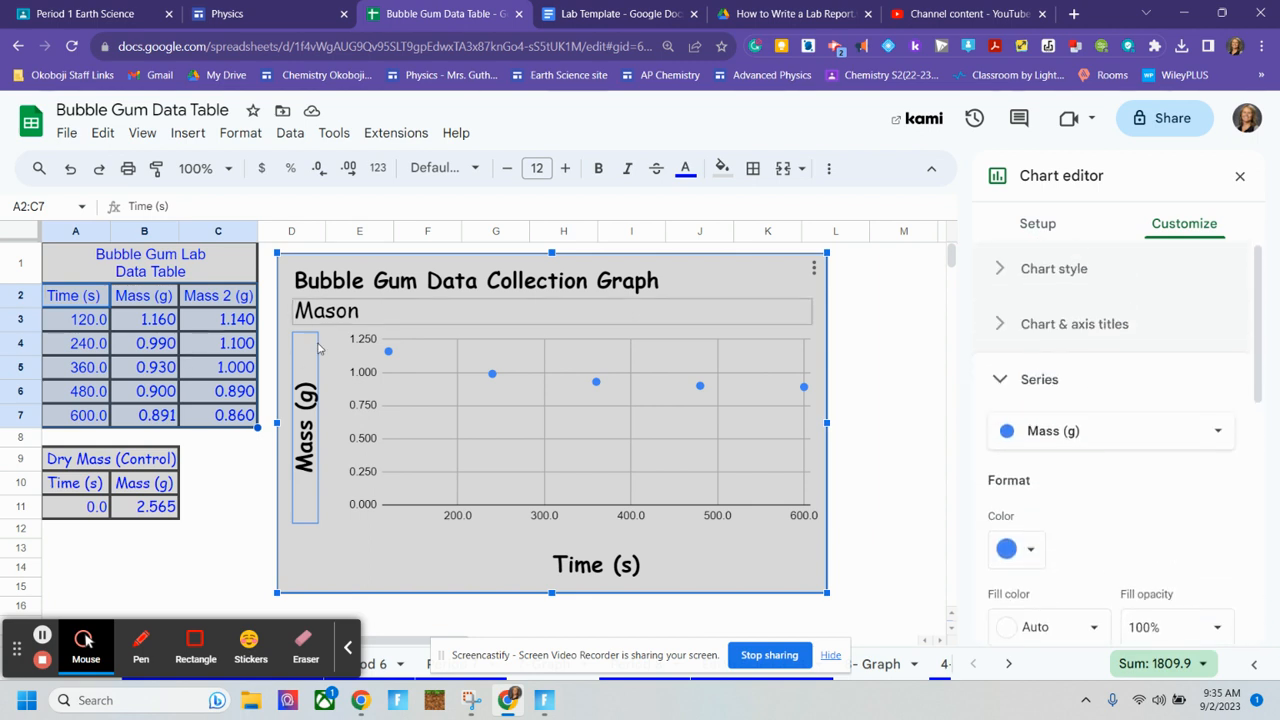
left_click(1115, 440)
left_click(1113, 533)
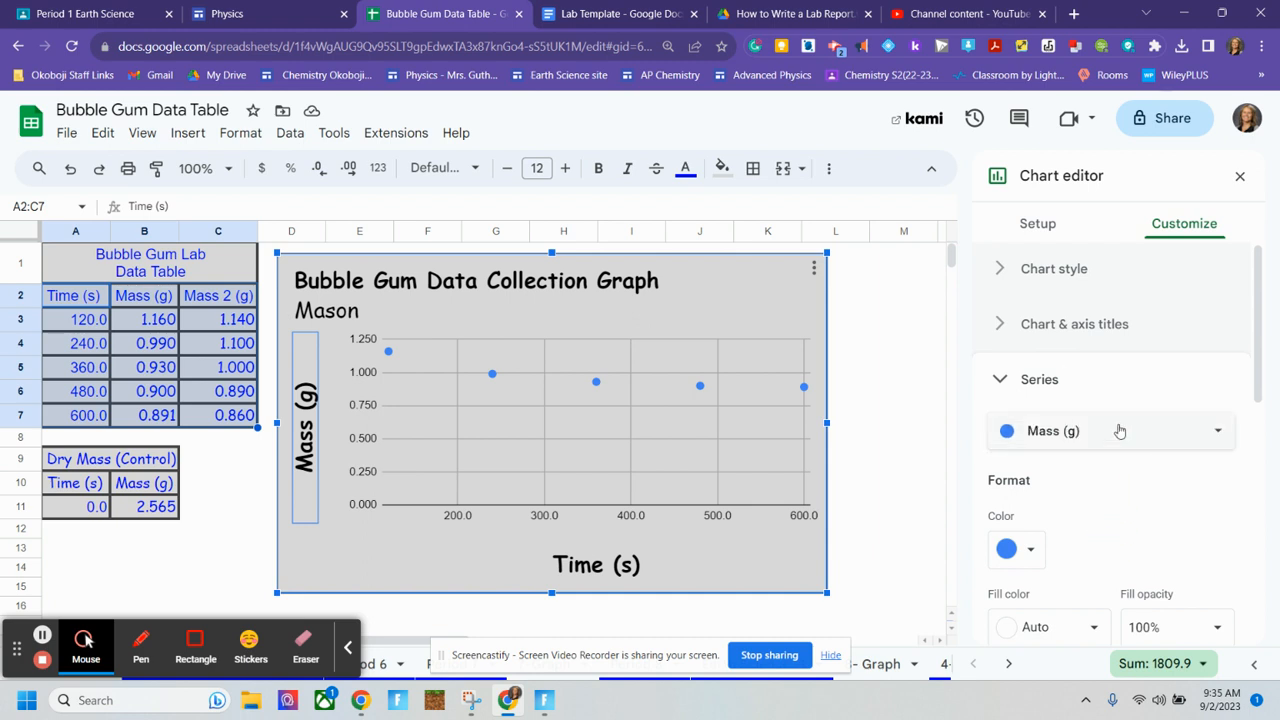
Add Mass 2 (g) to the scatter chart as a second data series.
left_click(1046, 222)
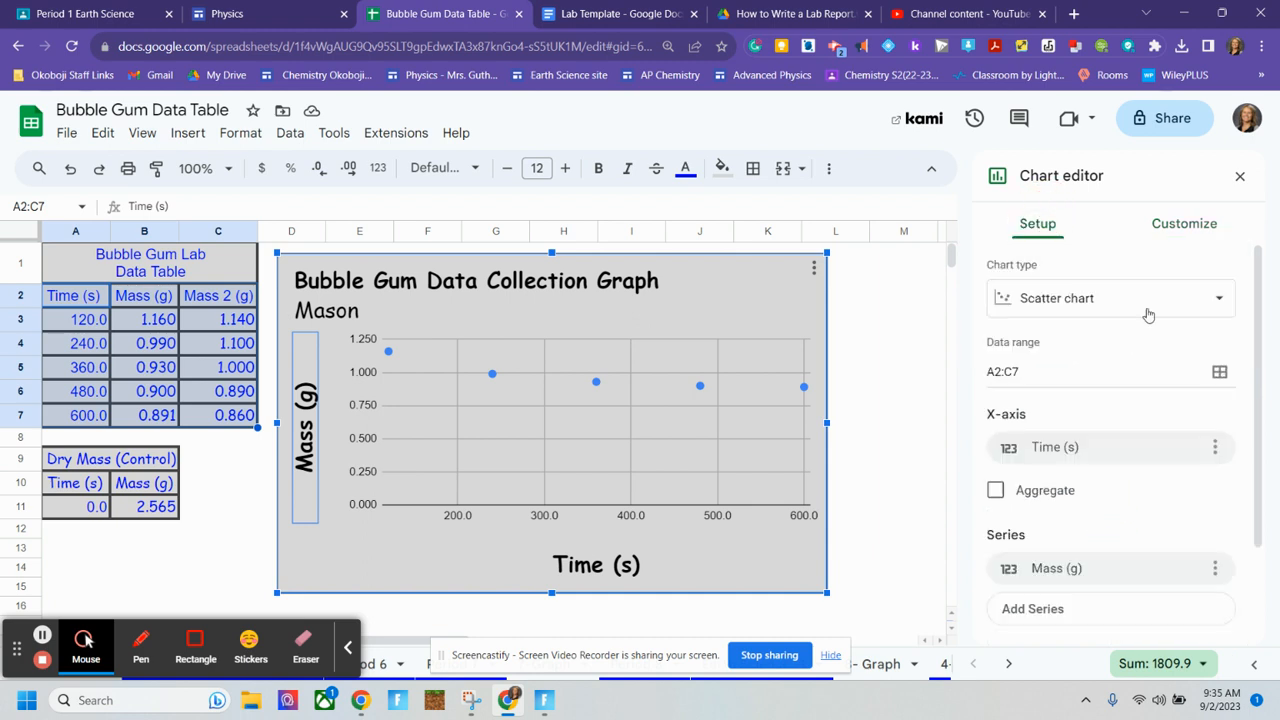
left_click(1201, 609)
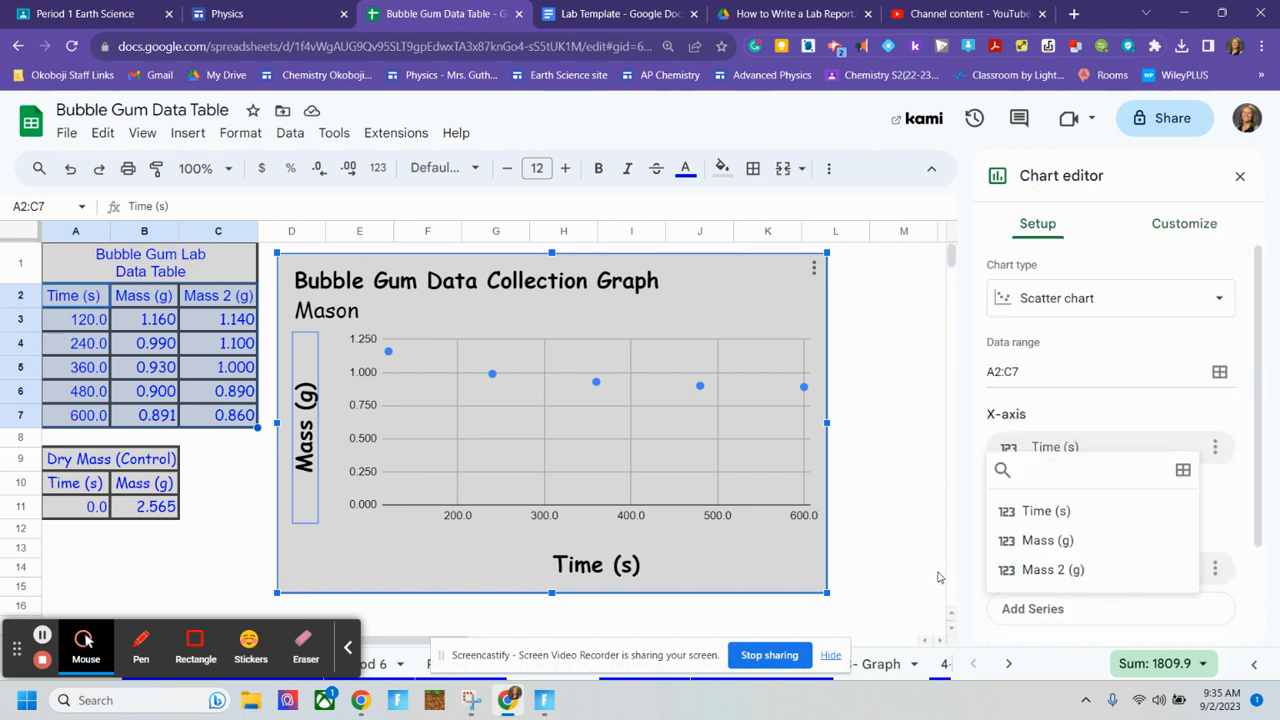
left_click(1094, 572)
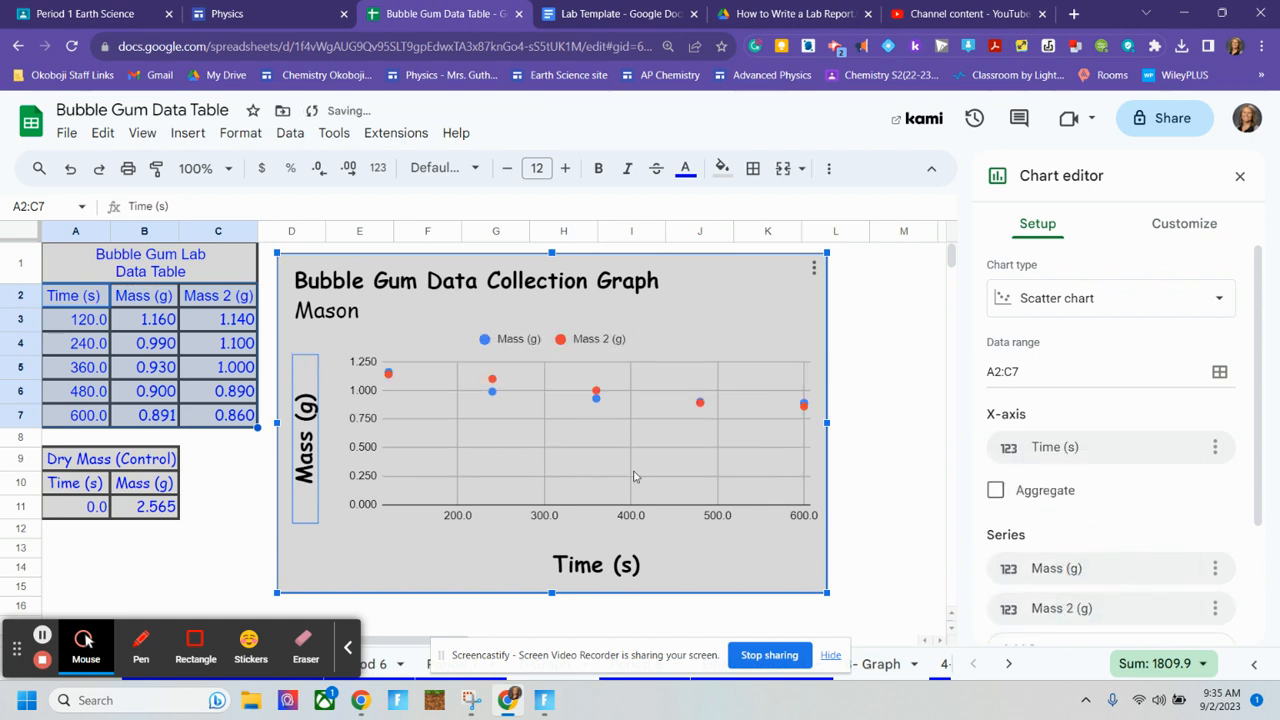
Choose the Mass (g) series for formatting and view the color options for its points.
left_click(1212, 223)
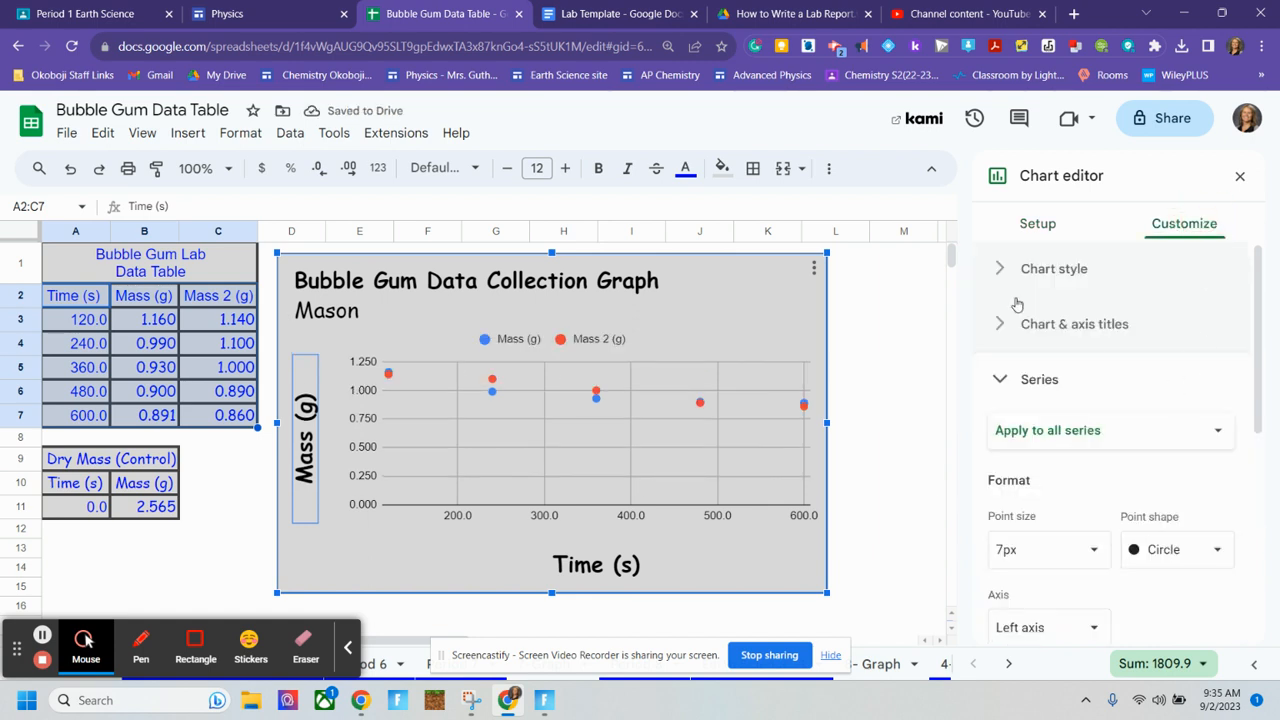
left_click(1126, 437)
left_click(1084, 459)
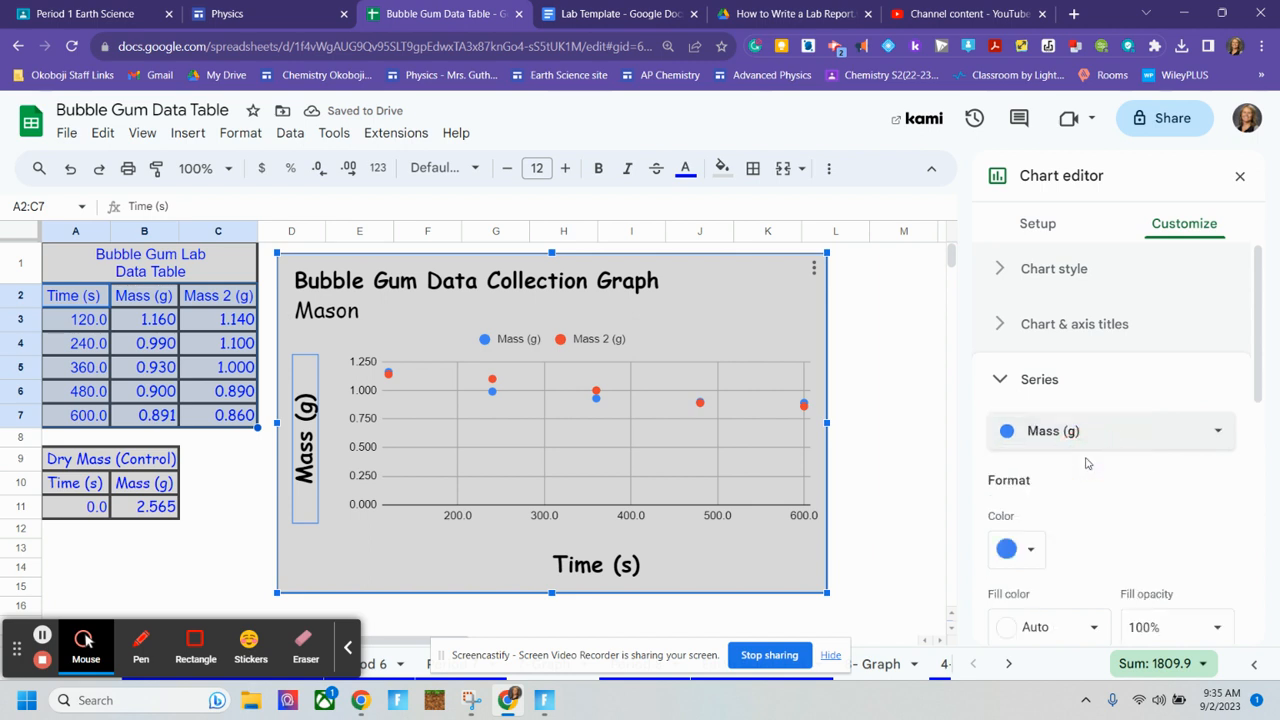
scroll(1106, 491, "down", 2)
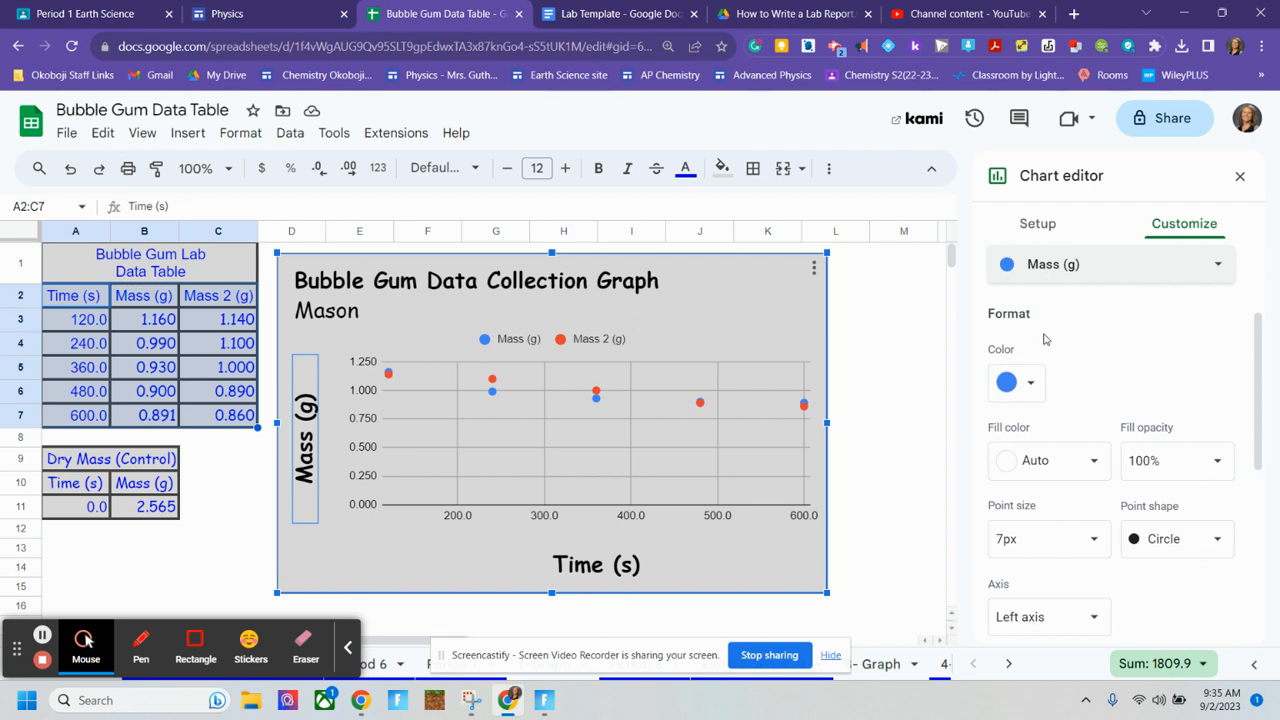
left_click(1027, 384)
left_click(1155, 334)
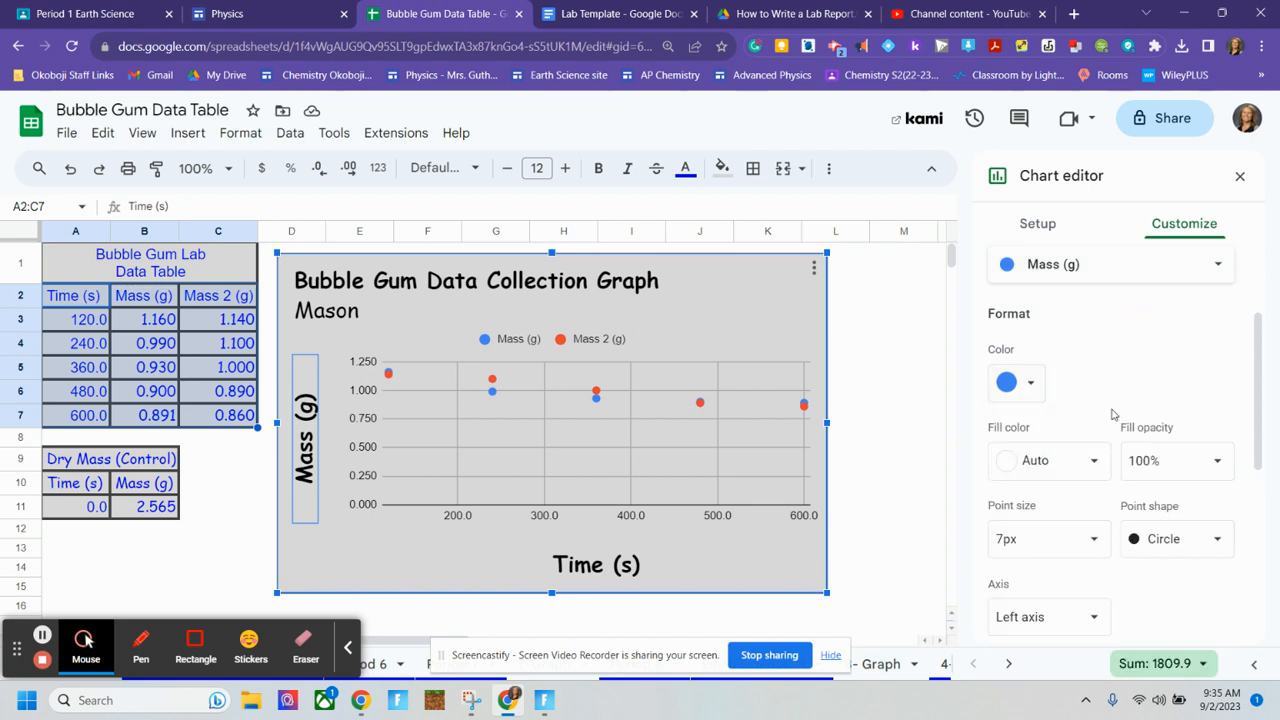
Change the point shape of the Mass (g) series to Triangle.
scroll(1122, 316, "up", 2)
left_click(1060, 431)
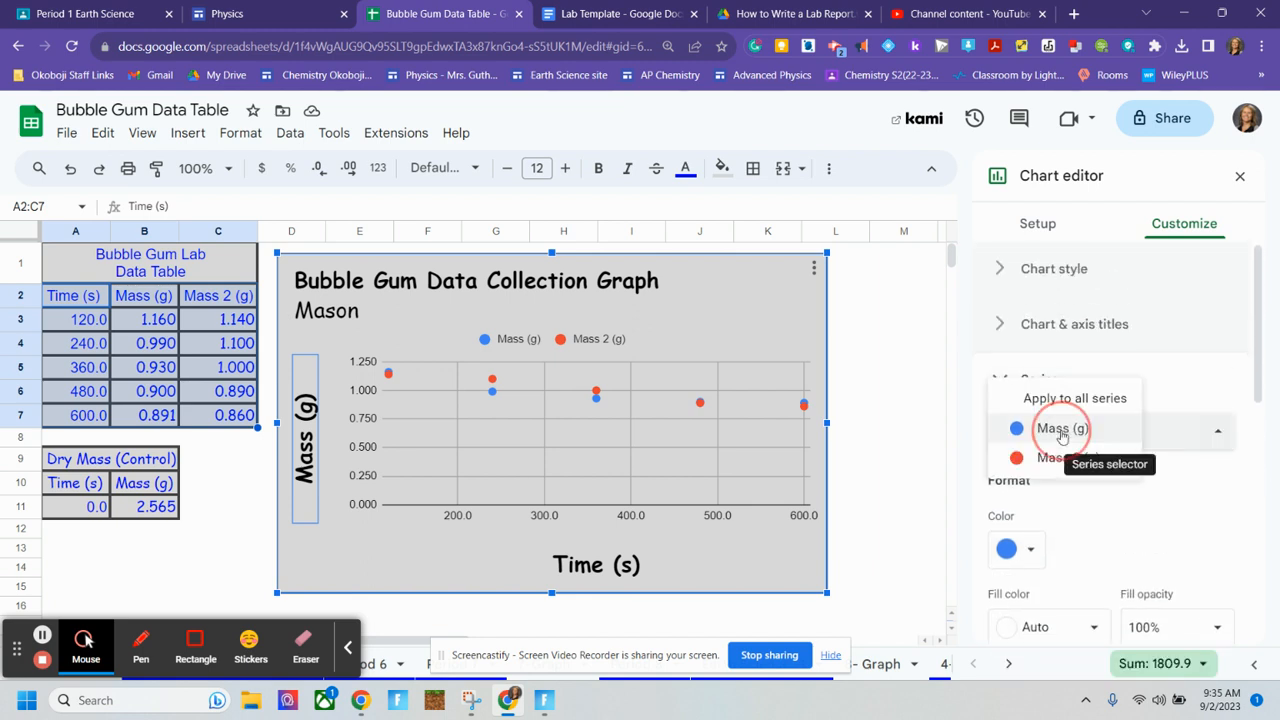
left_click(1081, 464)
left_click(1071, 429)
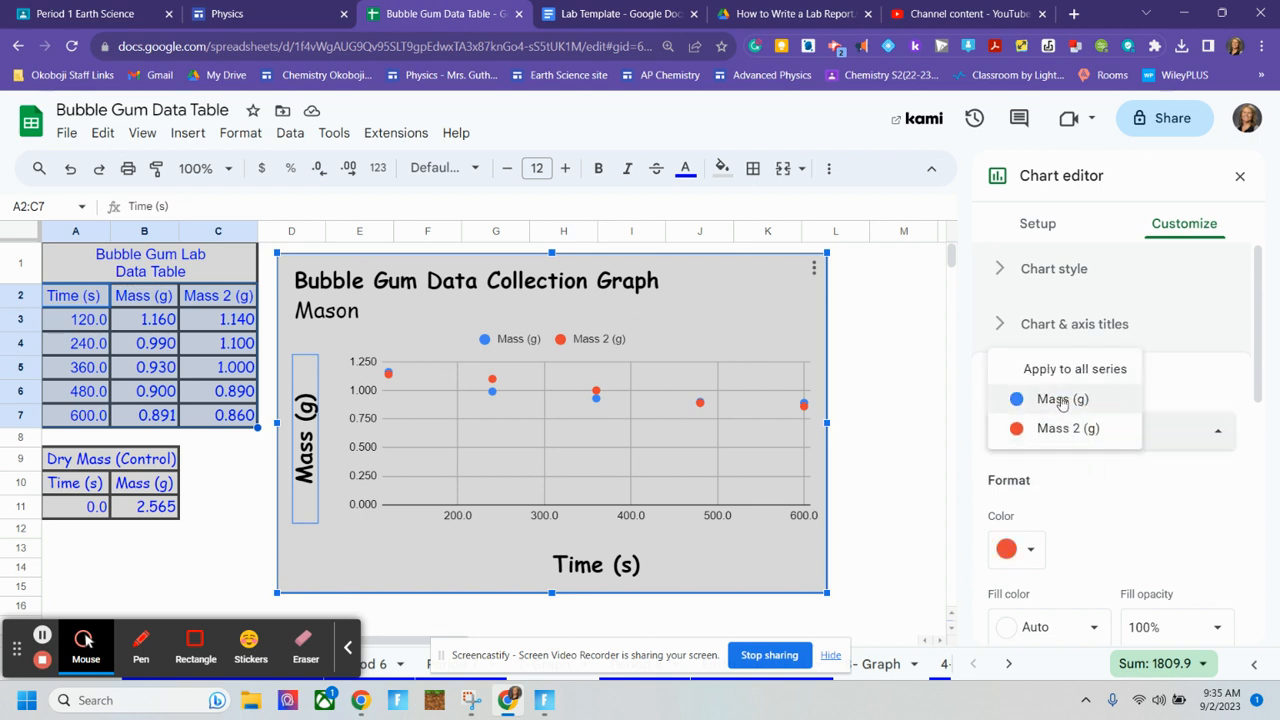
left_click(1053, 398)
scroll(1089, 522, "down", 3)
left_click(1171, 456)
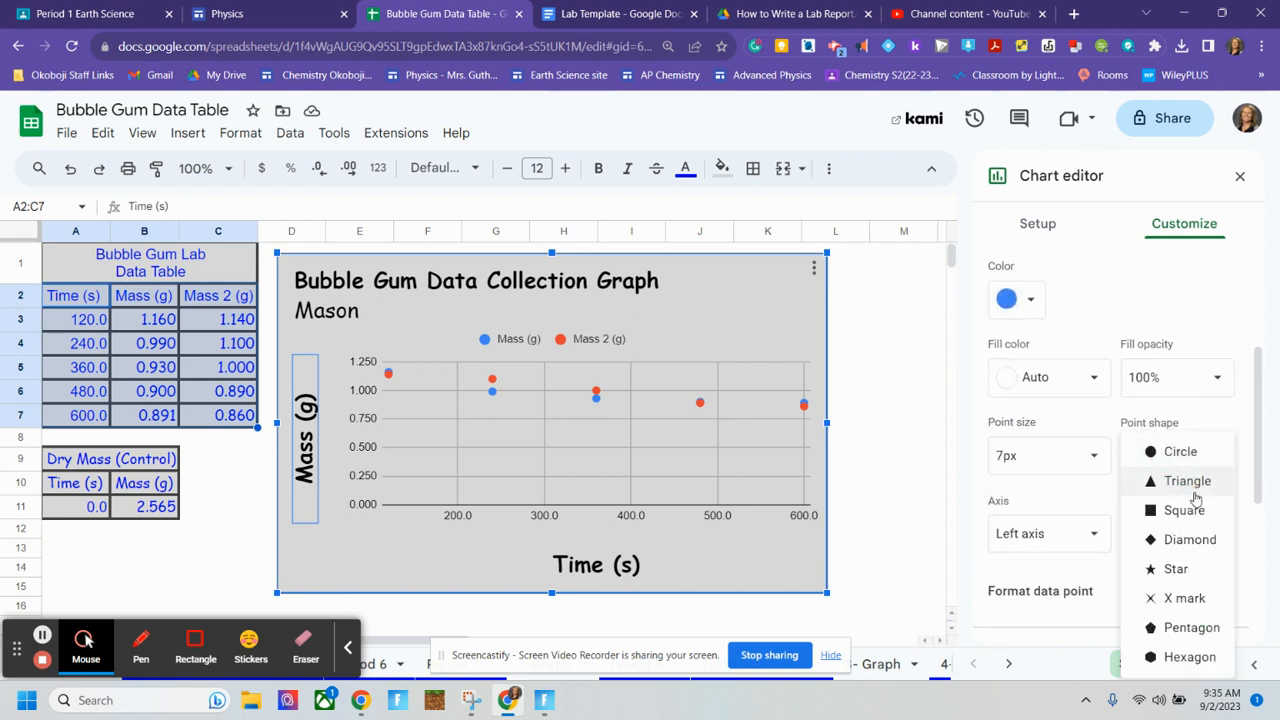
left_click(1176, 480)
Format the Mass 2 (g) series with star-shaped points at a size of 10px.
scroll(1096, 376, "up", 3)
left_click(1063, 425)
left_click(1085, 460)
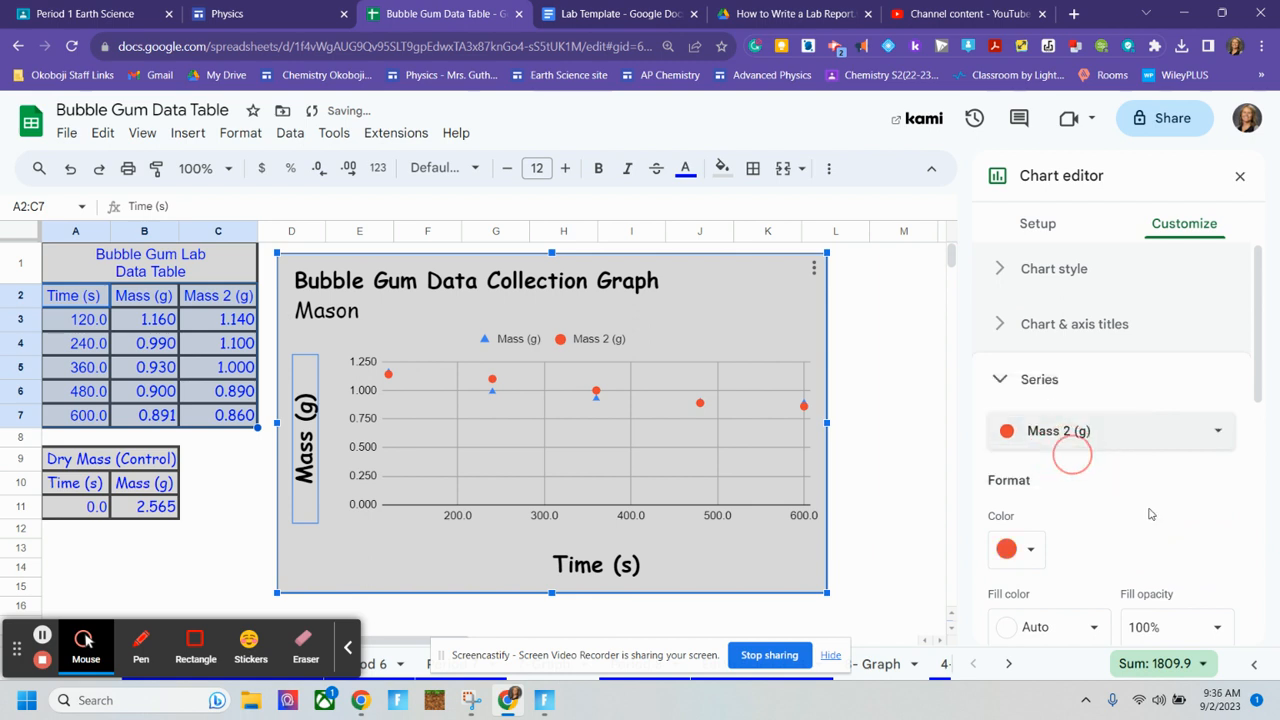
scroll(1150, 505, "down", 3)
left_click(1165, 460)
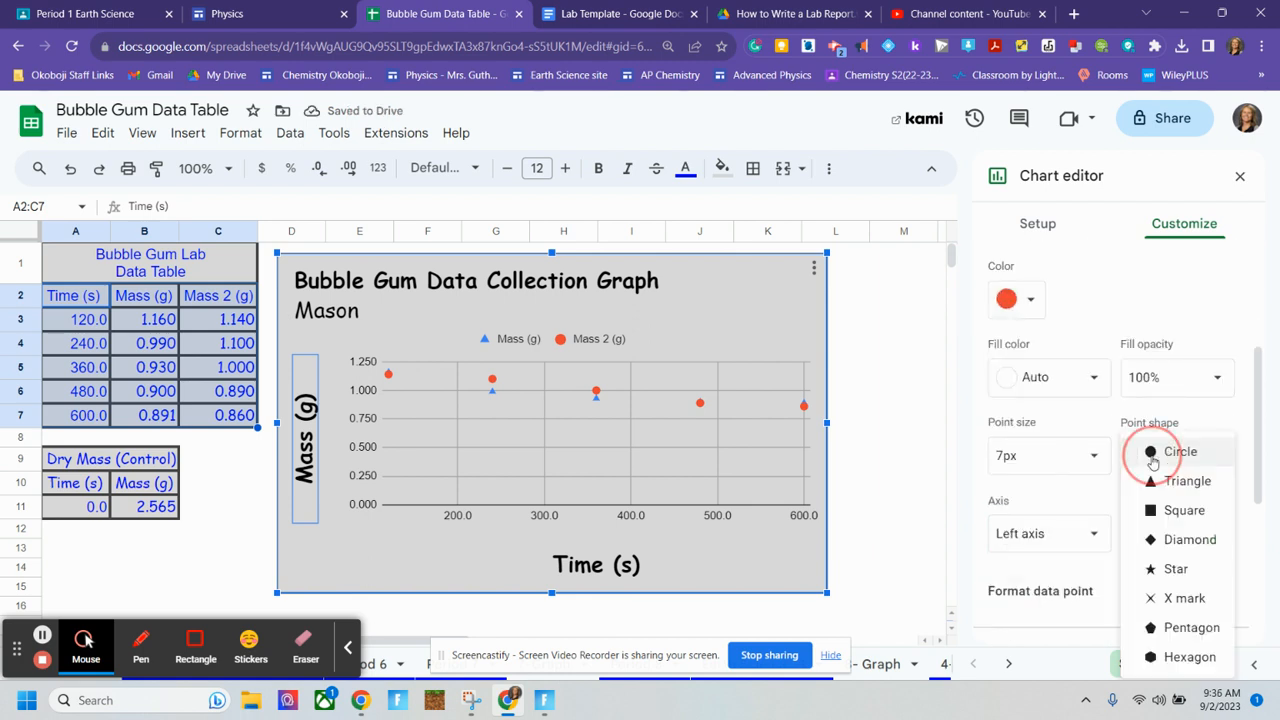
left_click(1174, 565)
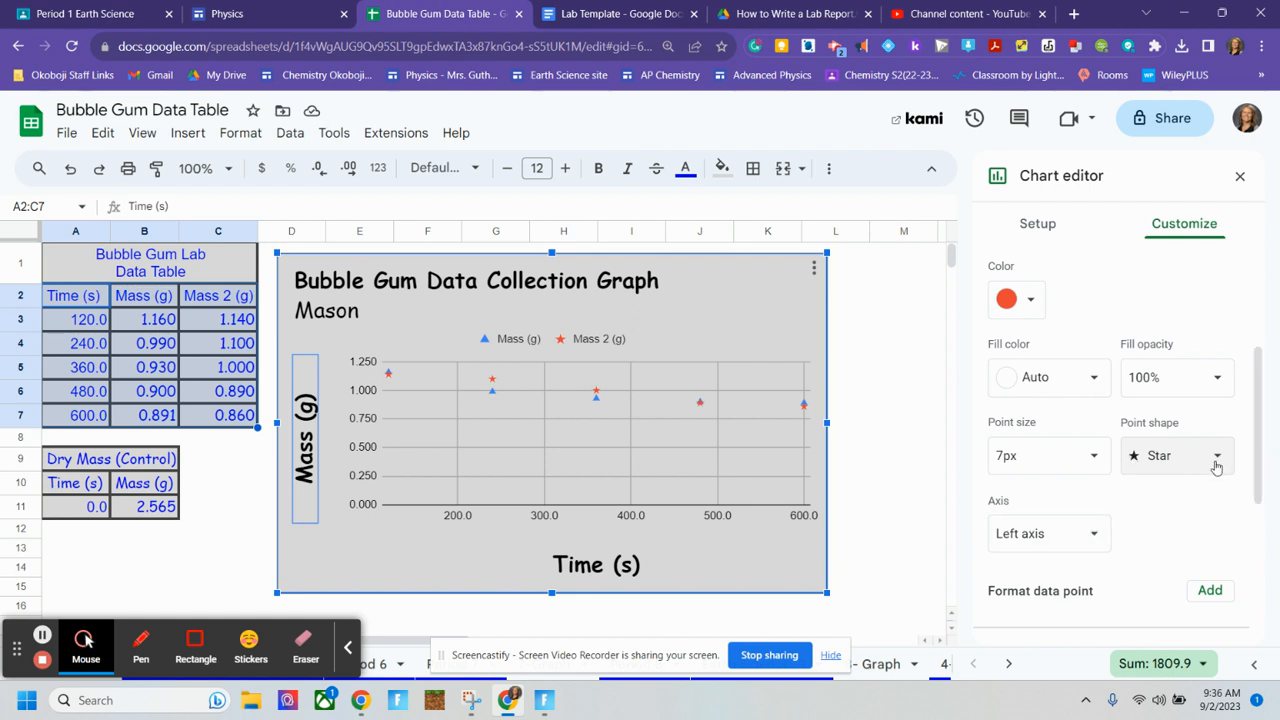
left_click(1094, 455)
left_click(1037, 586)
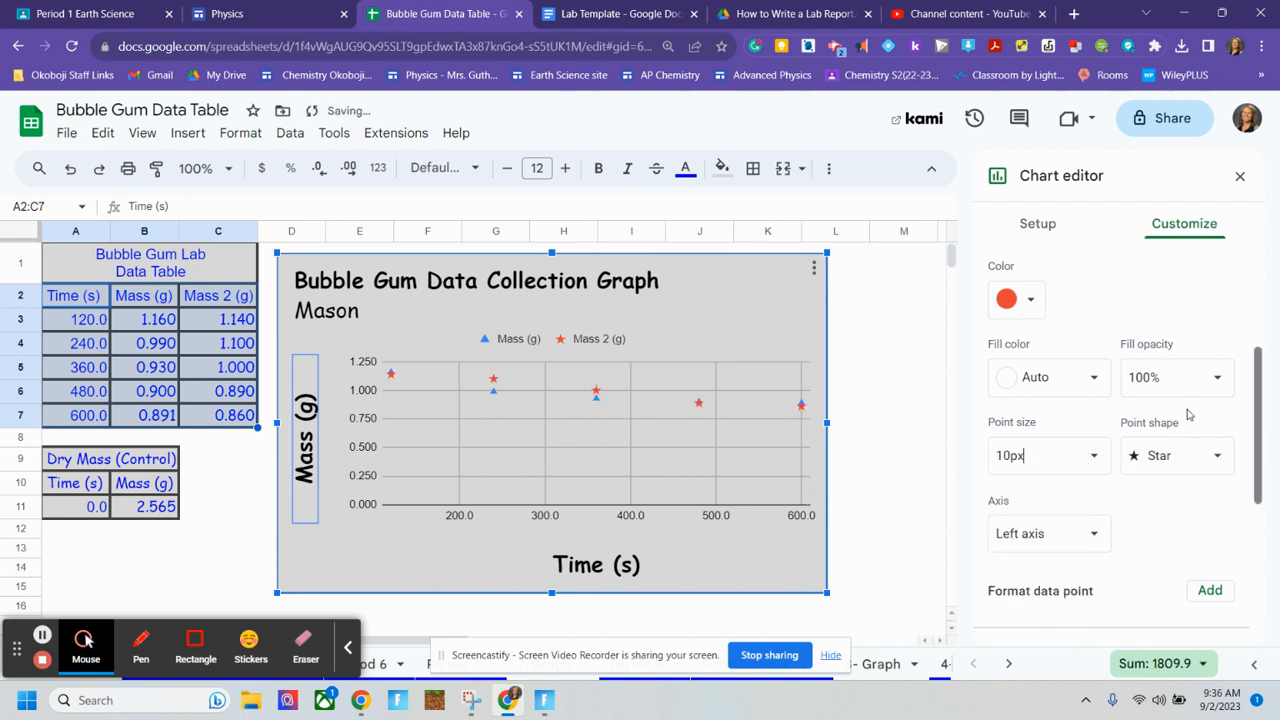
Add a trendline to the Mass (g) series.
scroll(1110, 330, "up", 3)
left_click(1036, 430)
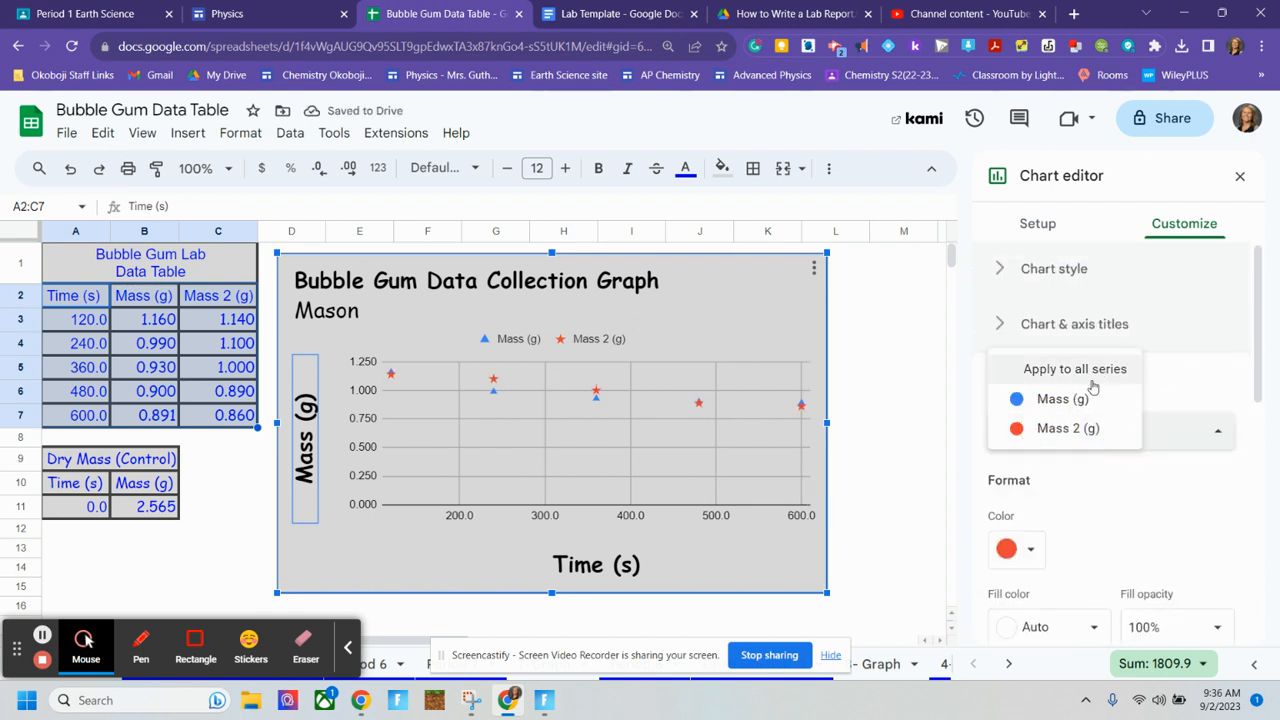
left_click(1062, 399)
left_click(1018, 549)
left_click(1094, 569)
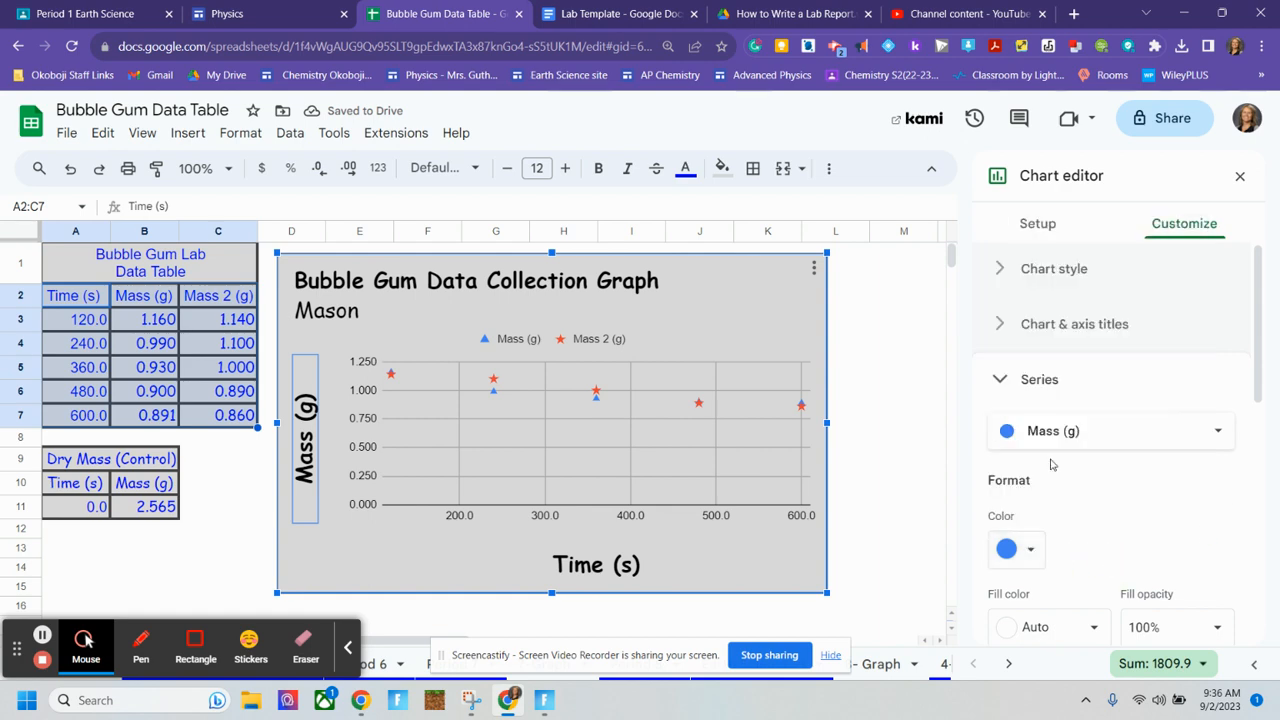
scroll(1120, 528, "down", 3)
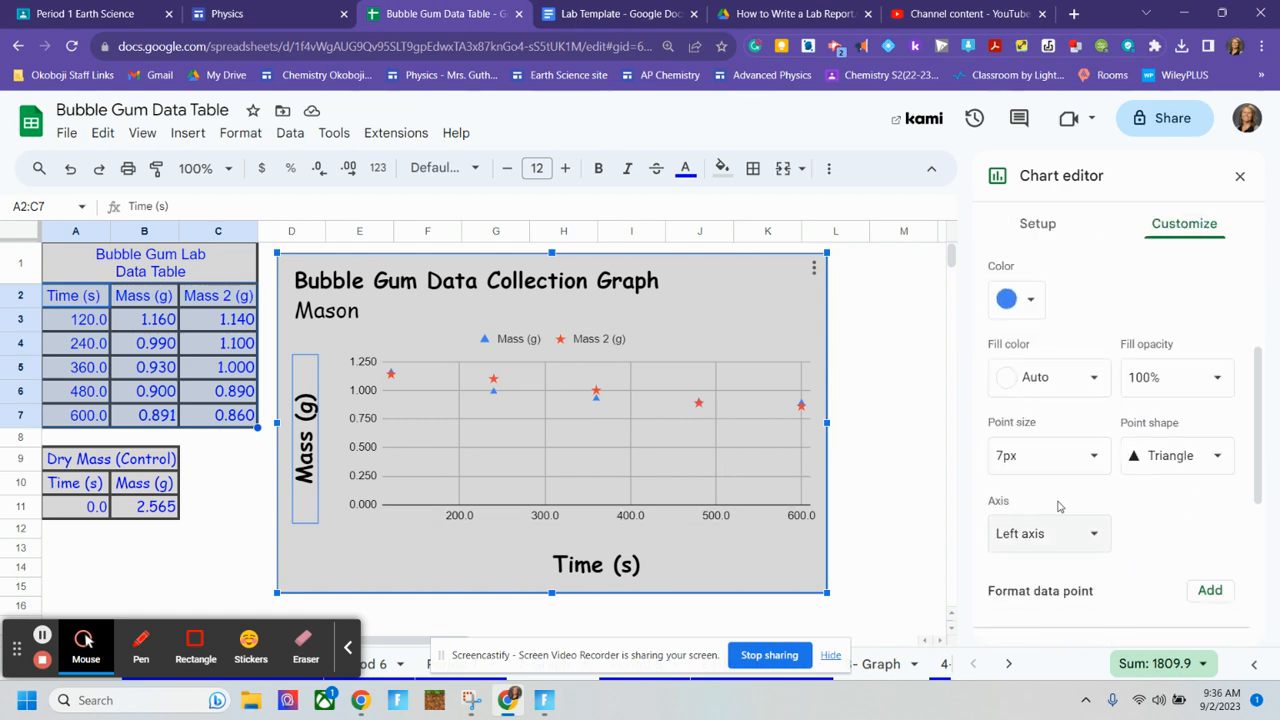
scroll(1137, 528, "down", 3)
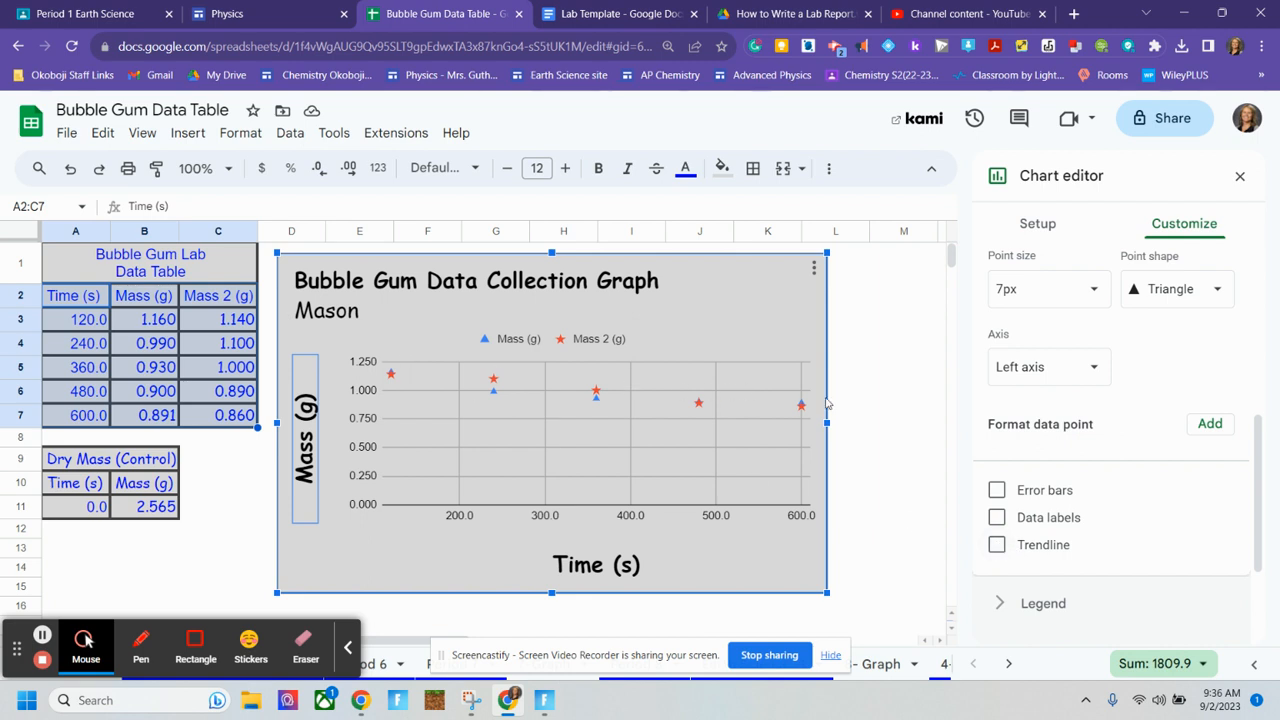
left_click(998, 548)
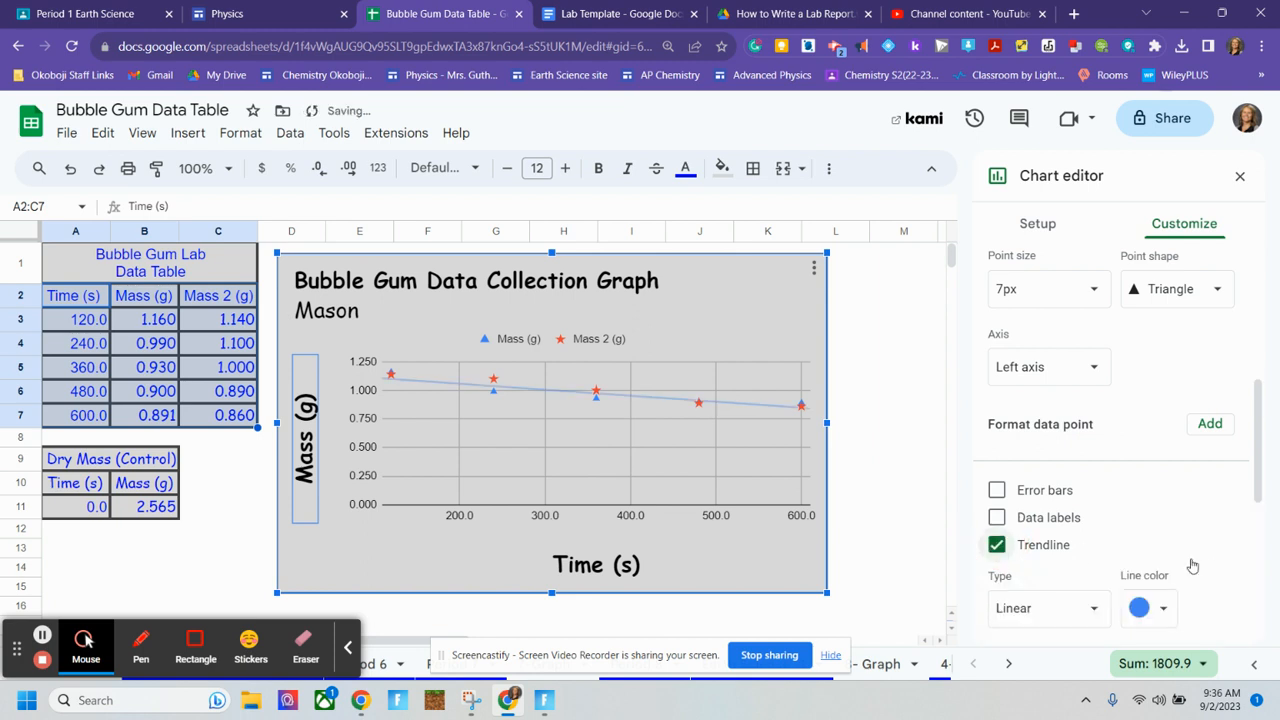
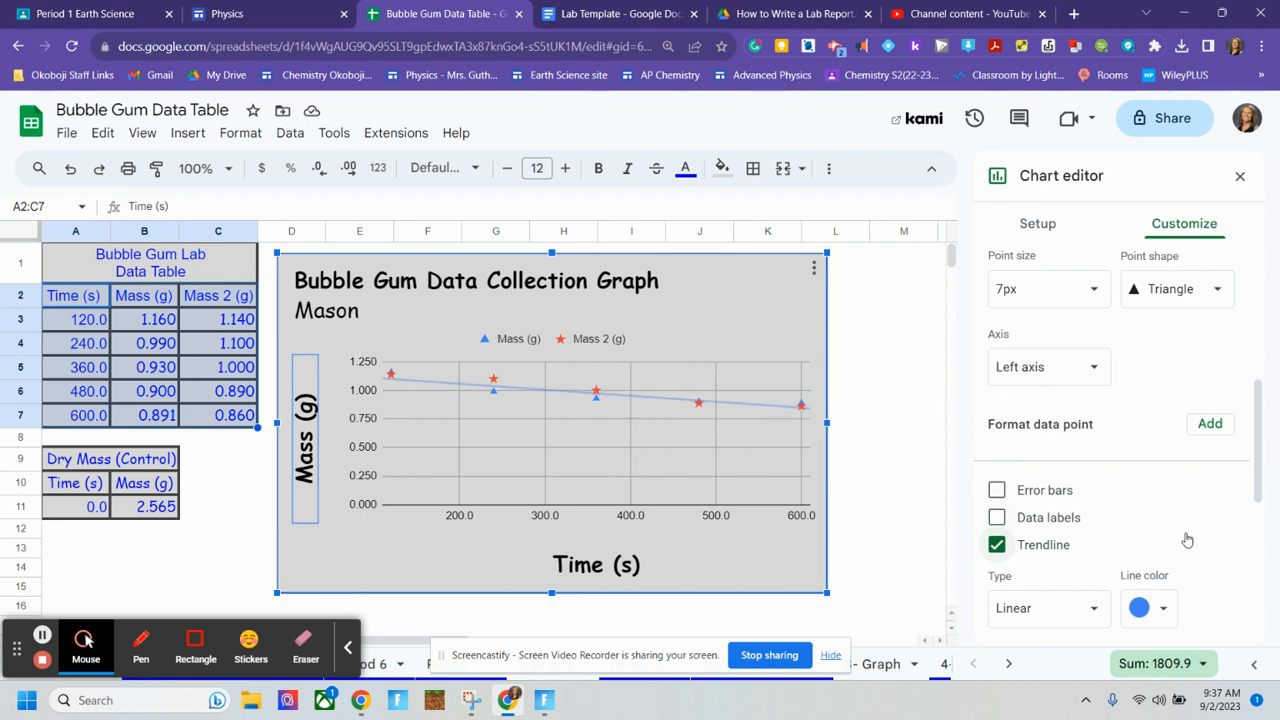
Use the Linear type for the Mass (g) trendline and color the line black.
scroll(1200, 545, "down", 2)
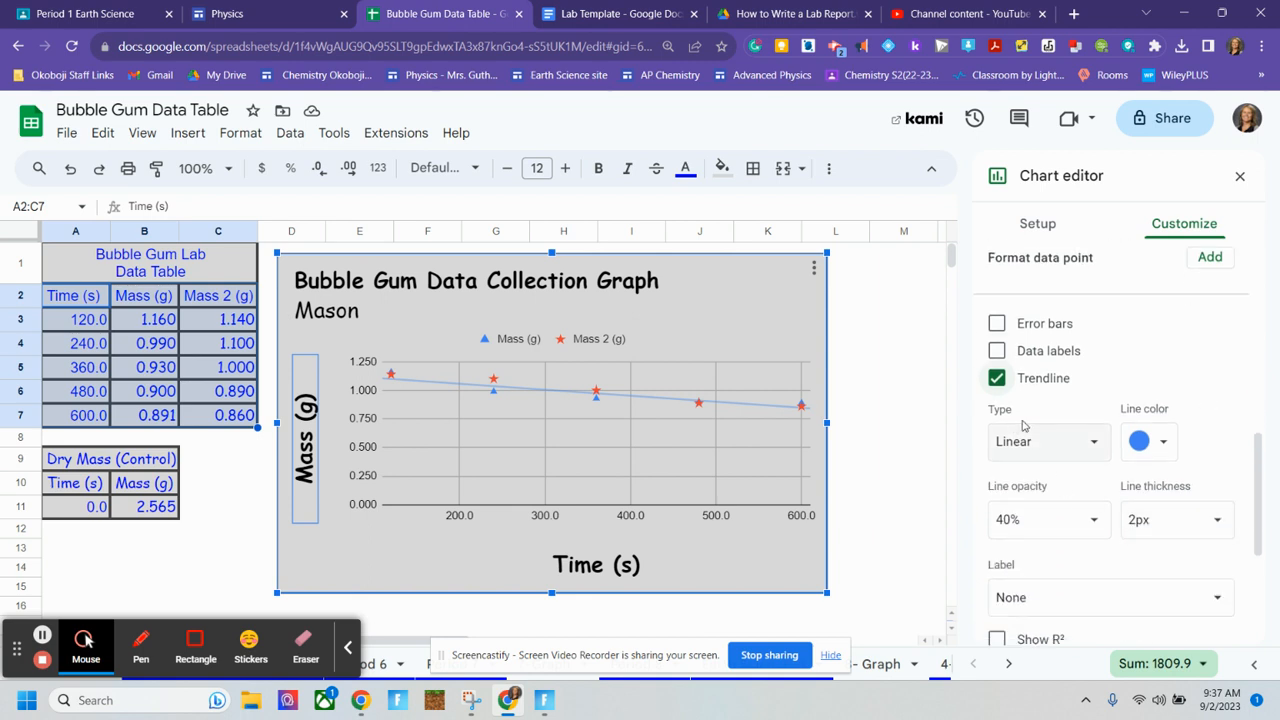
scroll(1183, 491, "up", 2)
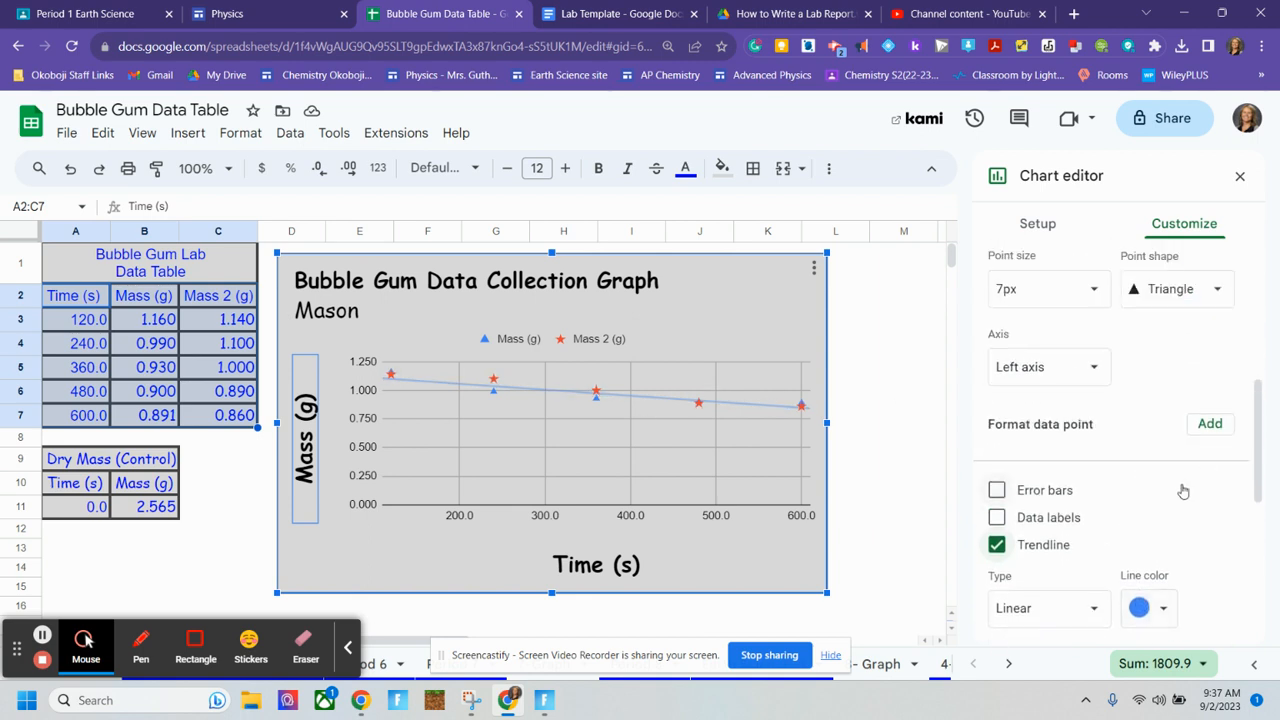
scroll(1135, 503, "down", 1)
left_click(1046, 525)
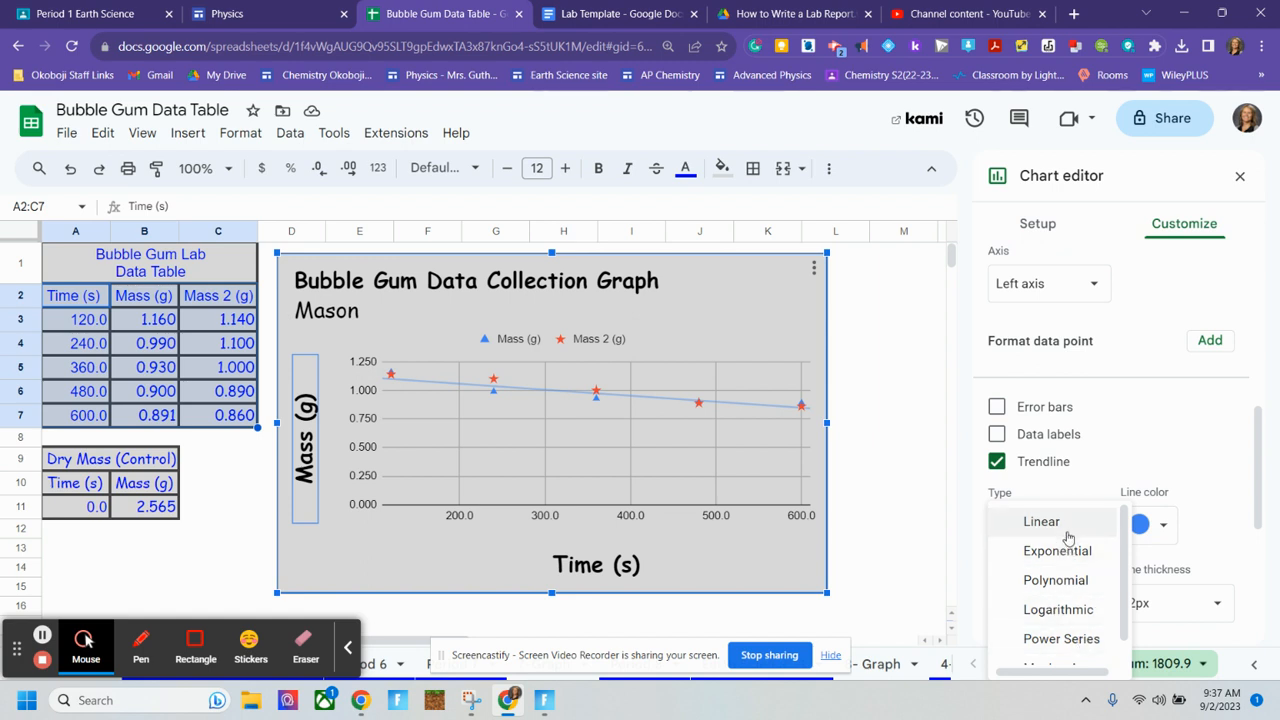
left_click(1068, 538)
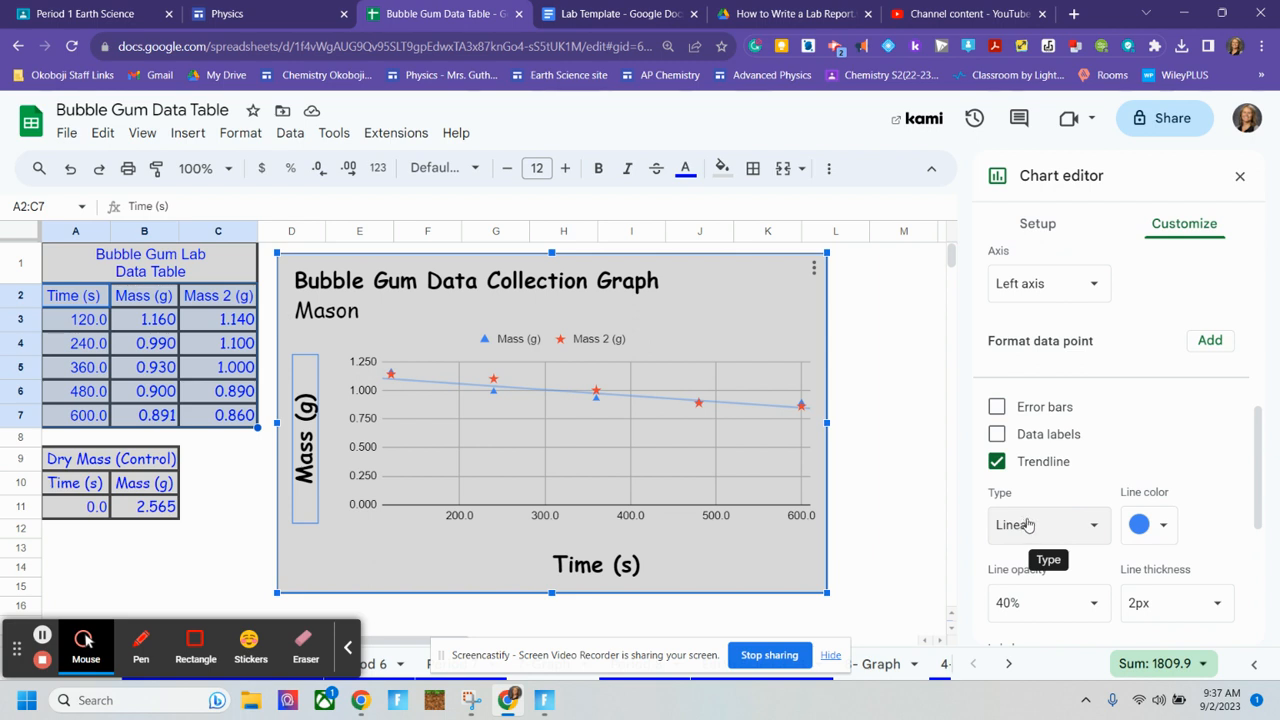
left_click(1141, 525)
left_click(979, 425)
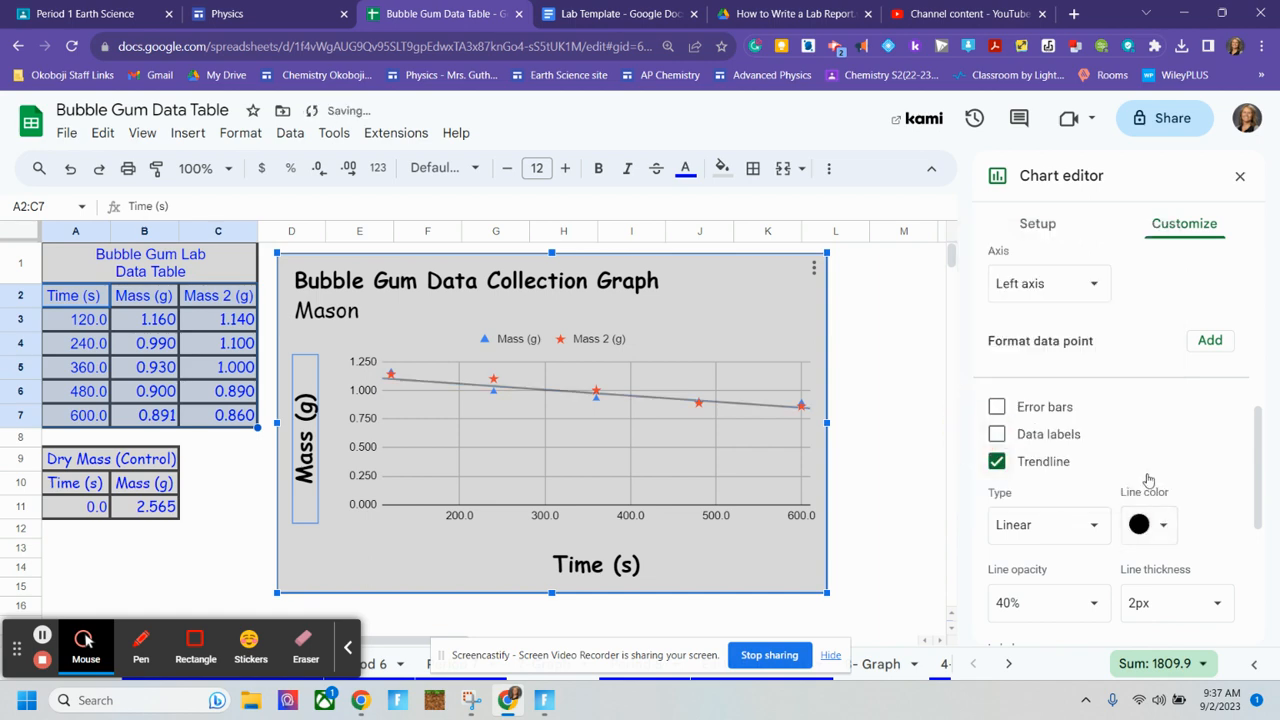
Remove the Mass 2 (g) series from the scatter chart.
scroll(993, 398, "down", 3)
scroll(993, 398, "up", 1)
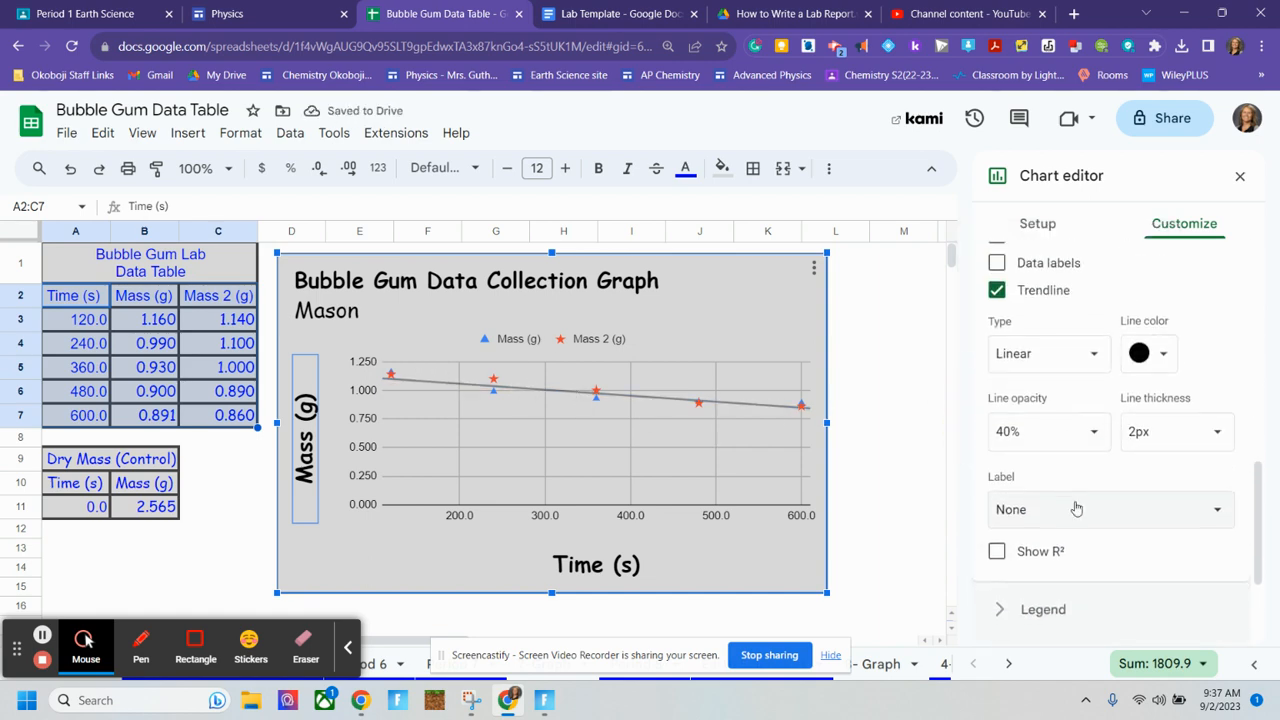
scroll(1072, 506, "up", 4)
scroll(1100, 435, "up", 3)
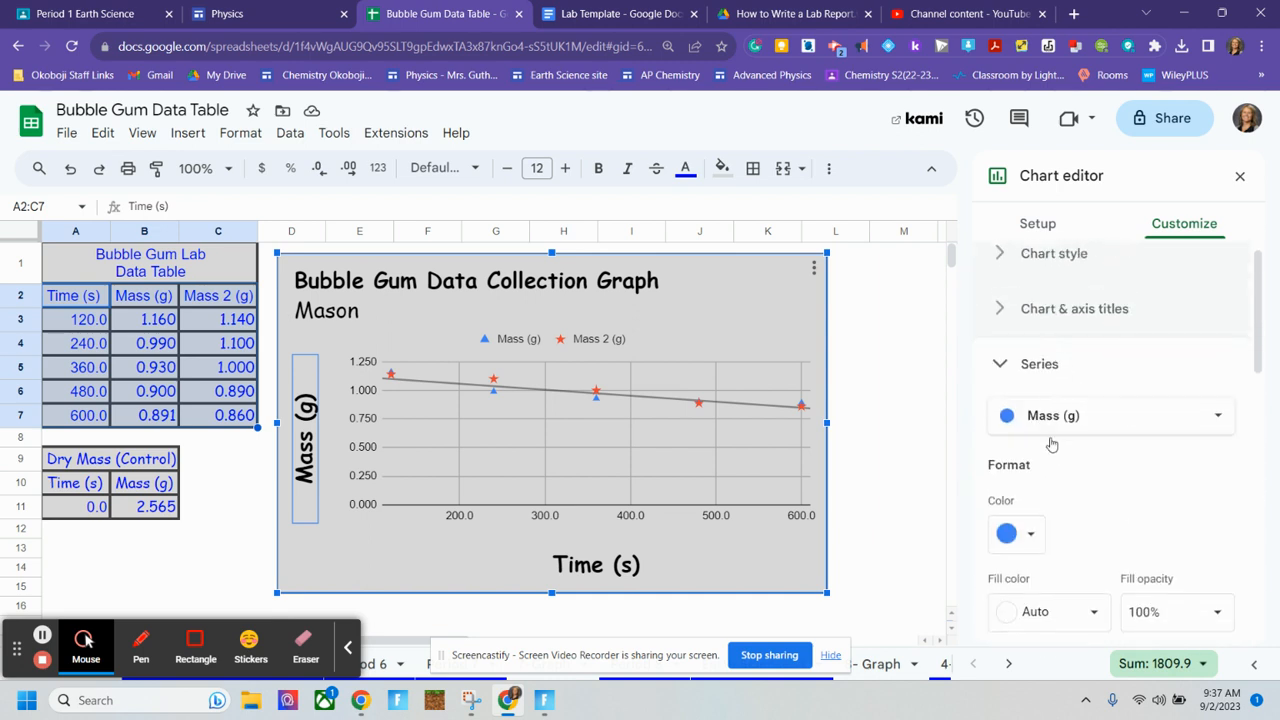
left_click(1078, 414)
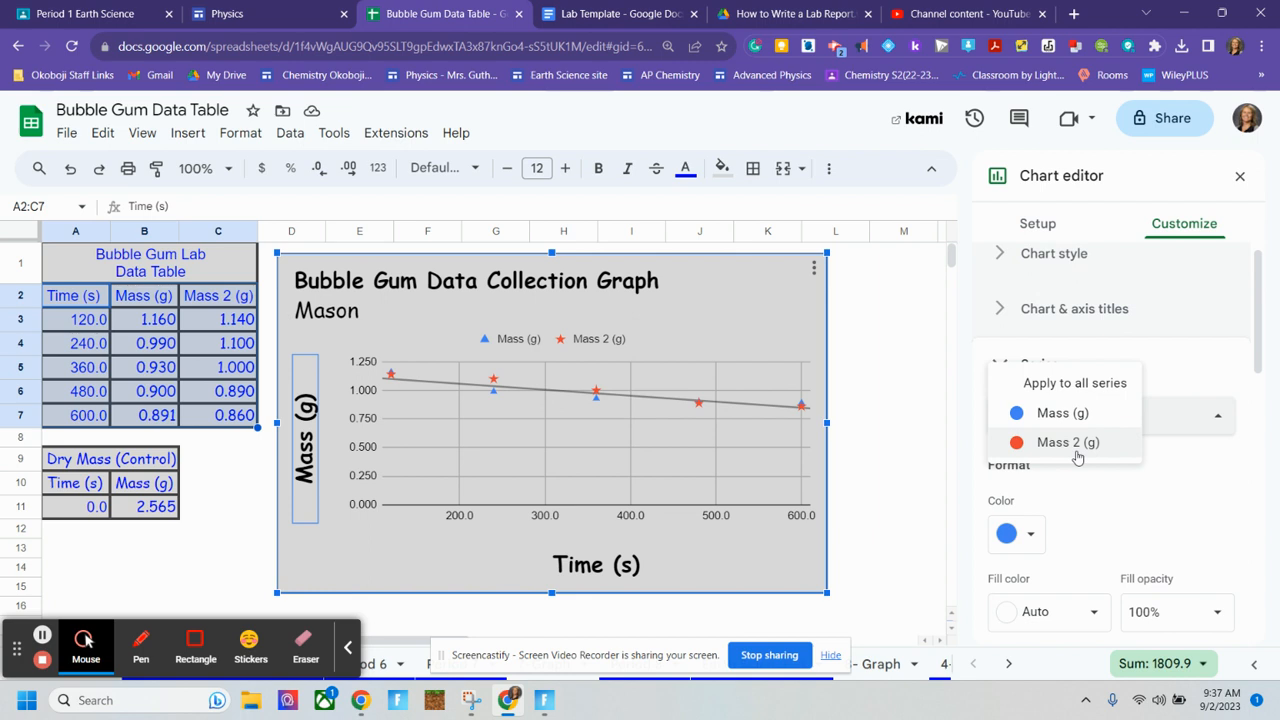
left_click(1154, 503)
left_click(1040, 225)
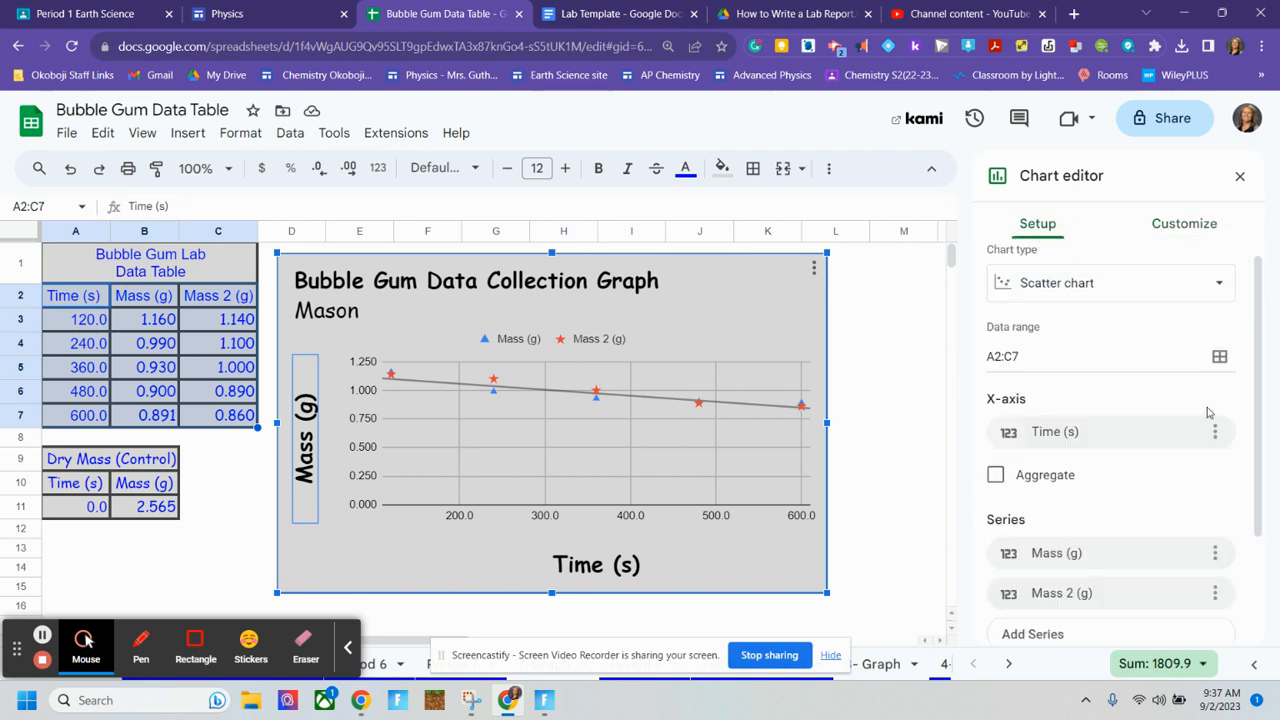
left_click(1215, 593)
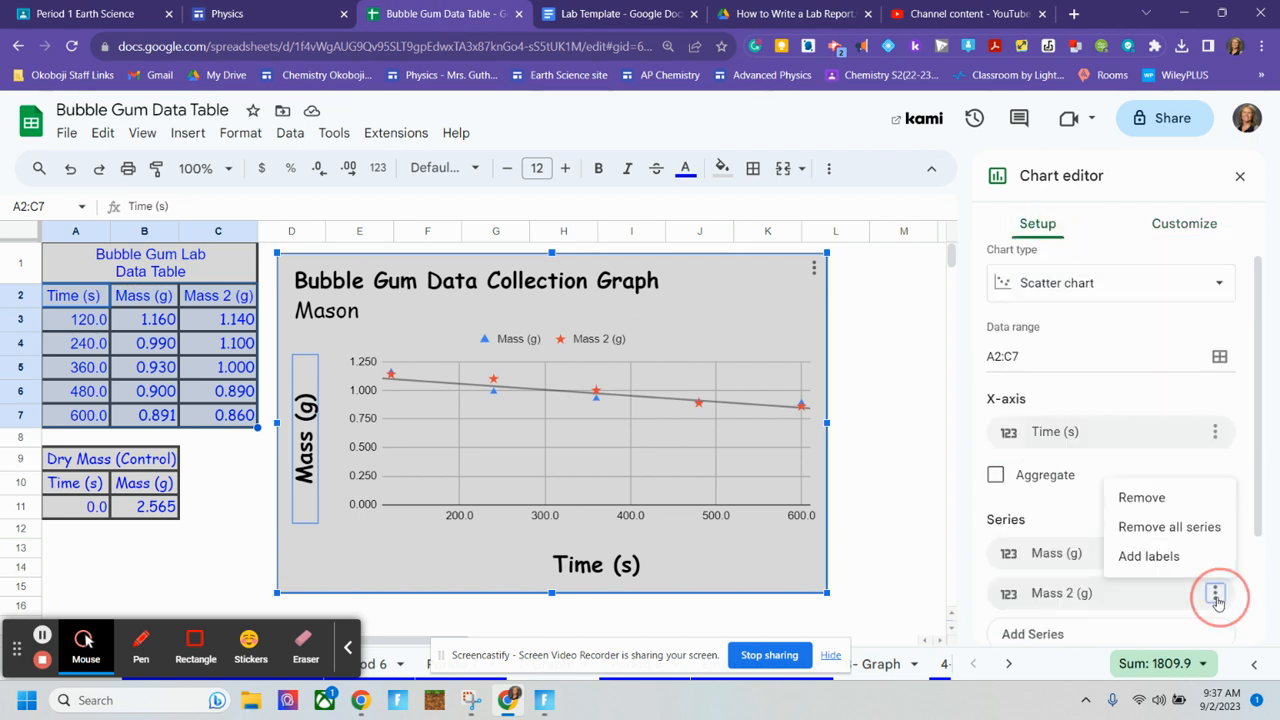
left_click(1160, 497)
Set the line opacity of the black Mass (g) trendline to 100%.
left_click(1157, 227)
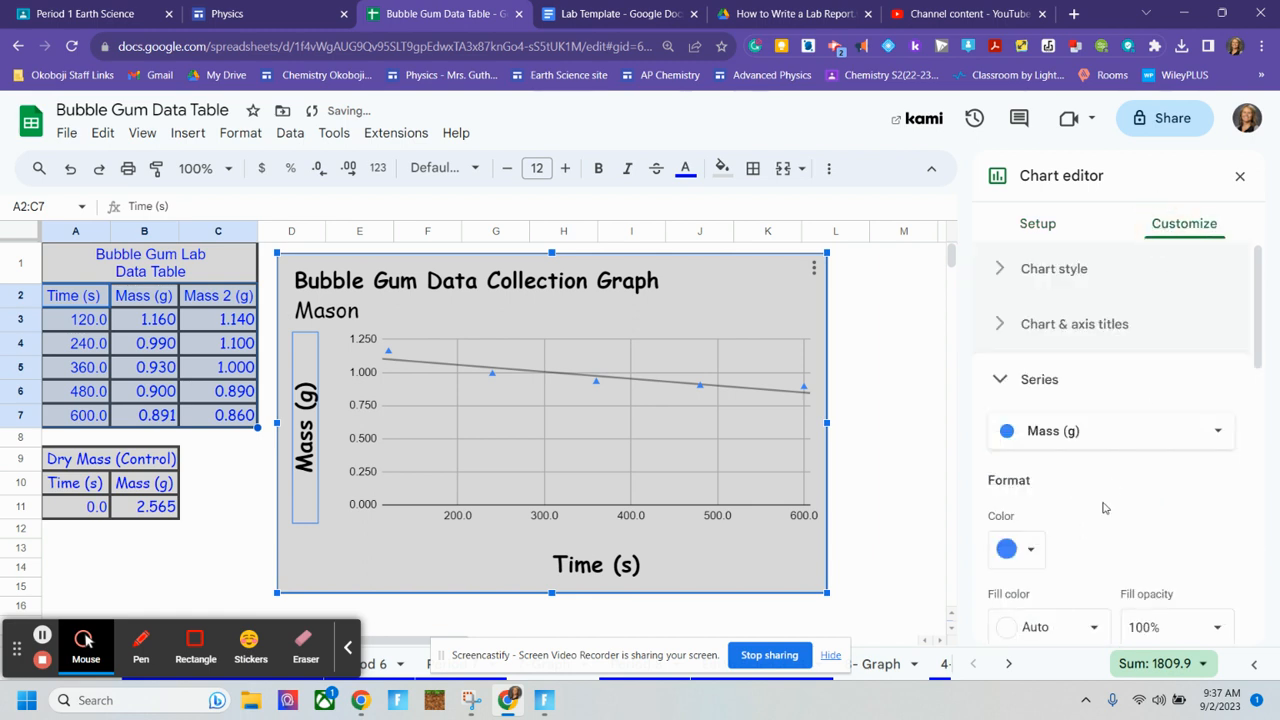
scroll(1100, 506, "down", 3)
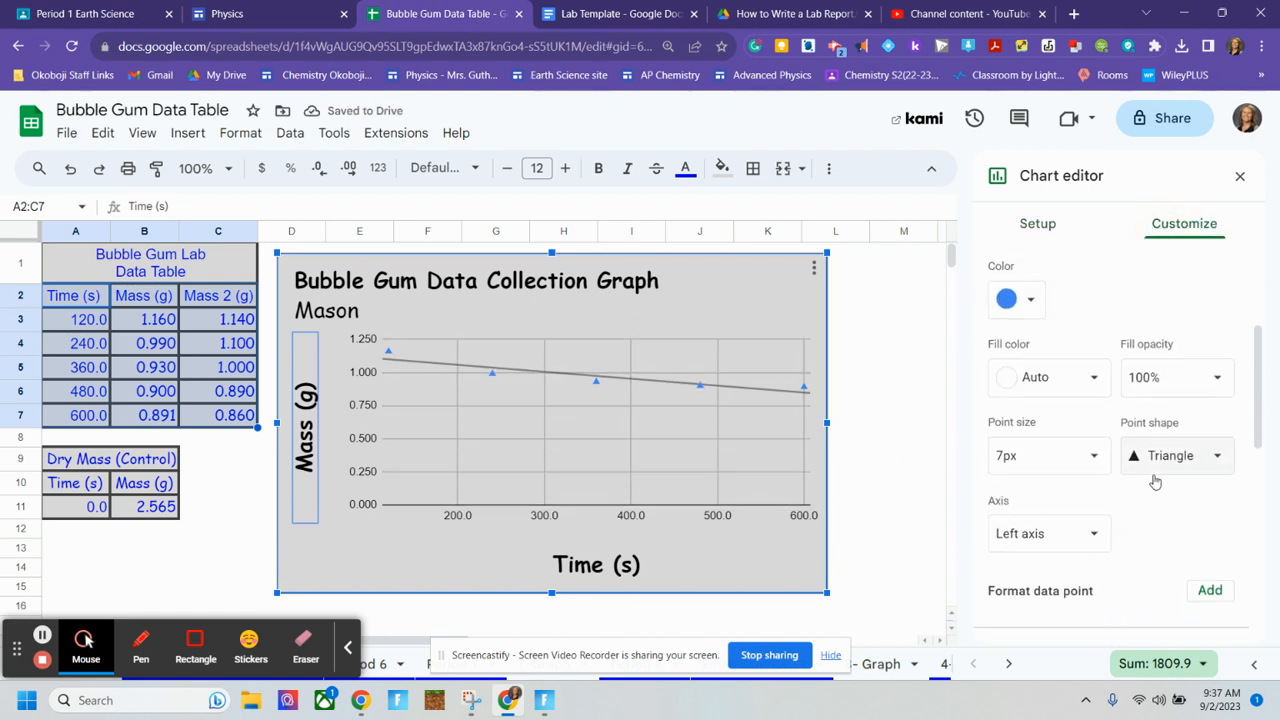
scroll(1100, 440, "down", 2)
scroll(1089, 474, "down", 1)
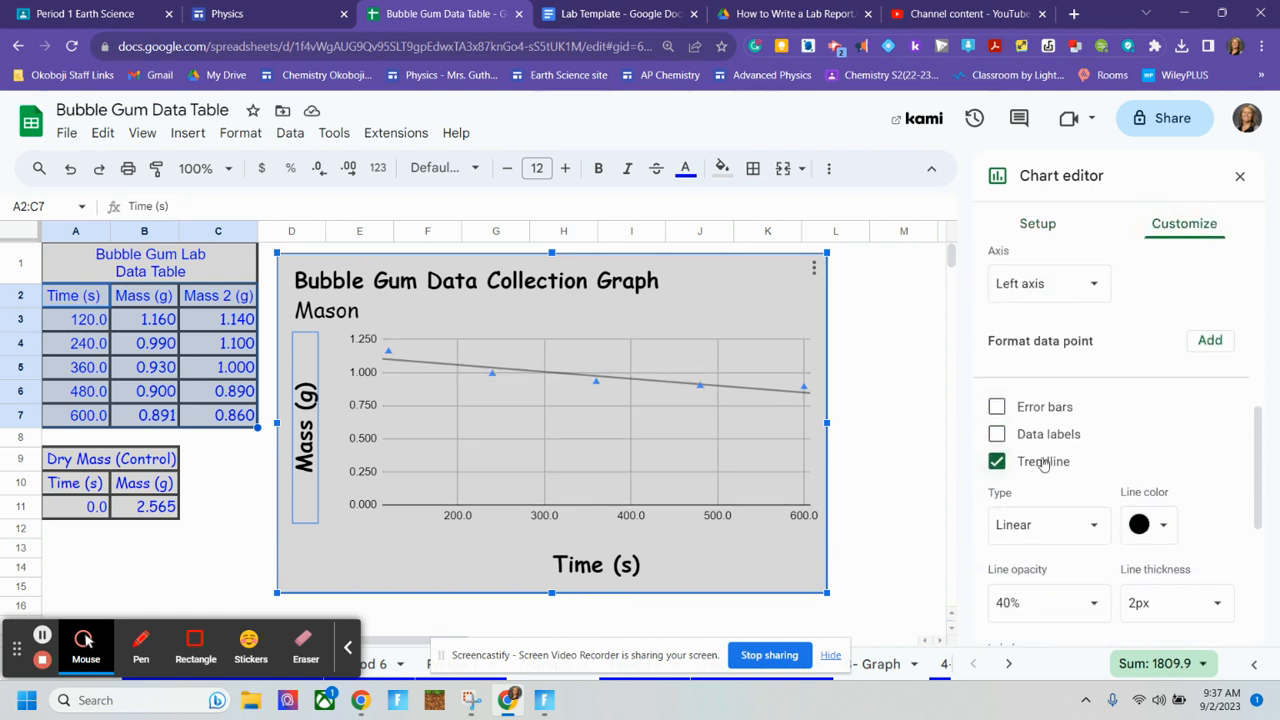
left_click(1160, 528)
left_click(979, 425)
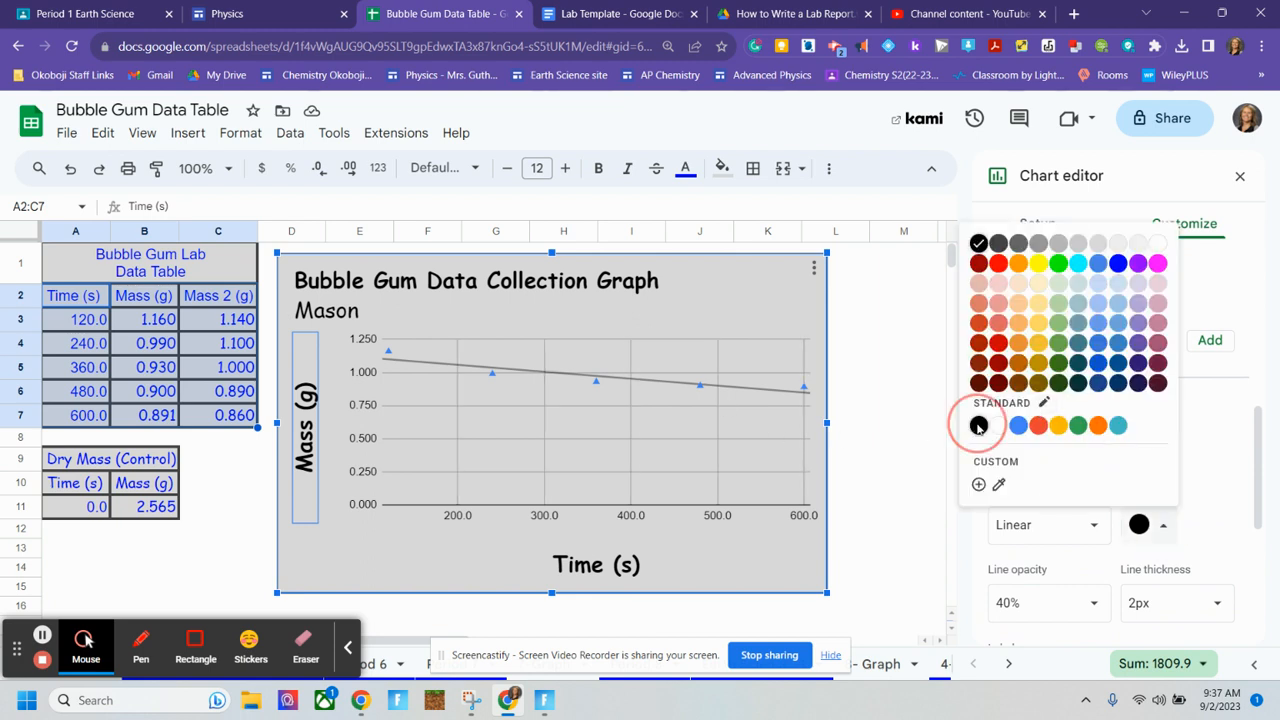
left_click(1066, 598)
left_click(1036, 563)
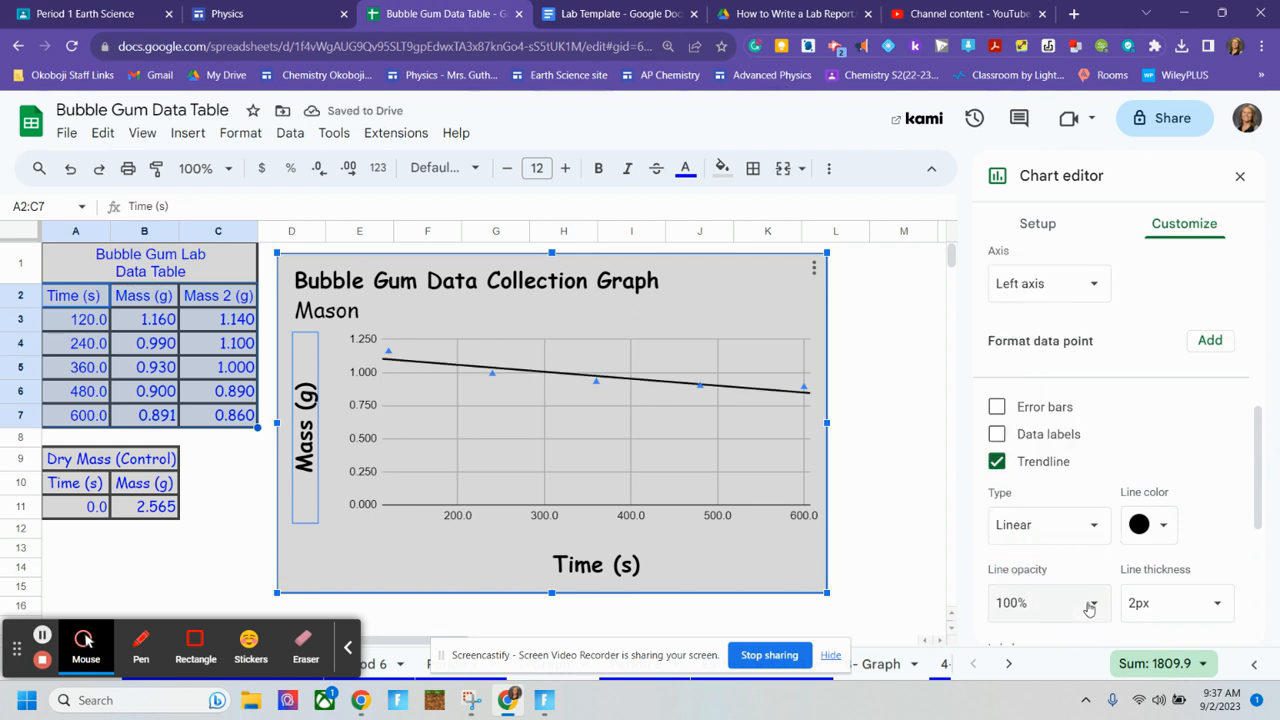
Try a 40% line opacity on the trendline for comparison and restore it to 100%.
left_click(1090, 606)
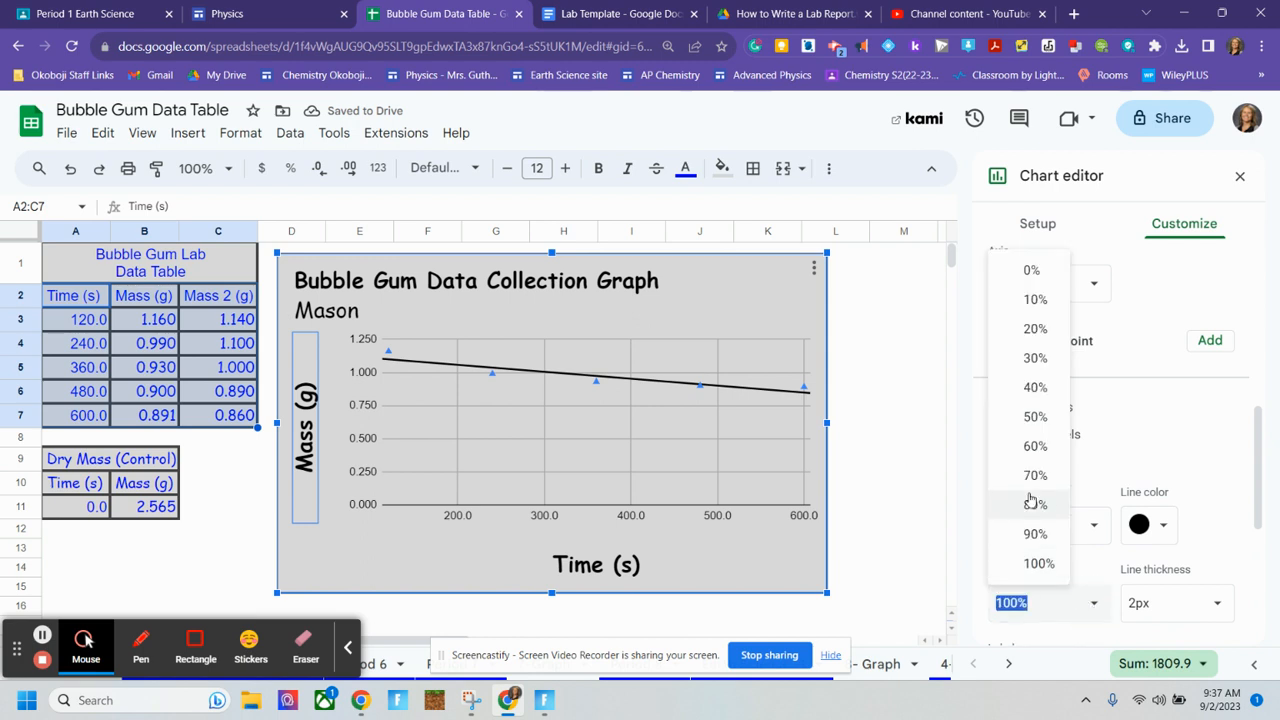
left_click(1025, 388)
left_click(1077, 602)
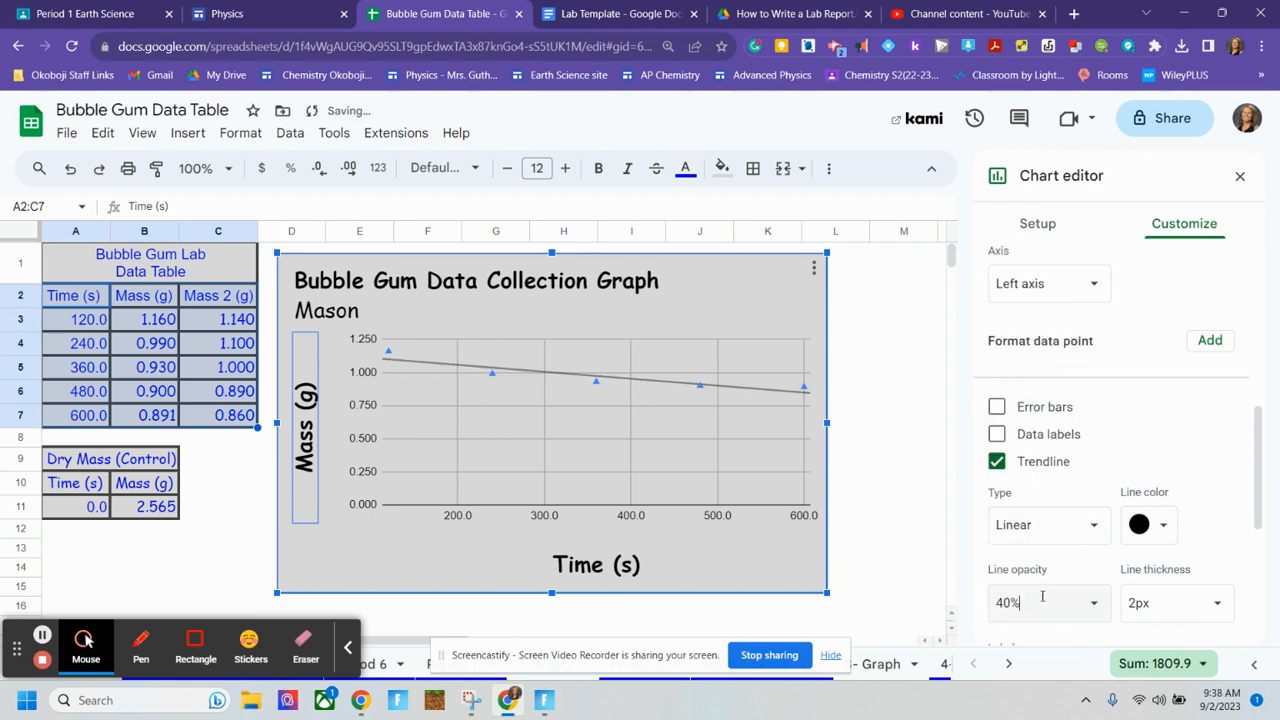
left_click(1043, 595)
left_click(1081, 604)
left_click(1094, 604)
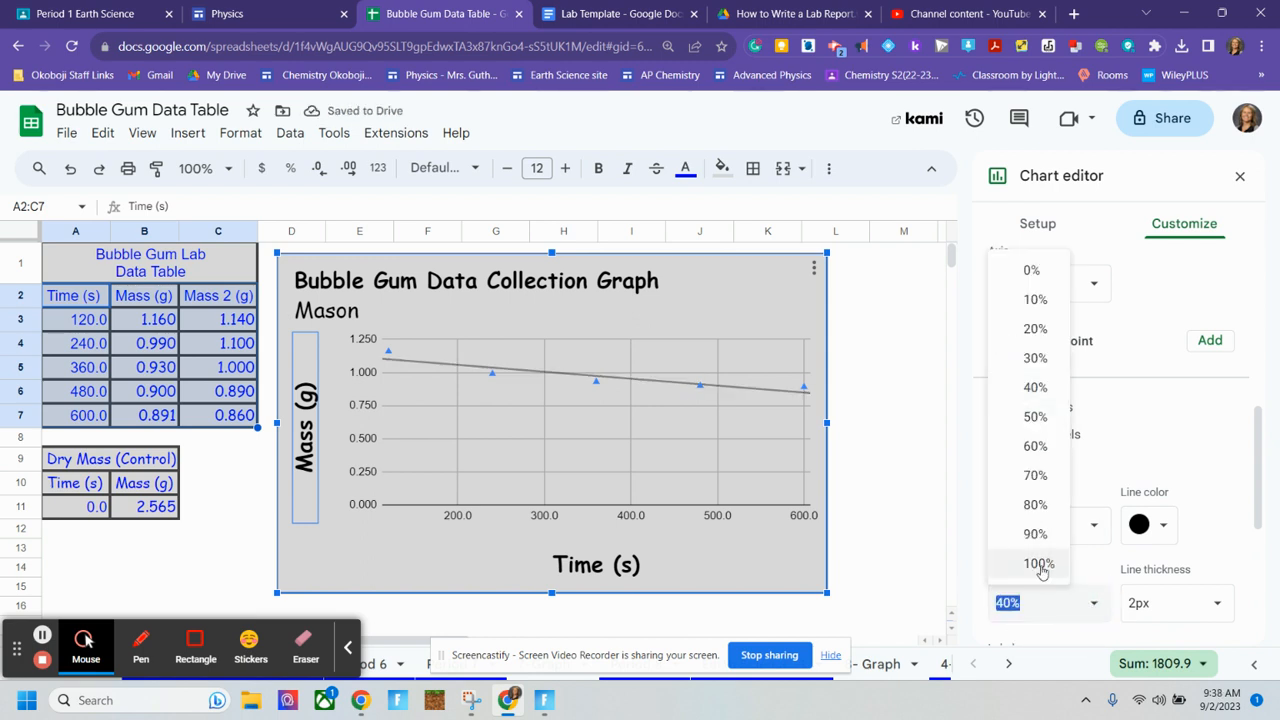
left_click(1040, 565)
Set the trendline's line thickness to 4px.
scroll(1158, 541, "down", 1)
left_click(1175, 519)
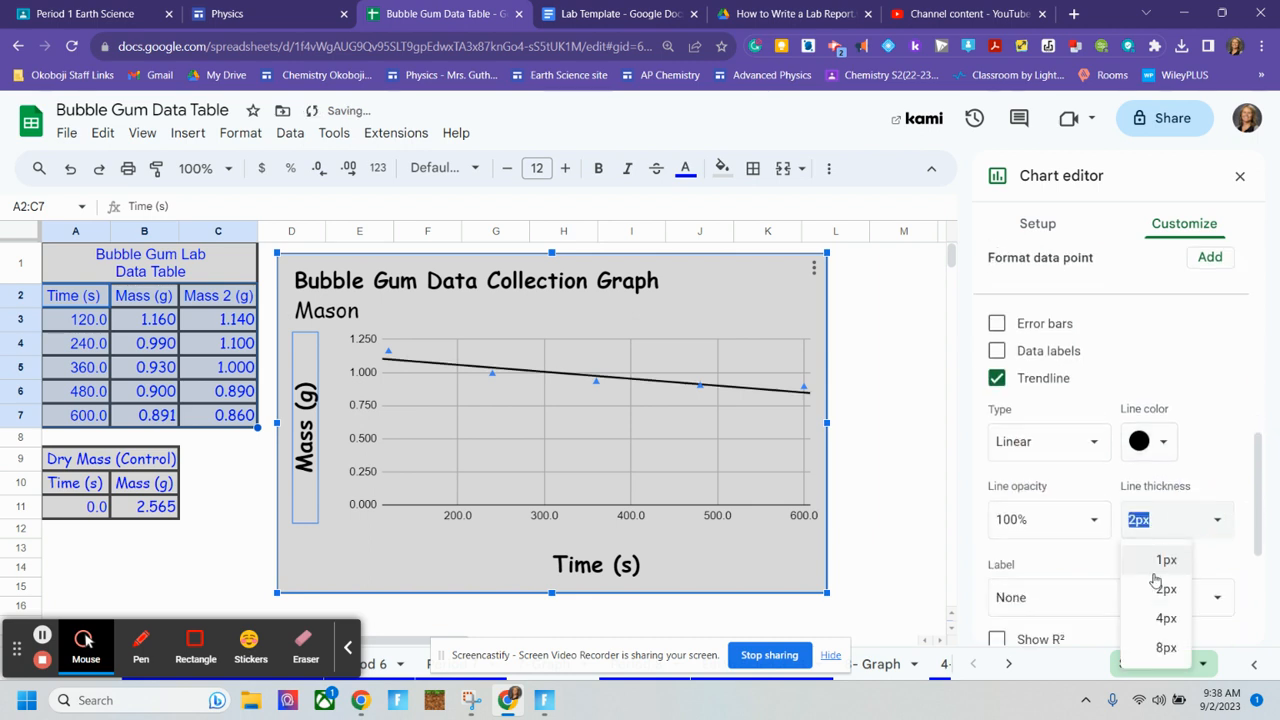
left_click(1160, 617)
Keep the Mass (g) trendline enabled with the Linear type and set its label to Use Equation.
left_click(1181, 384)
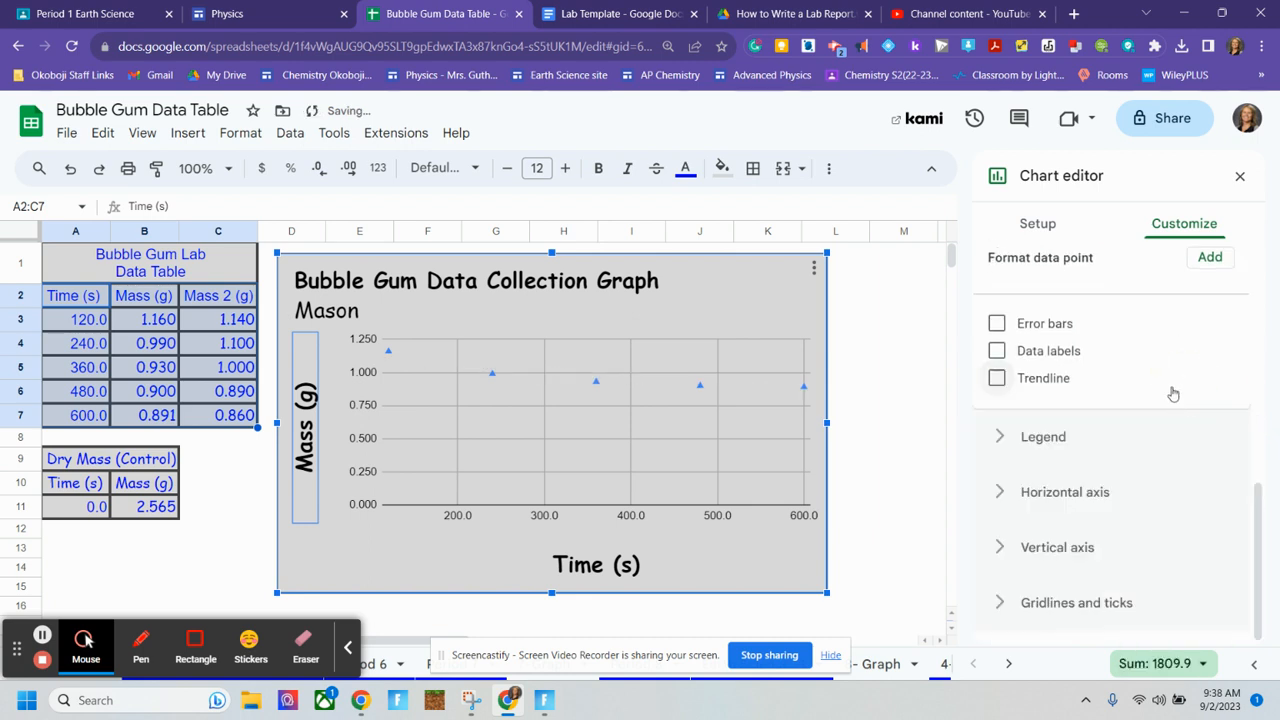
left_click(1173, 388)
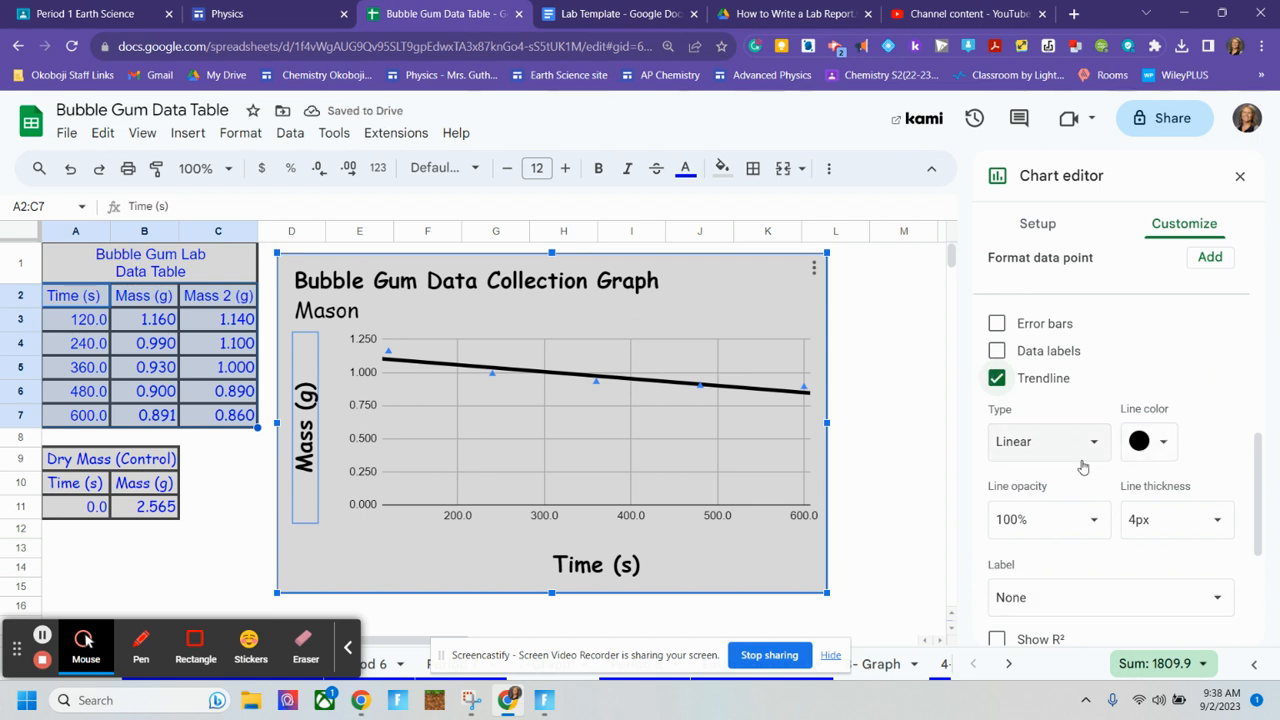
left_click(1049, 449)
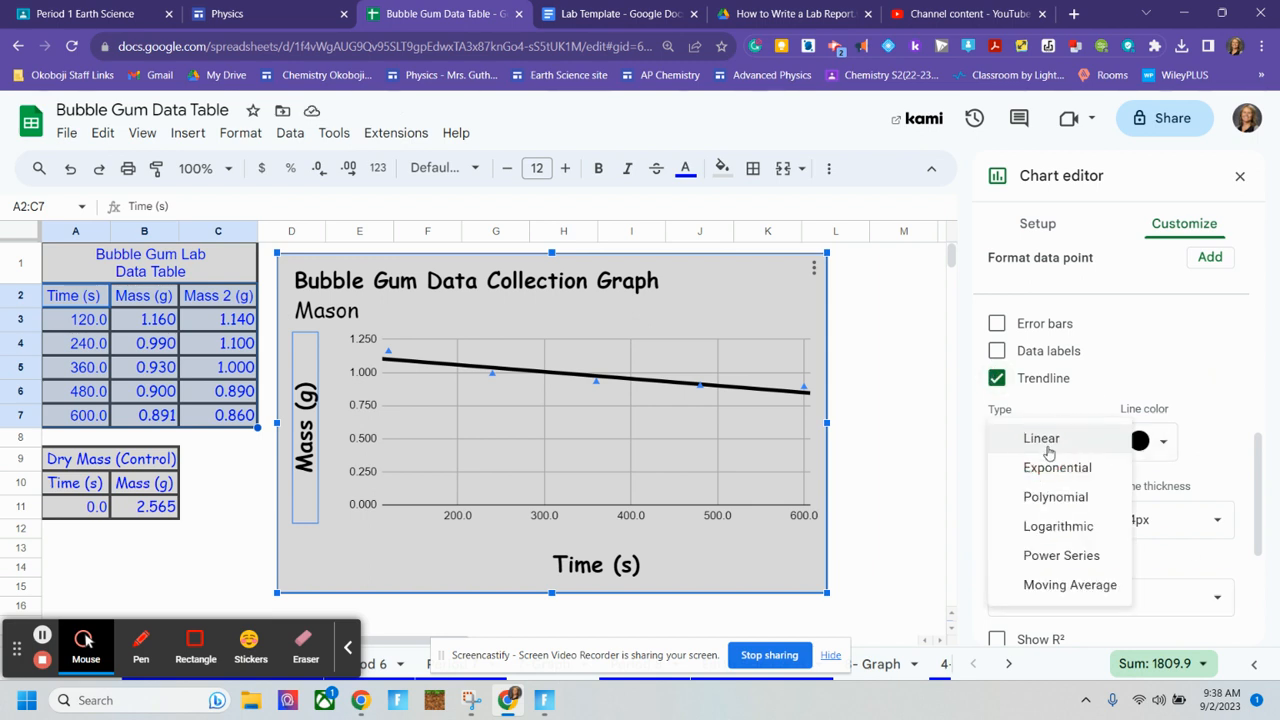
left_click(1040, 447)
scroll(1176, 493, "down", 2)
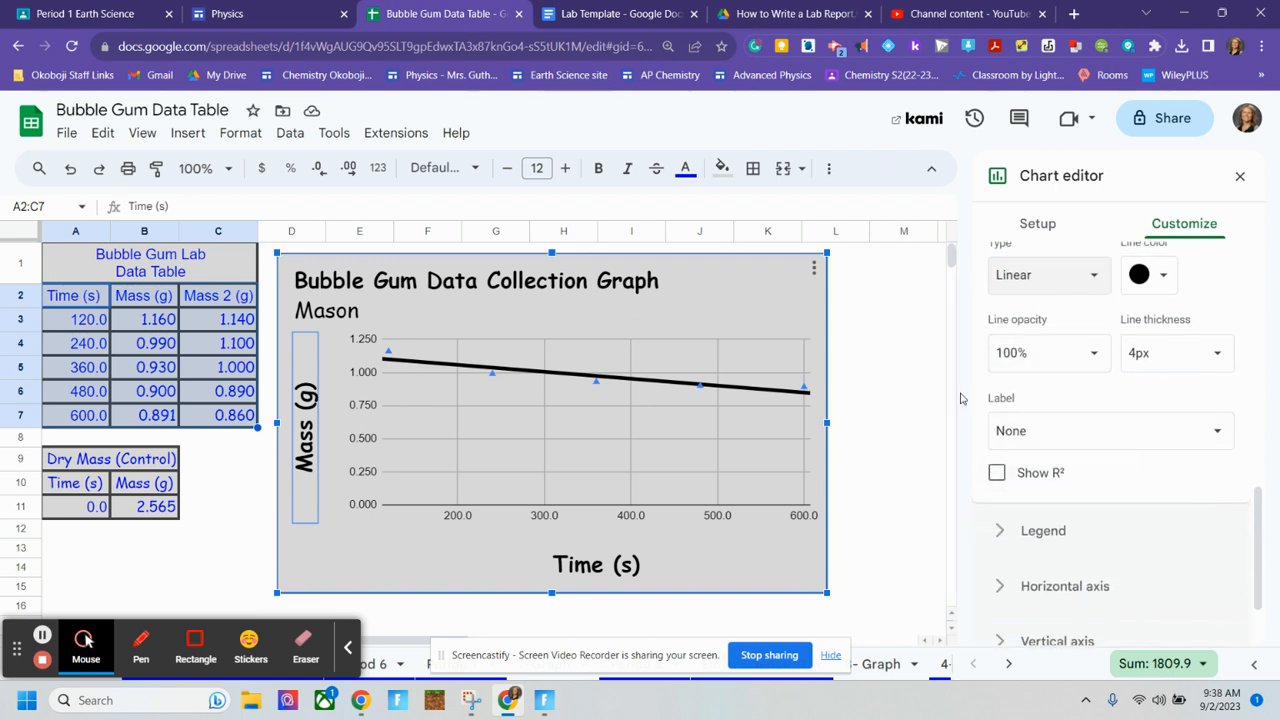
left_click(1042, 442)
left_click(1050, 487)
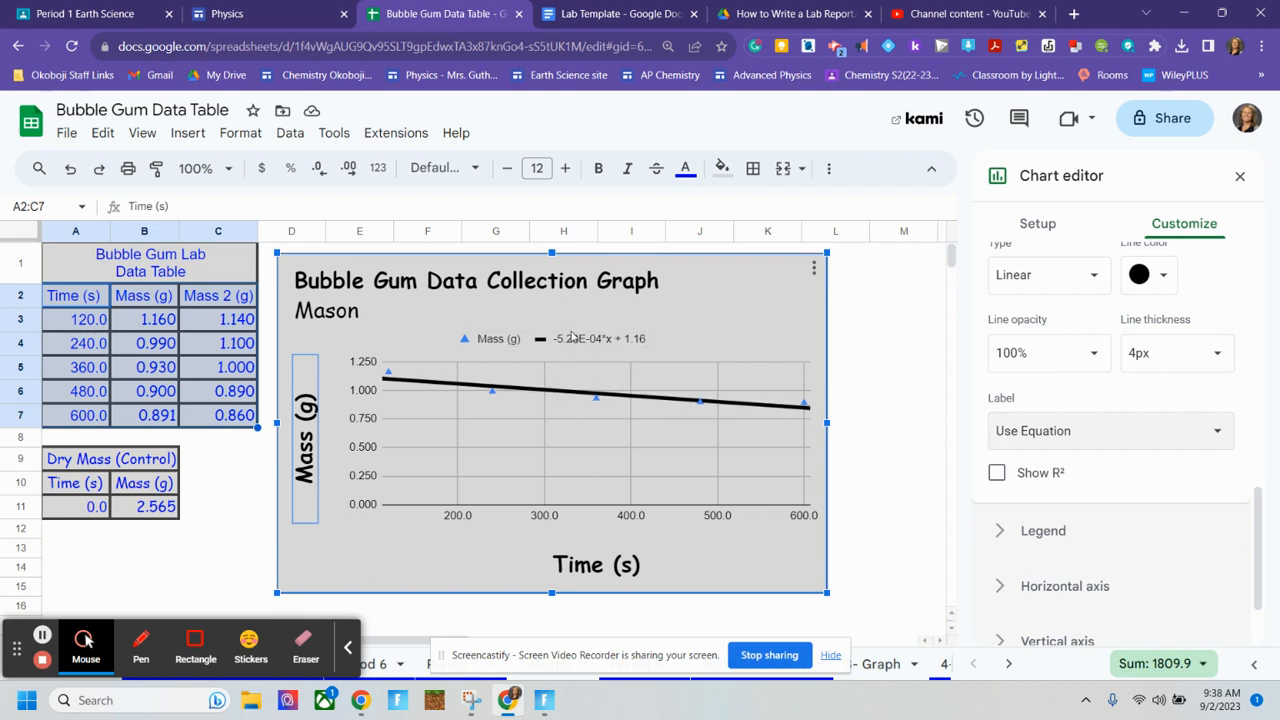
Try showing the R² value for the trendline and hide it again.
scroll(1089, 467, "down", 2)
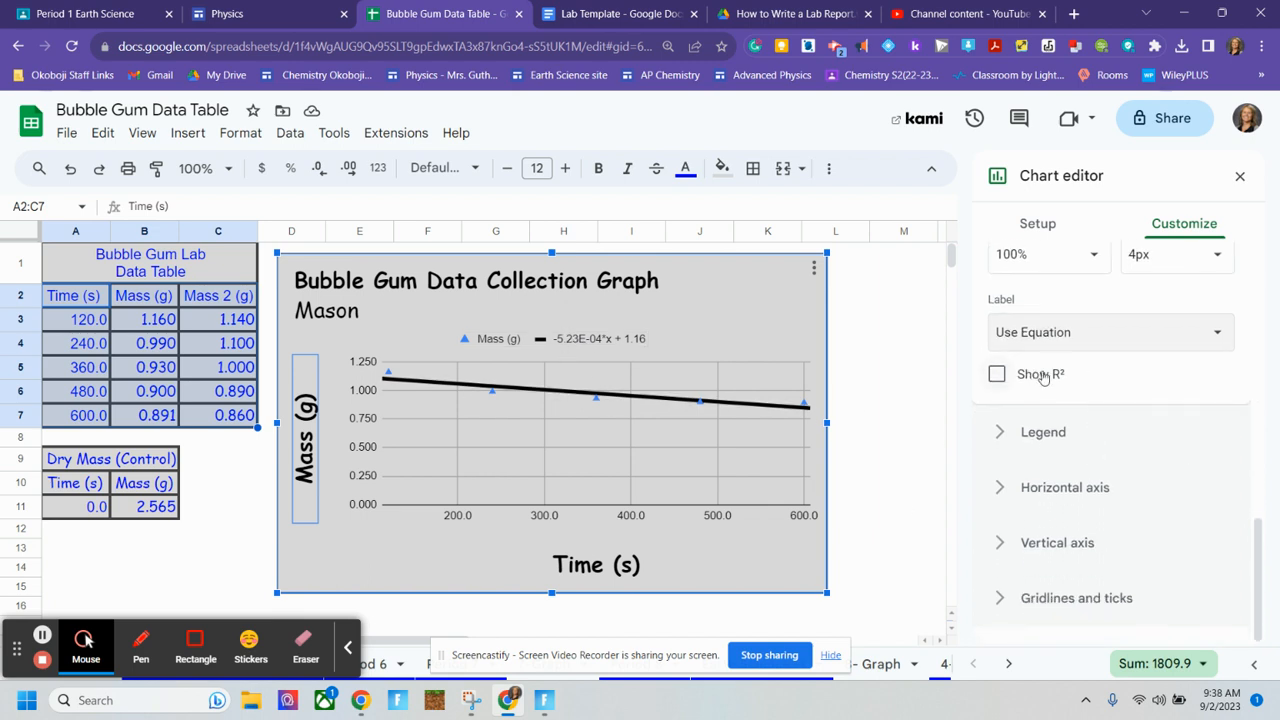
left_click(1004, 380)
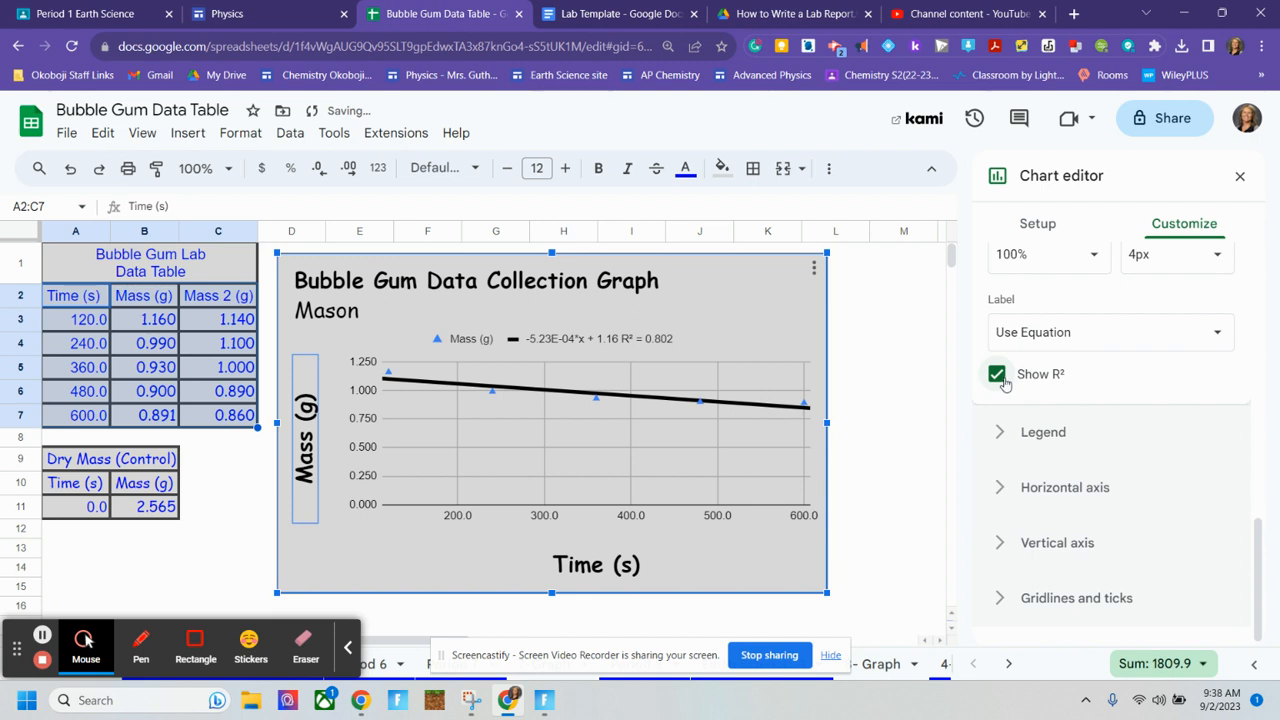
left_click(1000, 380)
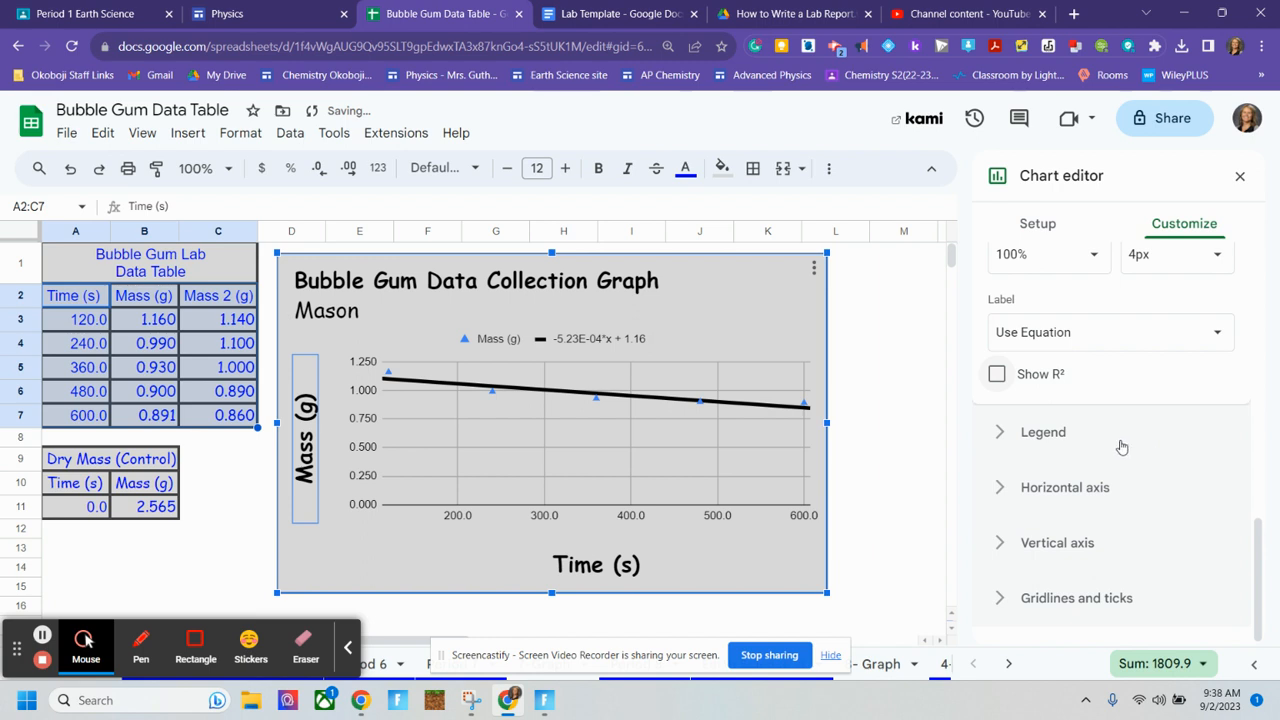
Make the chart's legend text black and bold.
left_click(1060, 431)
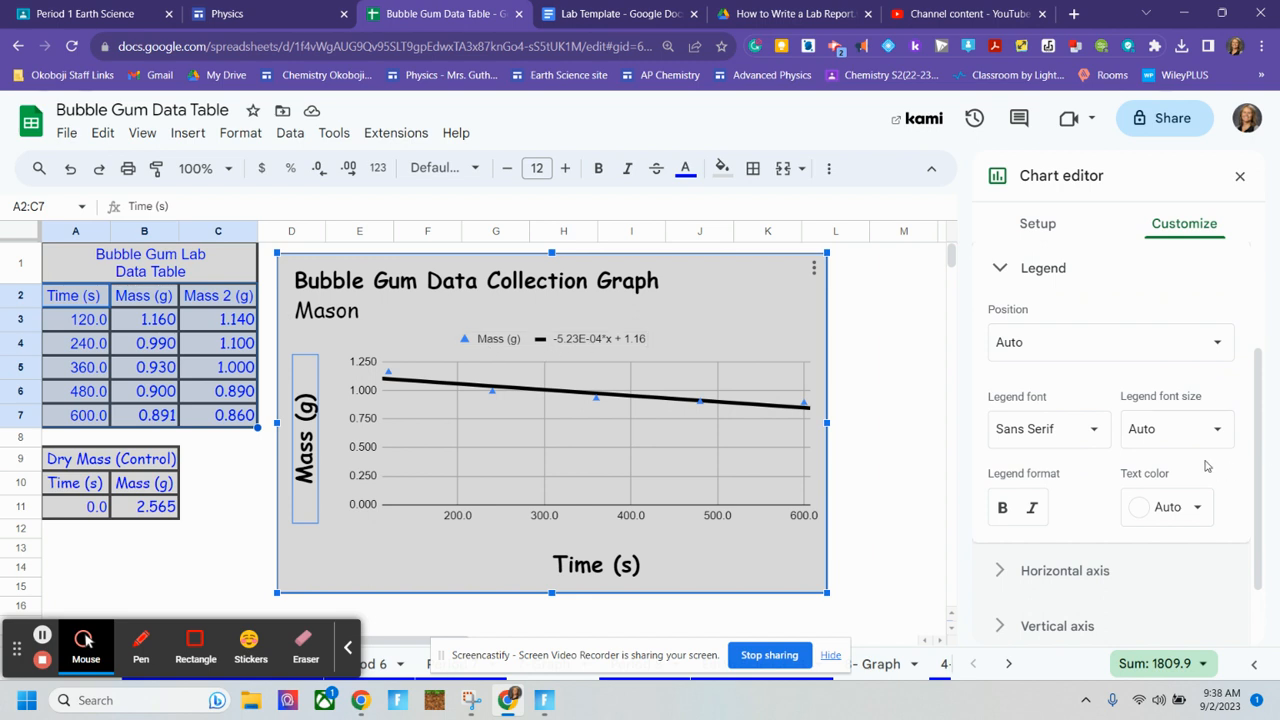
left_click(1163, 508)
left_click(1014, 228)
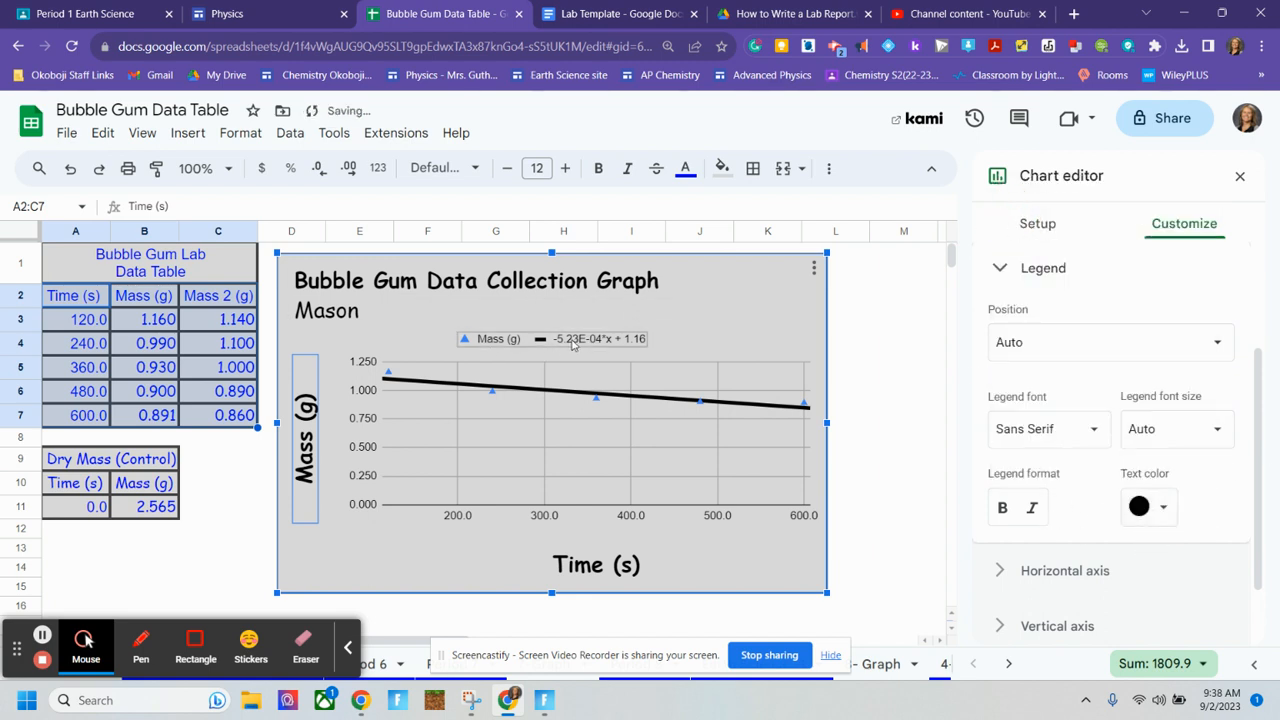
left_click(1003, 507)
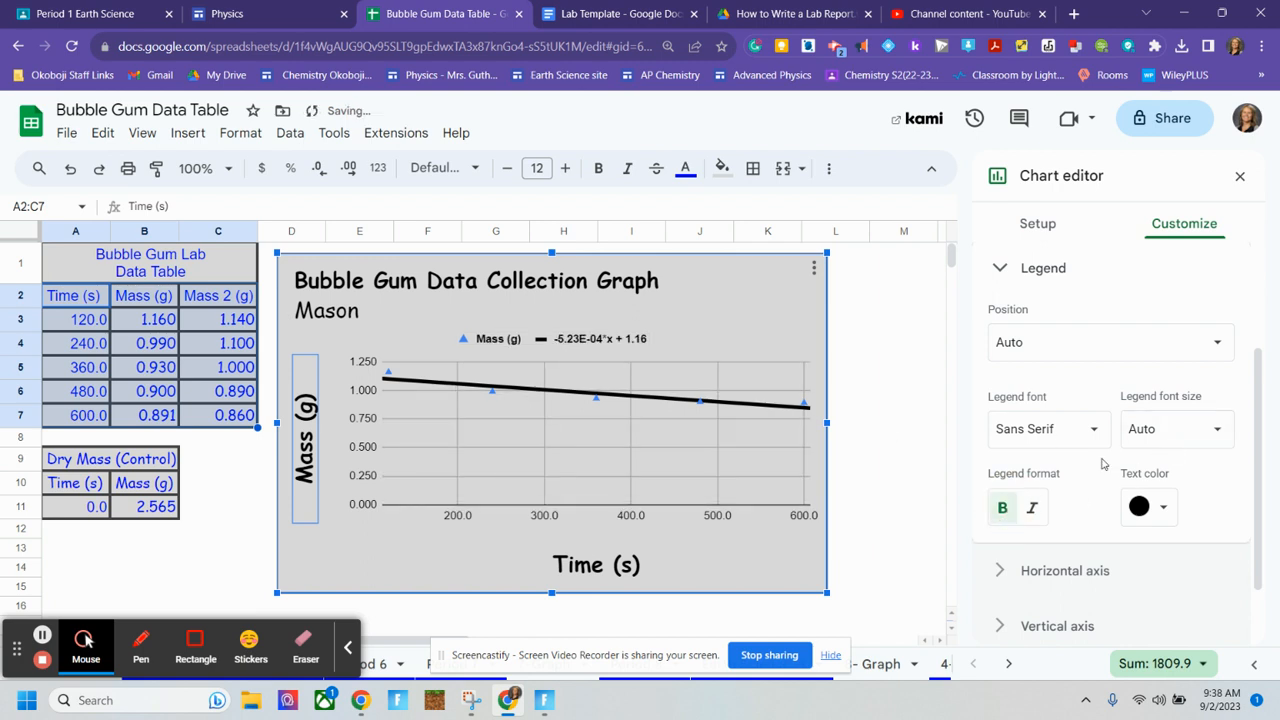
Try legend font size 24, settle on size 16 and set the legend font to Comic Sans MS.
left_click(1166, 428)
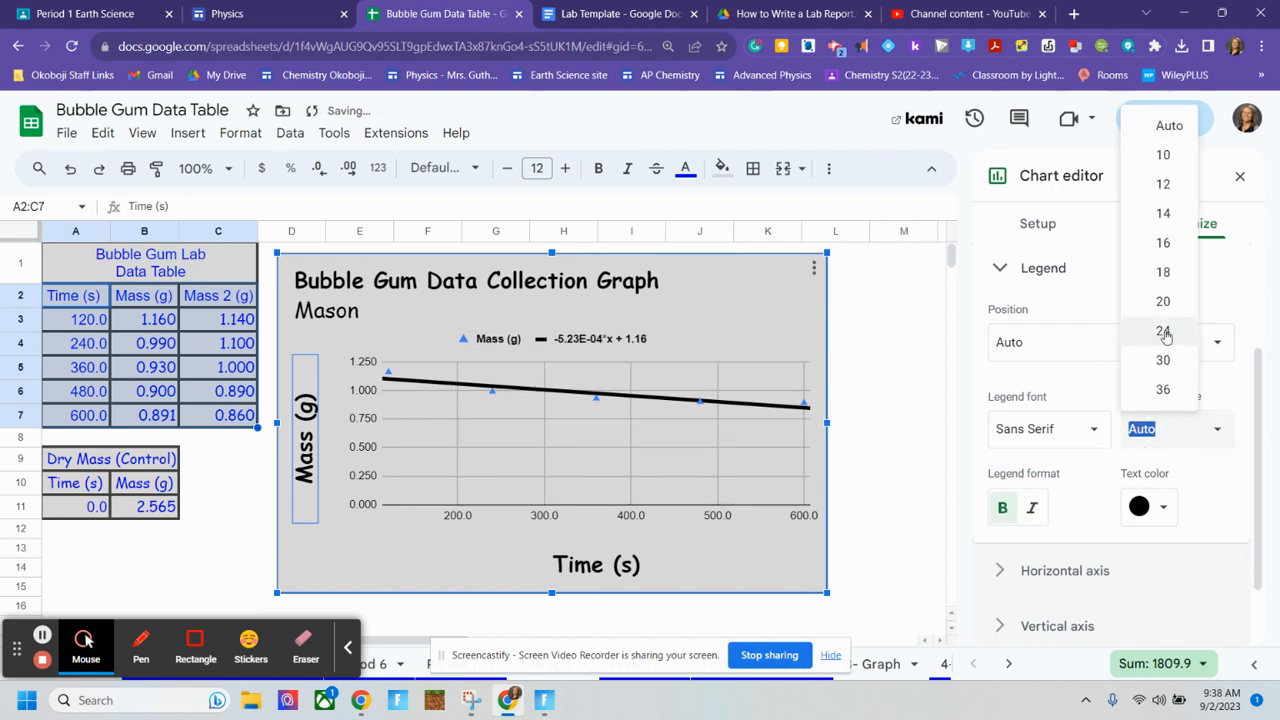
left_click(1166, 330)
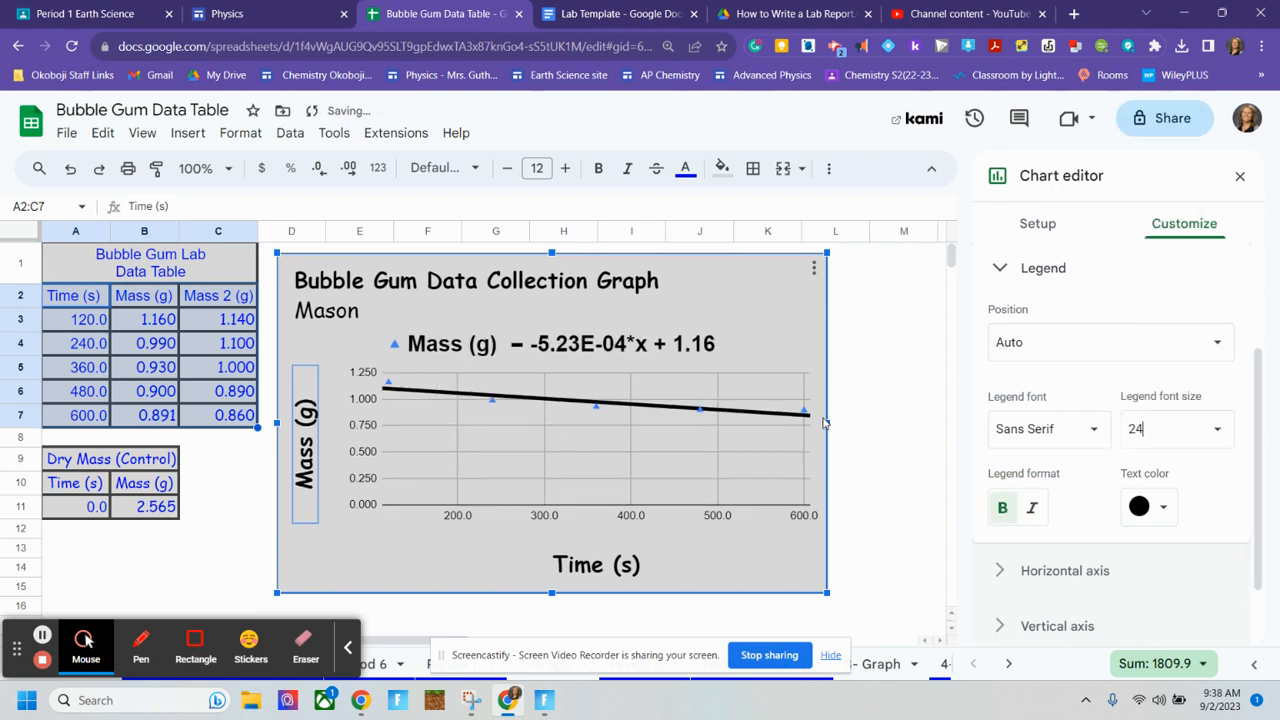
left_click(1214, 428)
left_click(1160, 243)
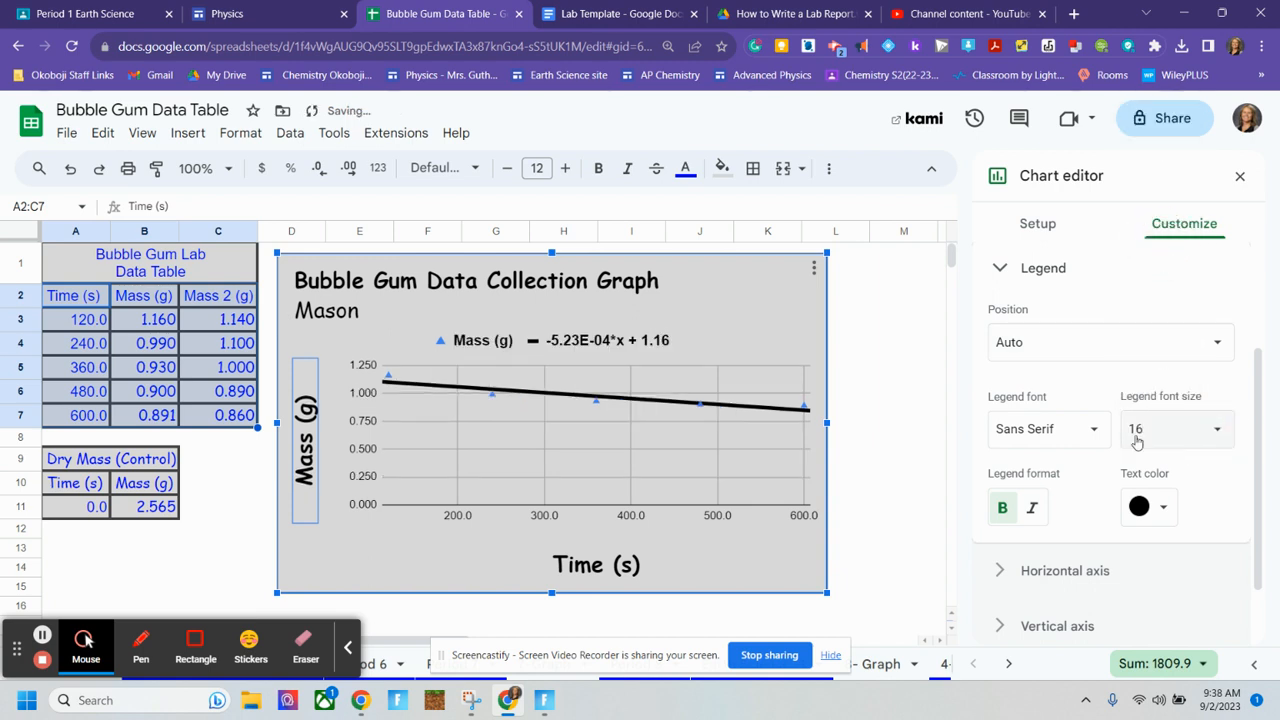
left_click(1085, 432)
left_click(1083, 543)
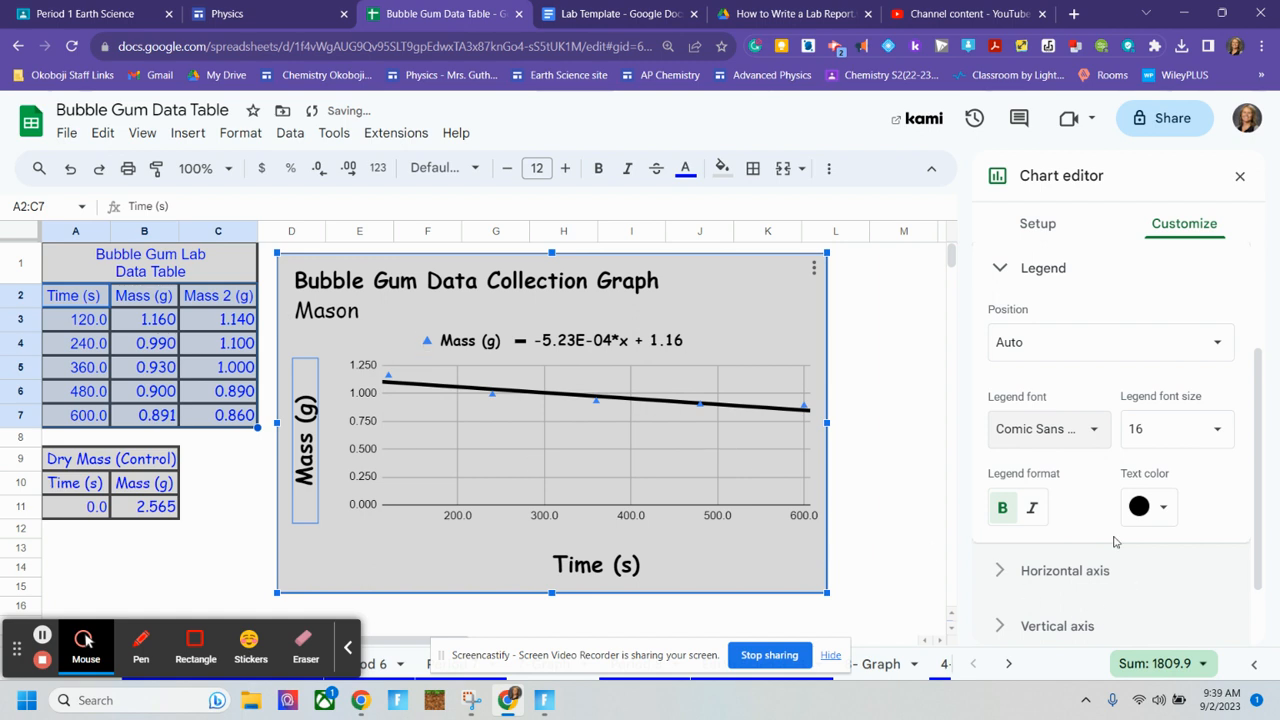
Set the horizontal axis labels to Comic Sans MS at font size 18.
scroll(1040, 345, "down", 1)
scroll(1042, 362, "up", 3)
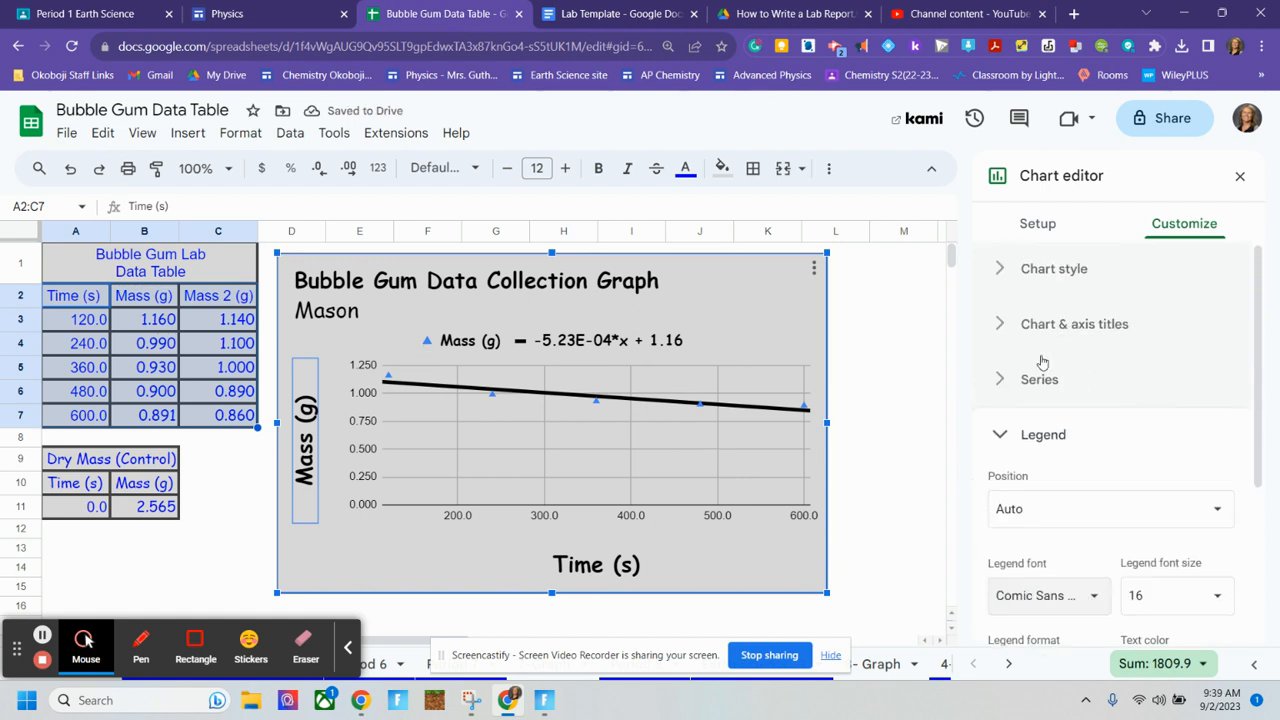
left_click(1058, 436)
left_click(1085, 505)
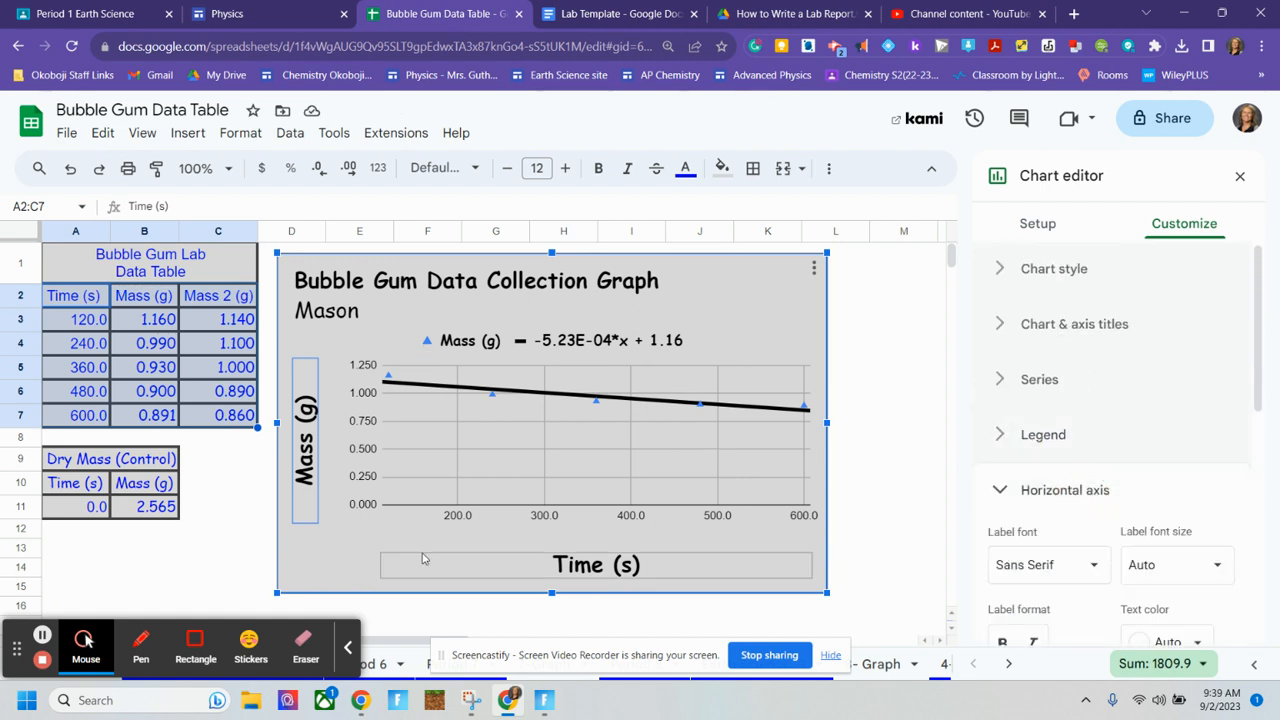
scroll(1158, 556, "down", 2)
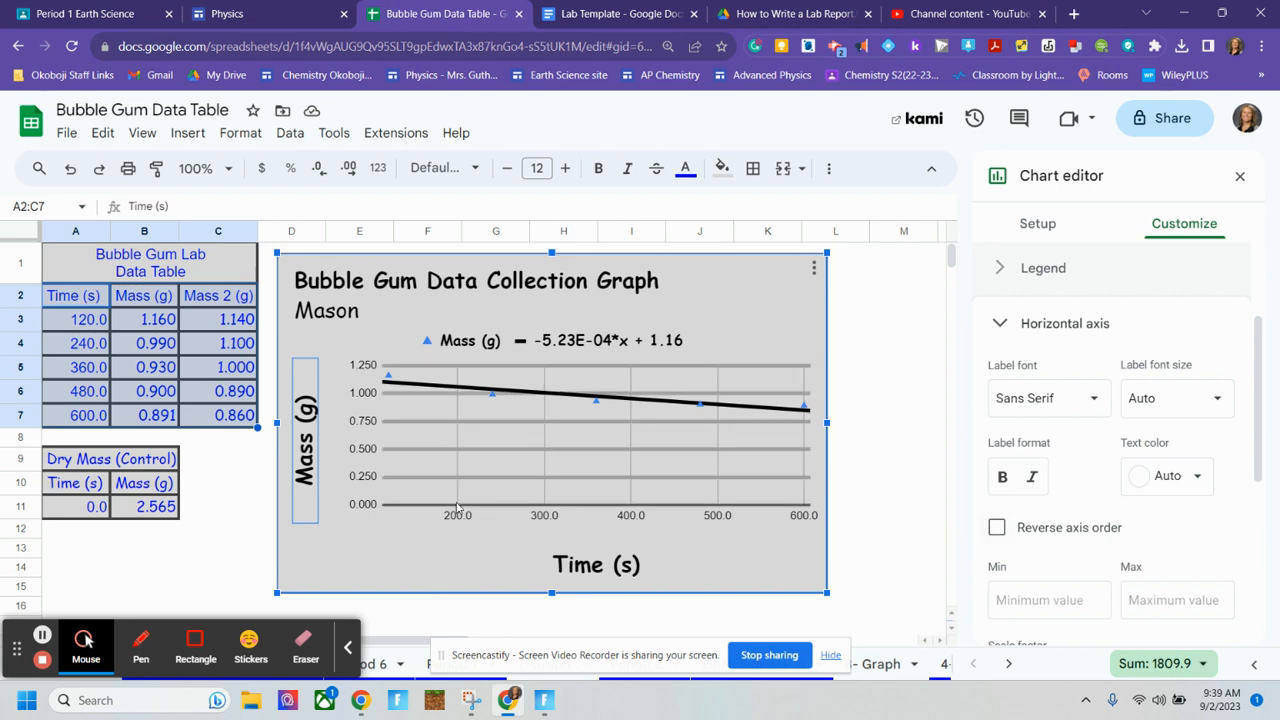
left_click(1071, 407)
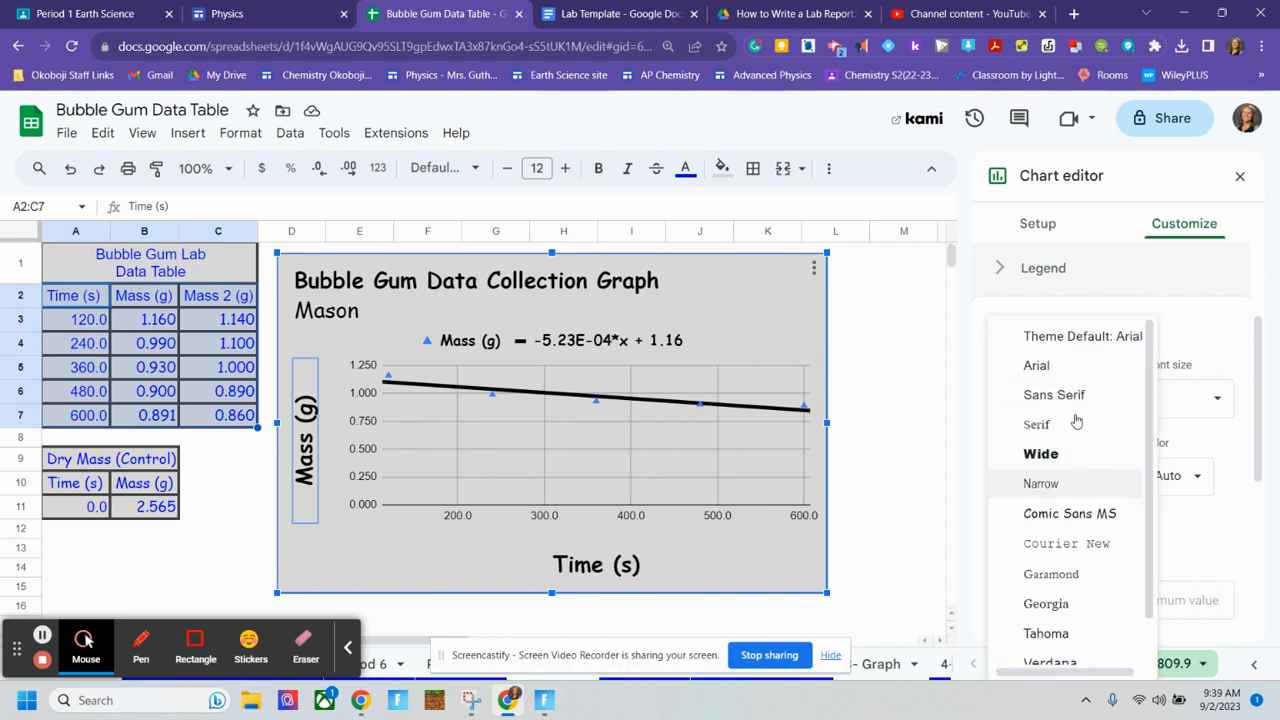
left_click(1069, 511)
left_click(1195, 400)
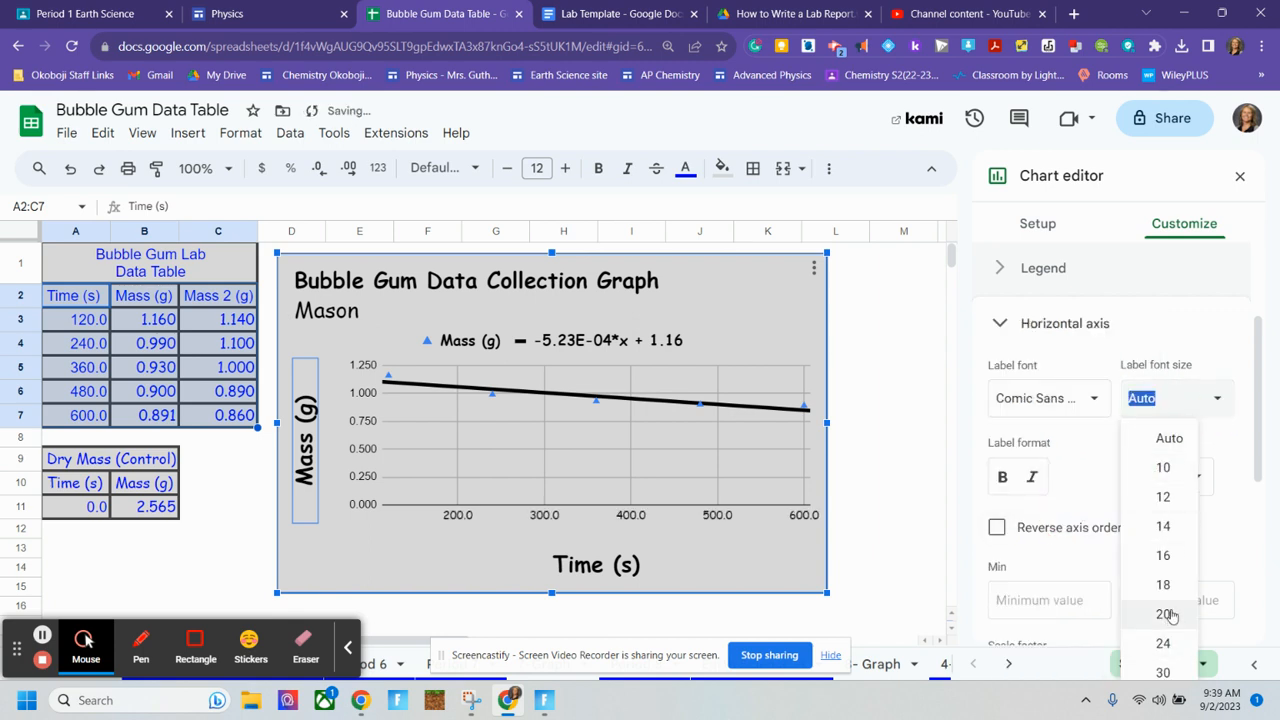
left_click(1166, 645)
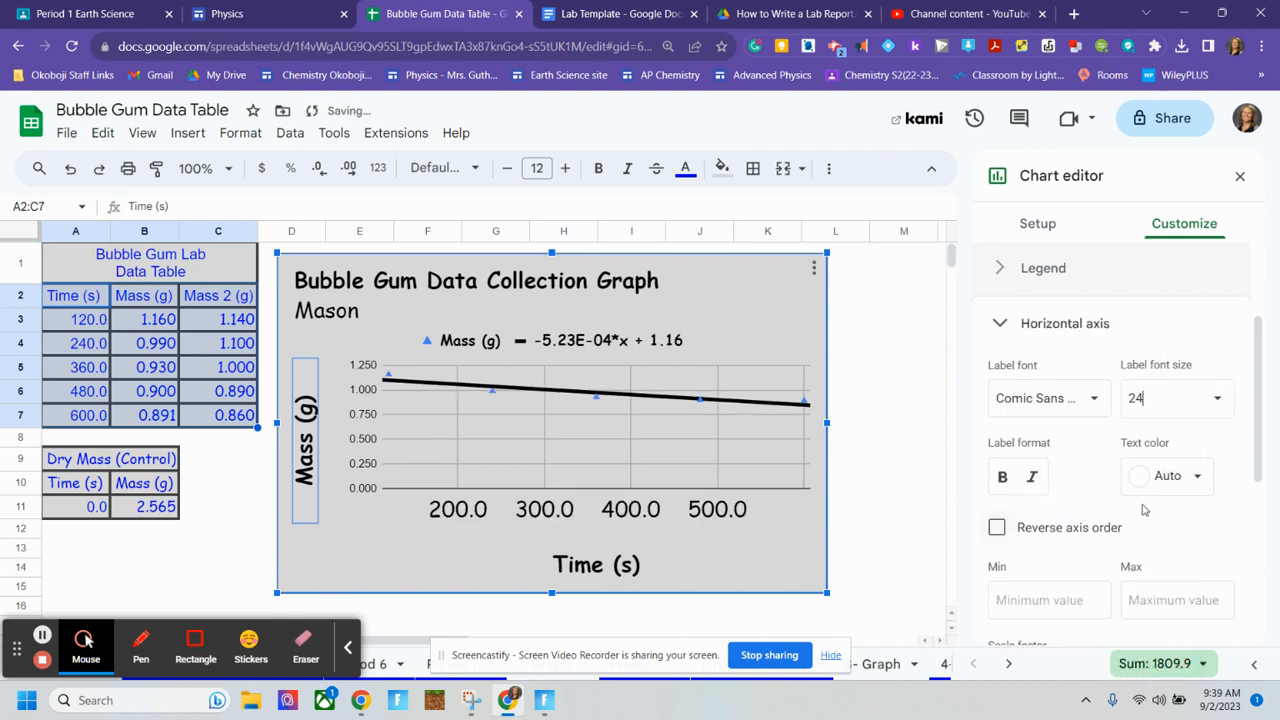
left_click(1214, 400)
left_click(1164, 584)
Toggle bold on and off for the horizontal axis labels and color their text black.
left_click(1002, 476)
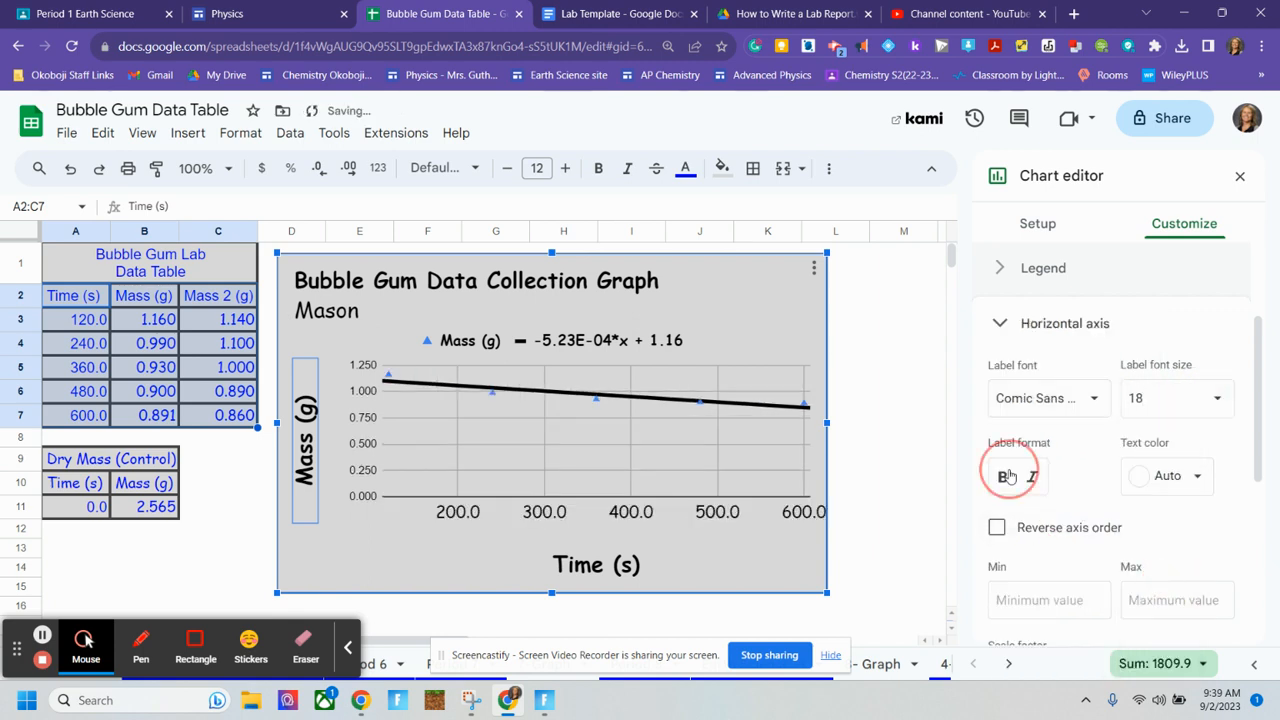
left_click(1002, 476)
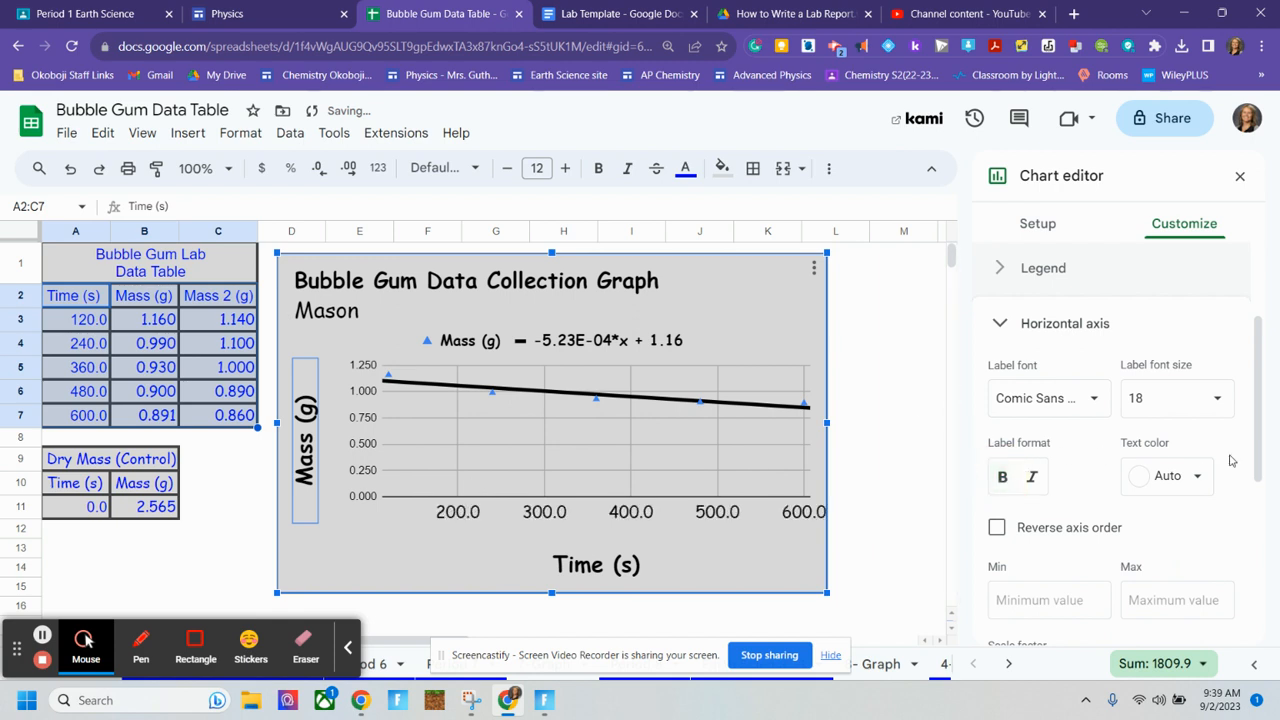
left_click(1170, 480)
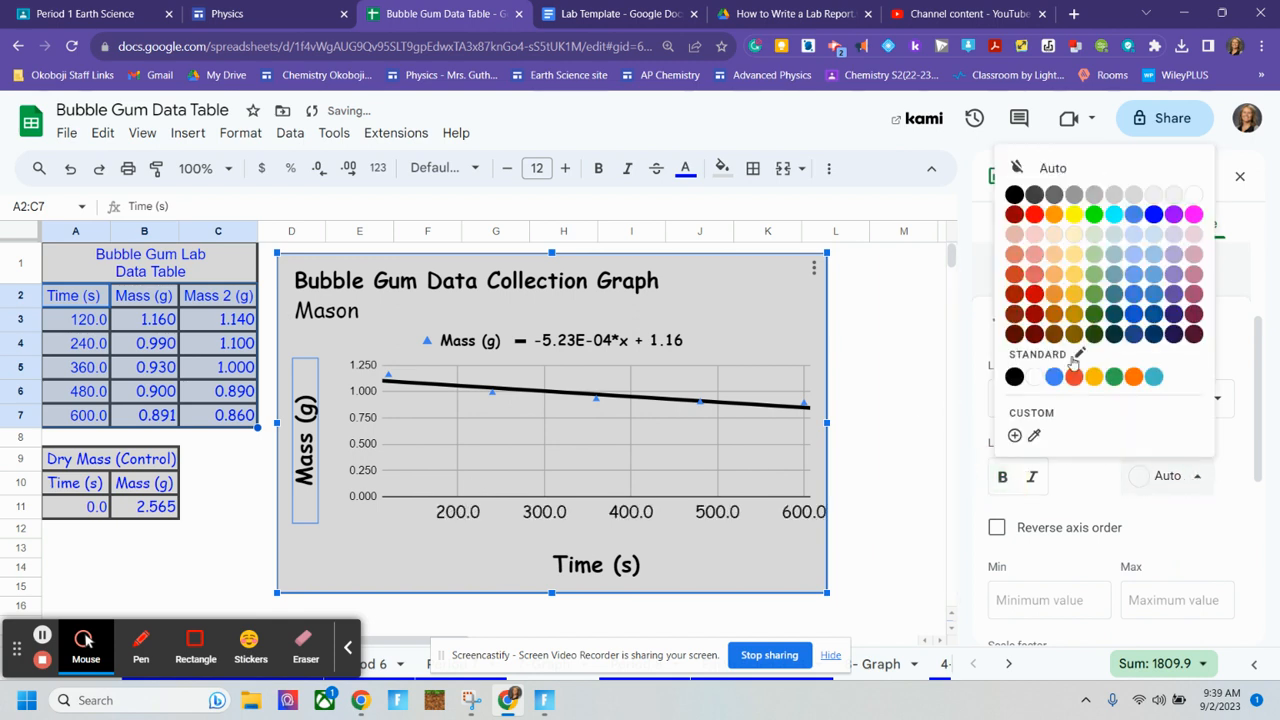
left_click(1016, 377)
Set the horizontal axis minimum to 0 and maximum to 650, and disable Allow bounds to hide data.
scroll(1095, 476, "down", 1)
left_click(1039, 518)
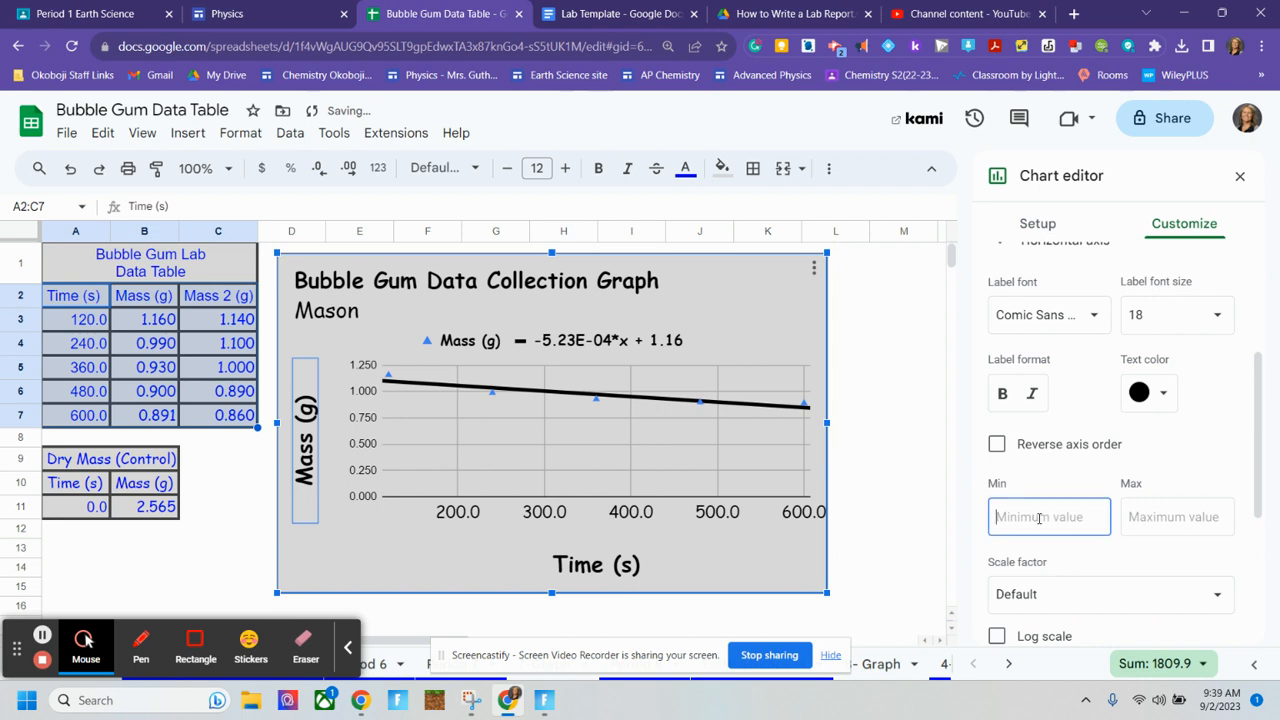
type("0")
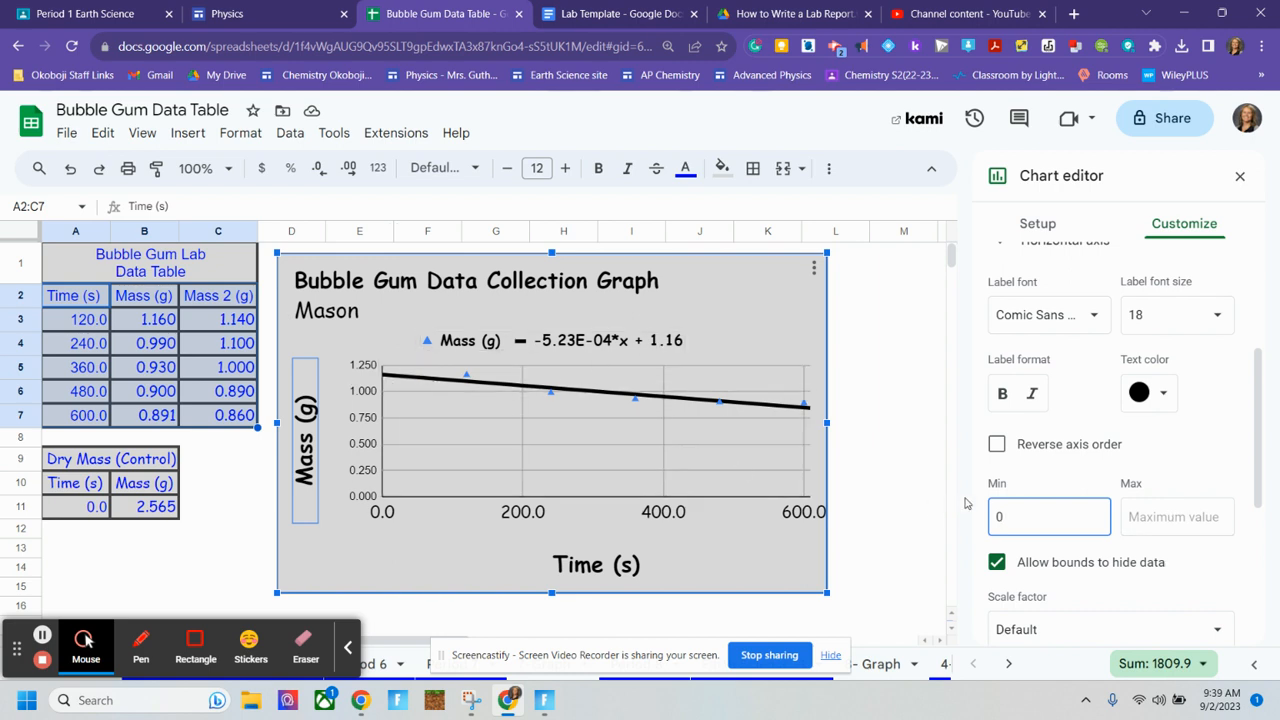
left_click(1163, 520)
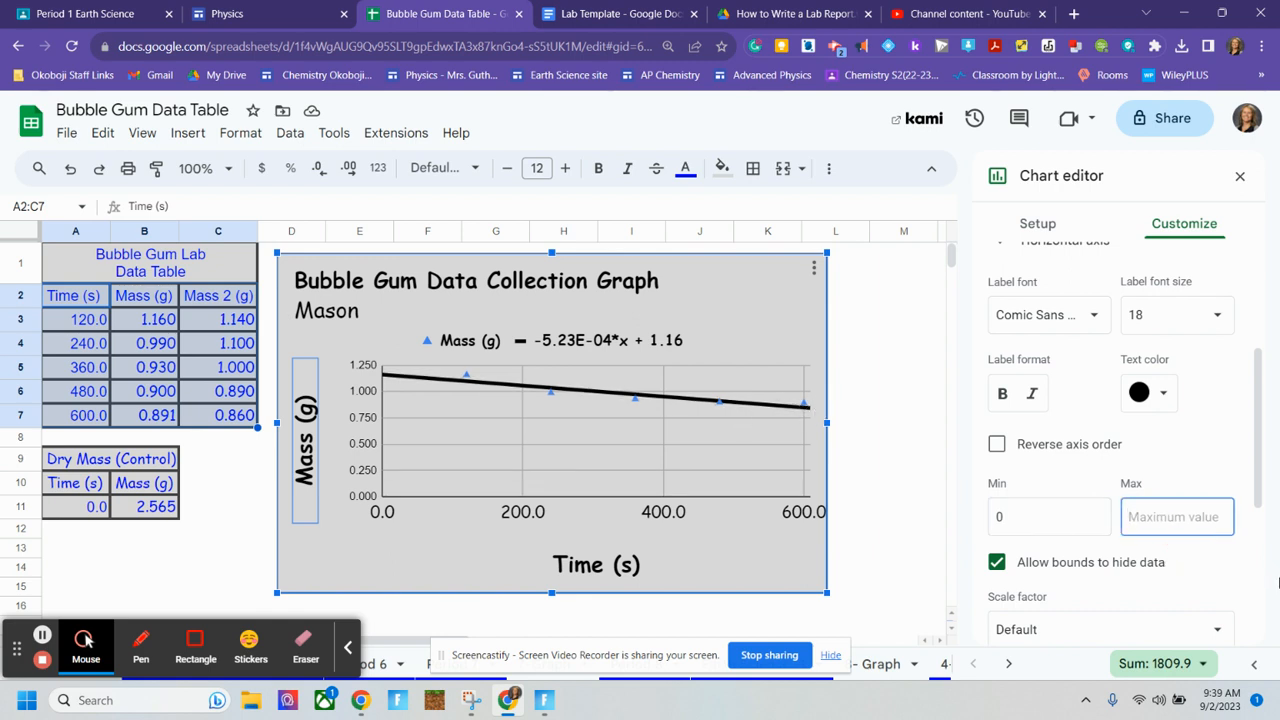
type("650")
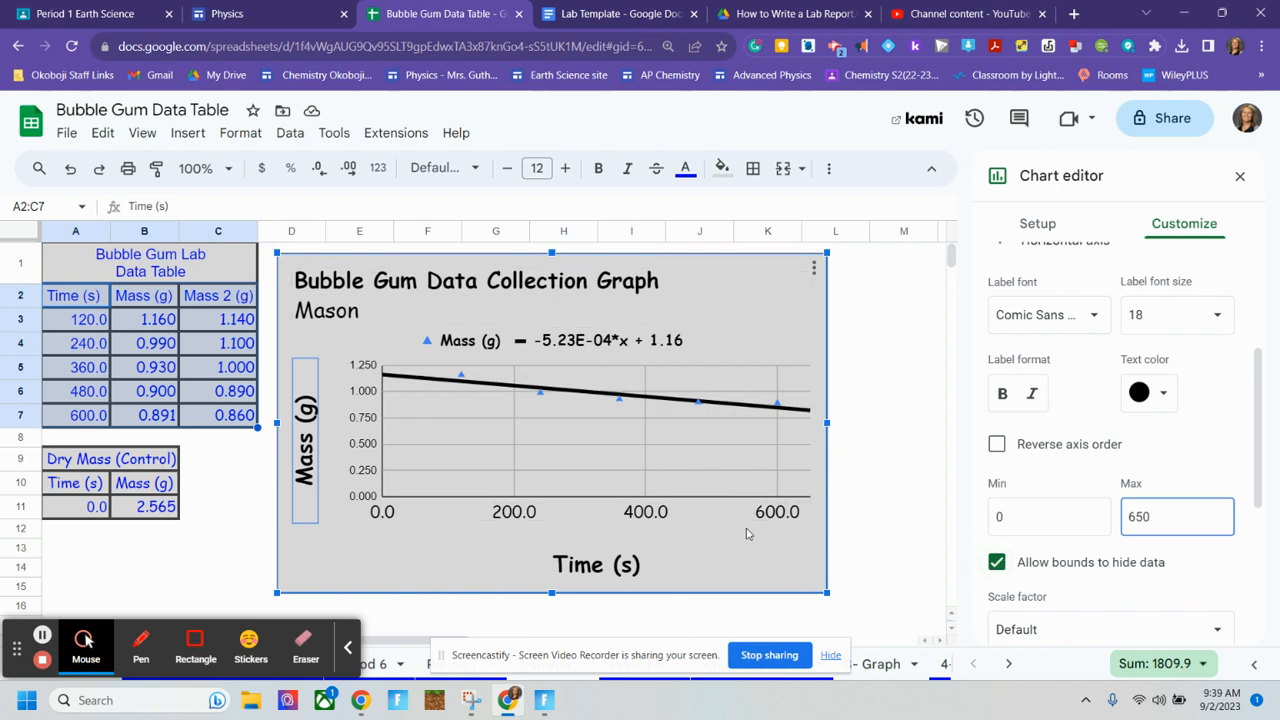
left_click(998, 562)
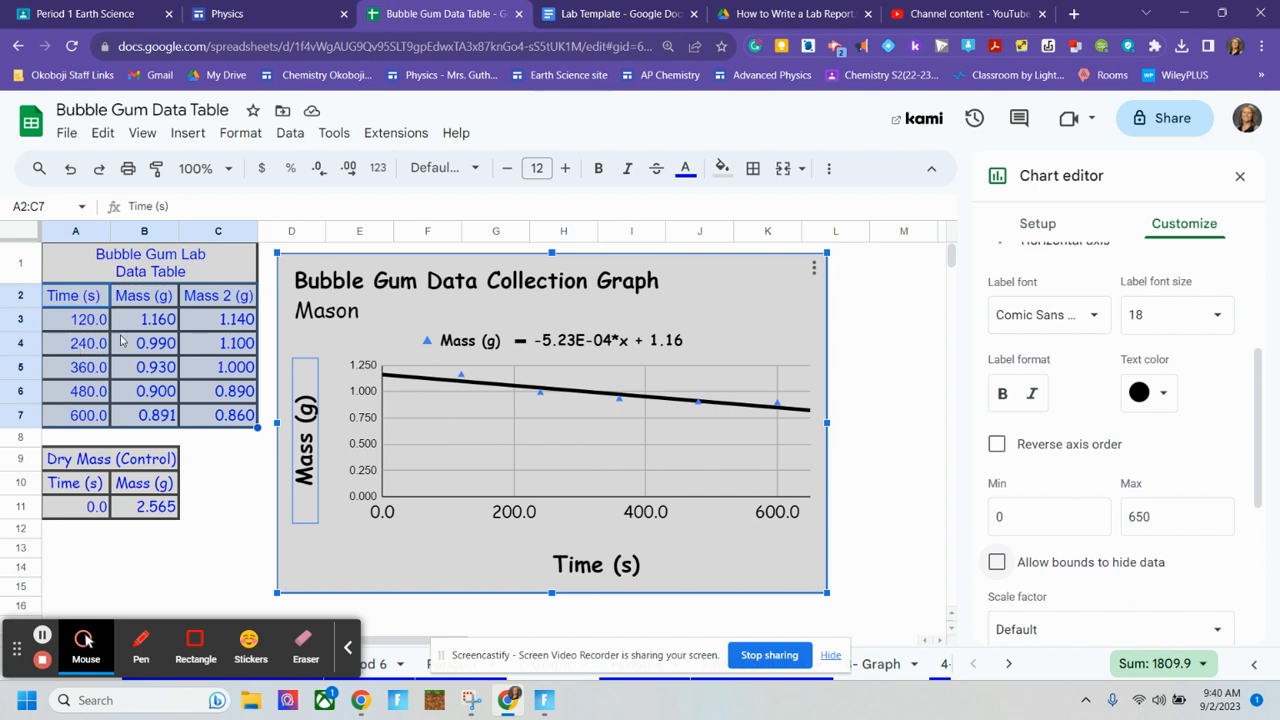
Try a 90° slant on the horizontal axis labels and restore the slant to Auto.
scroll(1196, 489, "down", 3)
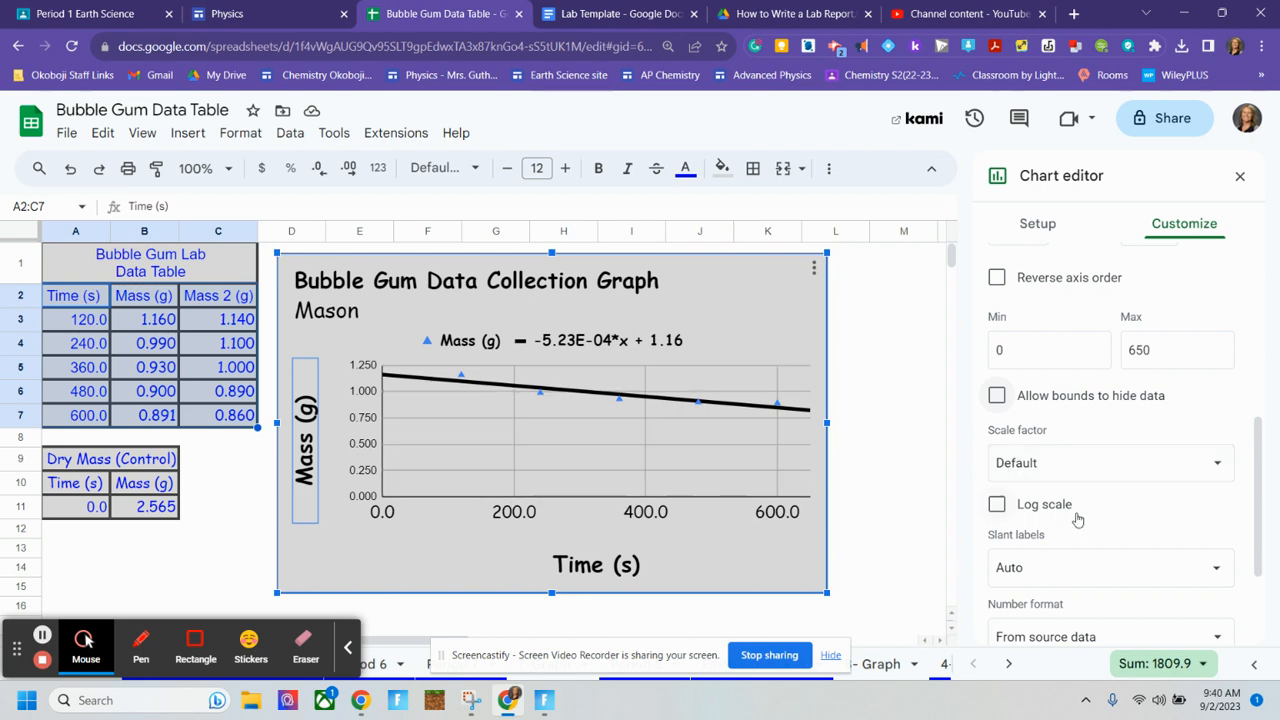
scroll(1098, 483, "down", 1)
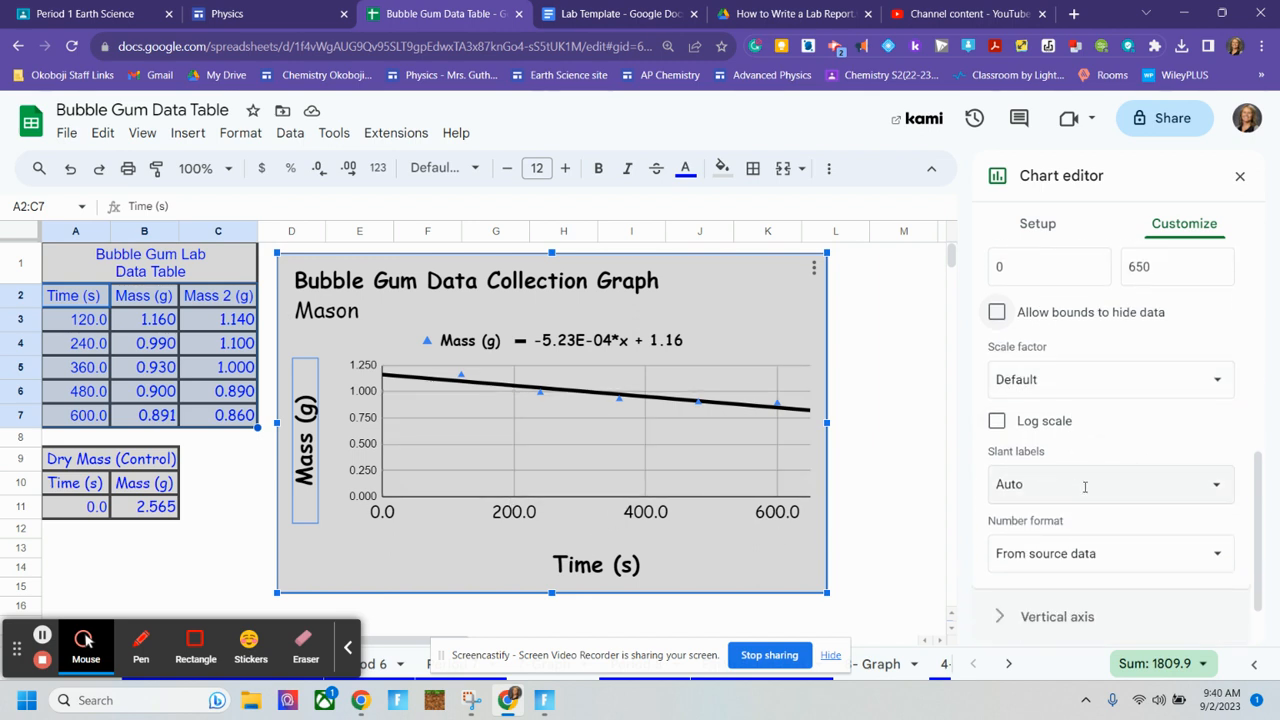
left_click(1030, 488)
left_click(1030, 641)
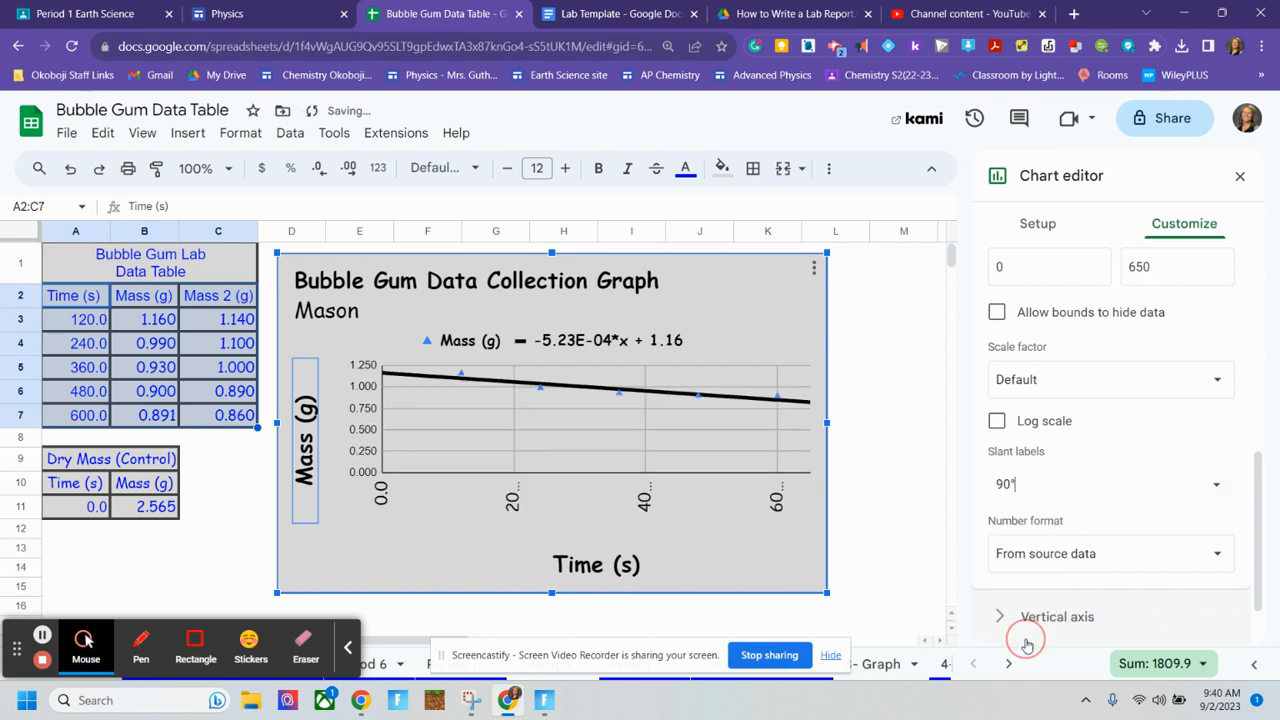
left_click(1086, 483)
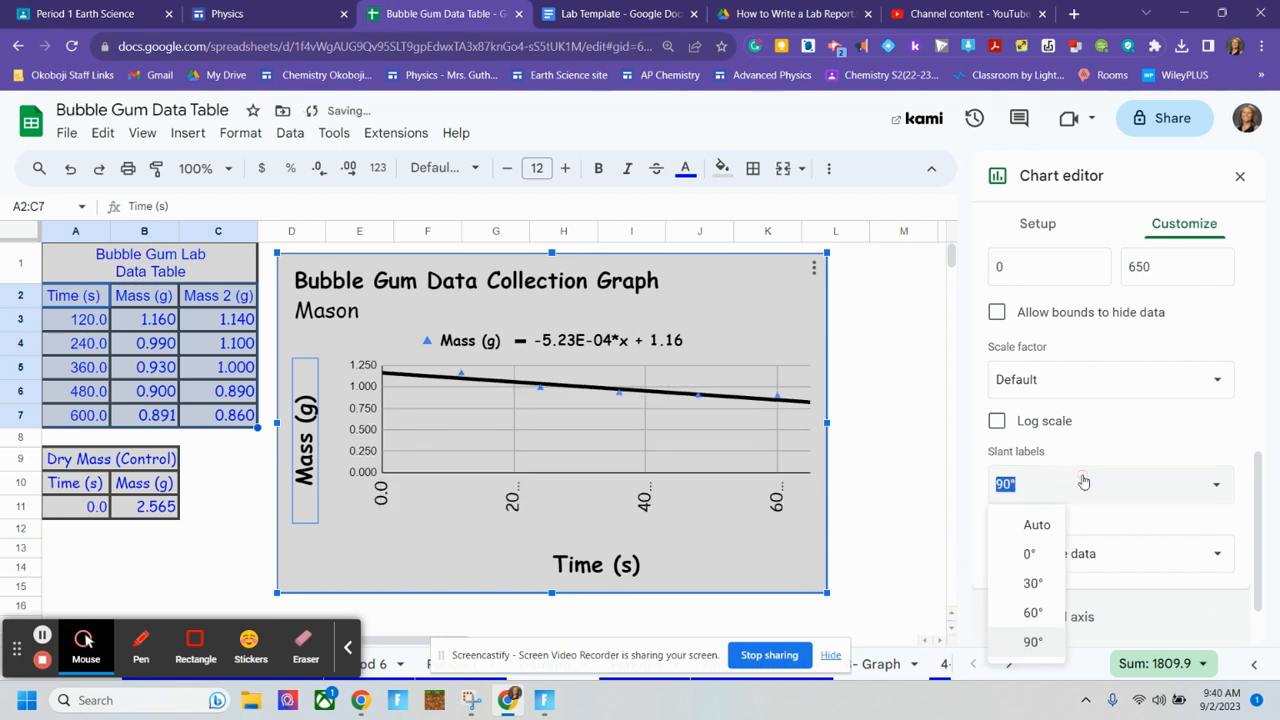
left_click(1034, 522)
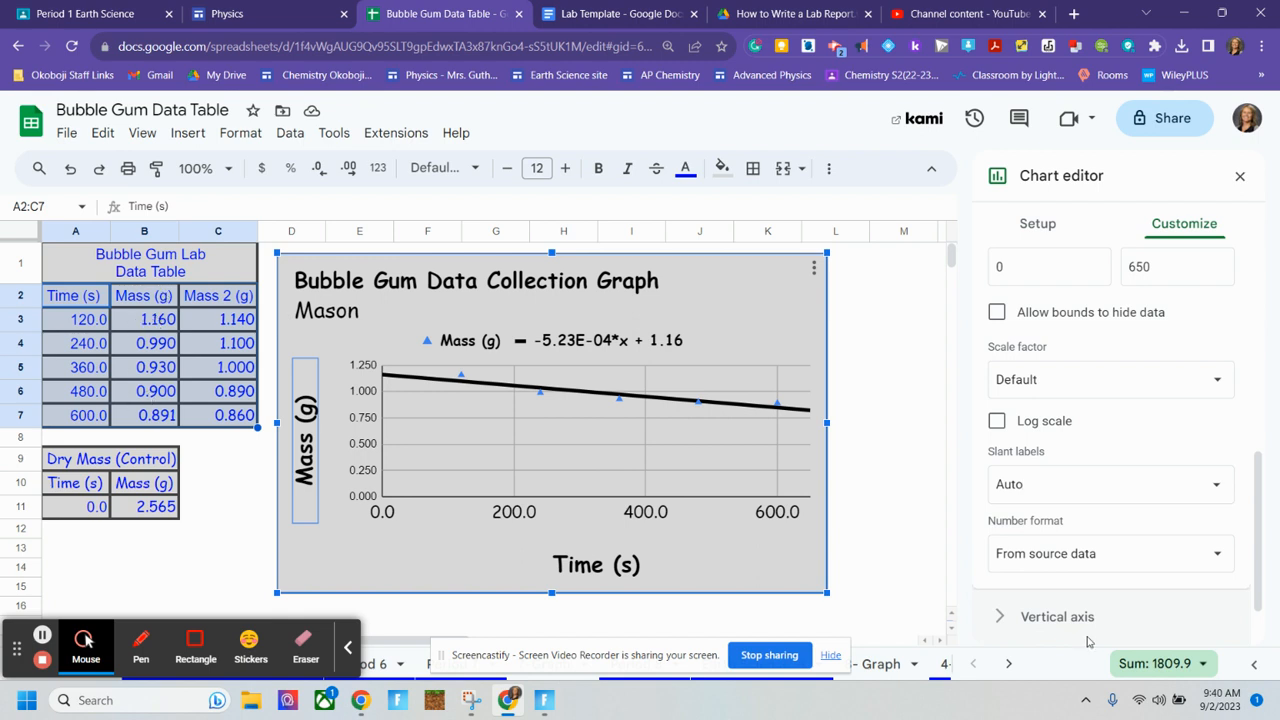
Try the Currency (rounded) number format on the horizontal axis and restore it to From source data.
left_click(1062, 556)
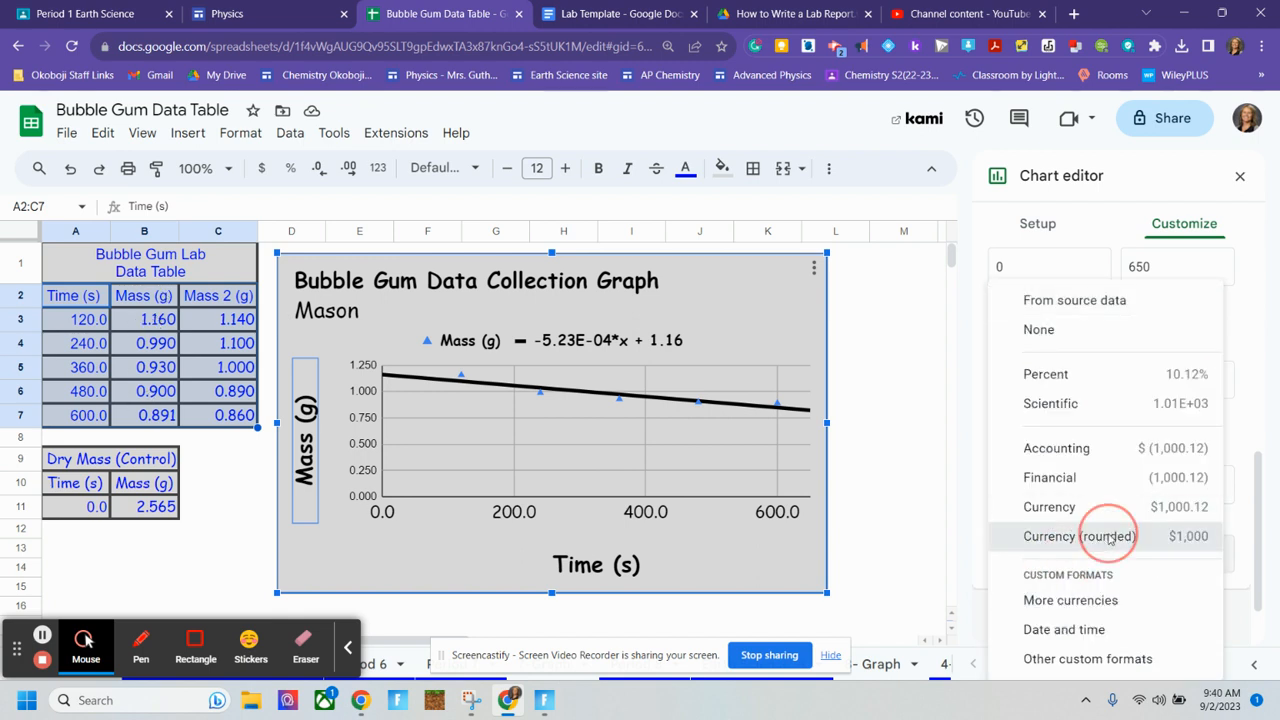
left_click(1110, 538)
left_click(1108, 545)
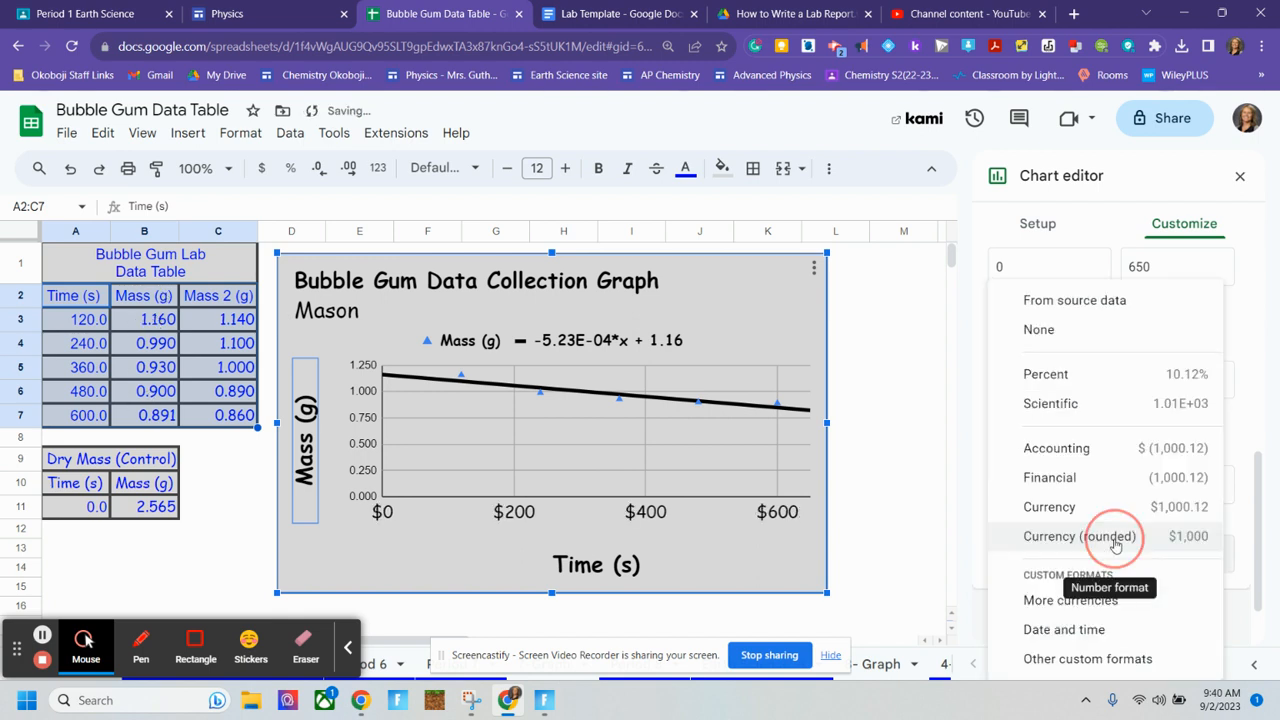
left_click(1107, 303)
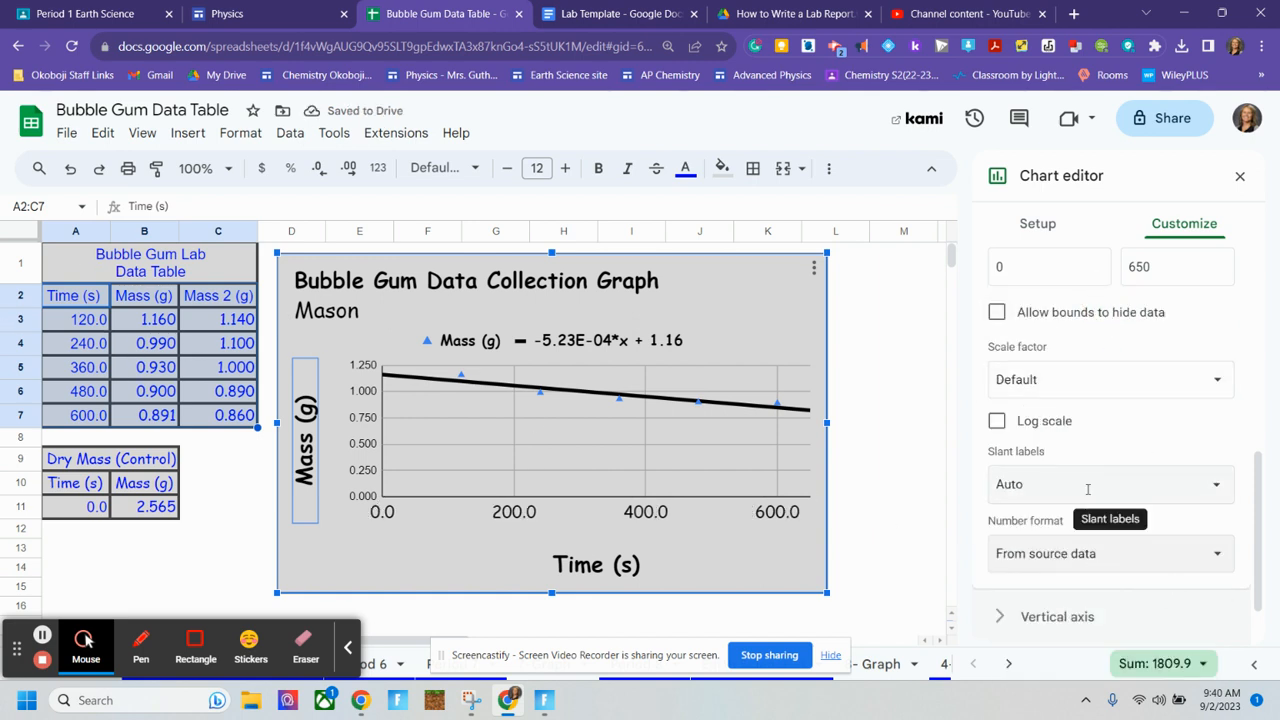
Set the vertical axis labels to Comic Sans MS at font size 18.
scroll(1088, 486, "up", 5)
scroll(1133, 467, "down", 2)
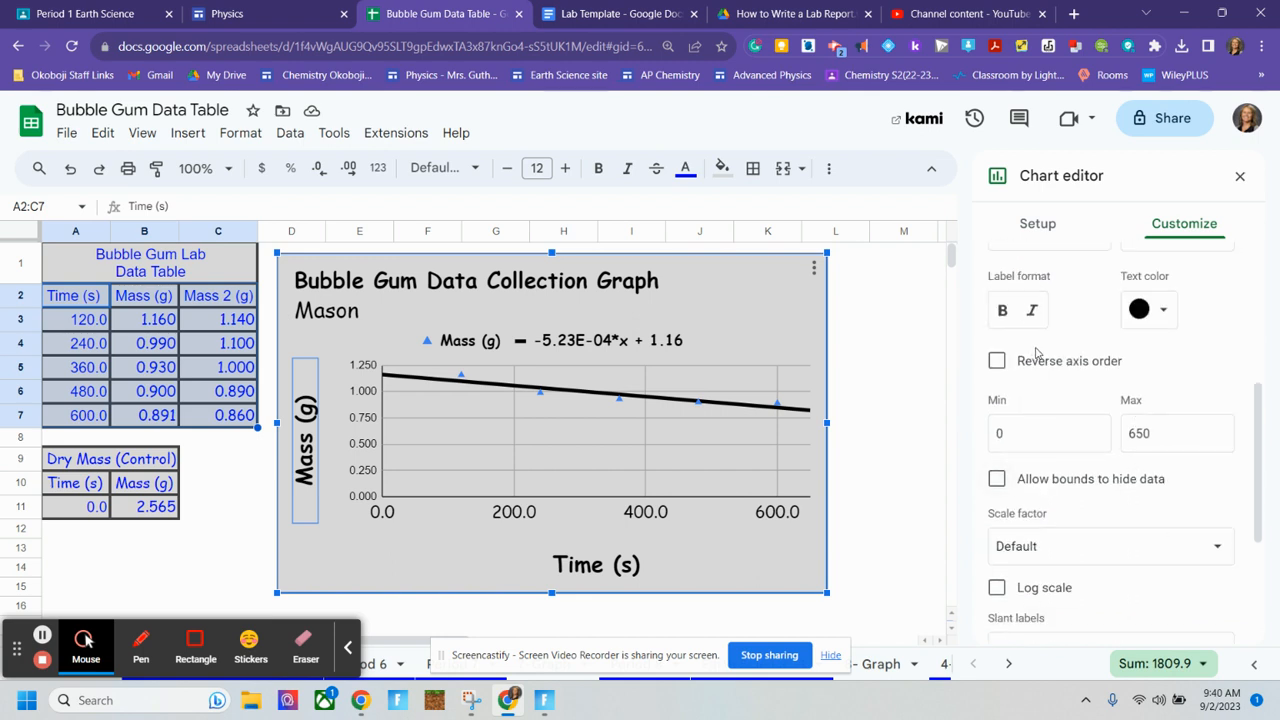
scroll(1040, 355, "up", 2)
left_click(1070, 328)
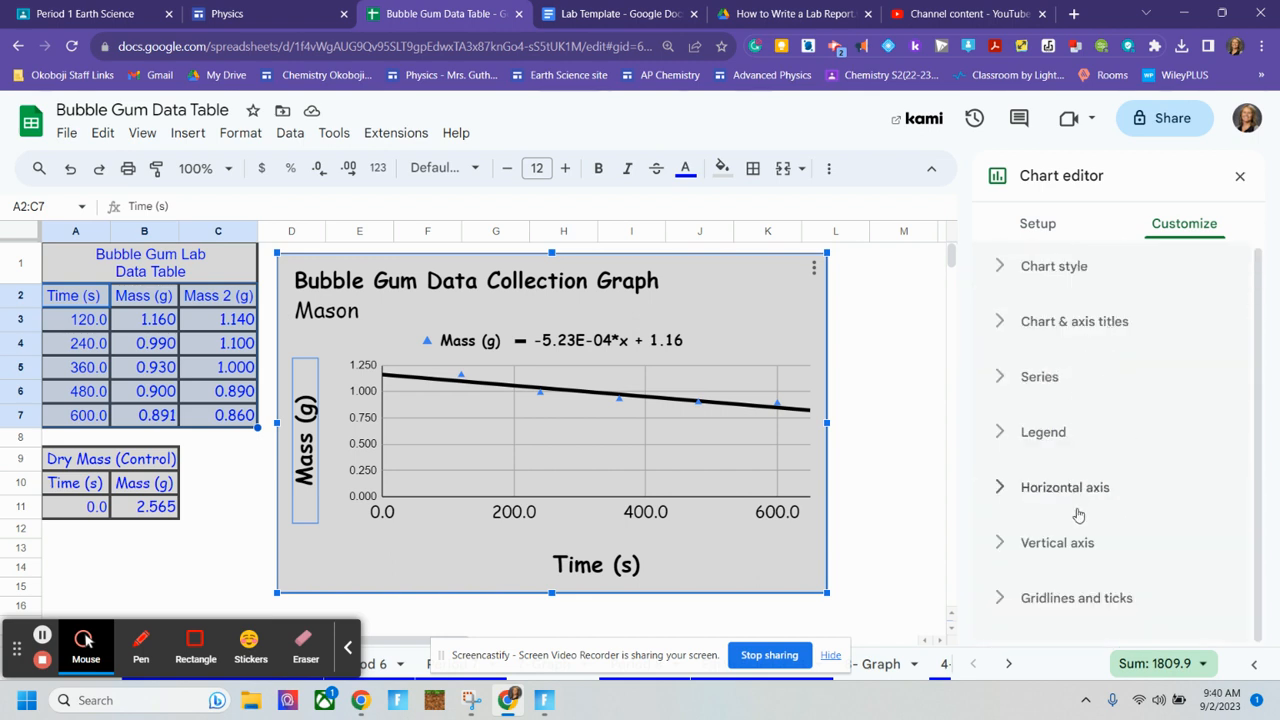
left_click(1068, 546)
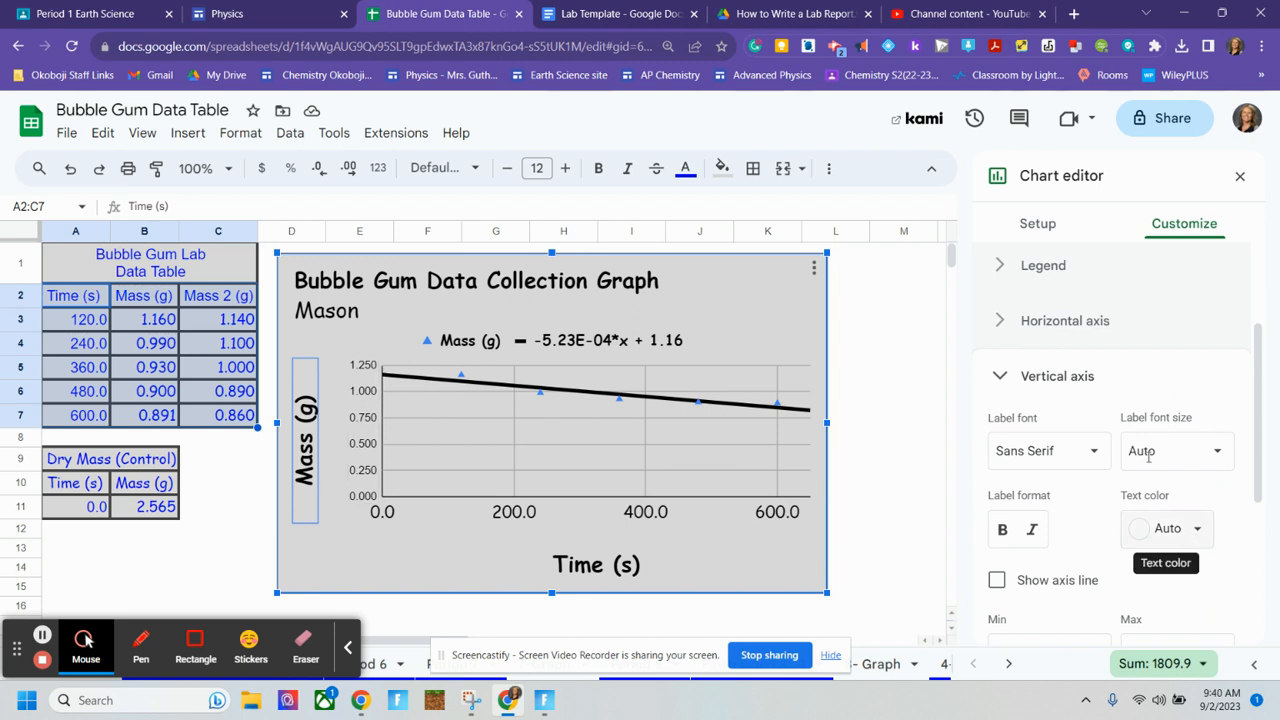
left_click(1094, 462)
left_click(1110, 566)
left_click(1198, 455)
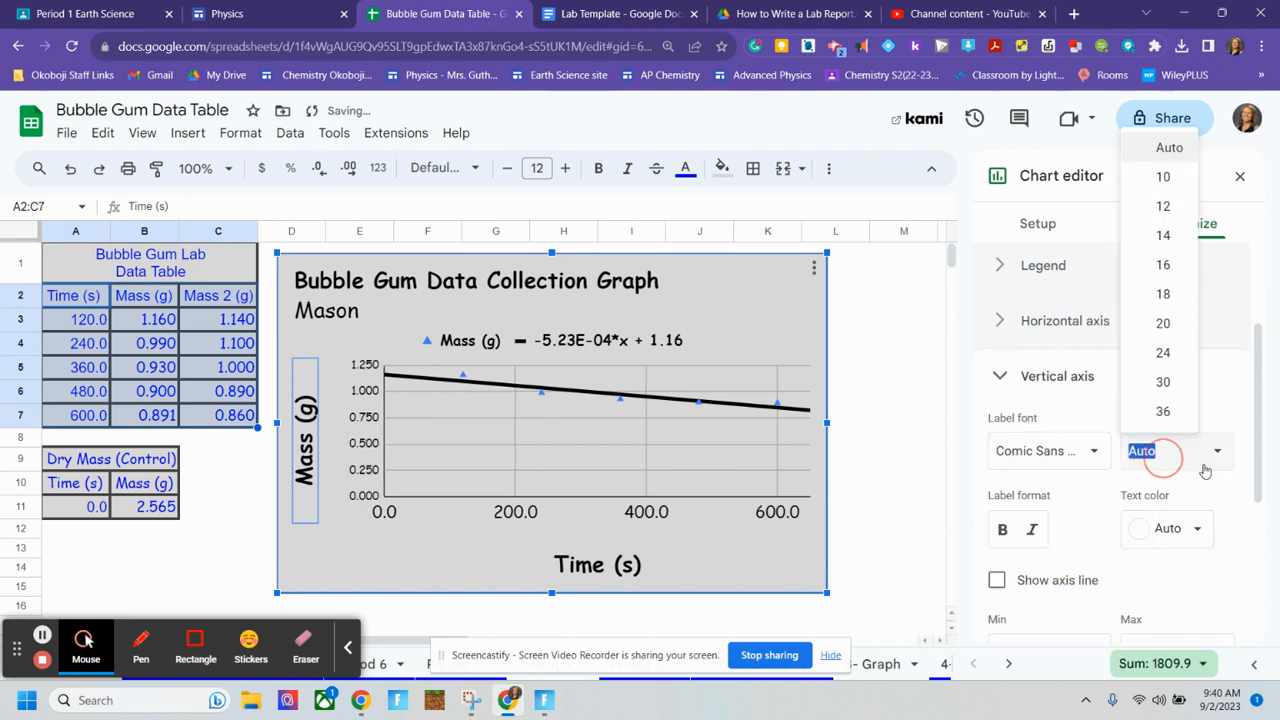
left_click(1164, 292)
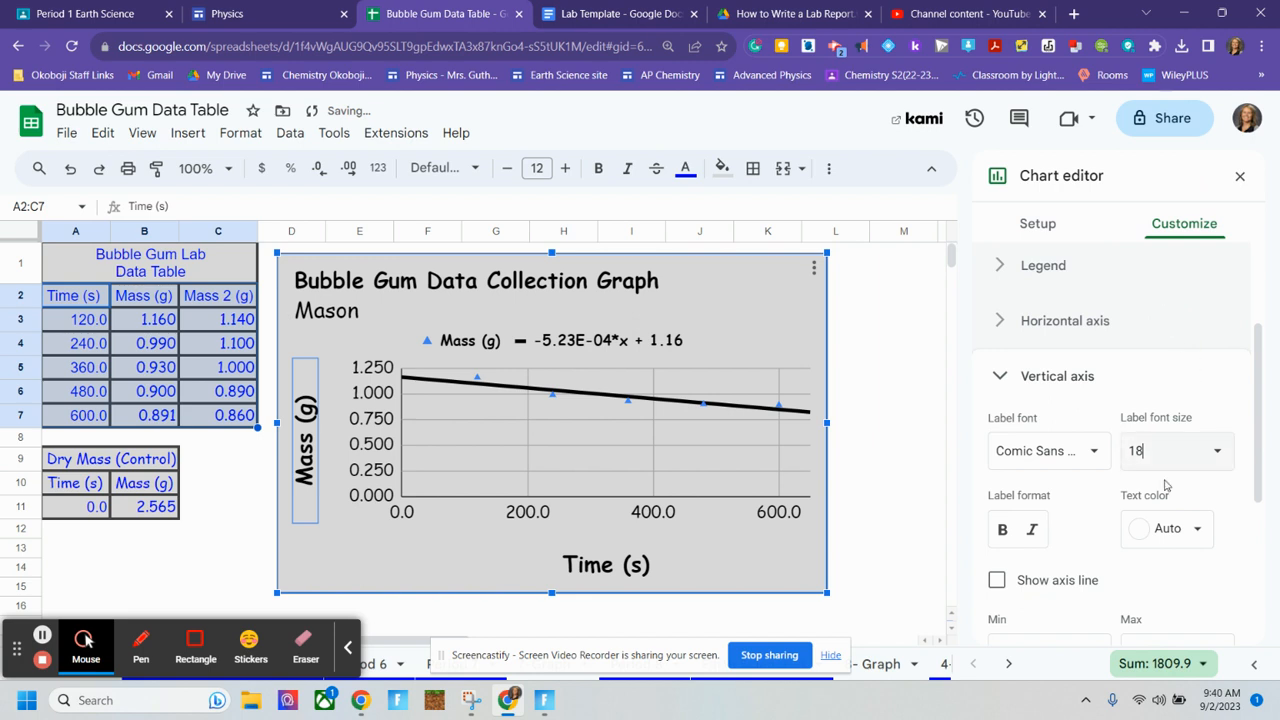
Color the vertical axis labels black and show the vertical axis line.
left_click(1176, 531)
left_click(1015, 430)
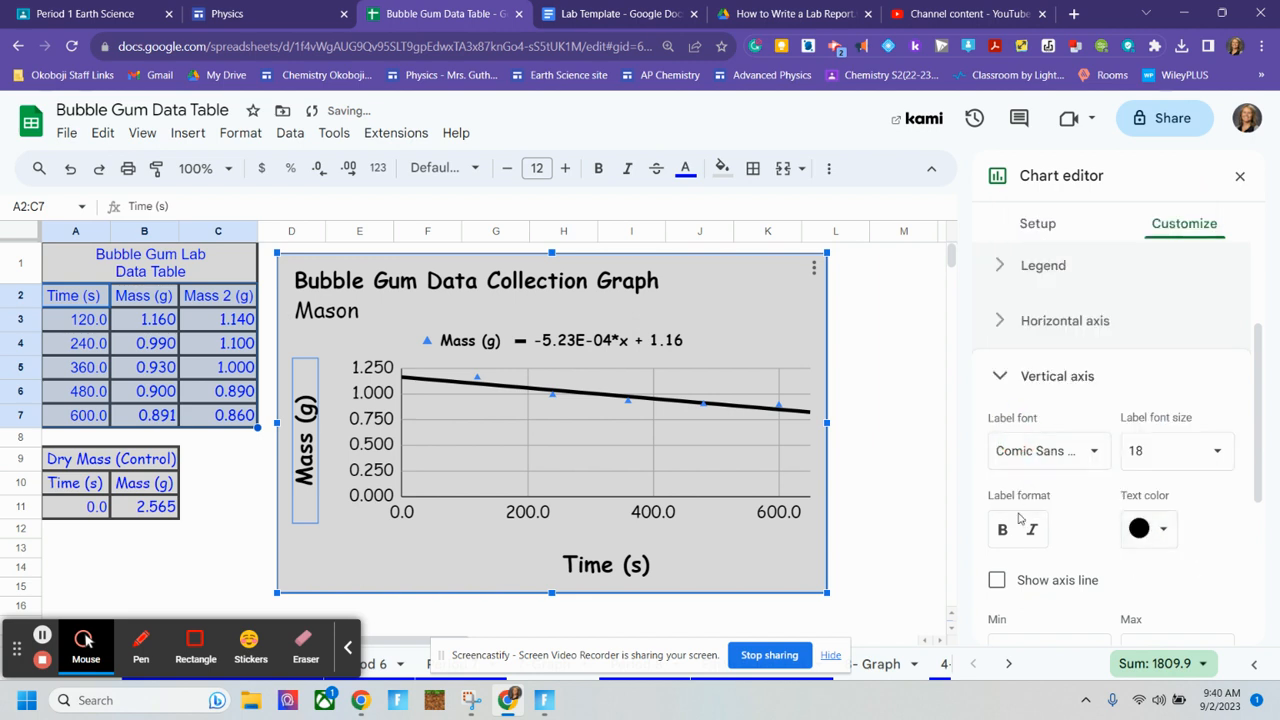
scroll(1104, 530, "down", 2)
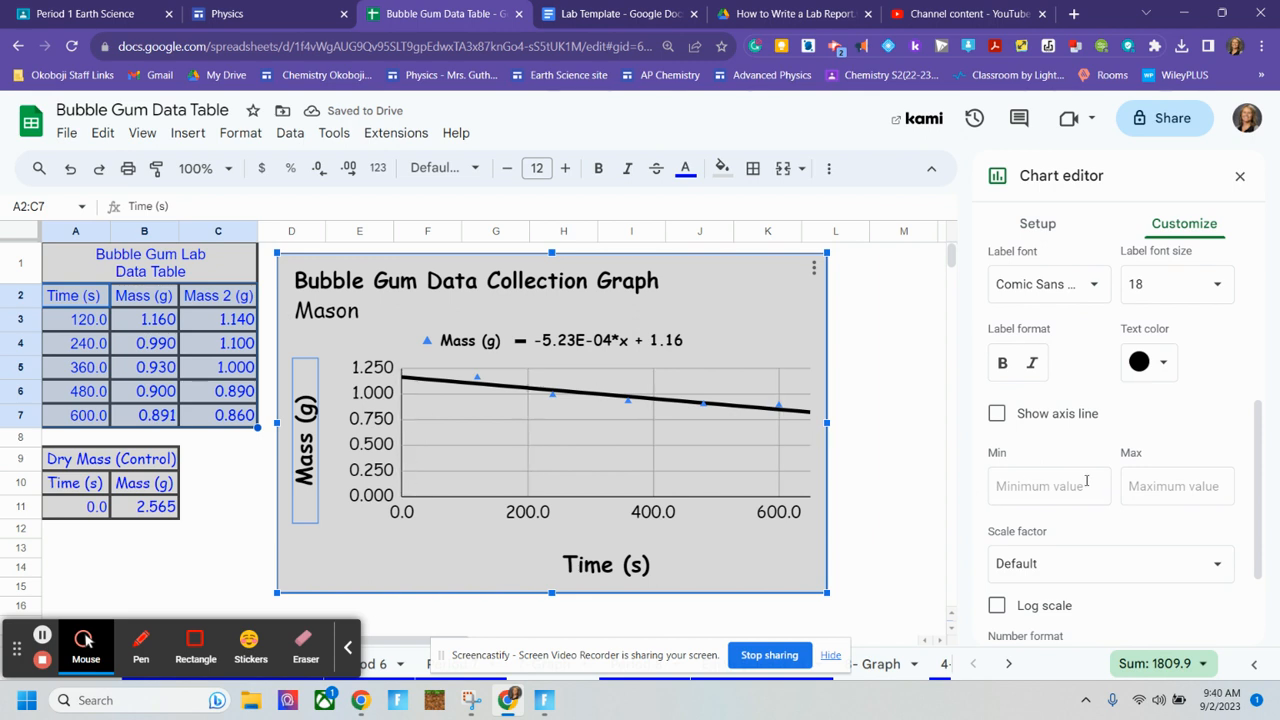
left_click(998, 413)
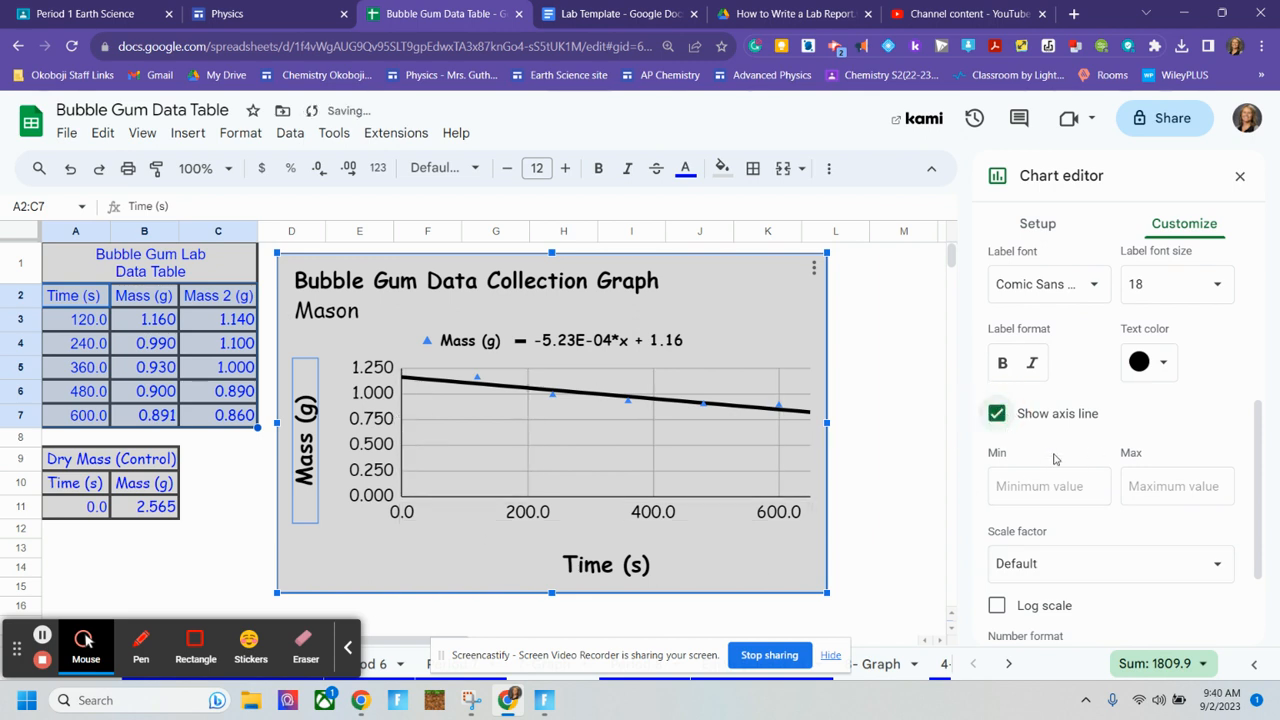
Set the vertical axis minimum to 0 and maximum to 1.5.
left_click(1043, 486)
type("0")
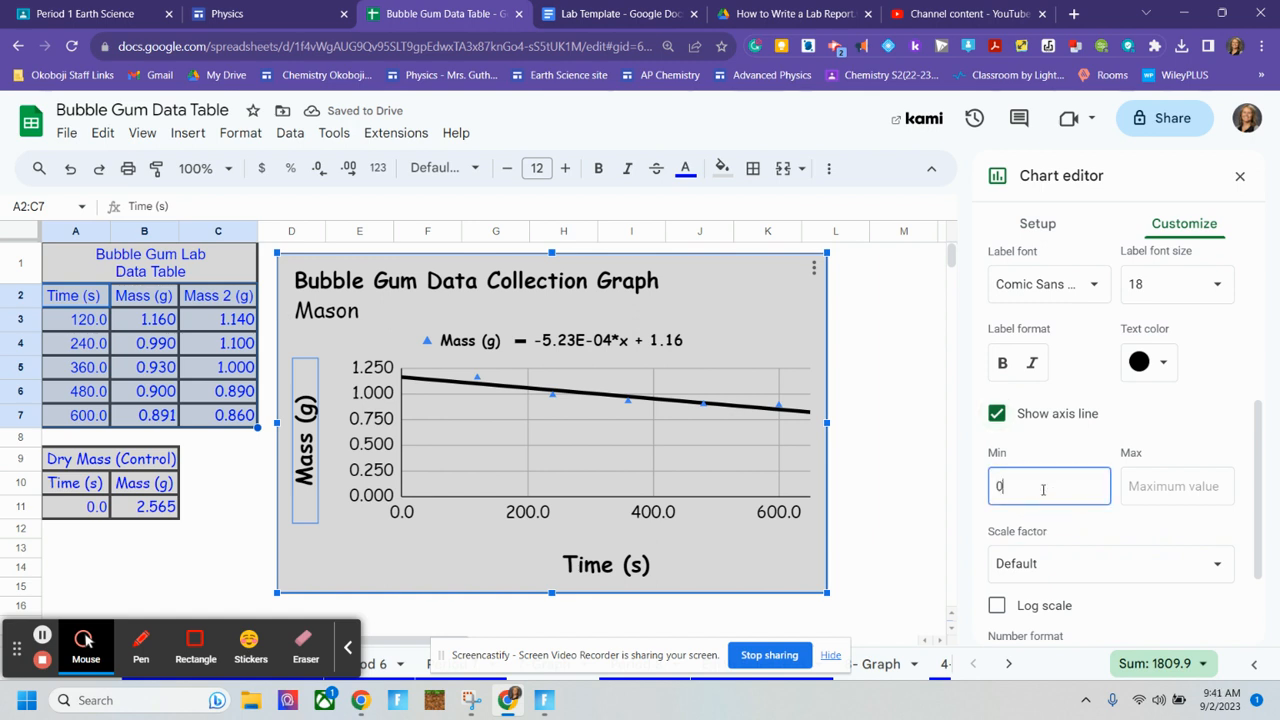
left_click(1185, 484)
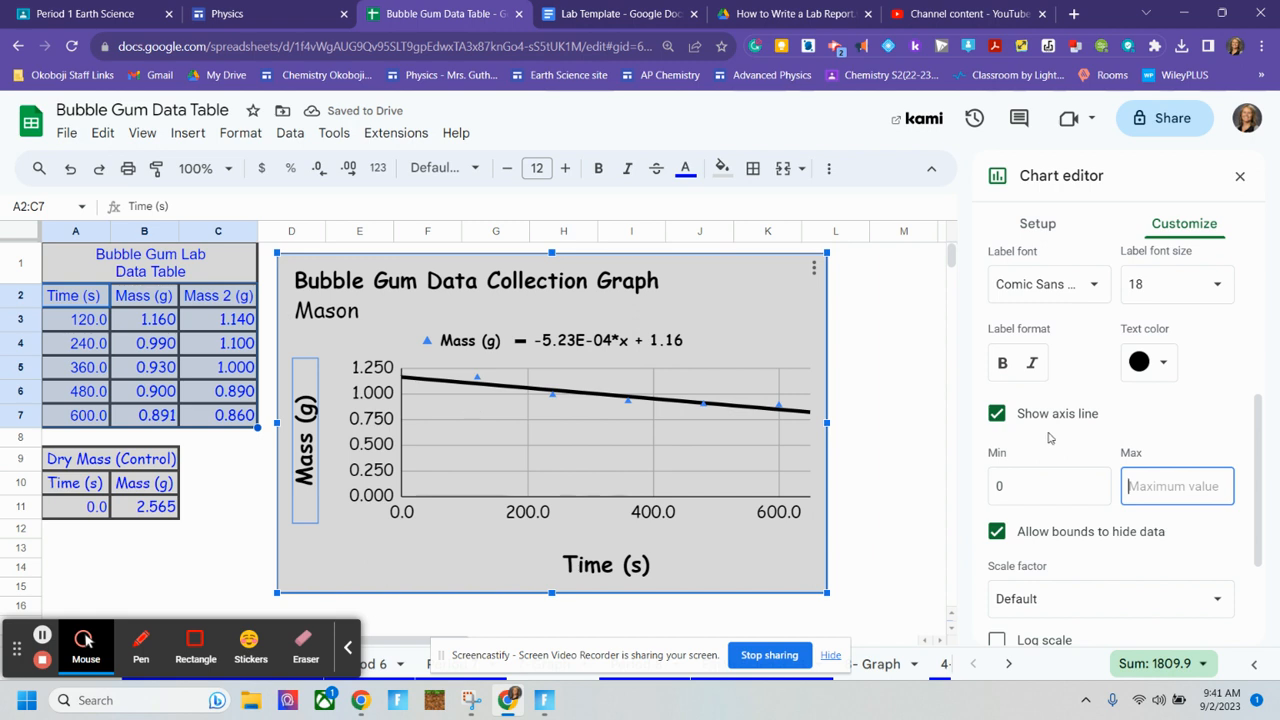
type("1.5")
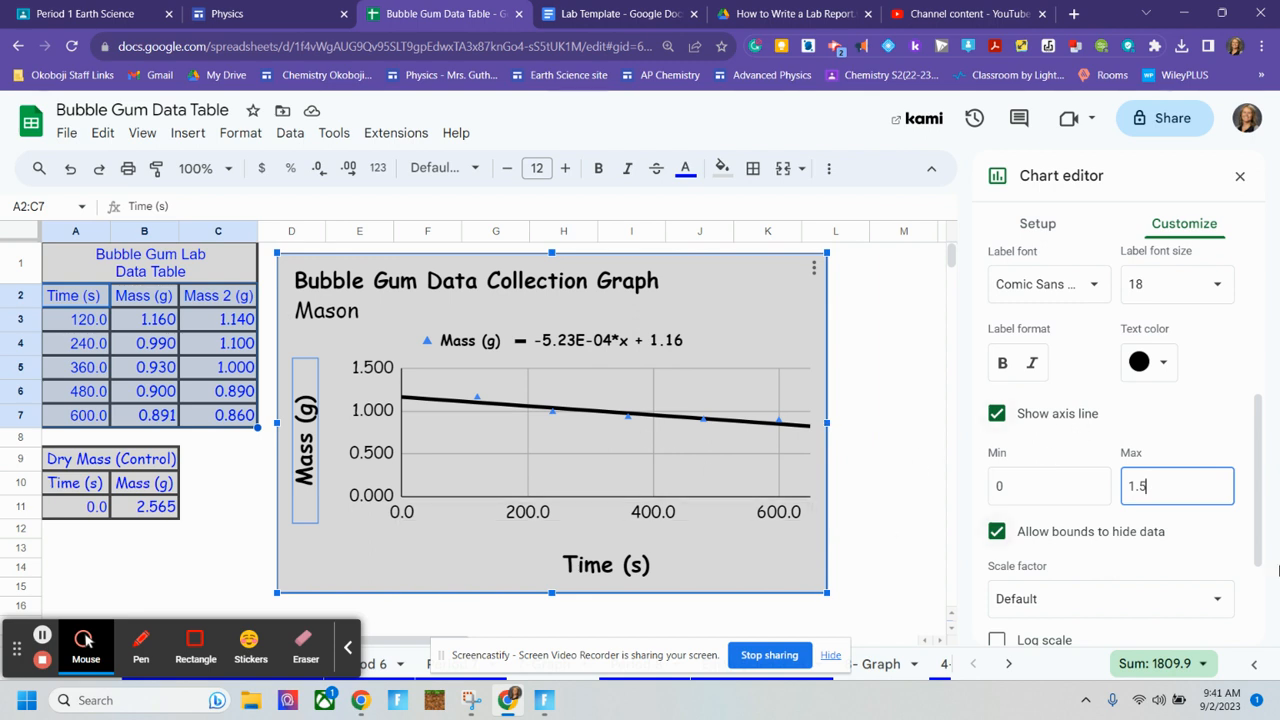
scroll(1150, 515, "down", 1)
scroll(1169, 534, "down", 1)
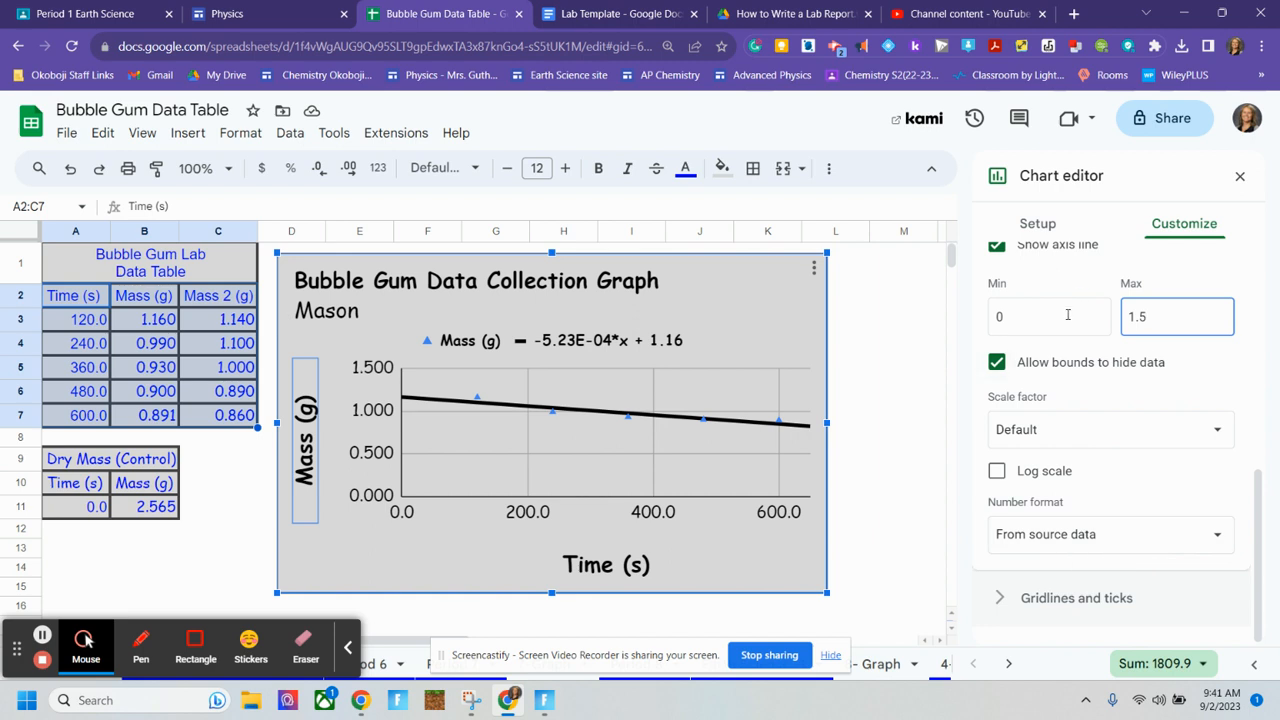
scroll(1043, 457, "up", 3)
scroll(1043, 457, "up", 3)
left_click(1060, 455)
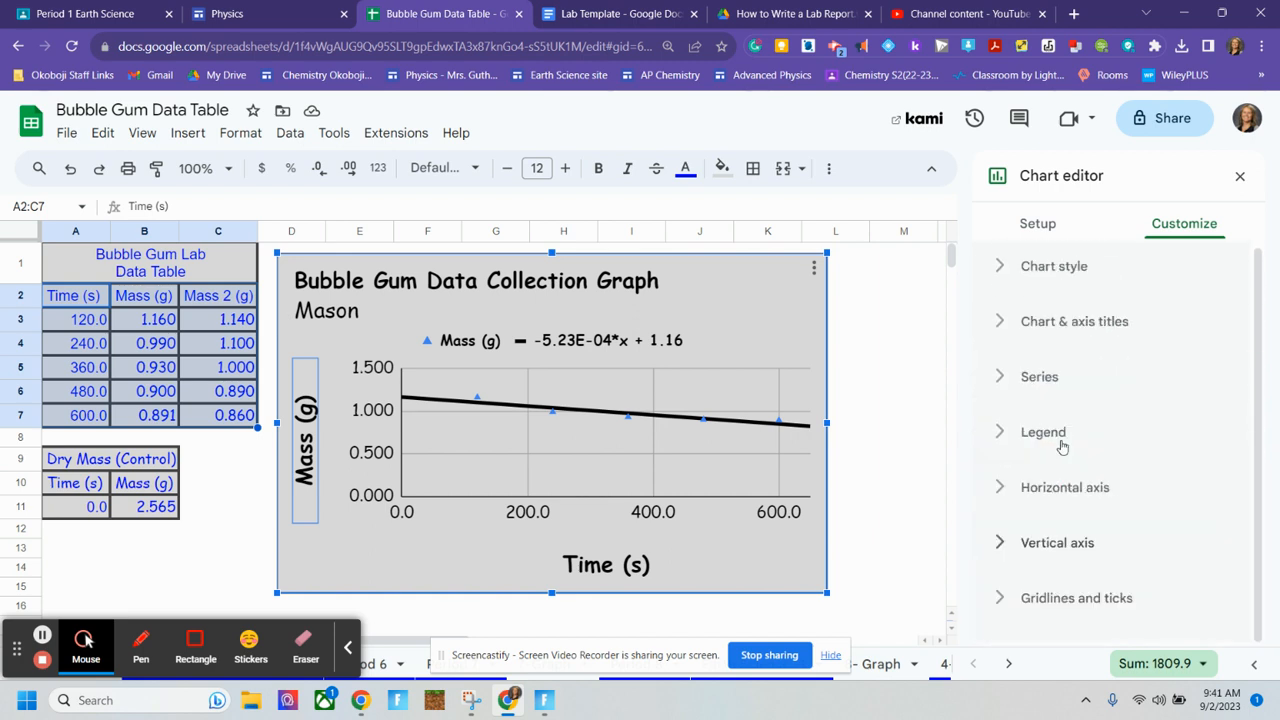
Set the horizontal axis major gridlines to Step spacing with a major step of 120.
left_click(1077, 598)
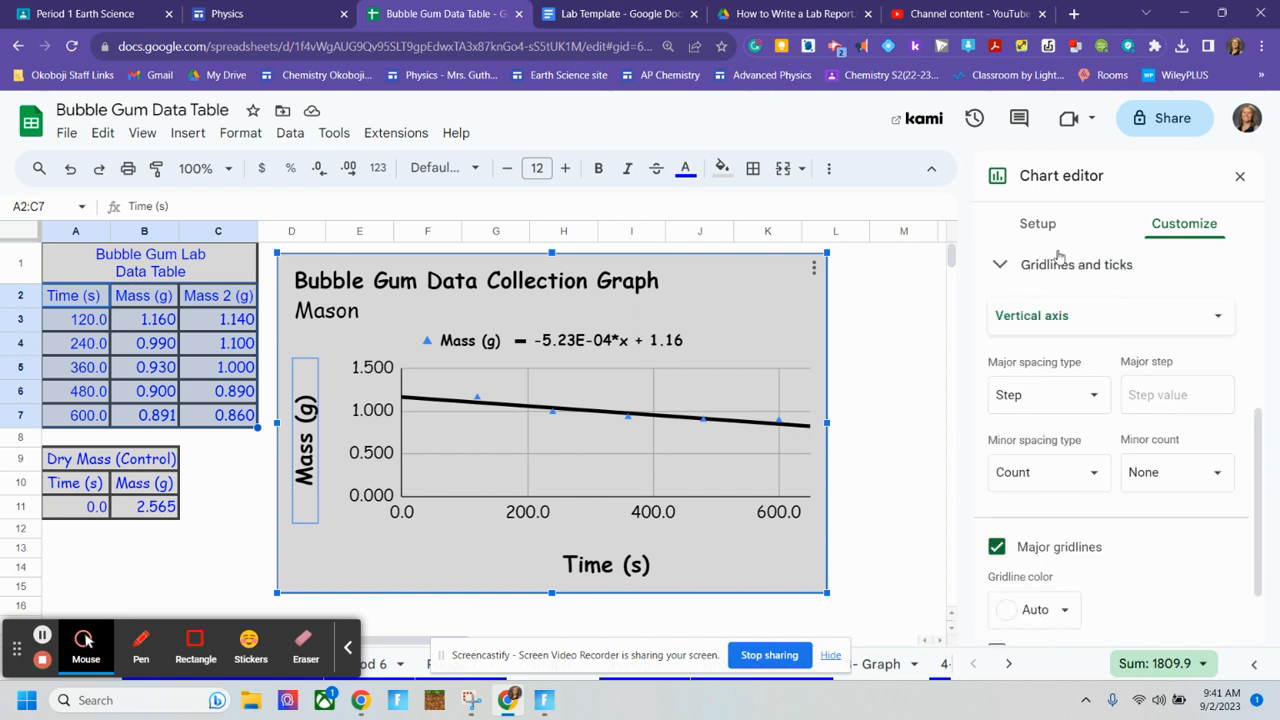
scroll(1045, 490, "up", 1)
left_click(1100, 399)
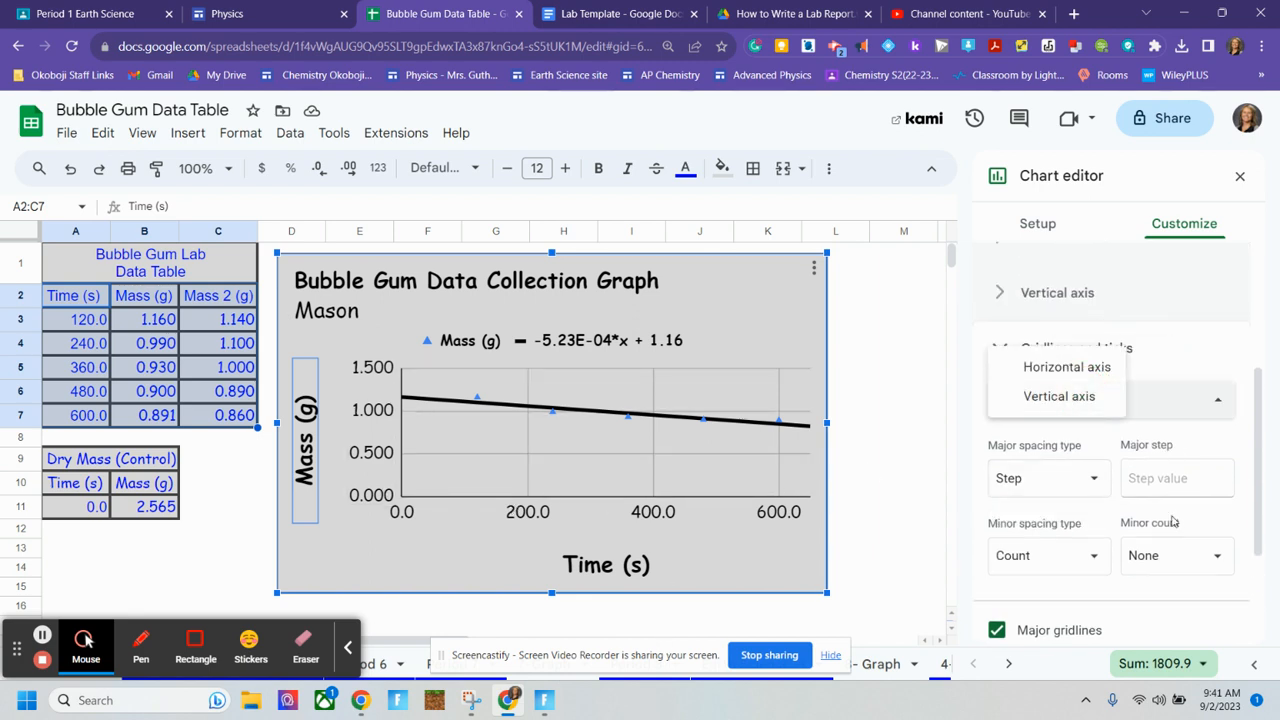
left_click(1080, 369)
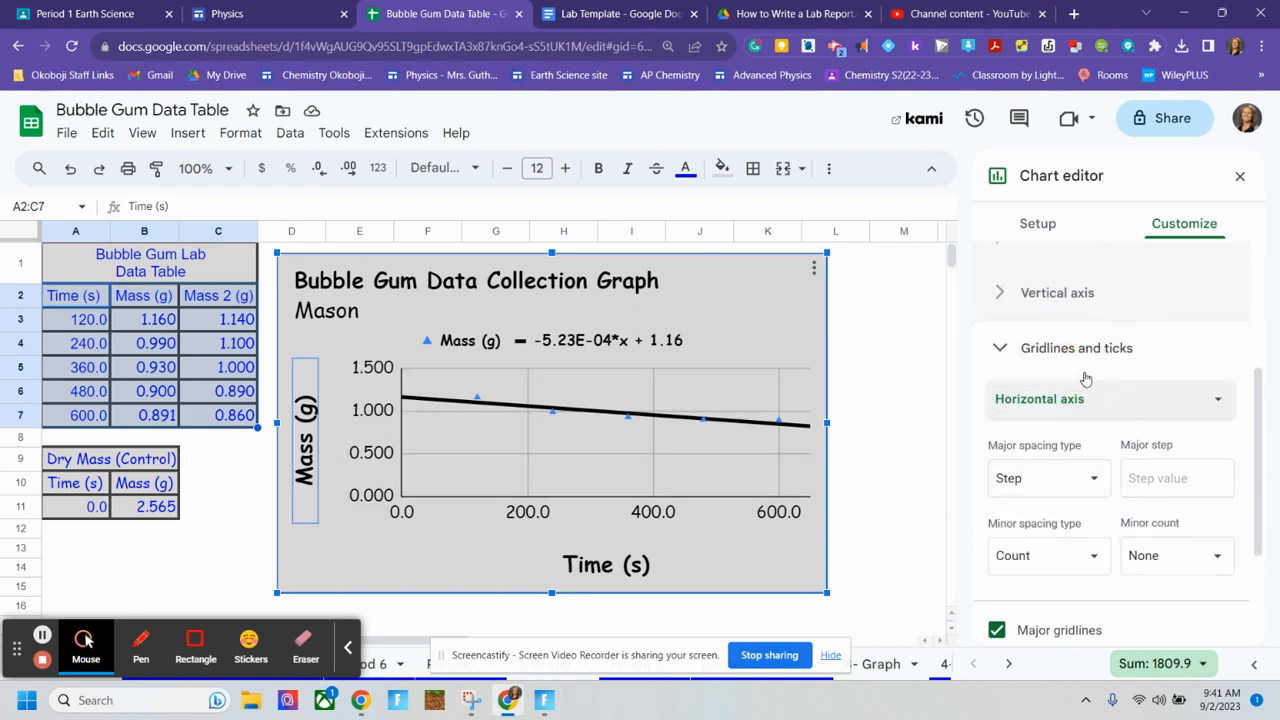
left_click(1089, 484)
left_click(1045, 503)
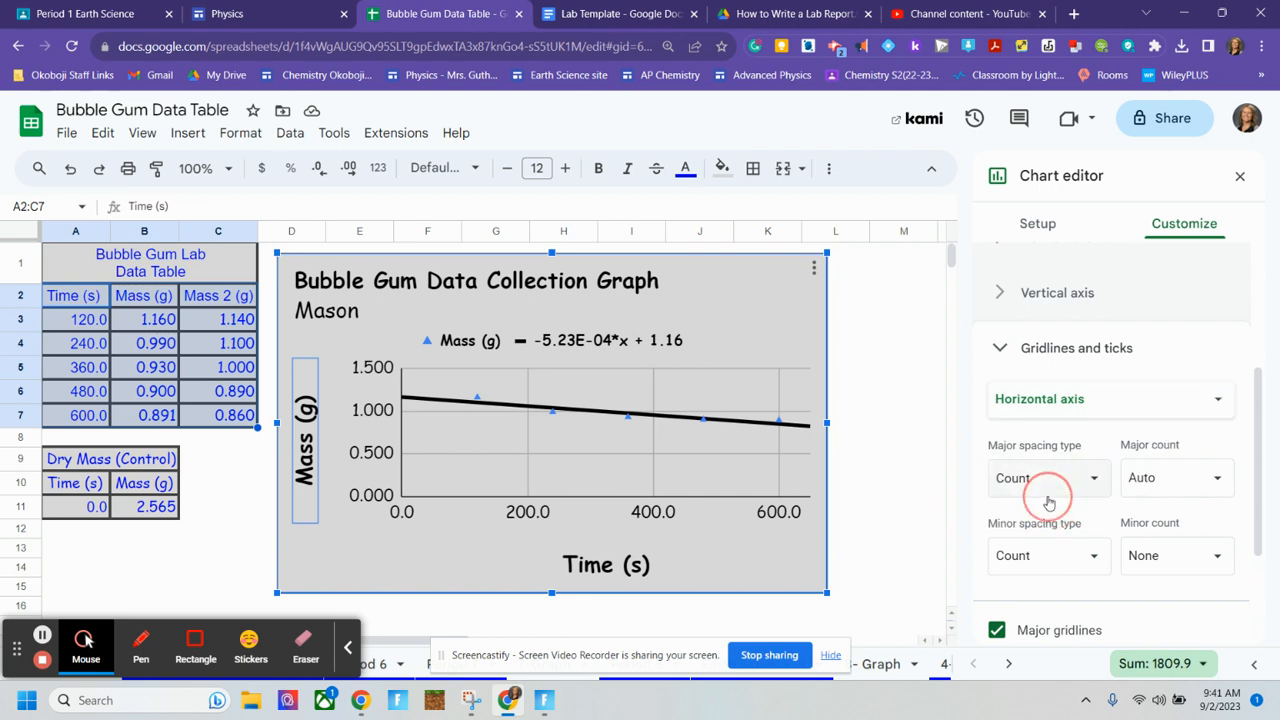
left_click(1046, 485)
left_click(1037, 446)
left_click(1182, 477)
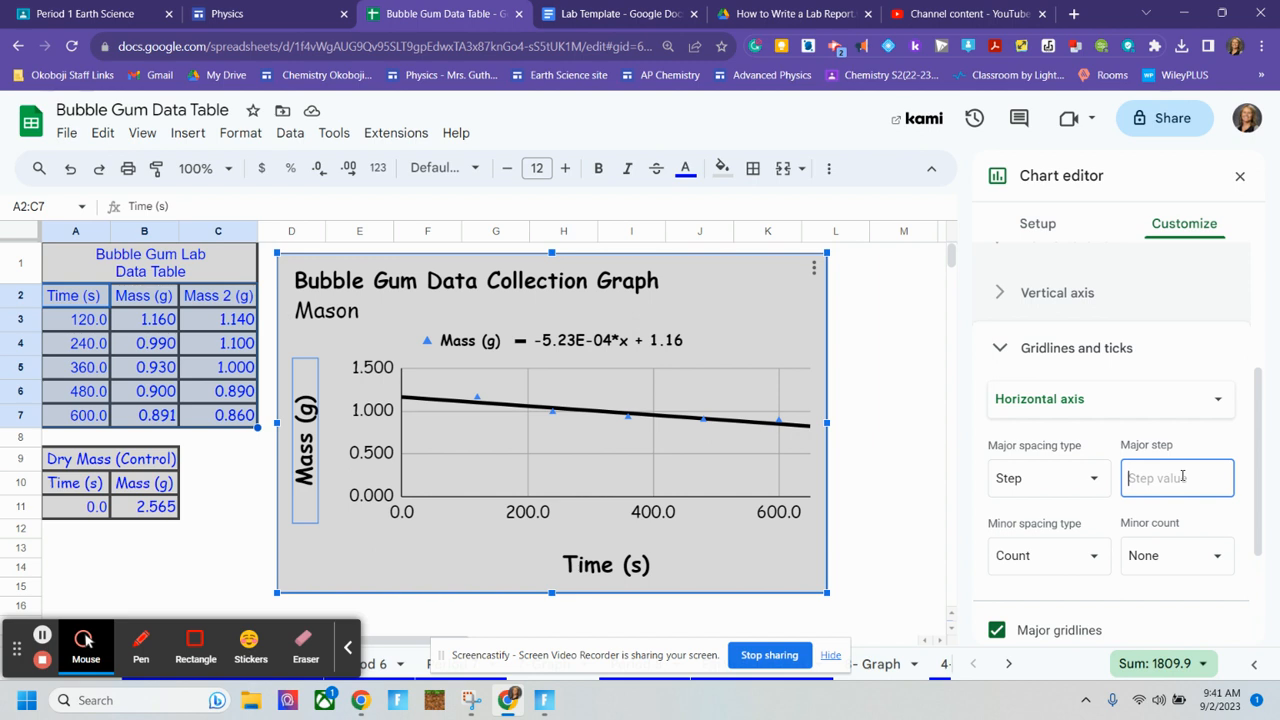
type("120")
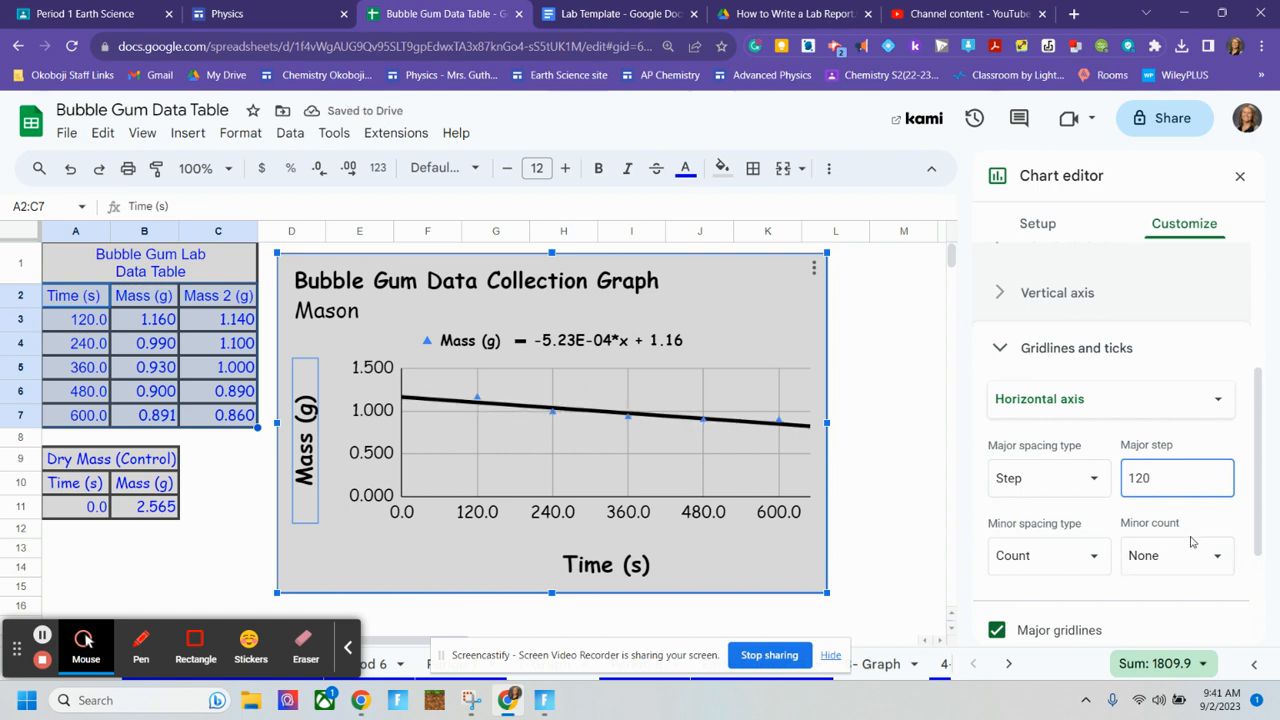
Try minor gridline counts of 10, 20, 60 and 4 on the horizontal axis.
left_click(1060, 560)
left_click(1048, 560)
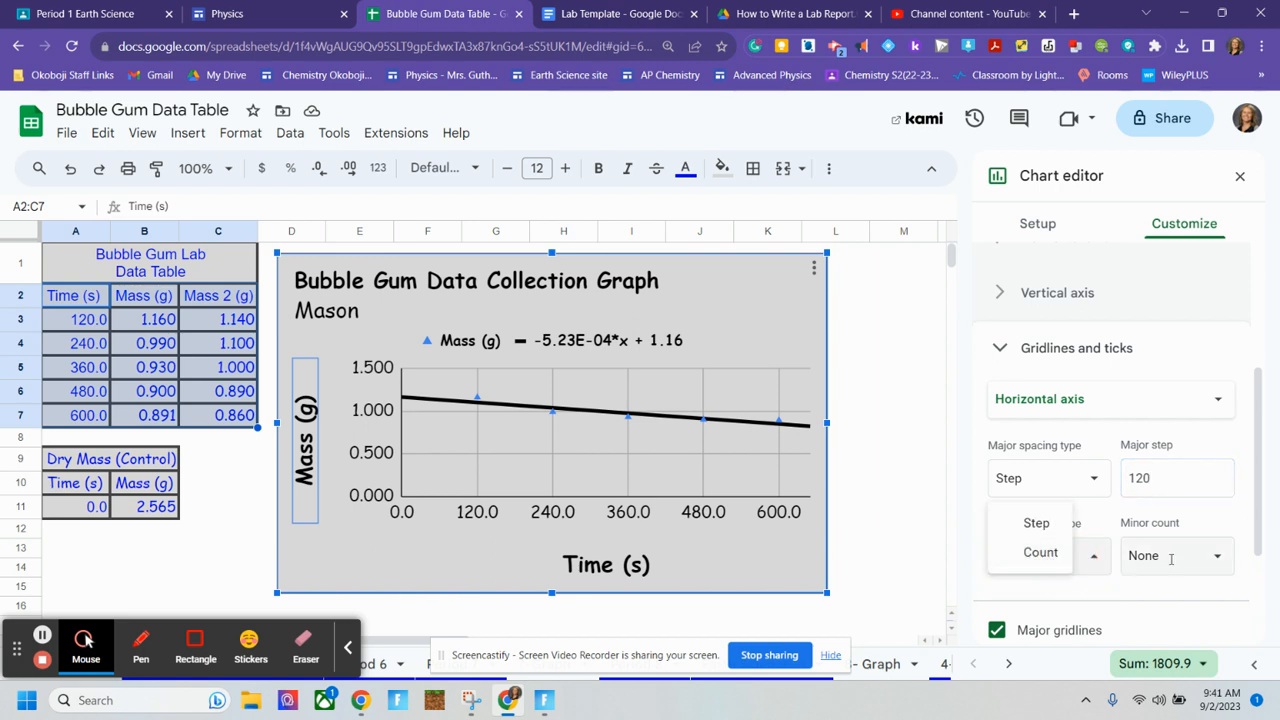
left_click(1170, 556)
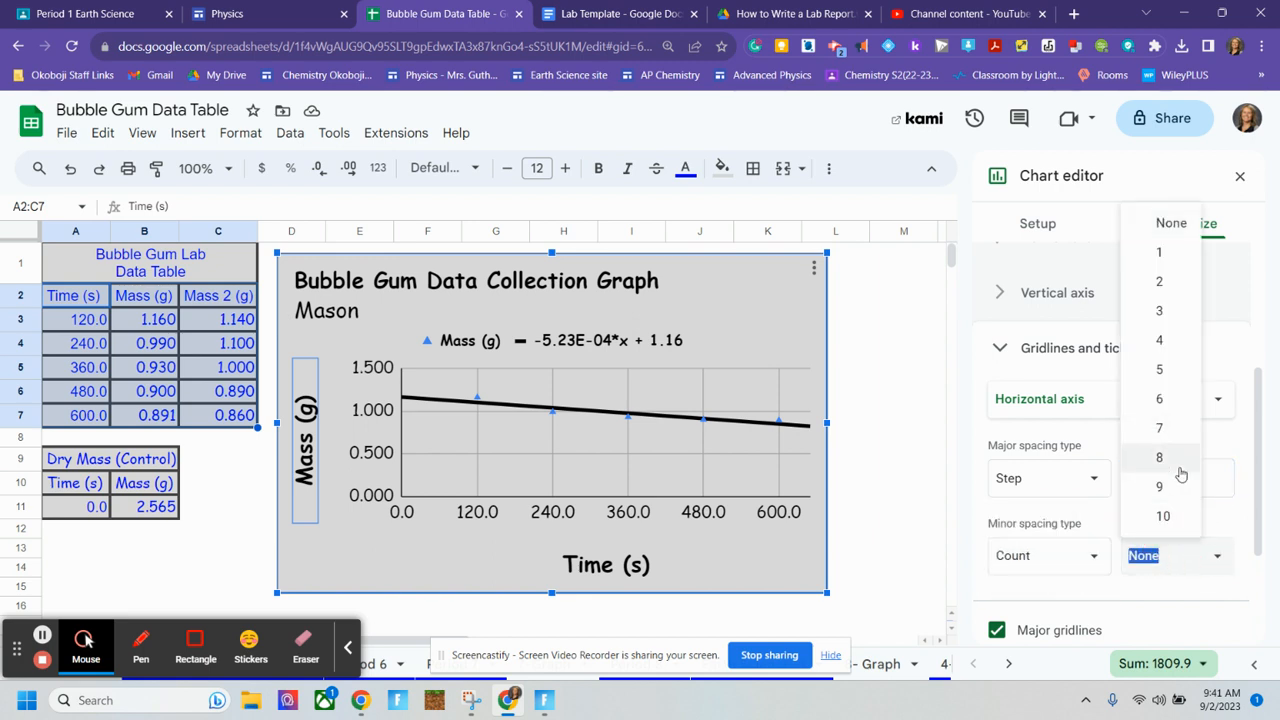
left_click(1162, 516)
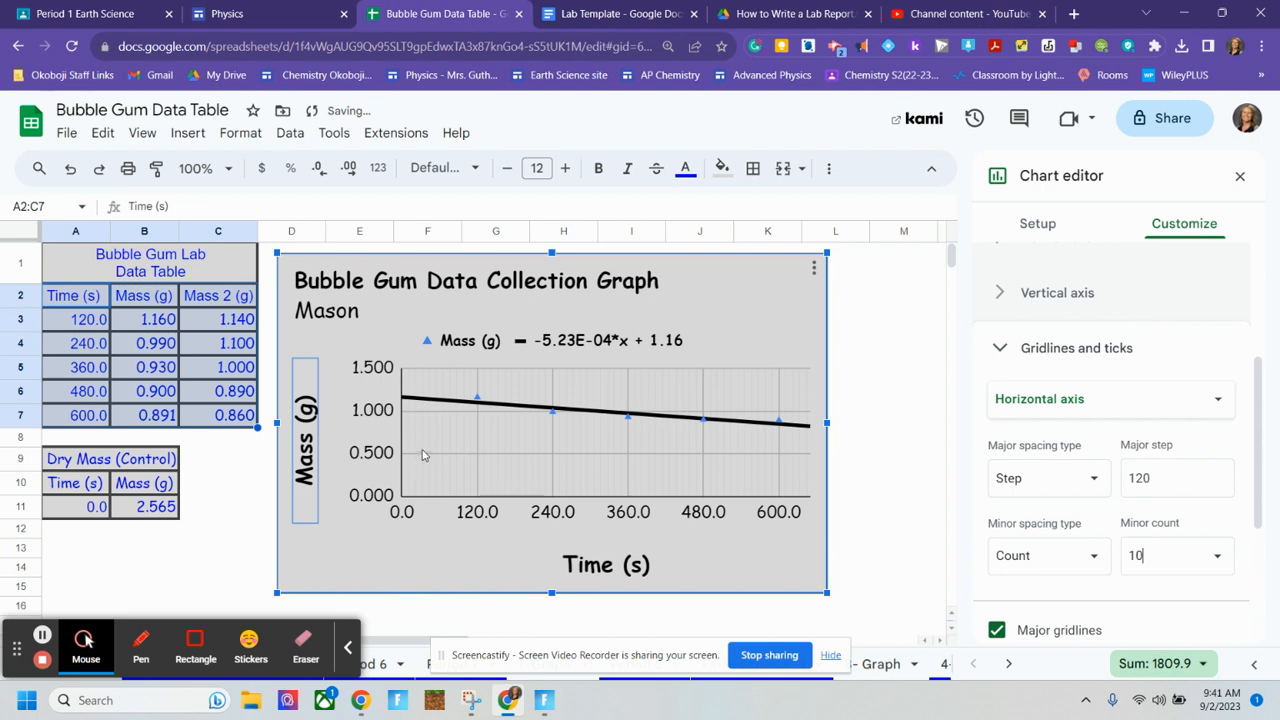
double_click(1133, 557)
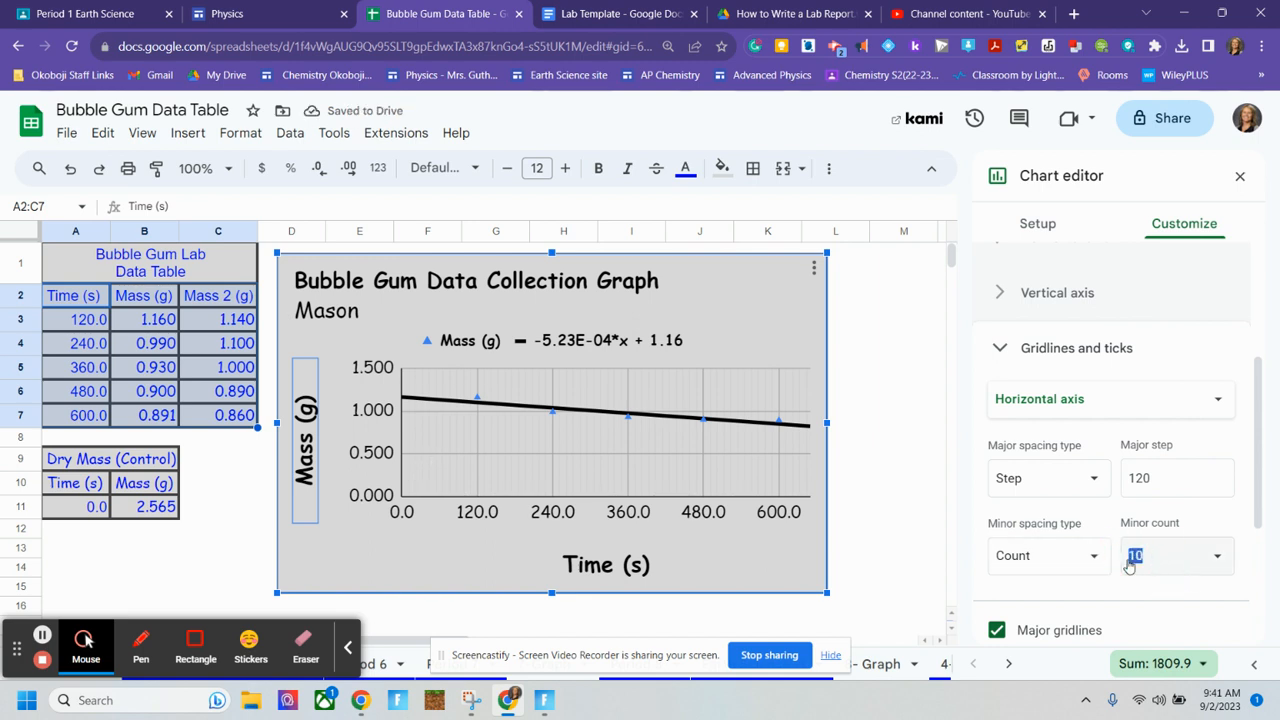
type("20")
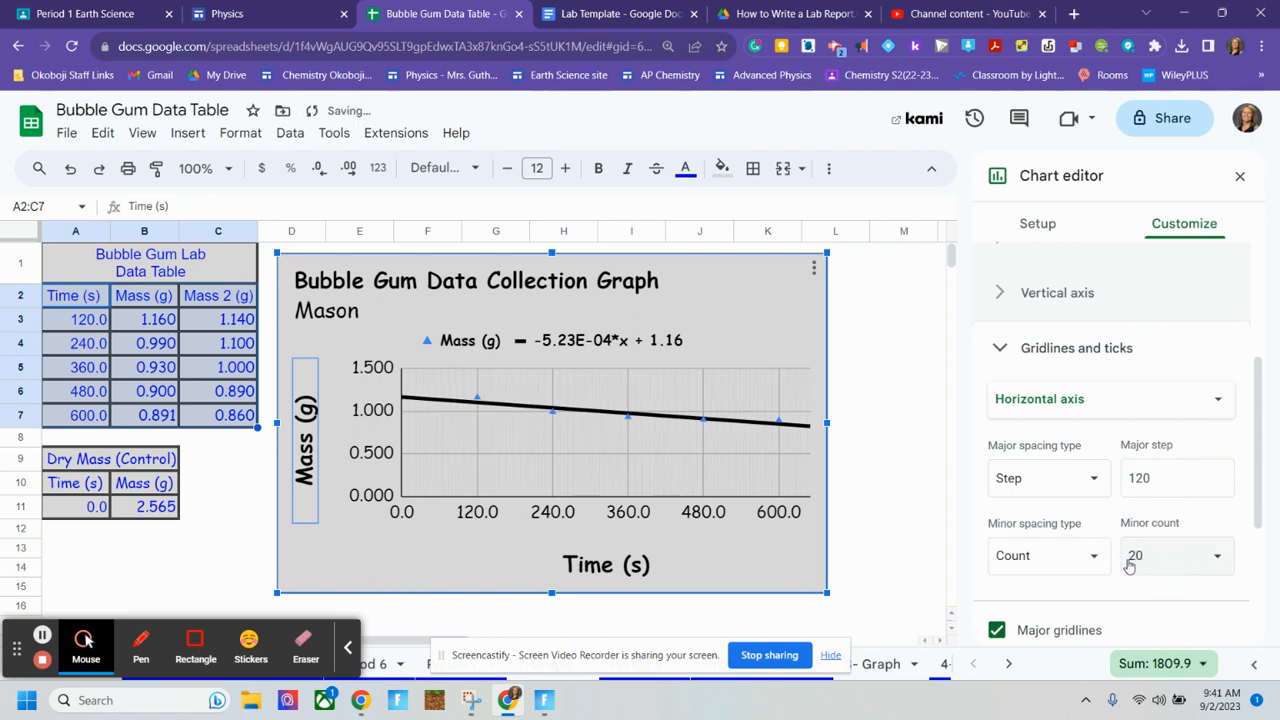
left_click(1212, 551)
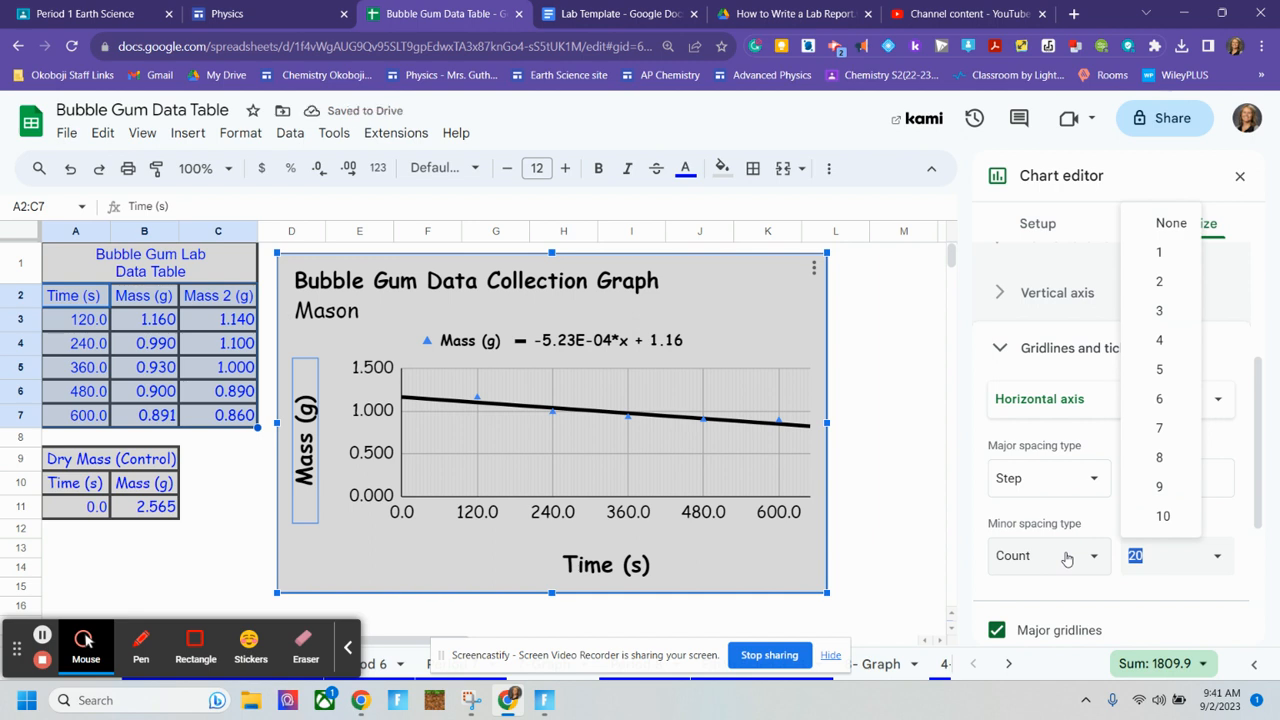
type("60")
key("Return")
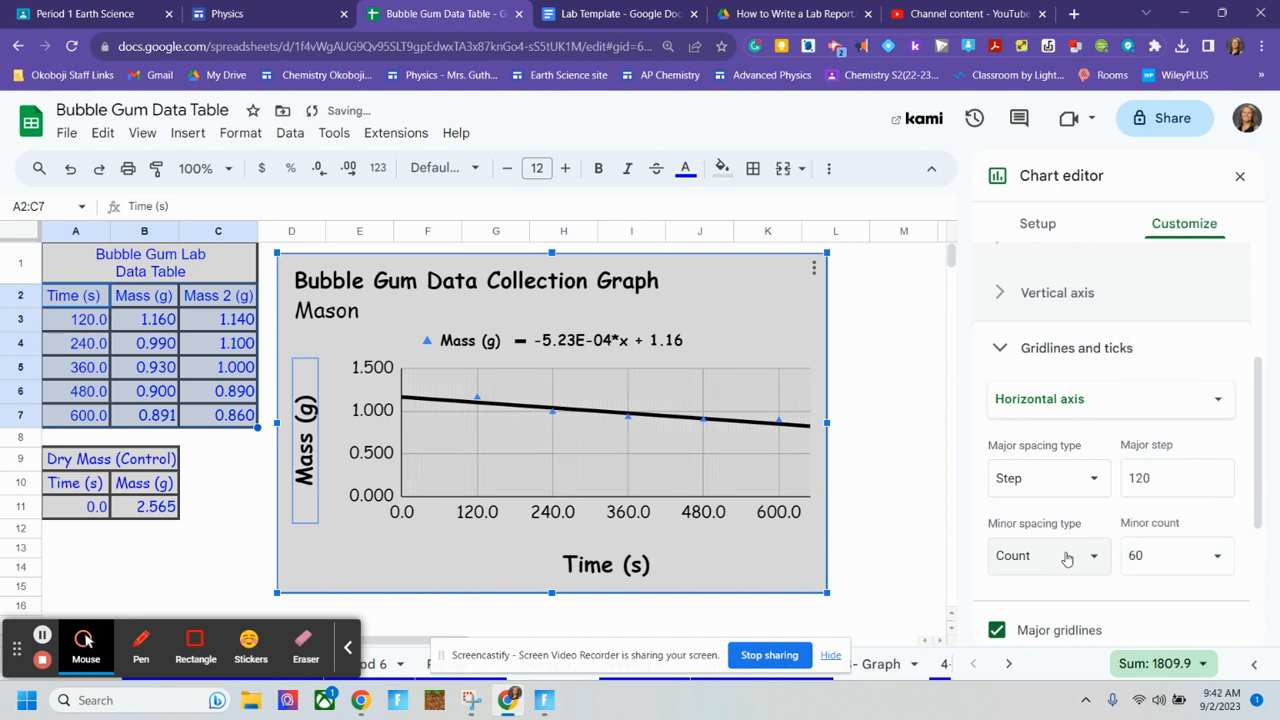
left_click(1180, 556)
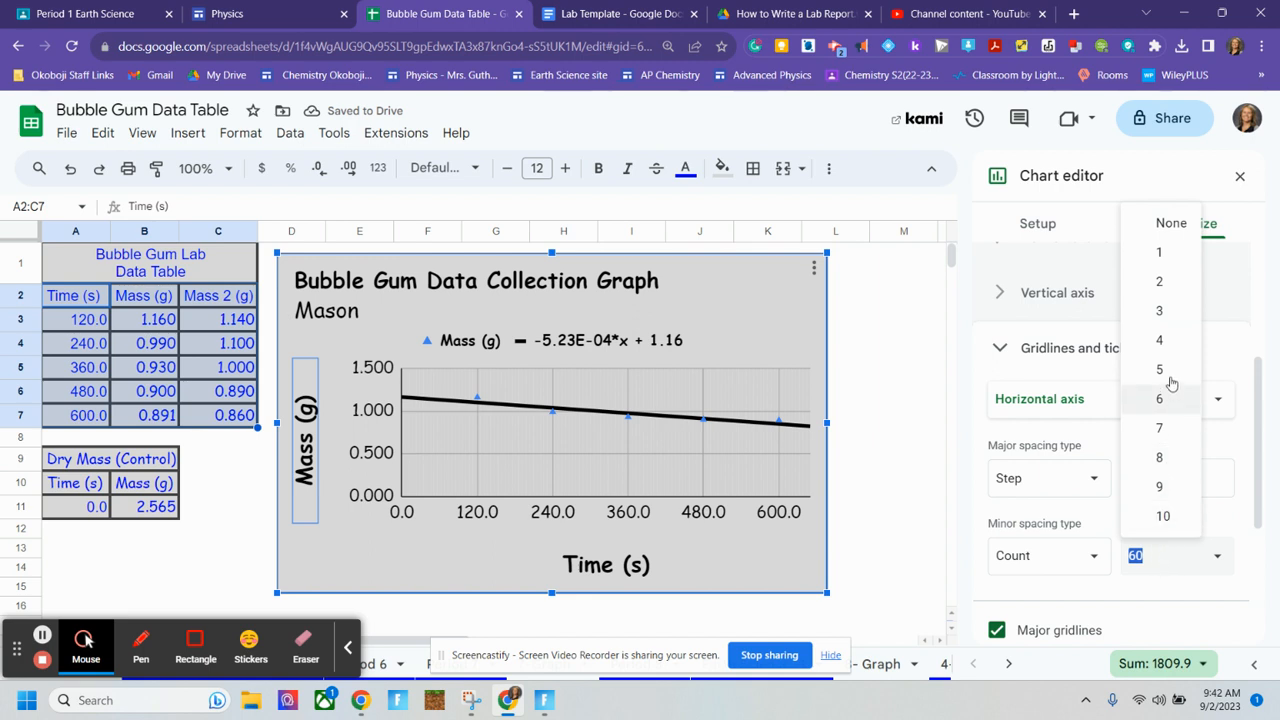
left_click(1168, 342)
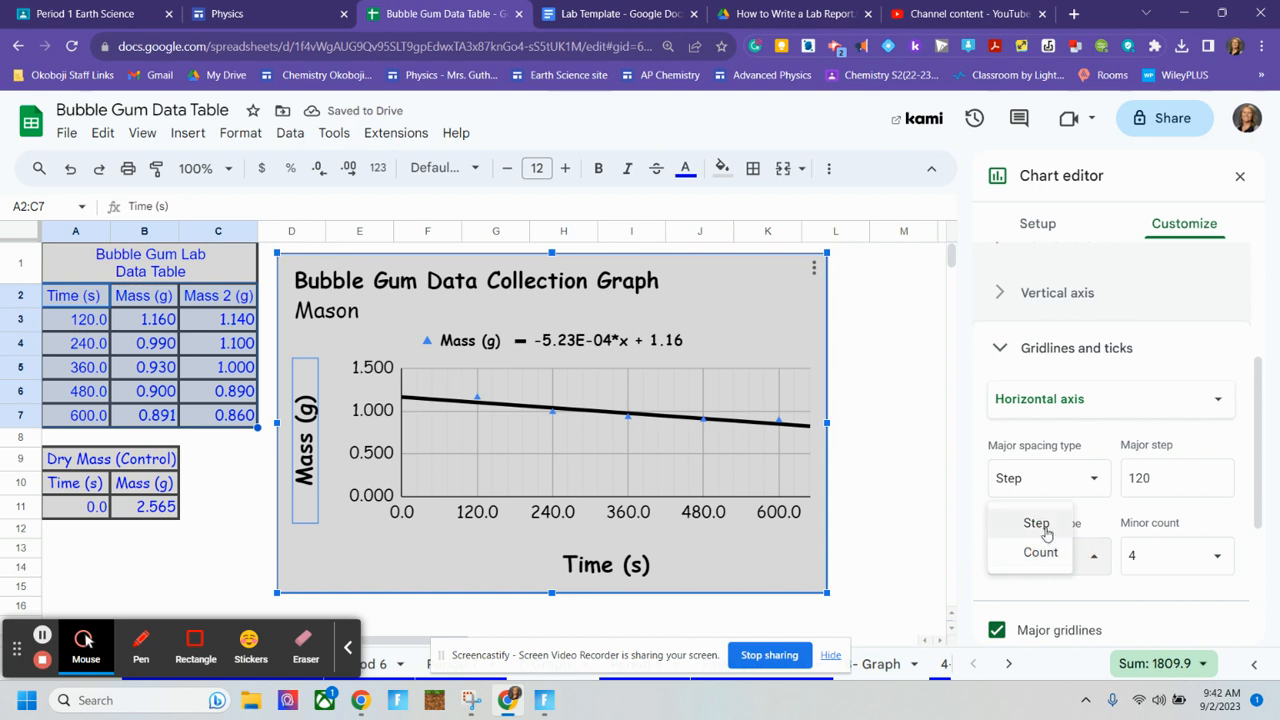
Change the horizontal axis minor spacing type to Step with a minor step of 20.
left_click(1036, 523)
left_click(1197, 563)
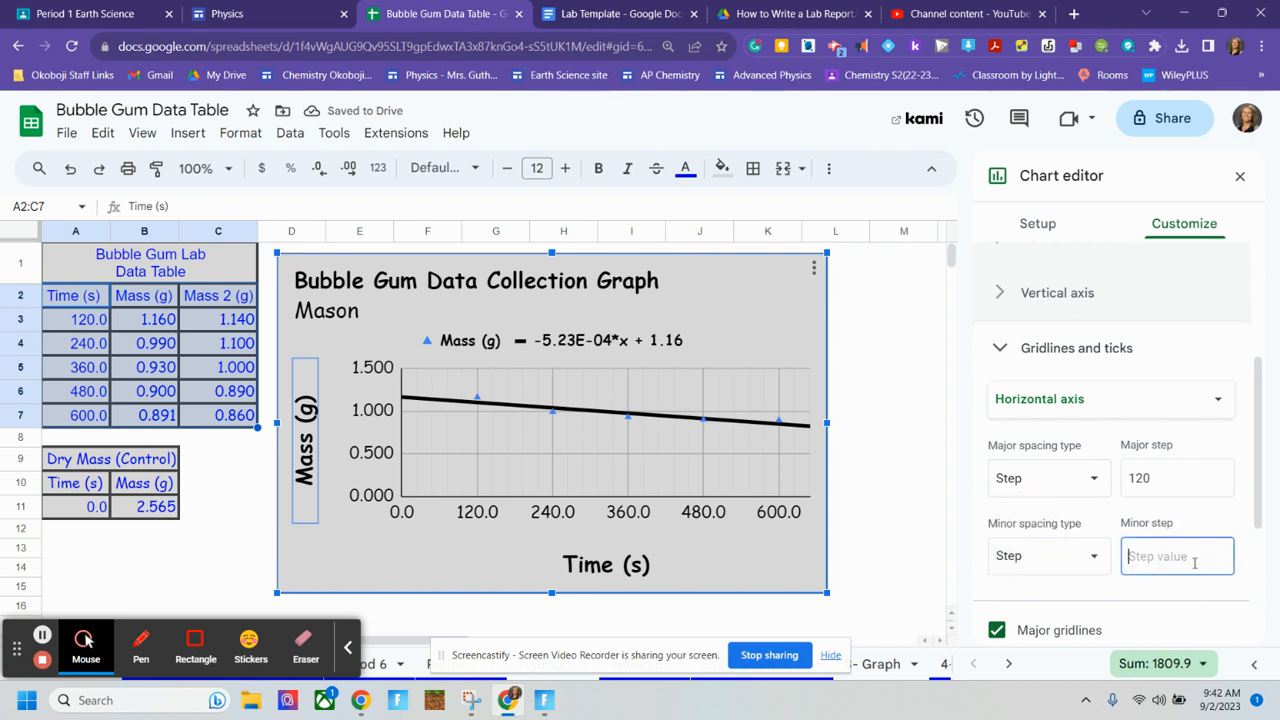
type("20")
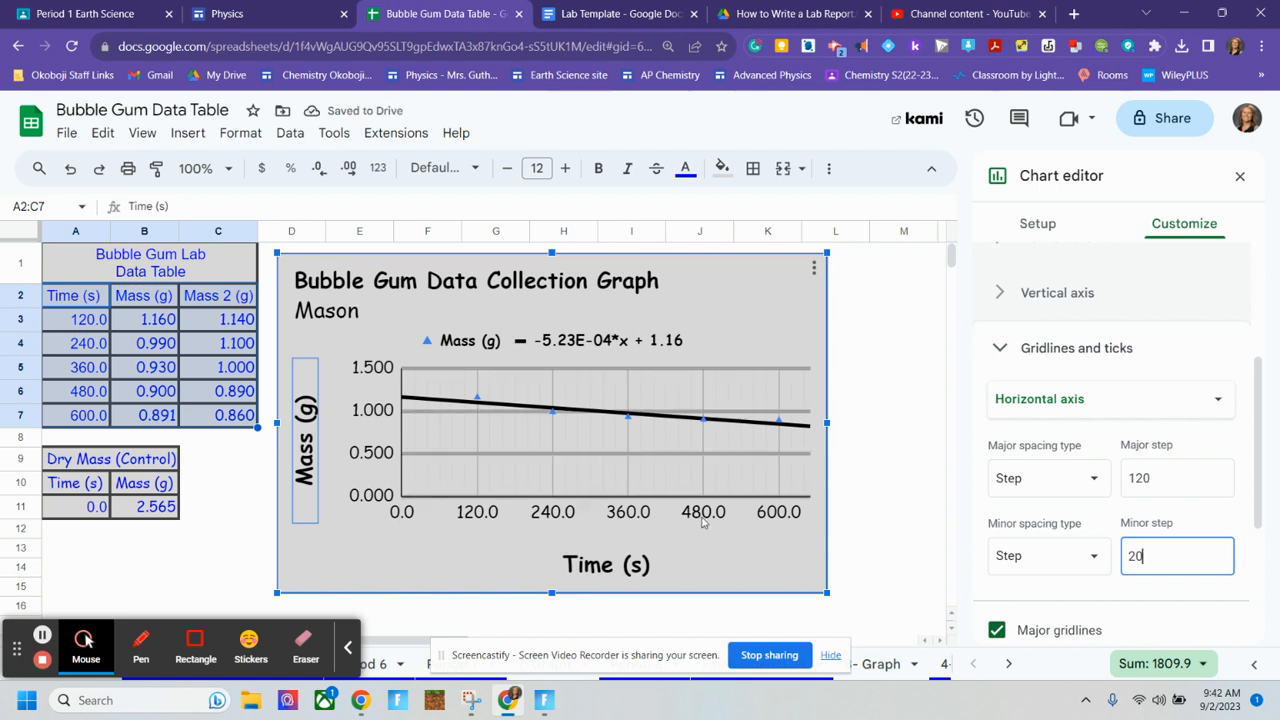
left_click(984, 512)
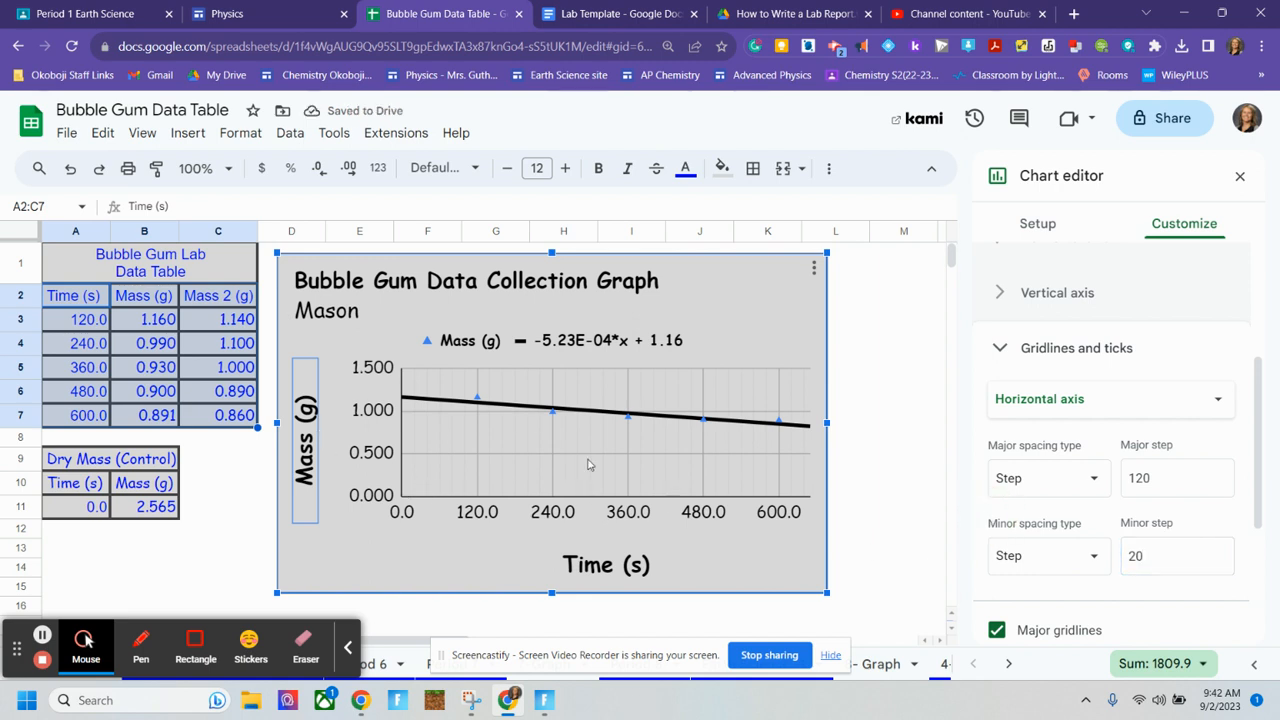
scroll(1140, 465, "down", 2)
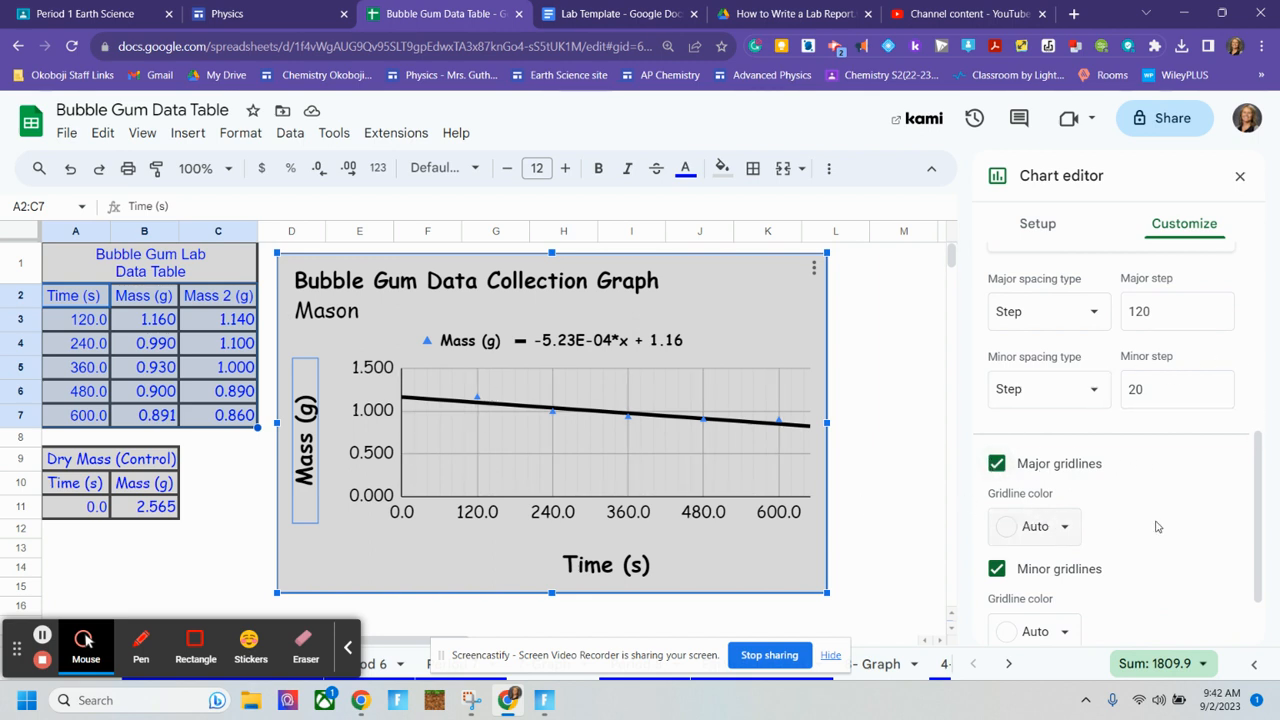
Try red as the color of the horizontal axis minor gridlines.
scroll(1155, 520, "down", 1)
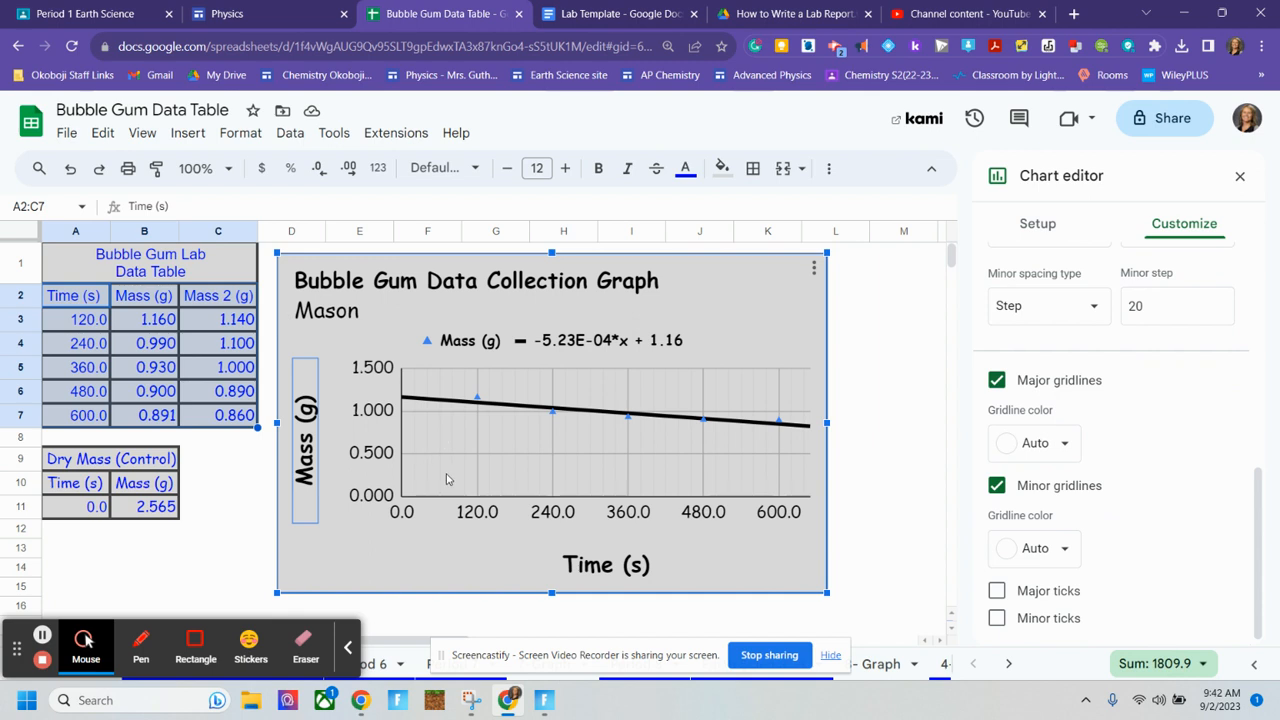
left_click(1063, 552)
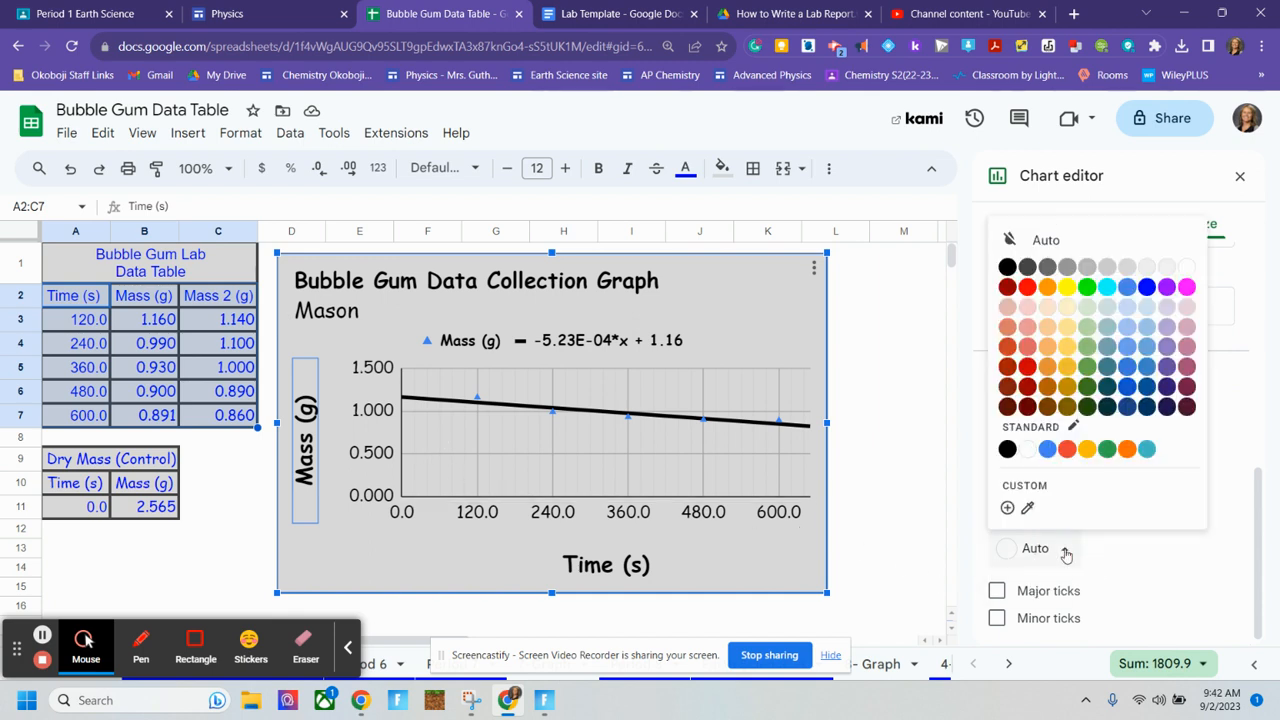
left_click(1026, 367)
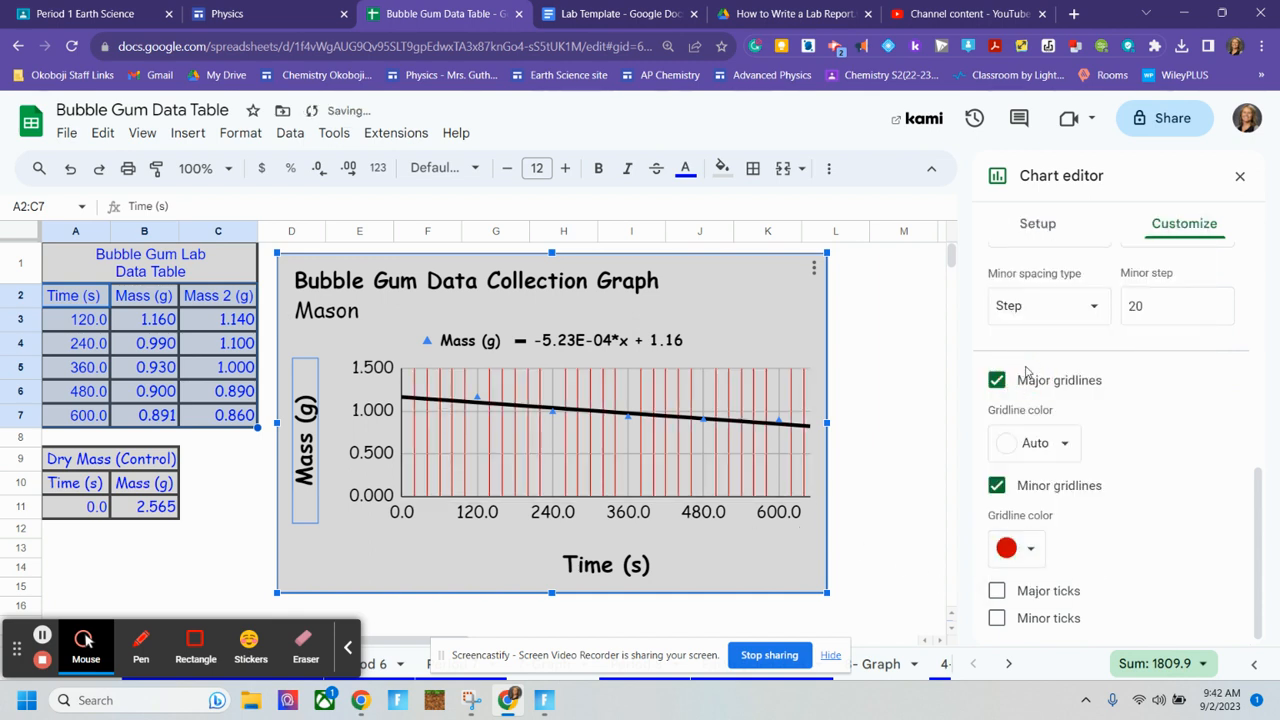
Set the horizontal axis minor gridline color to gray.
left_click(1031, 550)
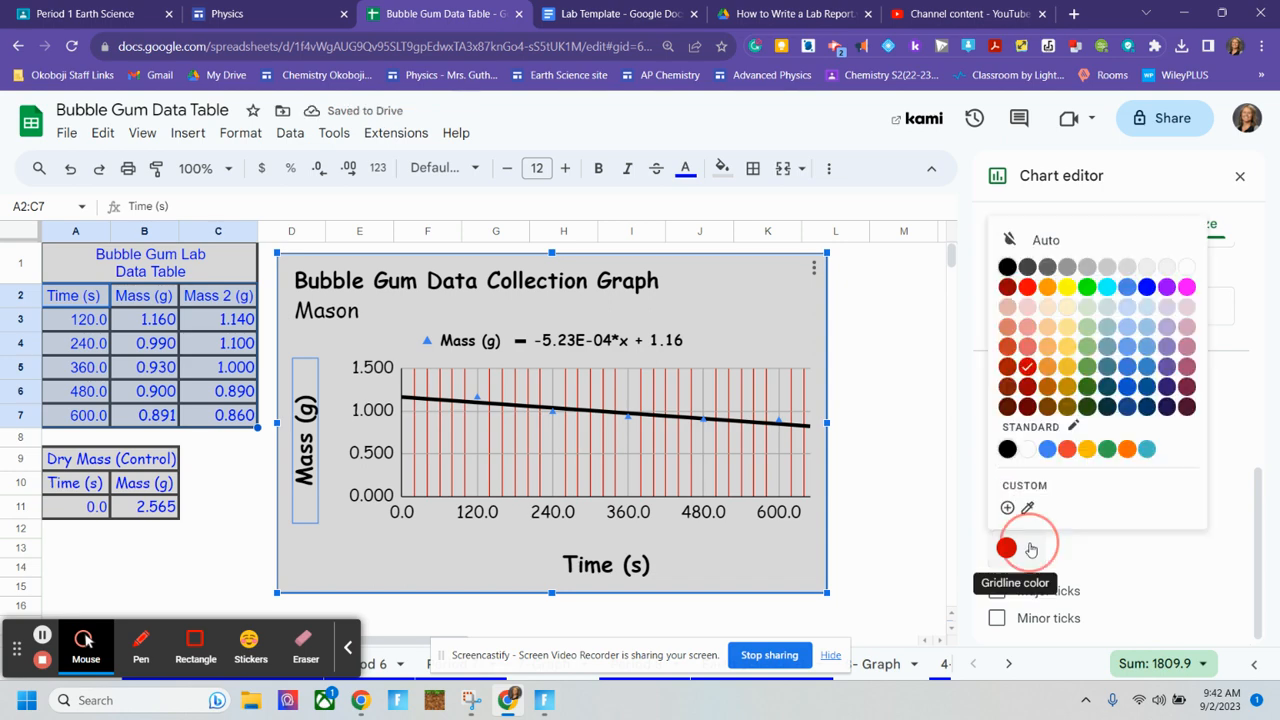
left_click(1134, 274)
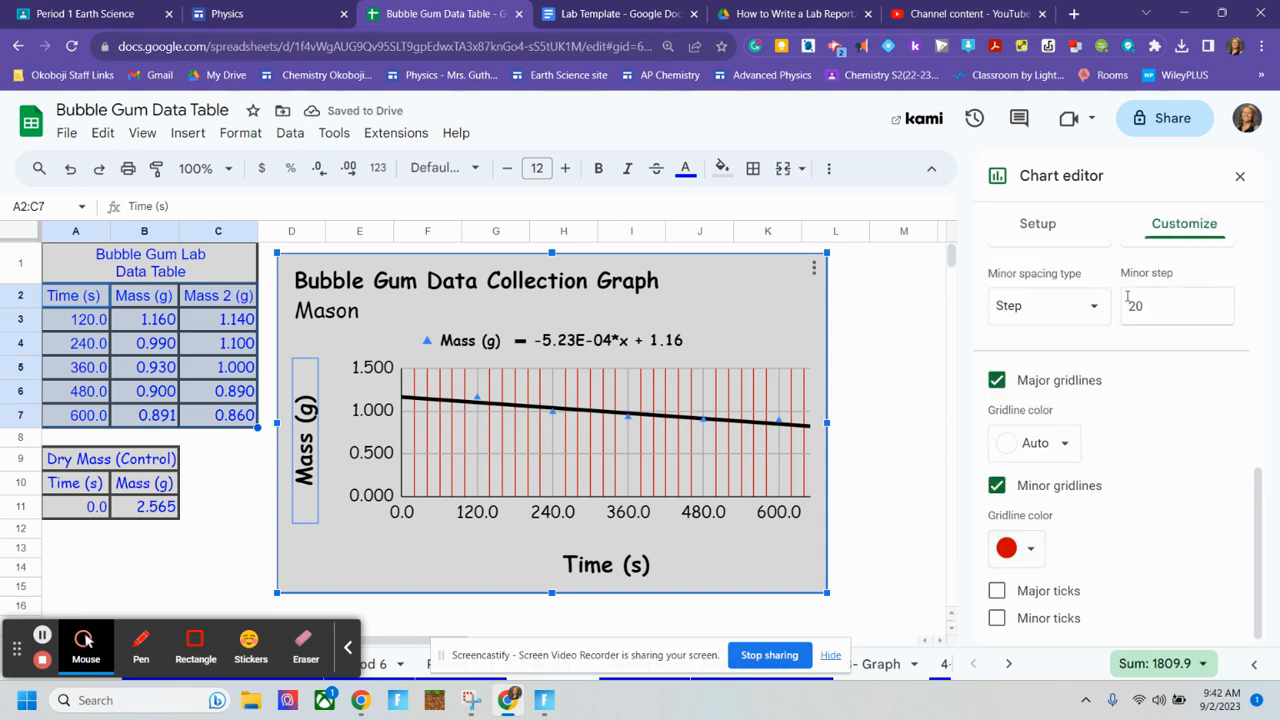
left_click(1023, 549)
left_click(1114, 266)
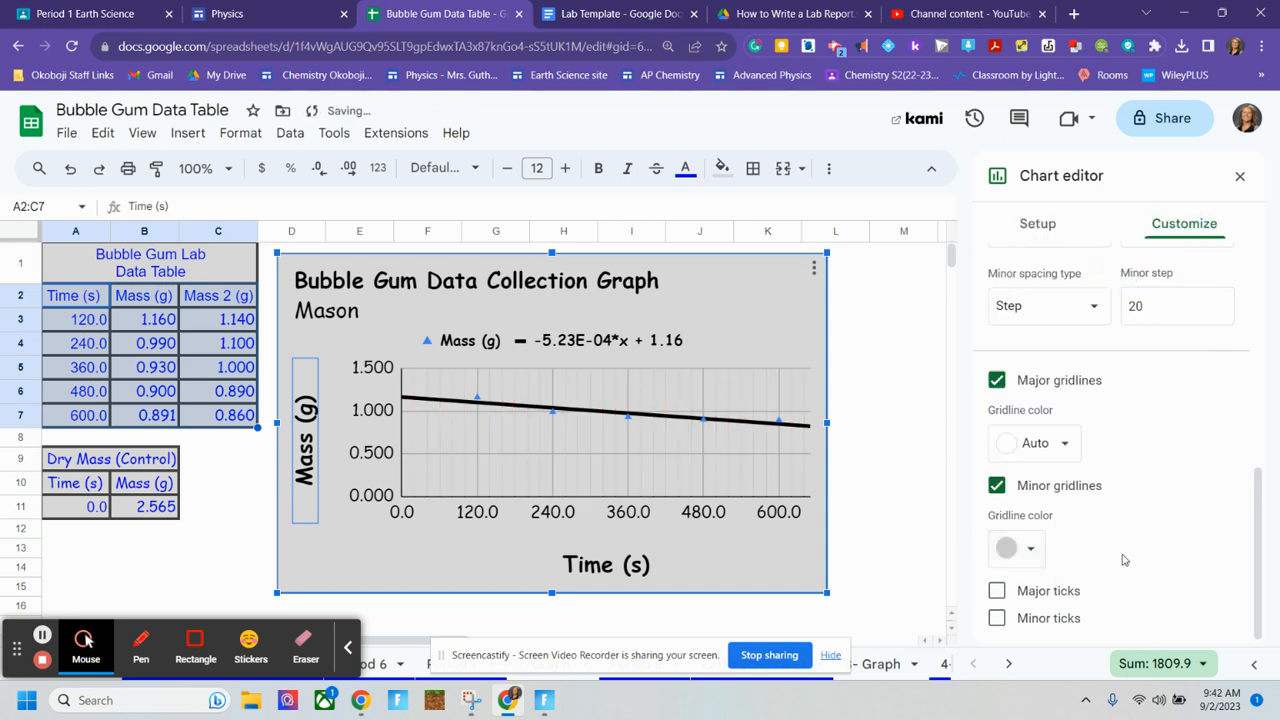
Add major ticks to the horizontal axis, positioned Inside with a length of 6px, and turn on its minor ticks.
left_click(997, 591)
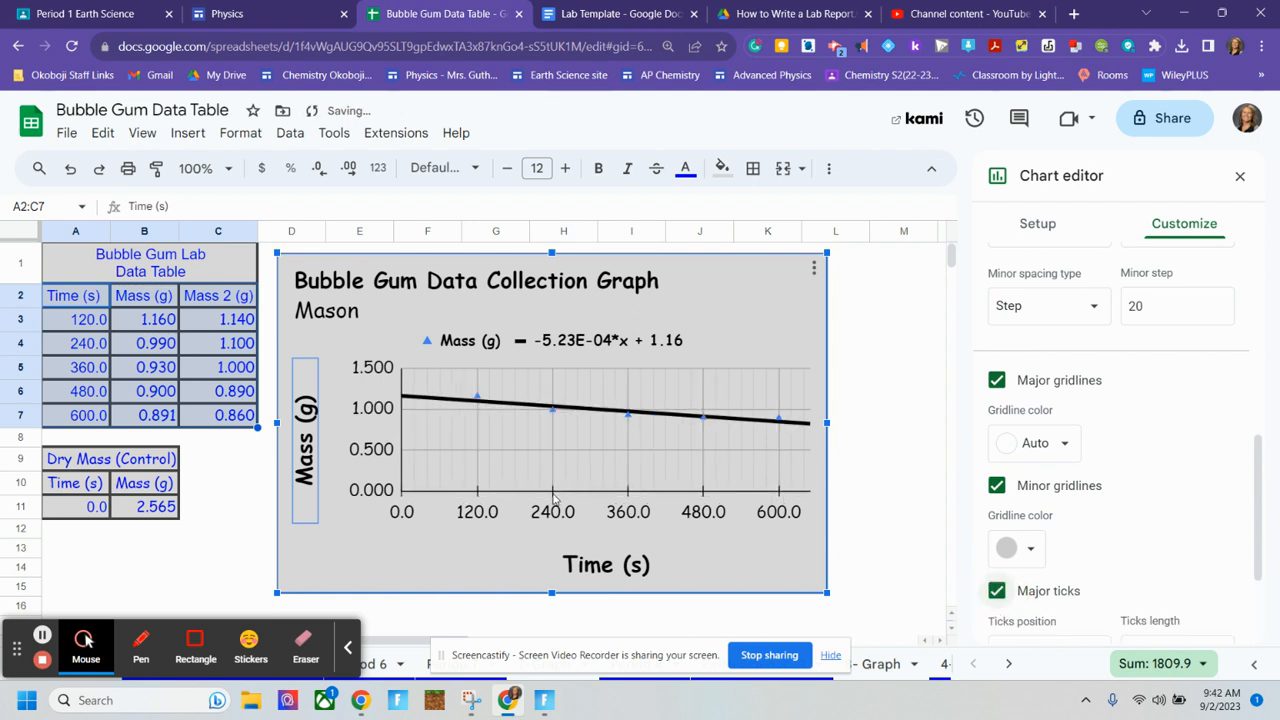
scroll(1117, 531, "down", 3)
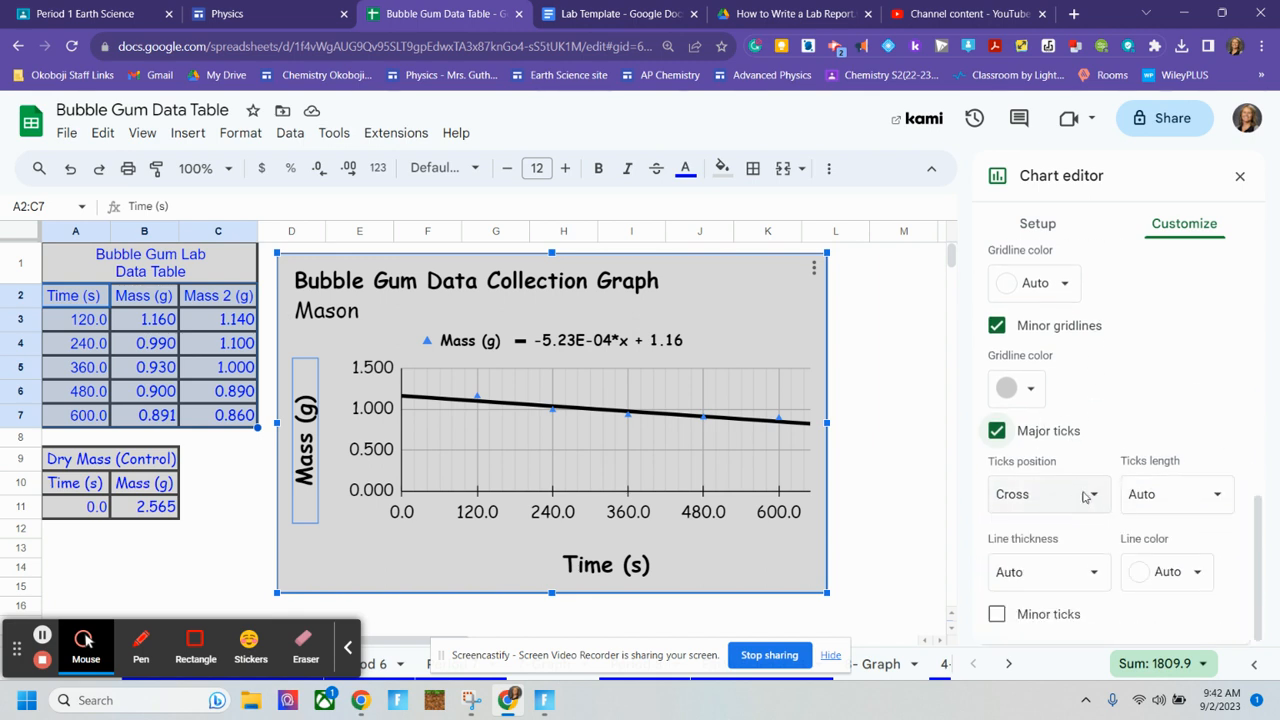
left_click(1085, 497)
left_click(1037, 460)
left_click(1181, 500)
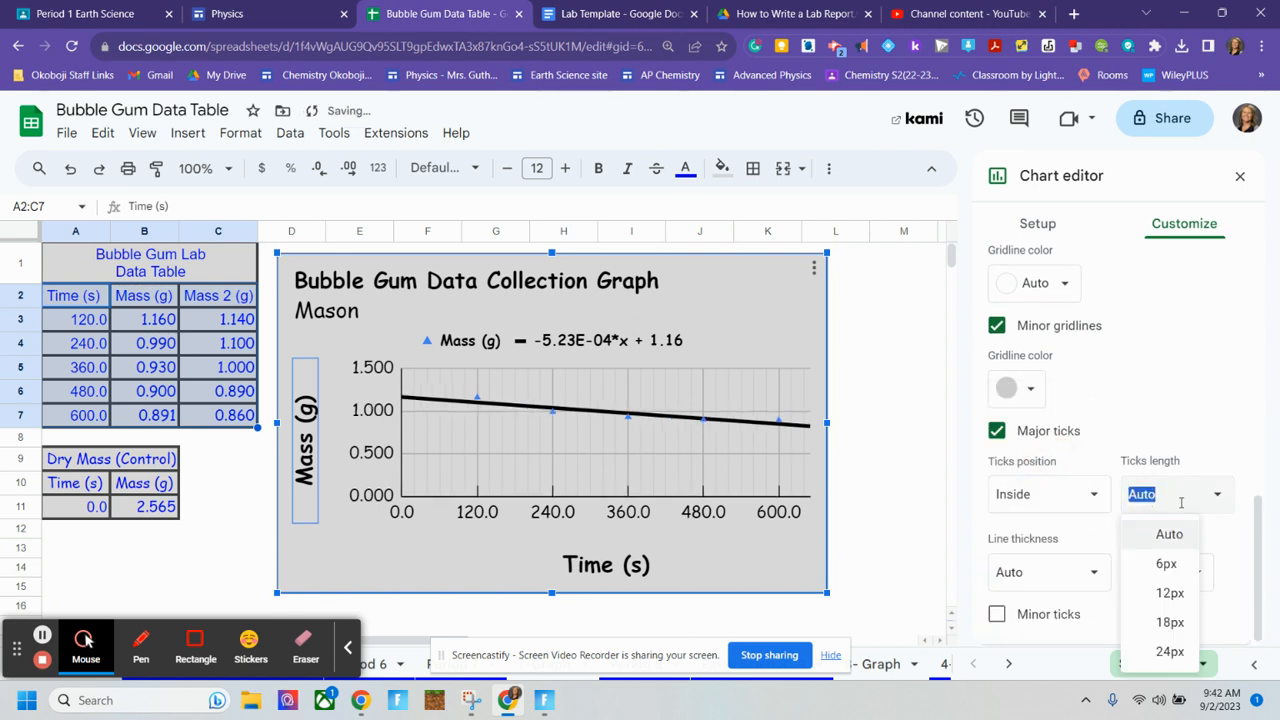
left_click(1166, 562)
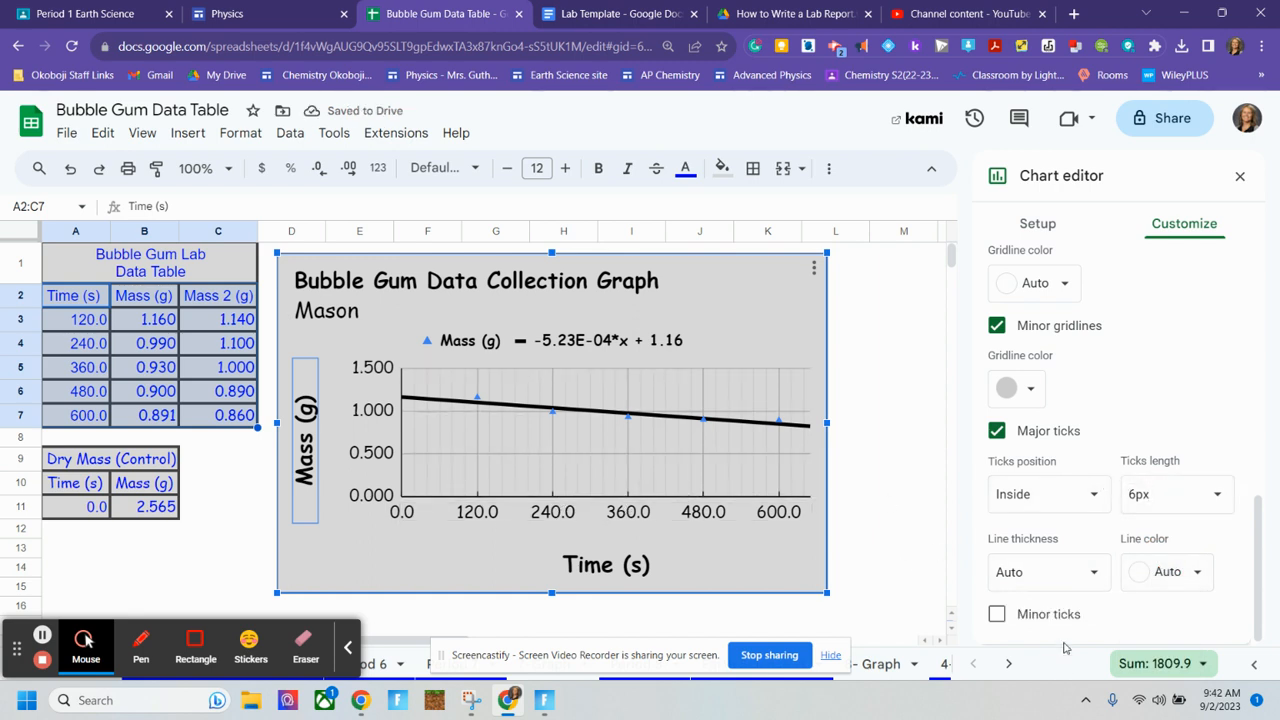
left_click(997, 614)
scroll(1140, 570, "down", 2)
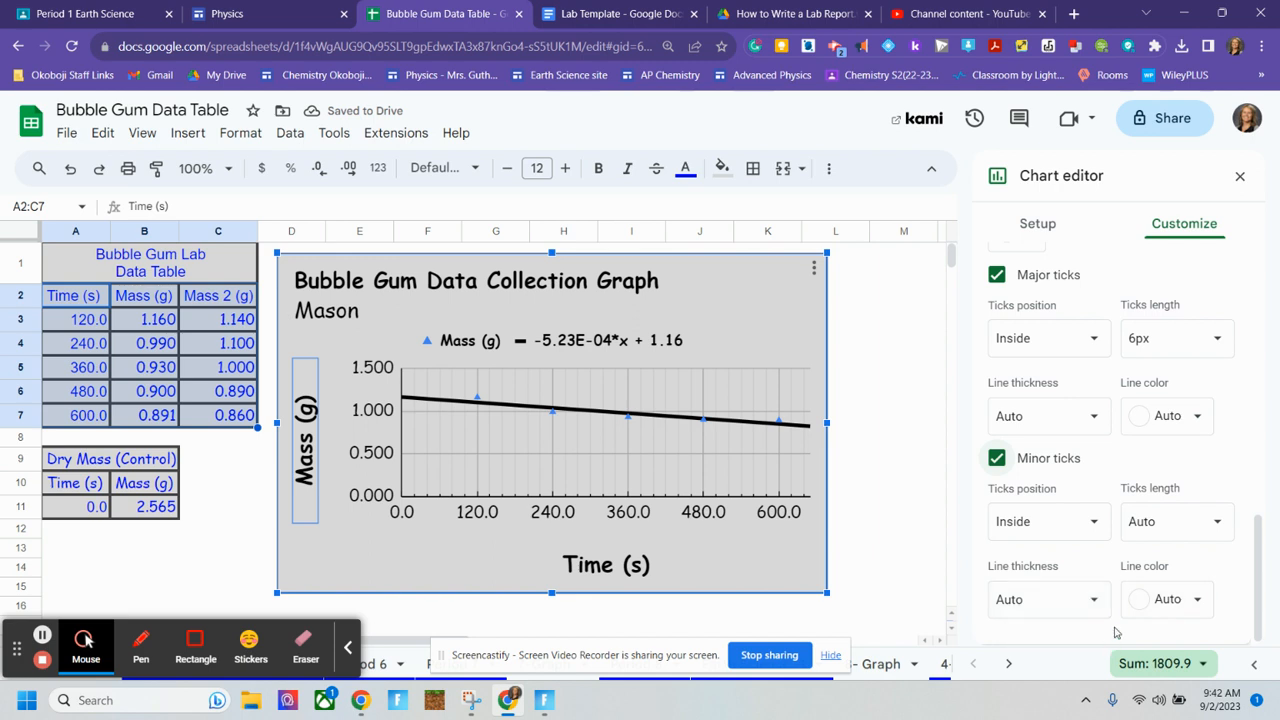
Switch the gridlines and ticks settings to the vertical axis and turn on its major and minor ticks.
scroll(1071, 447, "up", 6)
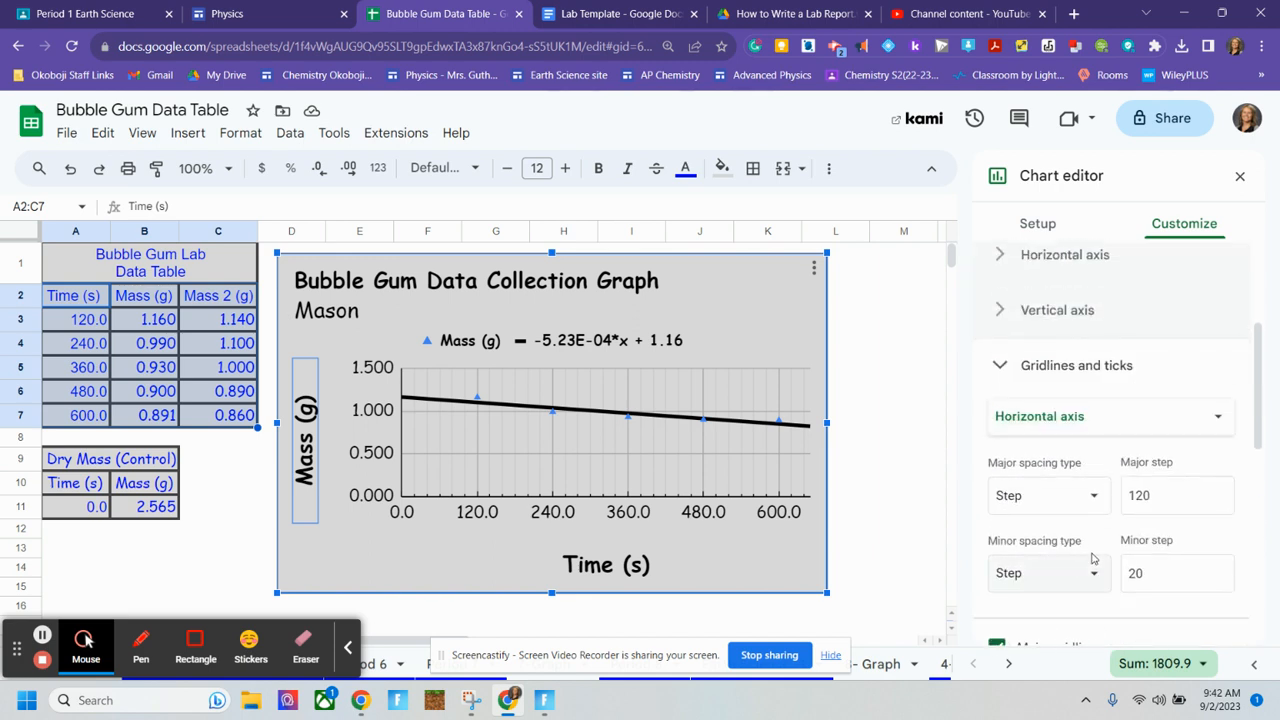
left_click(1101, 416)
left_click(1065, 443)
scroll(1110, 440, "down", 3)
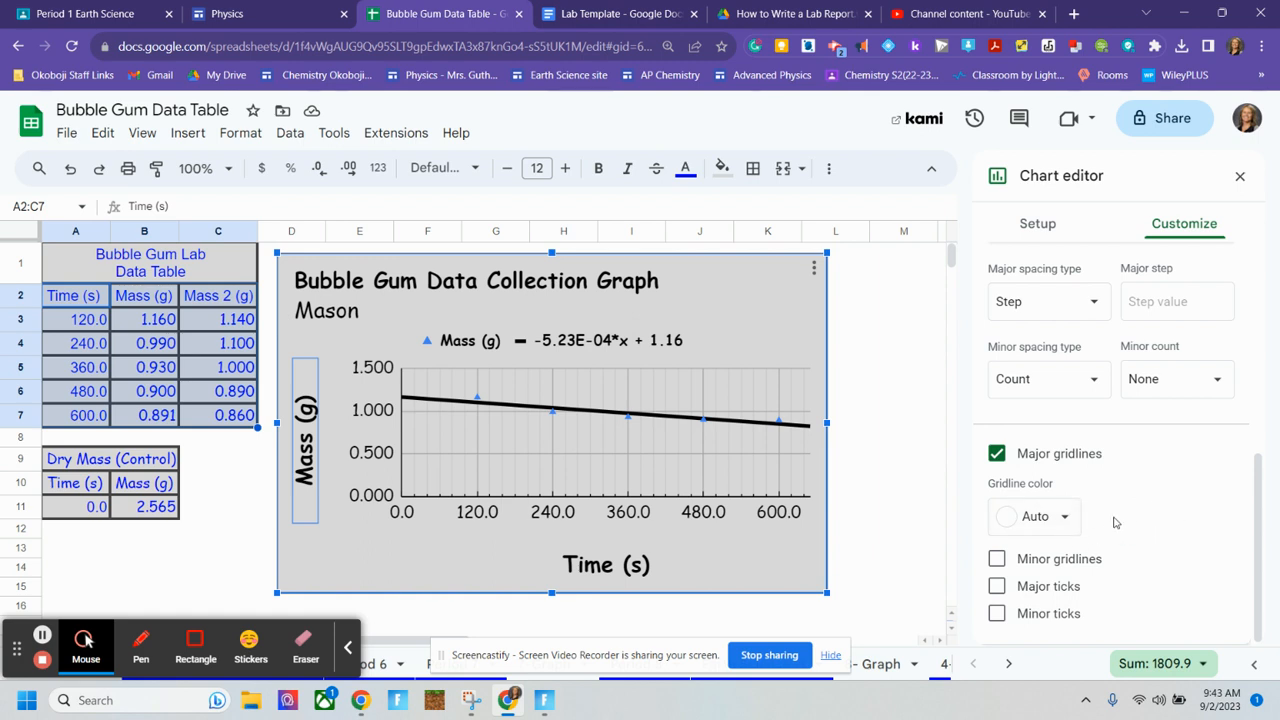
left_click(998, 587)
scroll(1010, 610, "down", 2)
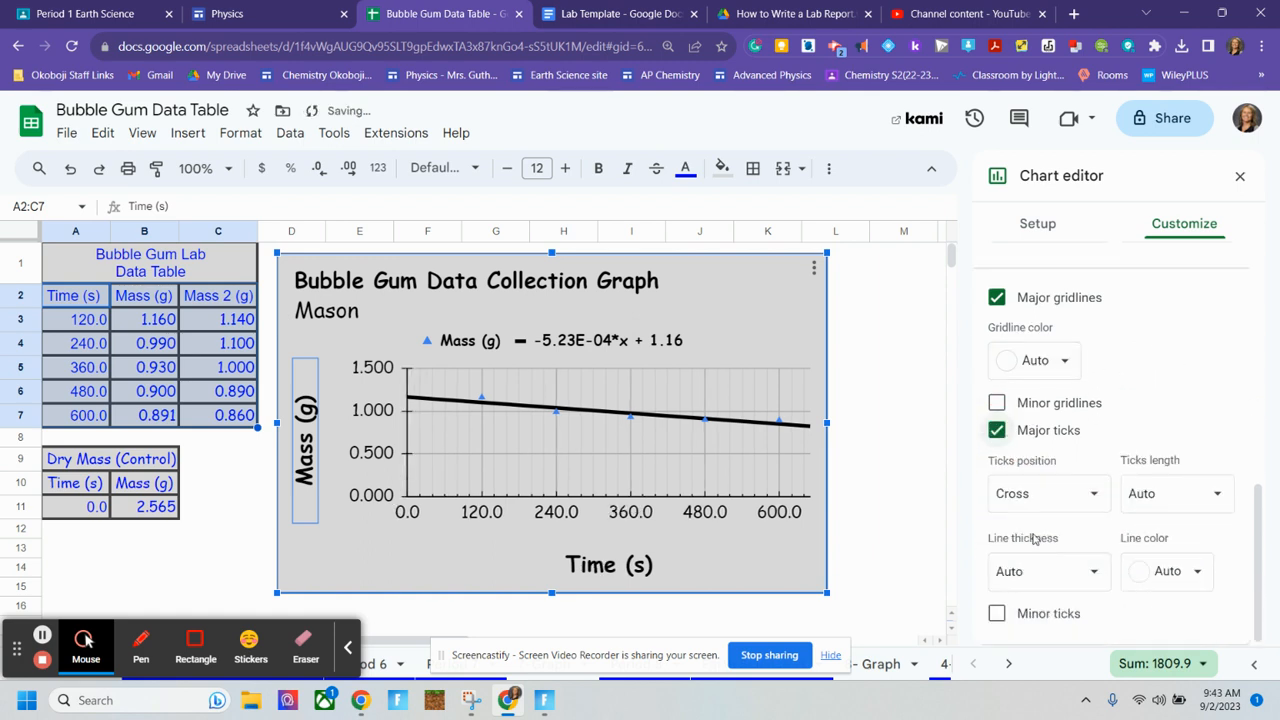
left_click(997, 613)
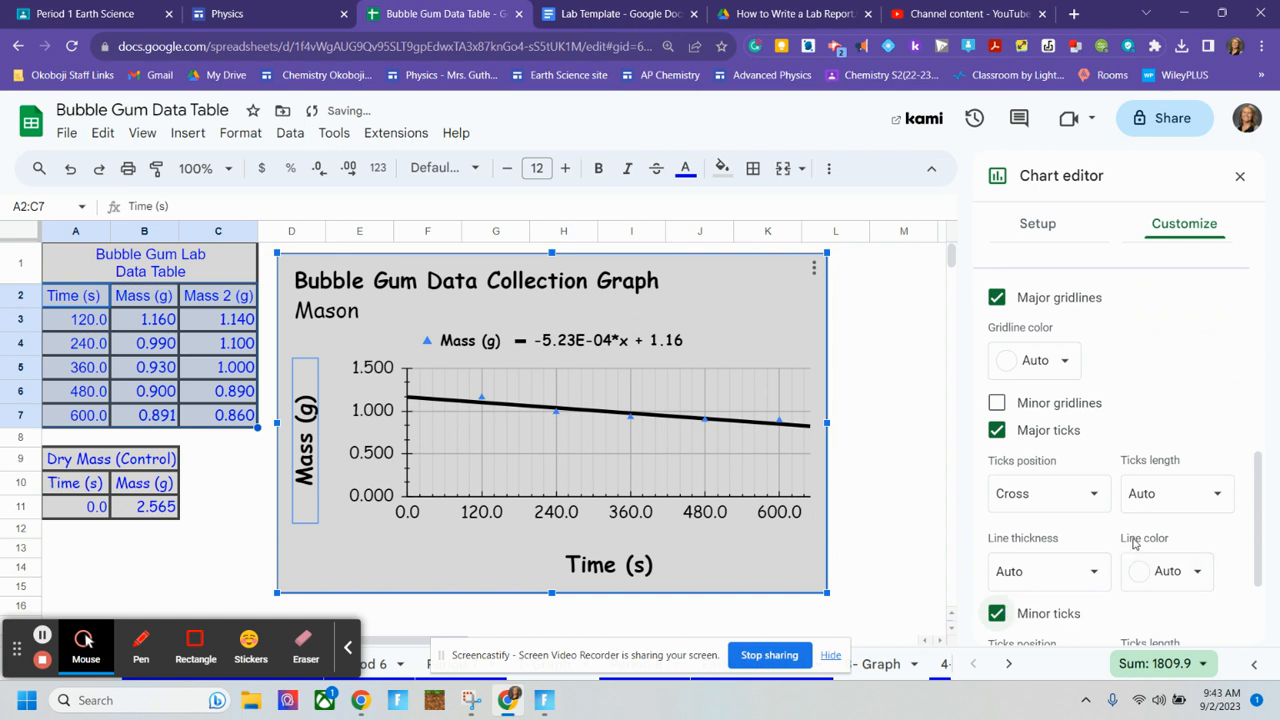
scroll(1140, 530, "down", 2)
Turn on minor gridlines for the vertical axis, leaving their color on Auto.
scroll(1080, 540, "up", 3)
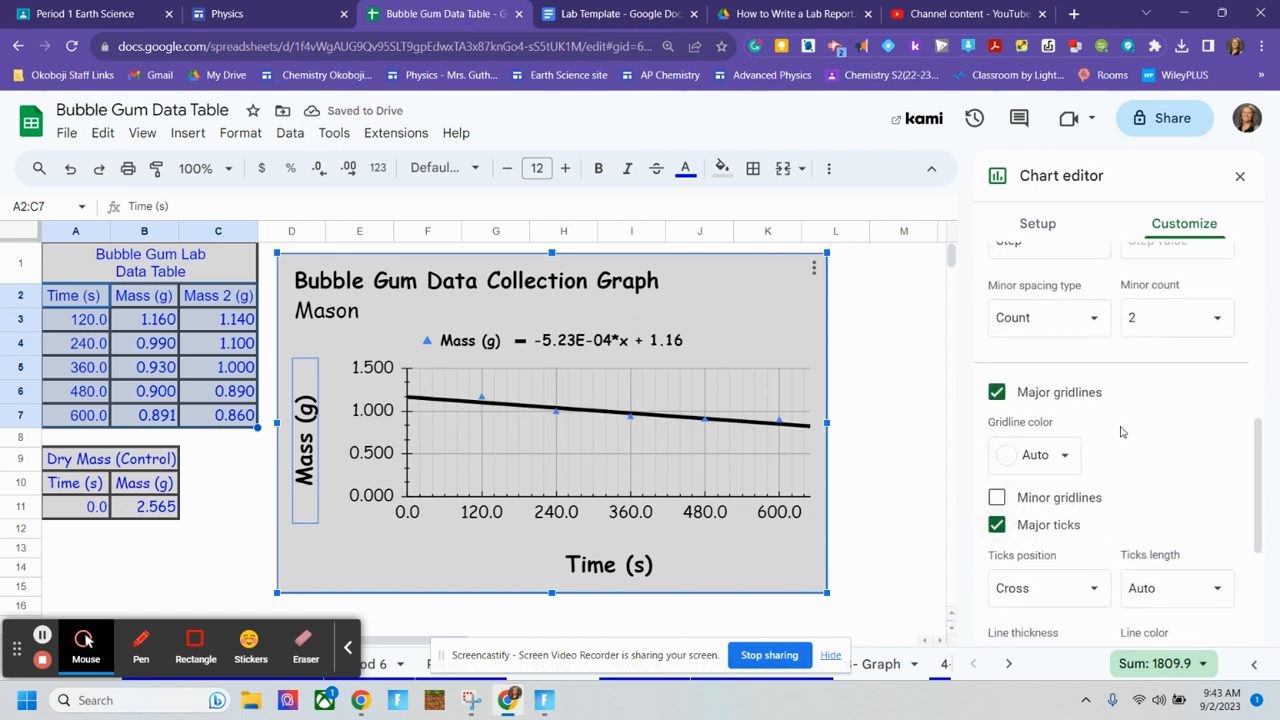
scroll(1121, 432, "up", 1)
scroll(1149, 549, "down", 1)
left_click(995, 502)
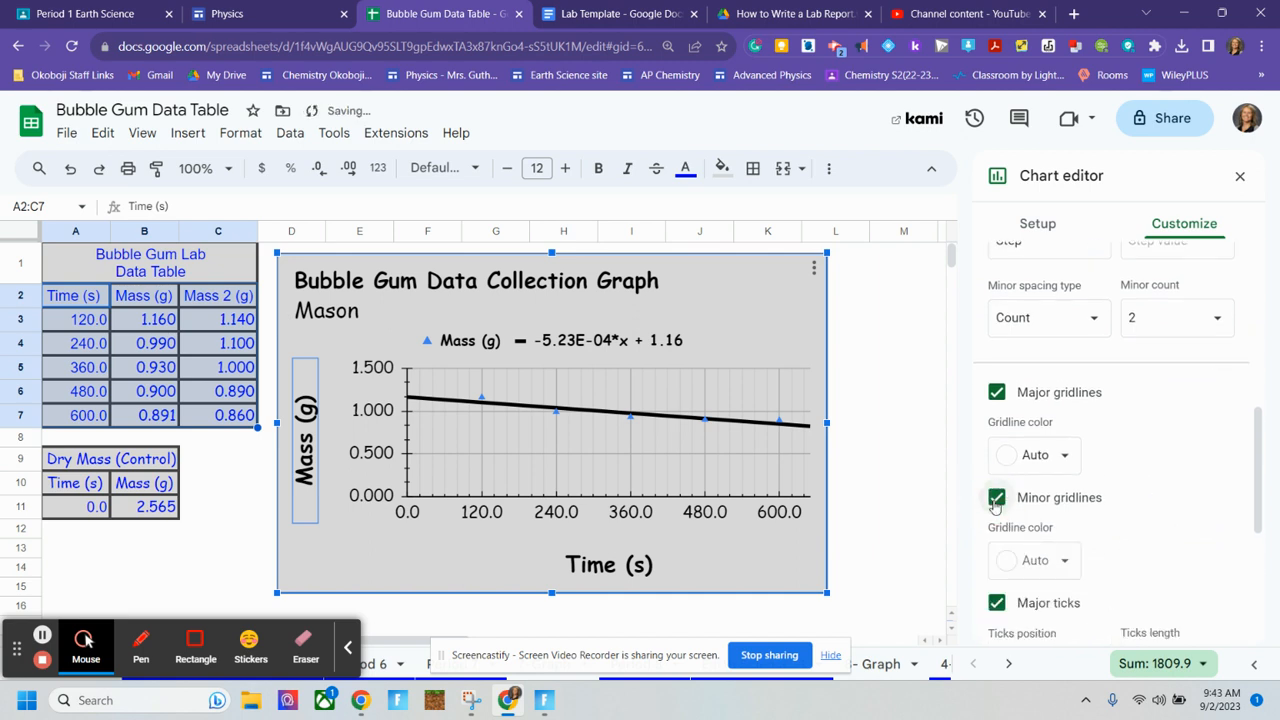
scroll(1100, 527, "down", 2)
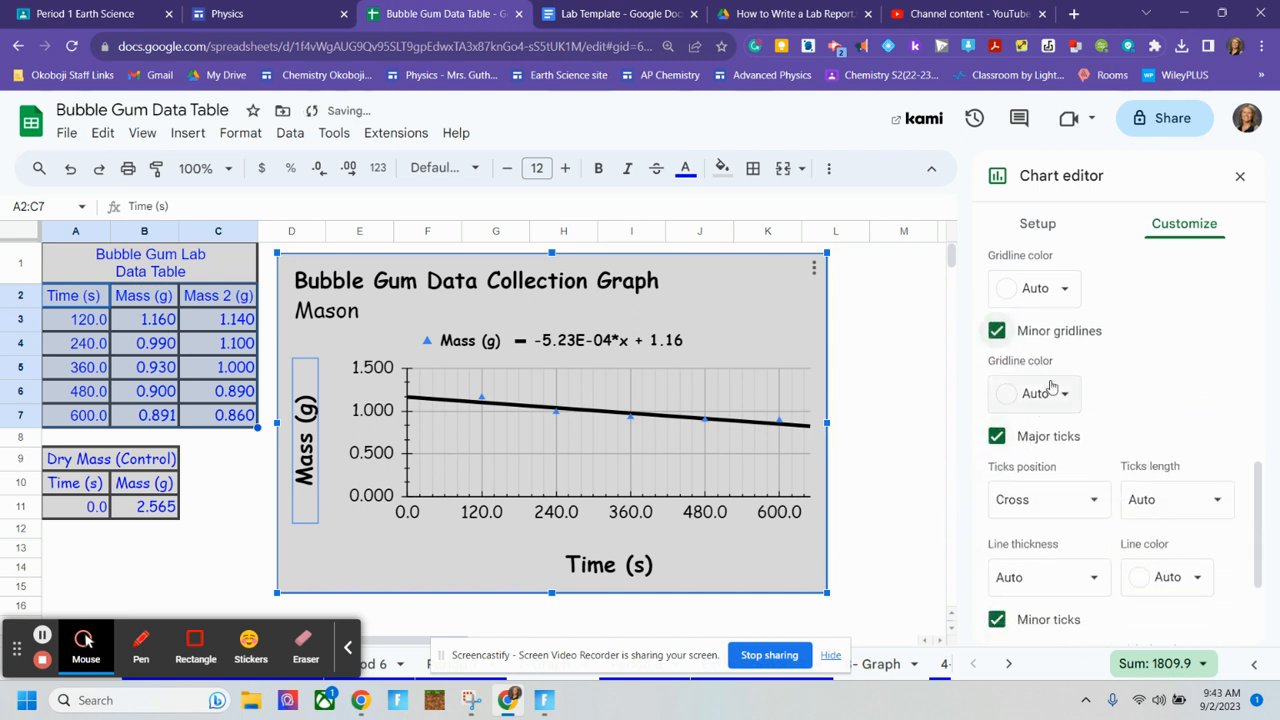
left_click(1051, 390)
left_click(1181, 368)
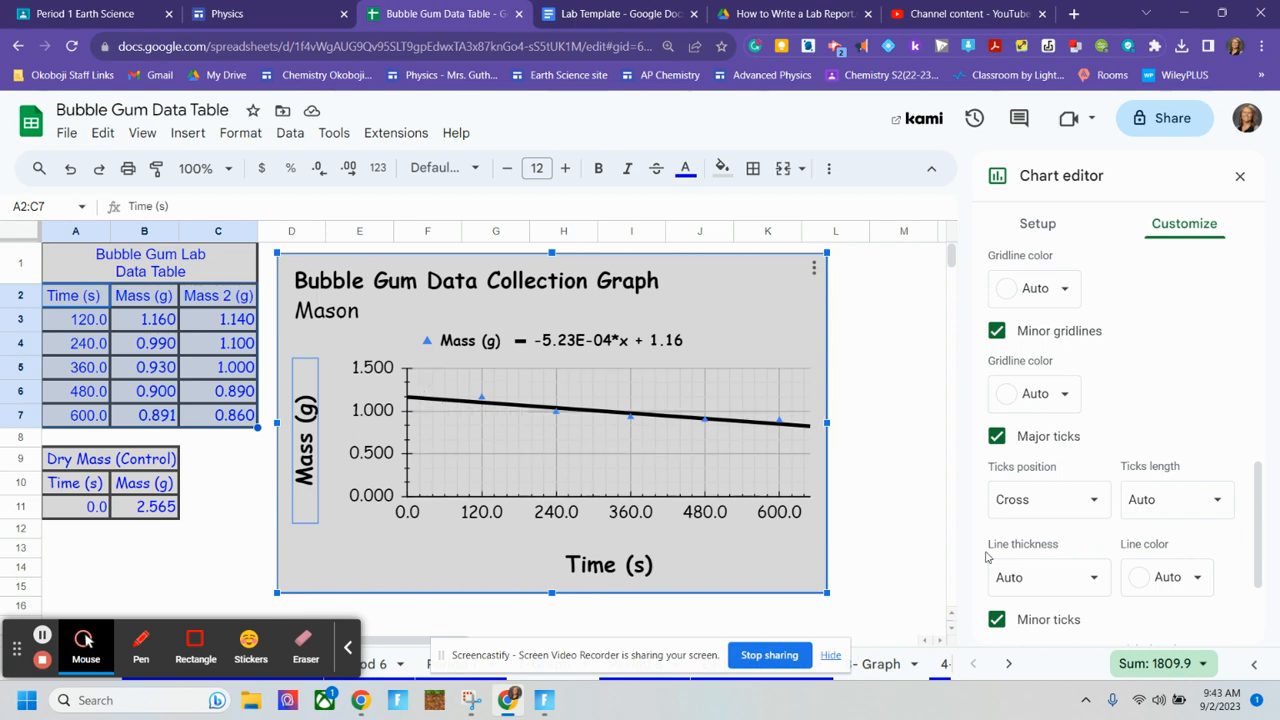
Collapse the gridlines and ticks settings and close the chart editor.
scroll(934, 497, "down", 1)
scroll(1151, 534, "down", 2)
scroll(606, 457, "up", 2)
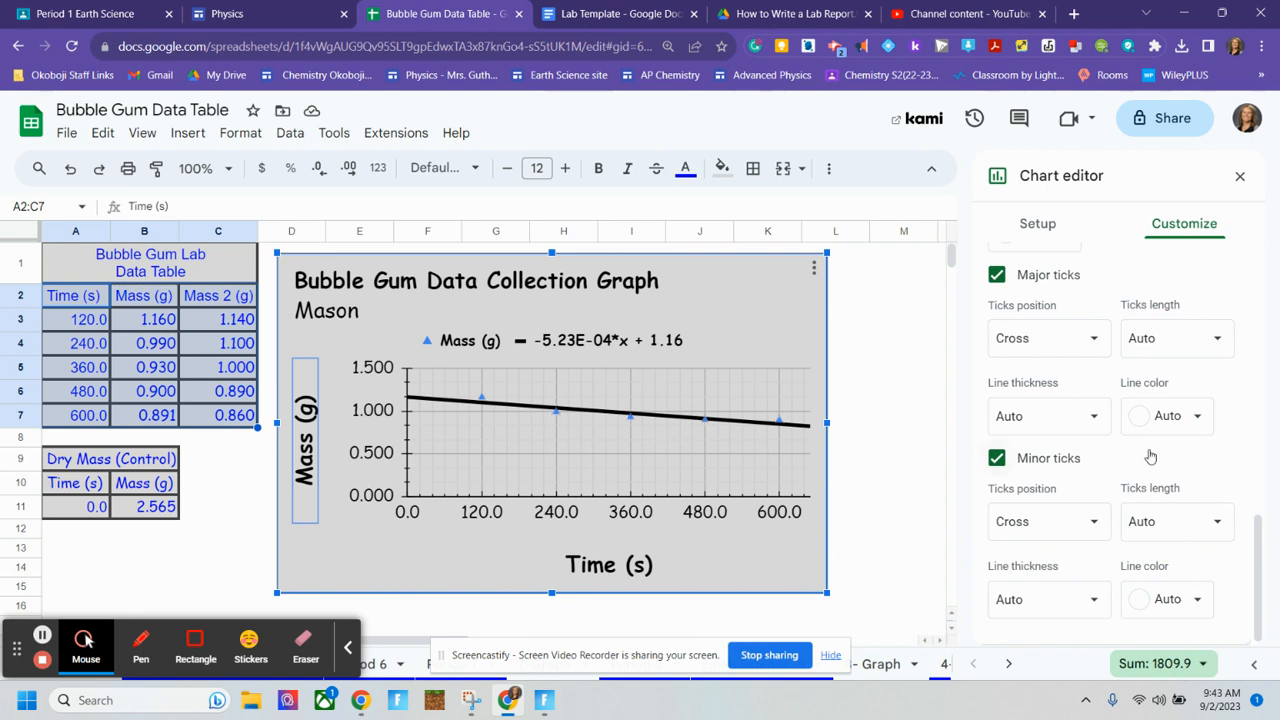
scroll(1120, 445, "up", 5)
left_click(1098, 445)
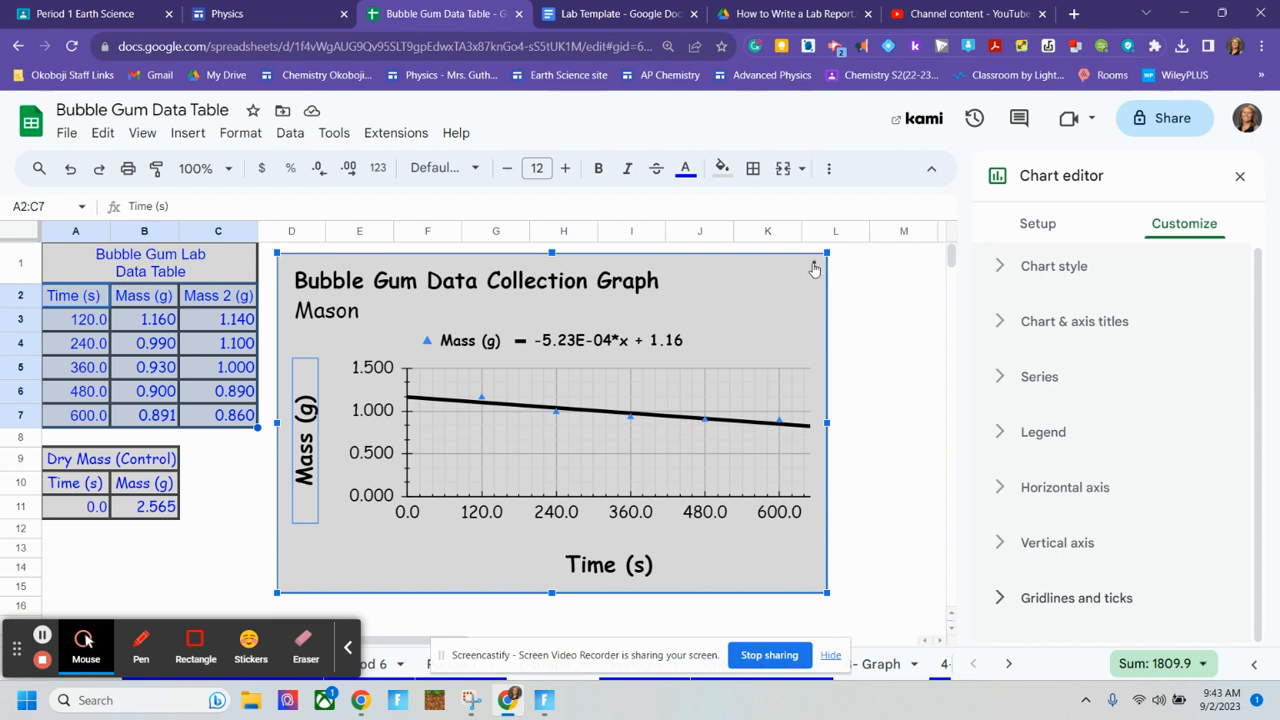
left_click(867, 317)
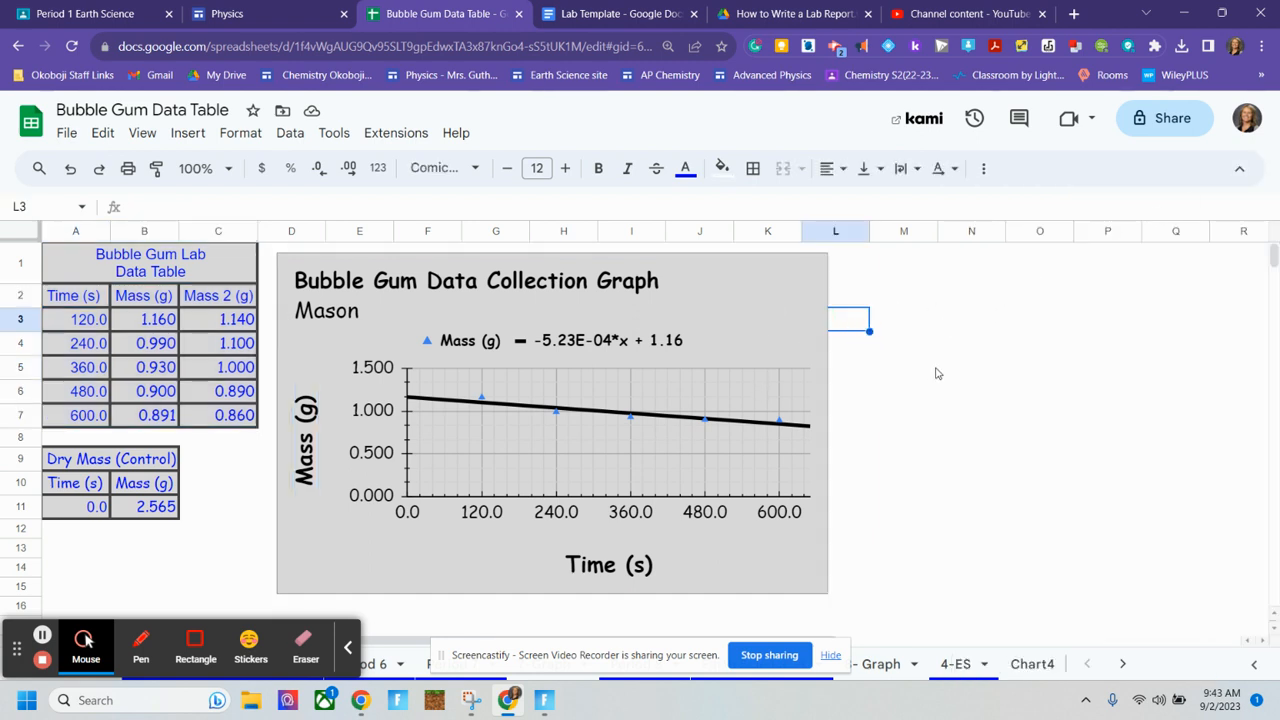
Reopen the chart's customization options, shift the whole chart slightly up toward the data table, and deselect it.
left_click(685, 297)
double_click(727, 300)
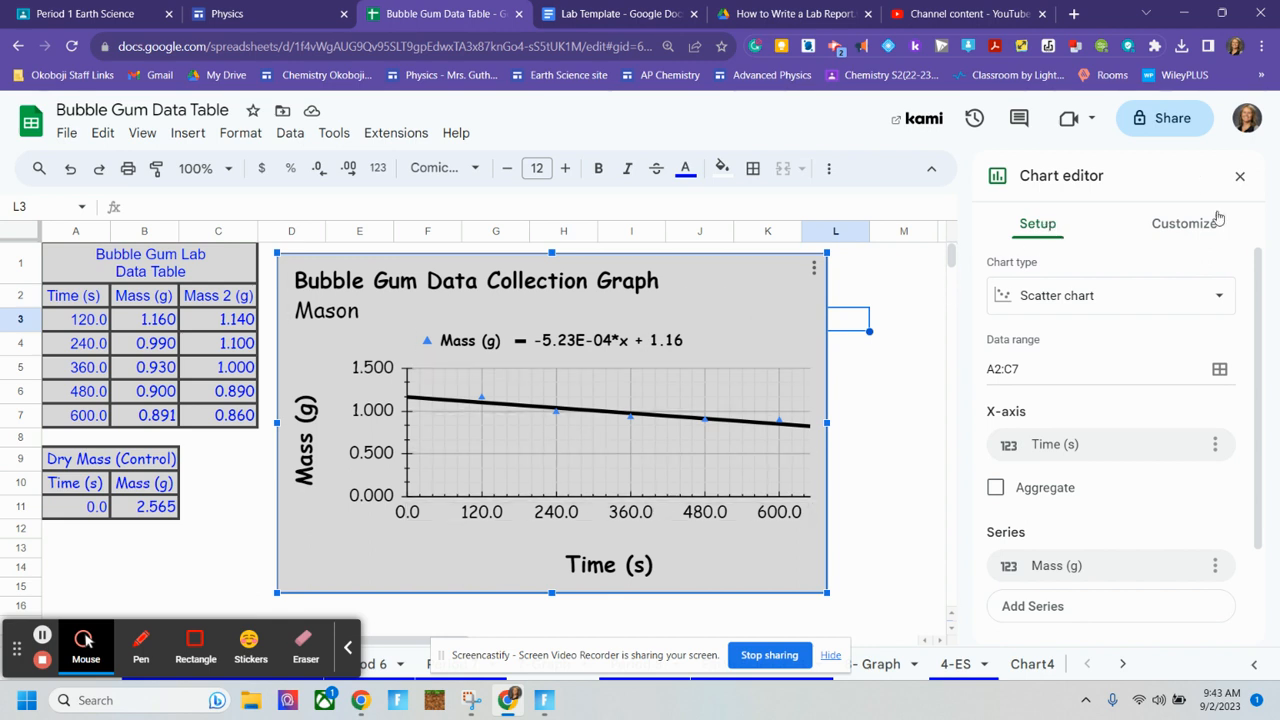
left_click(1182, 223)
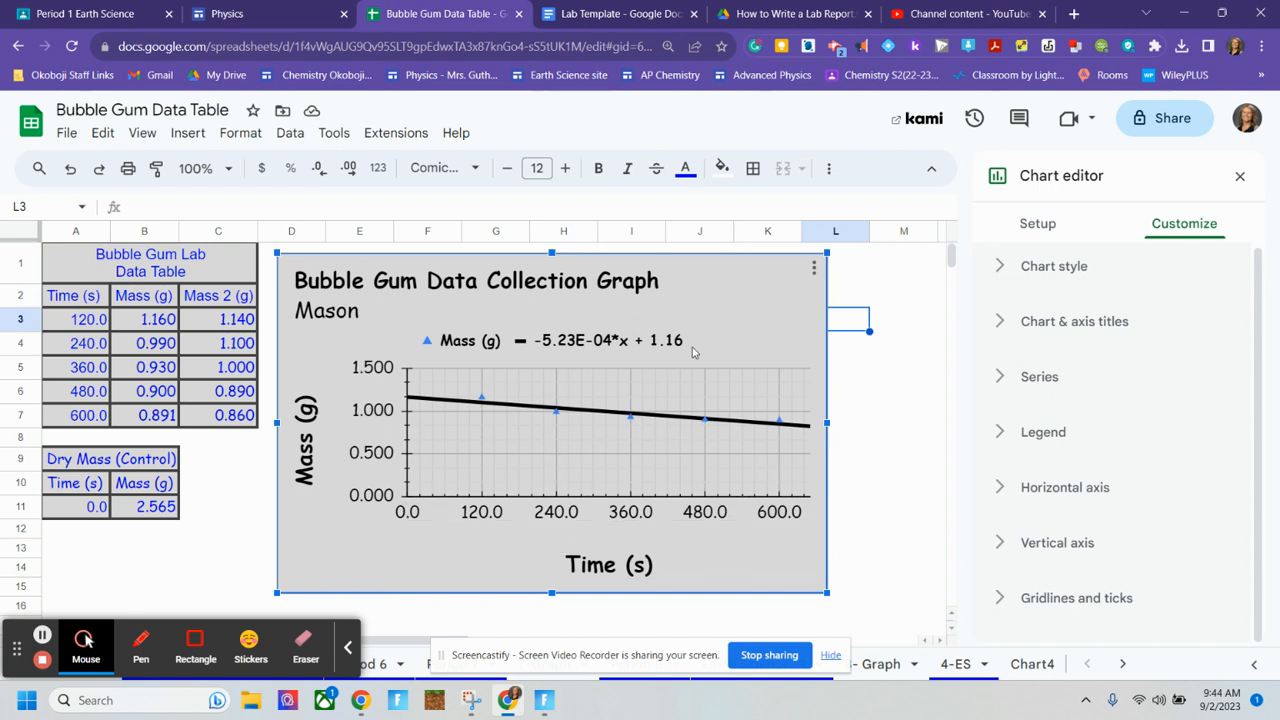
left_click_drag(658, 280, 647, 276)
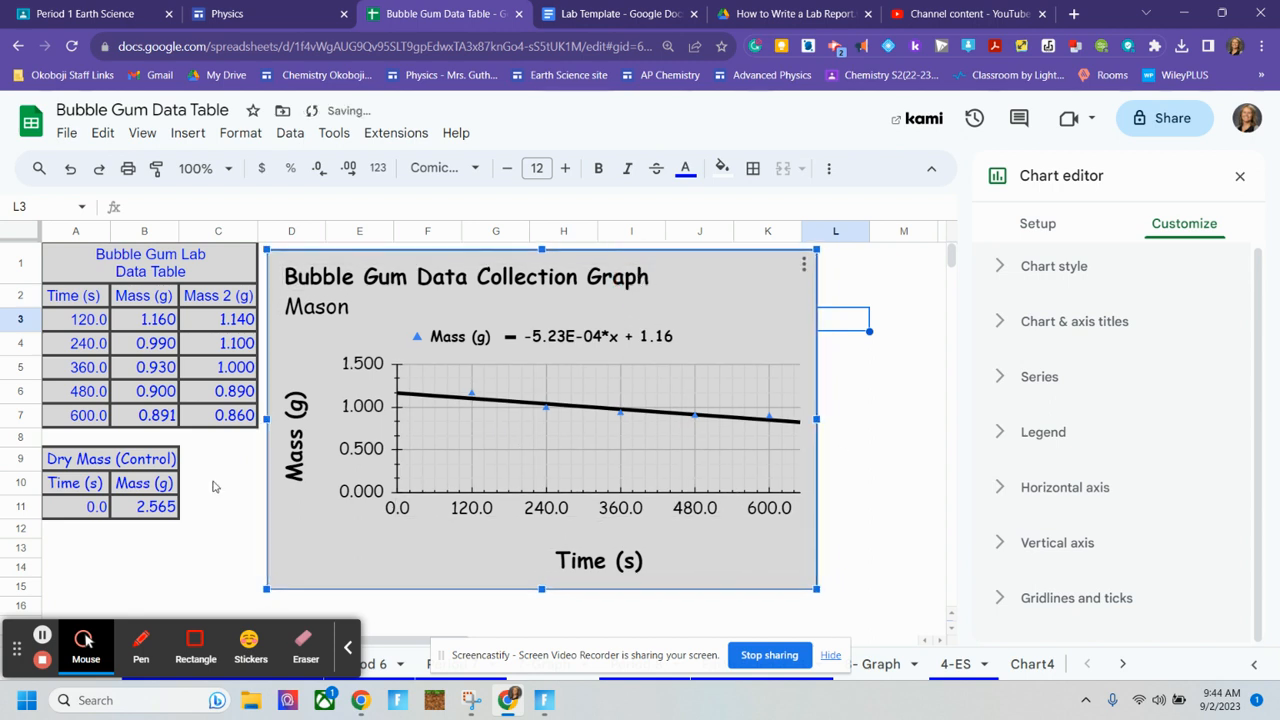
left_click(215, 549)
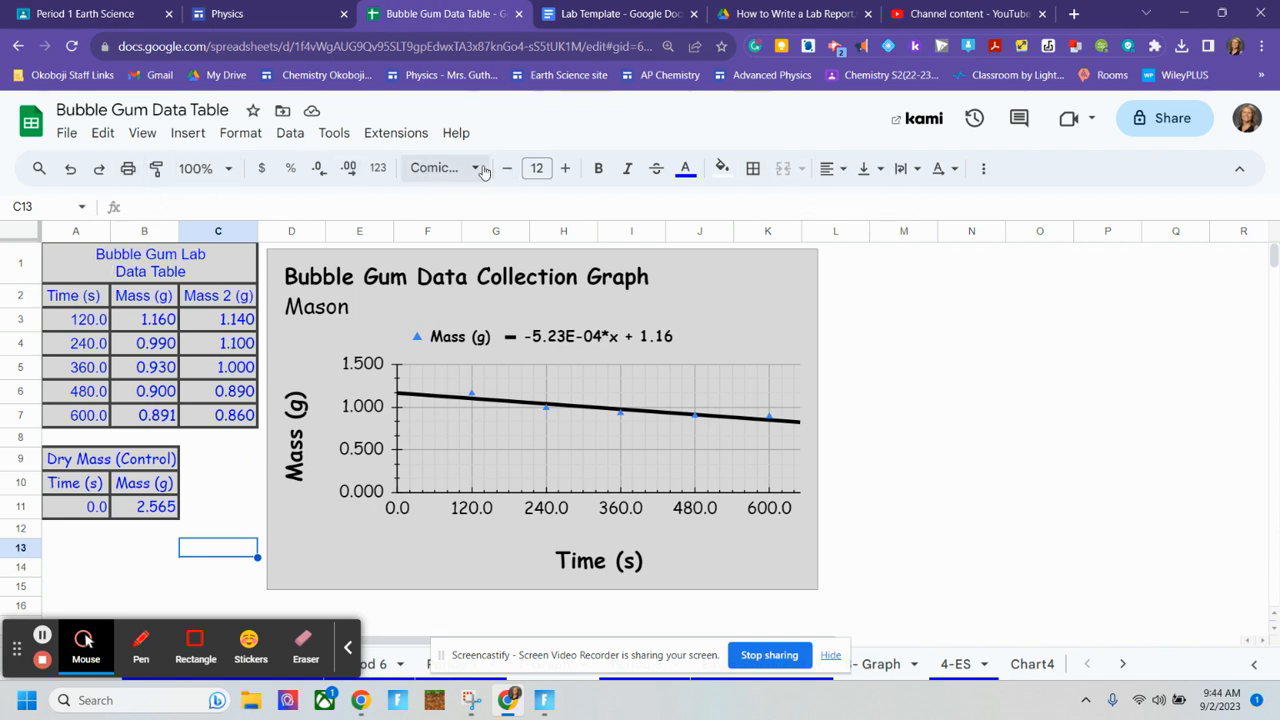
Apply strikethrough to the first data row of the Bubble Gum Lab table, cells A3:C3.
left_click(171, 259)
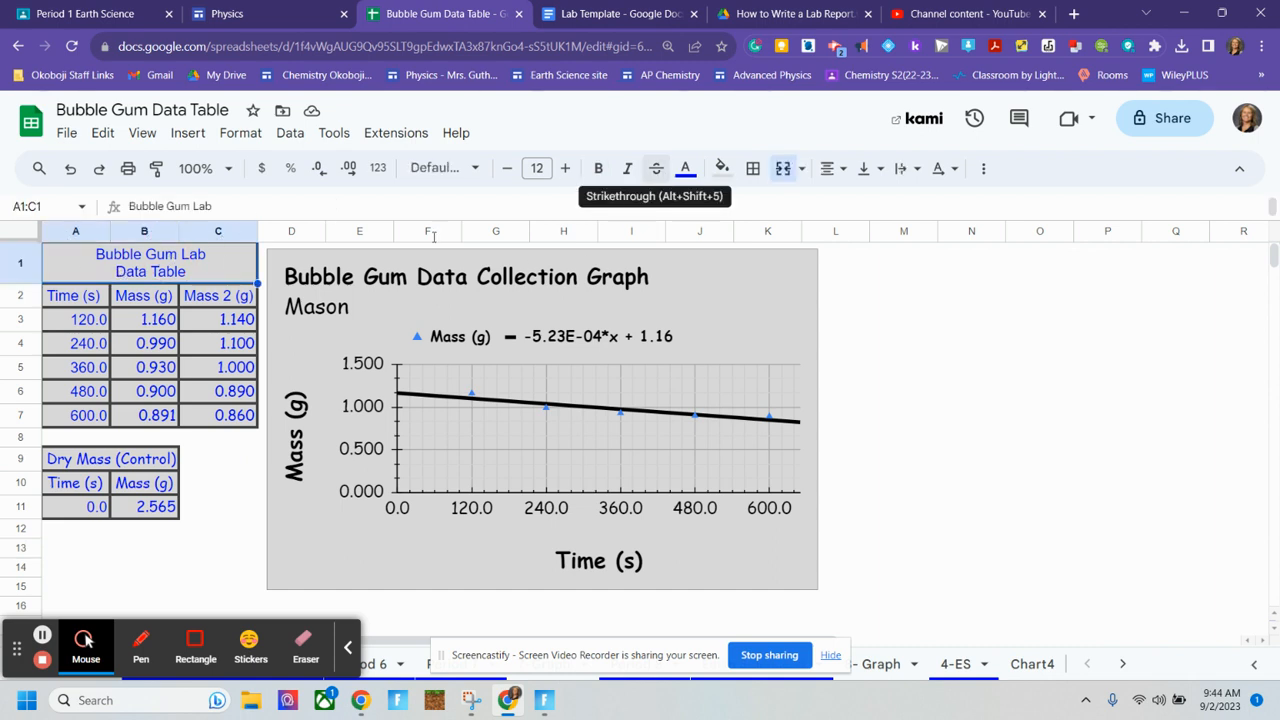
left_click_drag(70, 325, 220, 319)
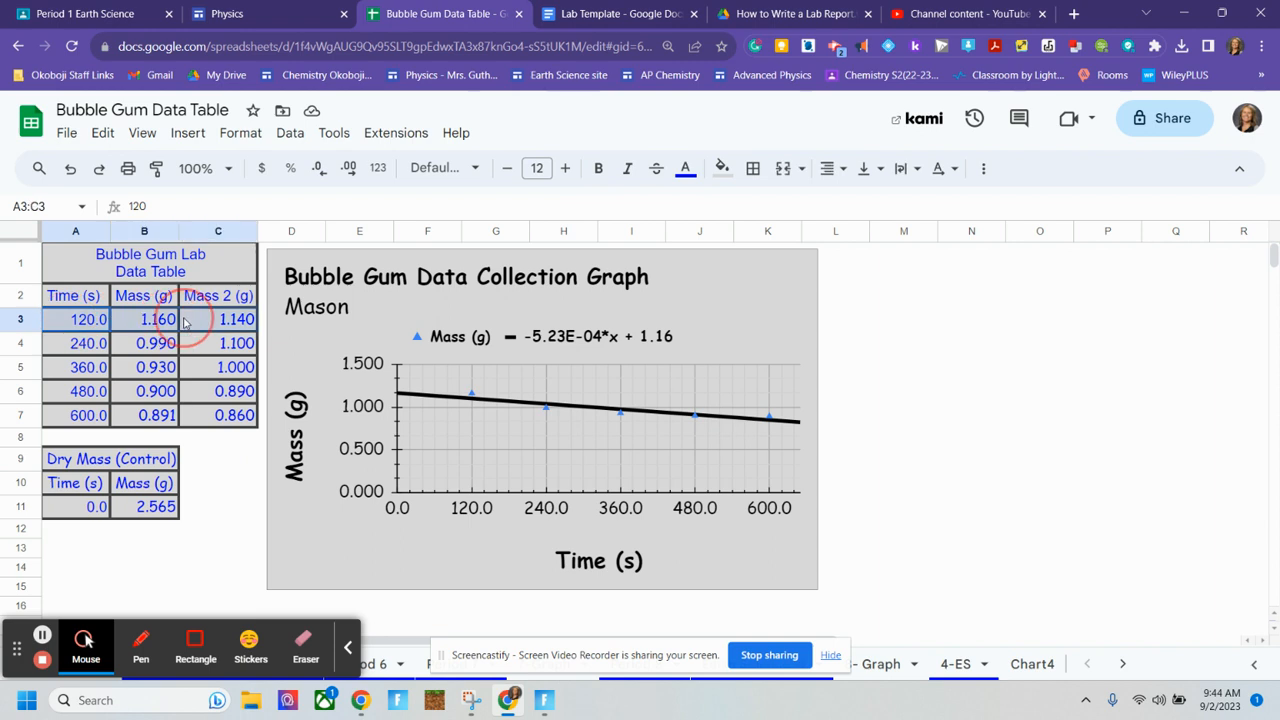
left_click(662, 172)
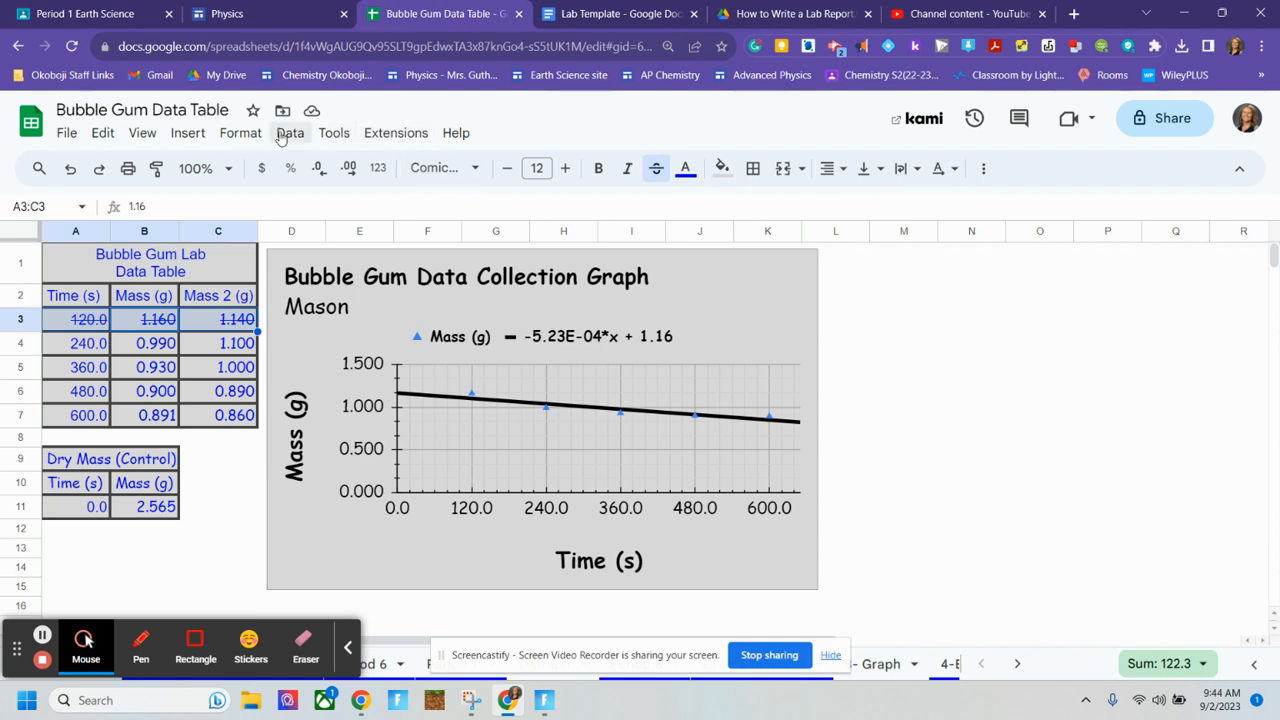
Examine the additional formatting tools, including the filter view options and the list of function categories.
left_click(983, 168)
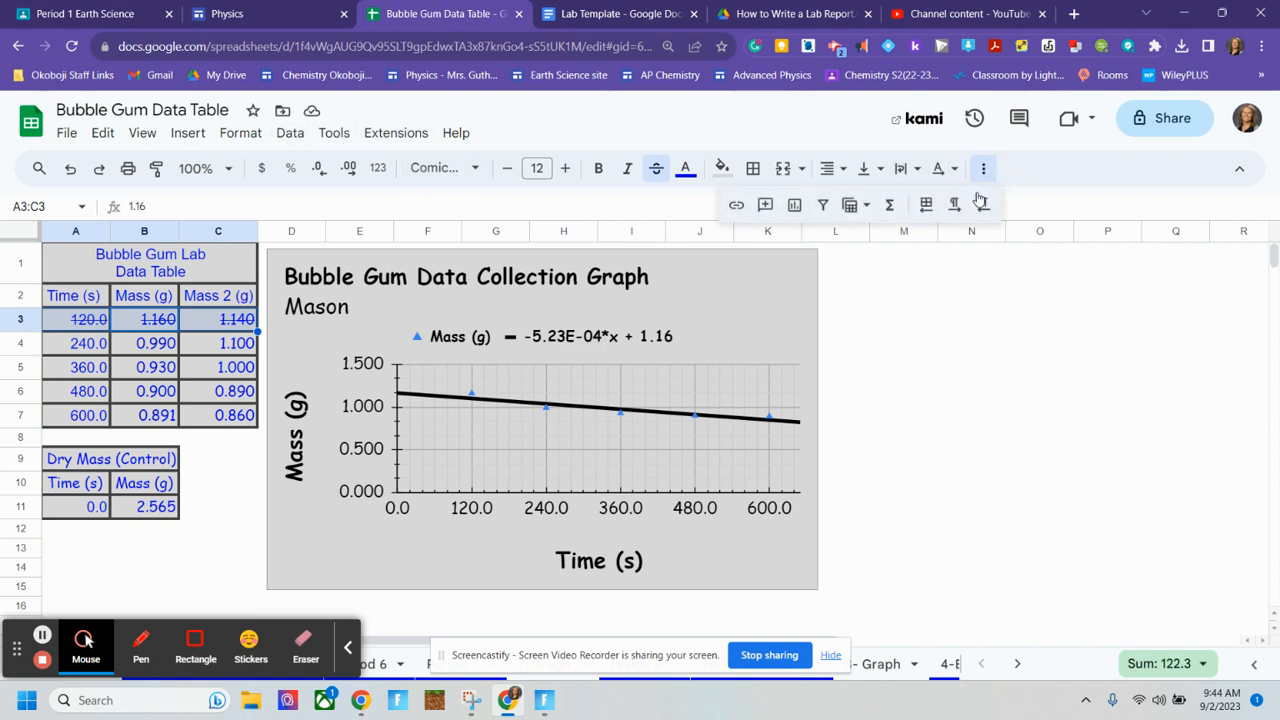
left_click(857, 206)
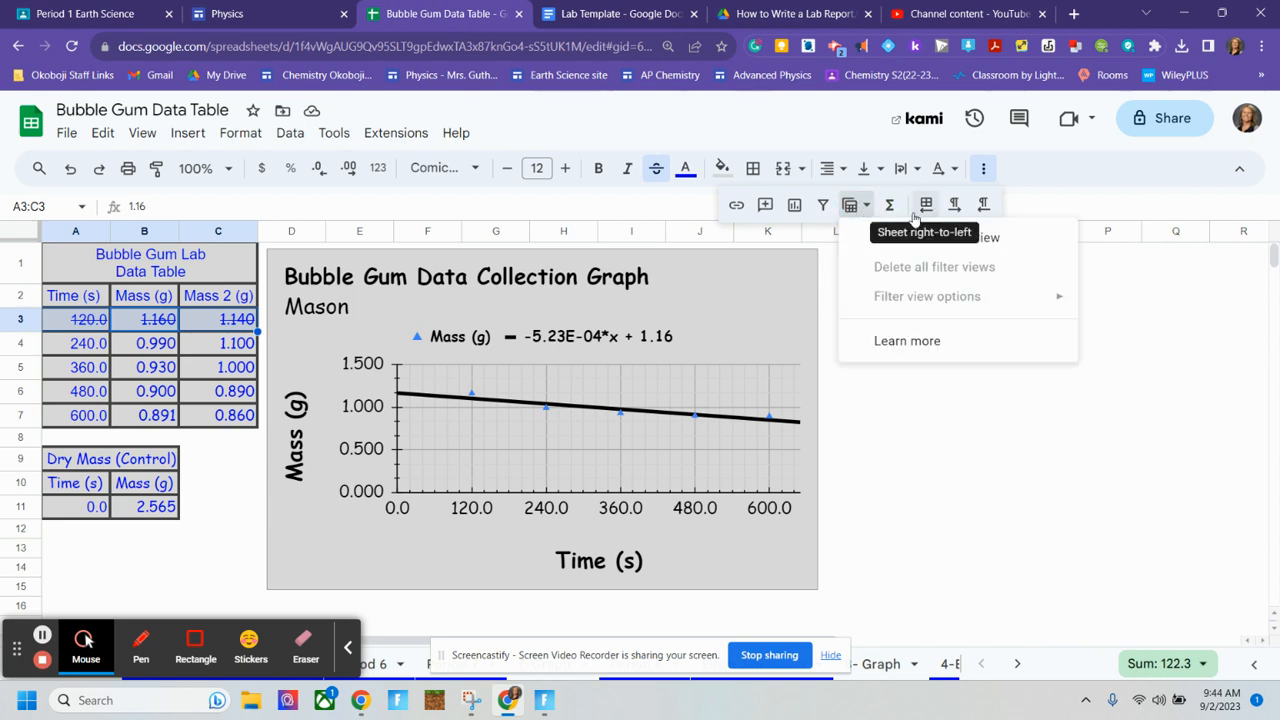
left_click(893, 207)
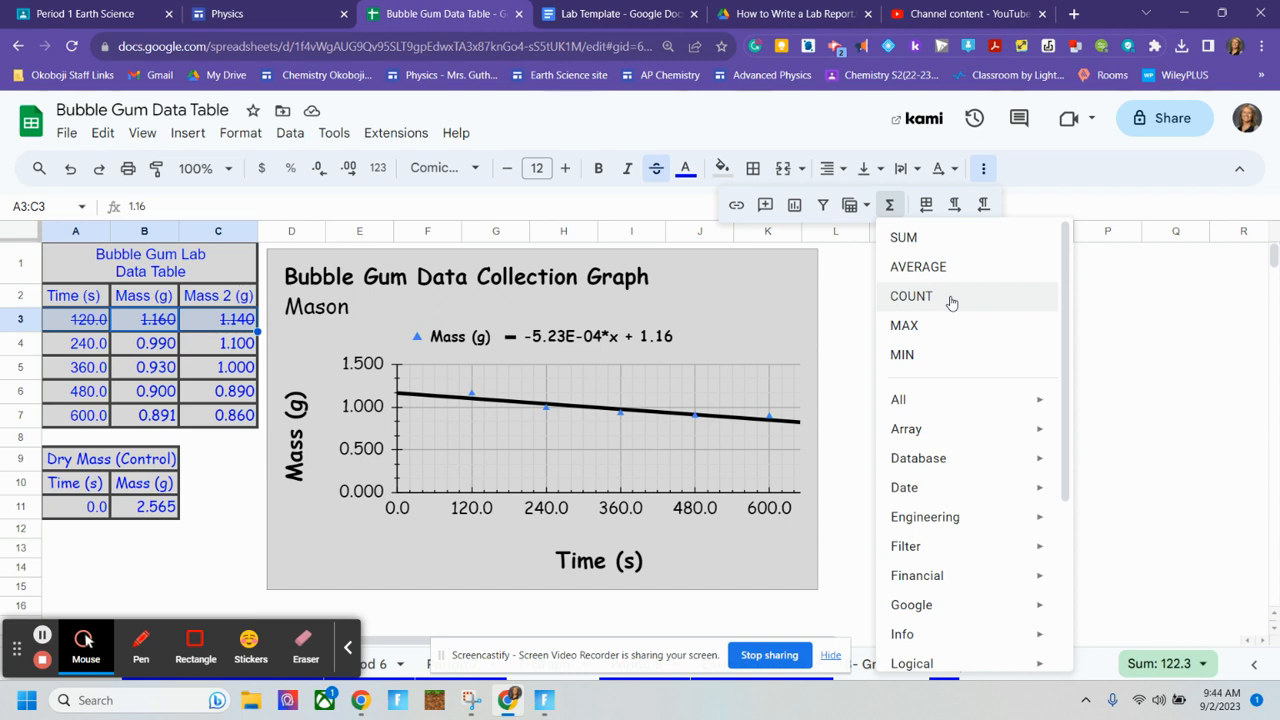
scroll(960, 313, "down", 3)
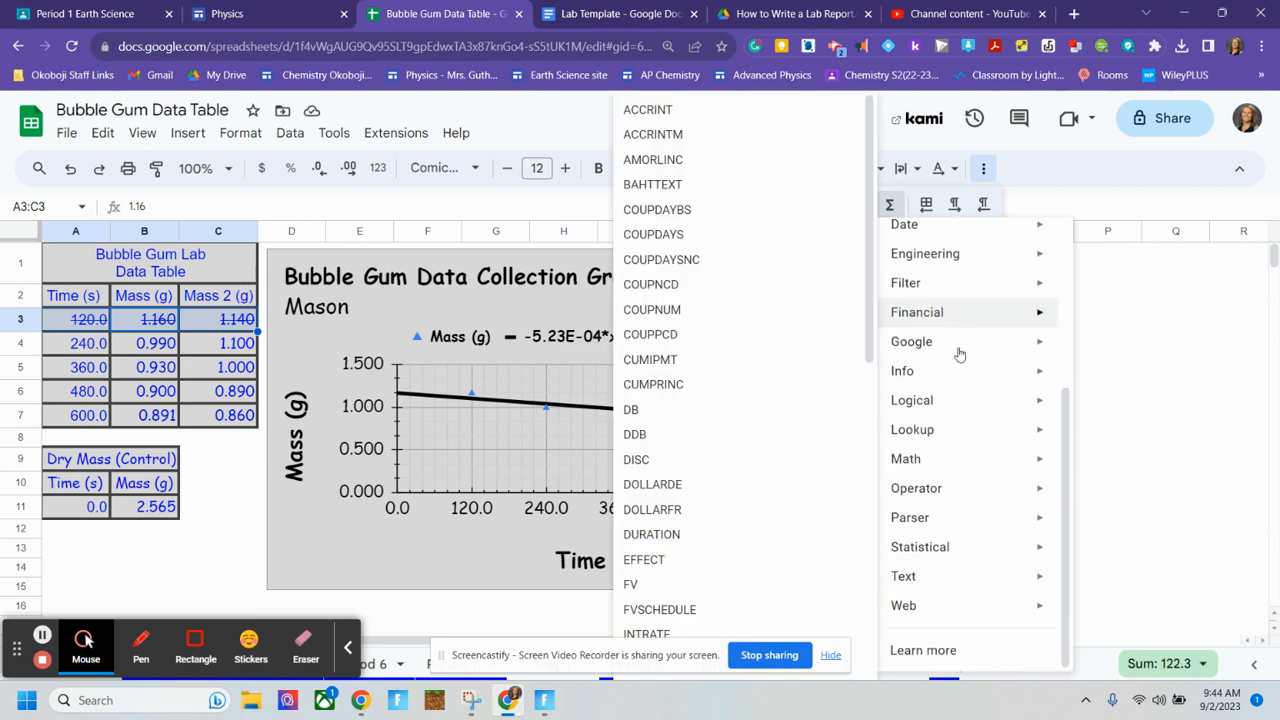
scroll(950, 500, "up", 3)
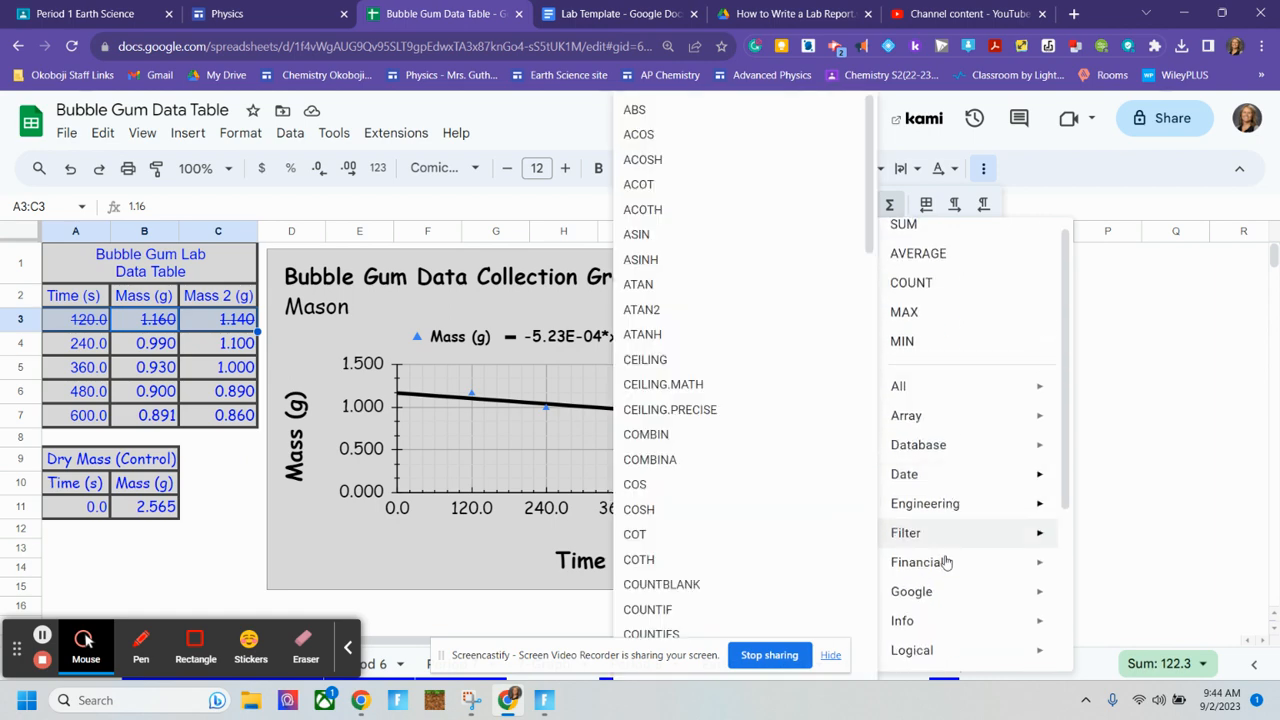
scroll(945, 480, "down", 3)
mouse_move(939, 349)
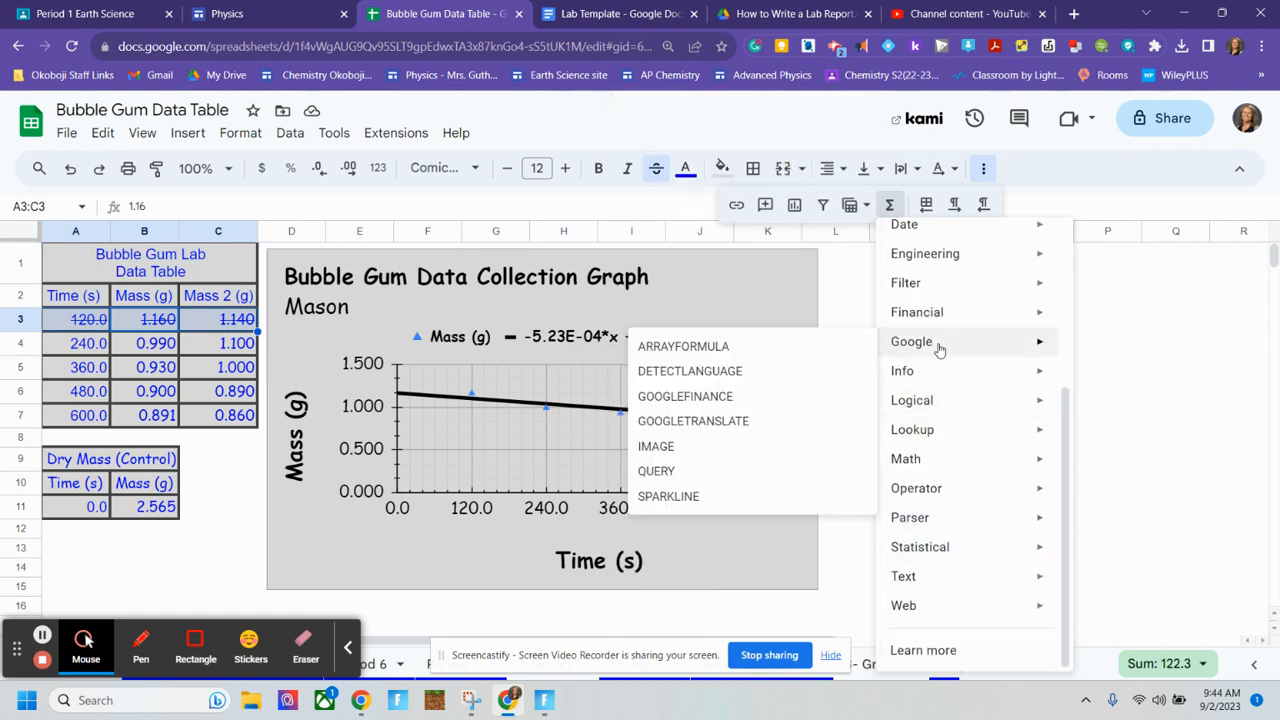
scroll(940, 345, "up", 3)
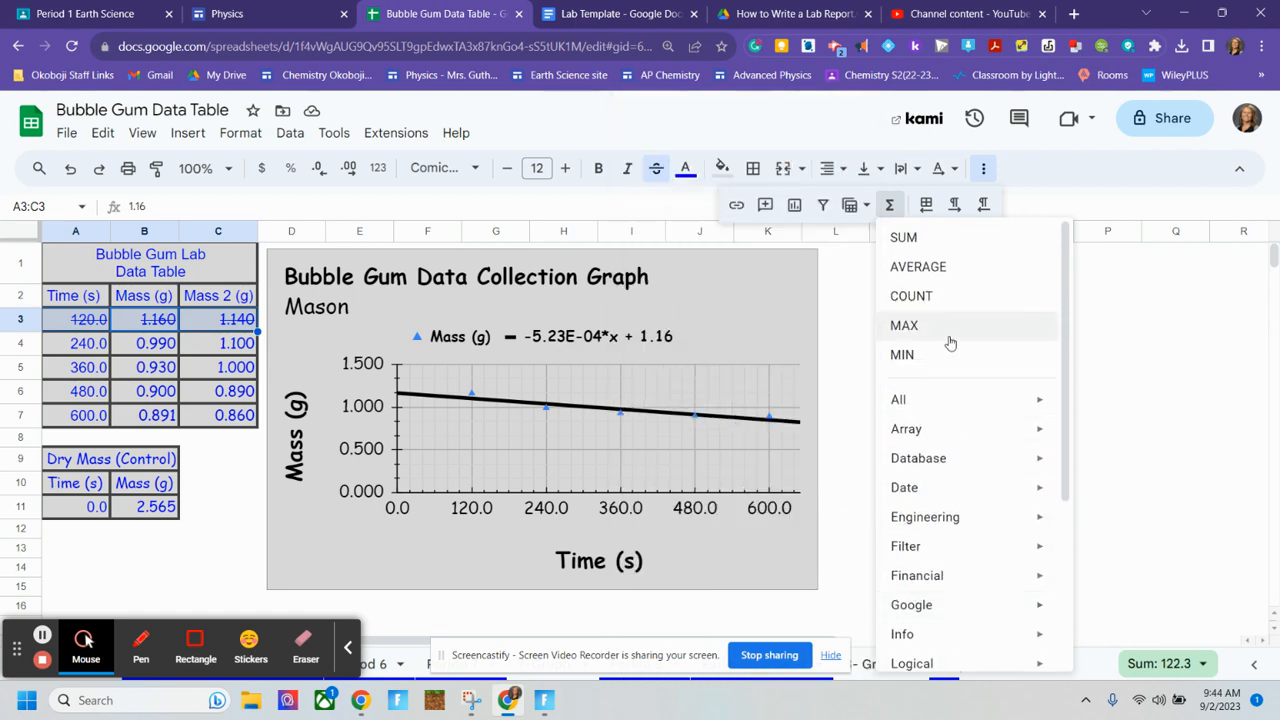
left_click(1132, 365)
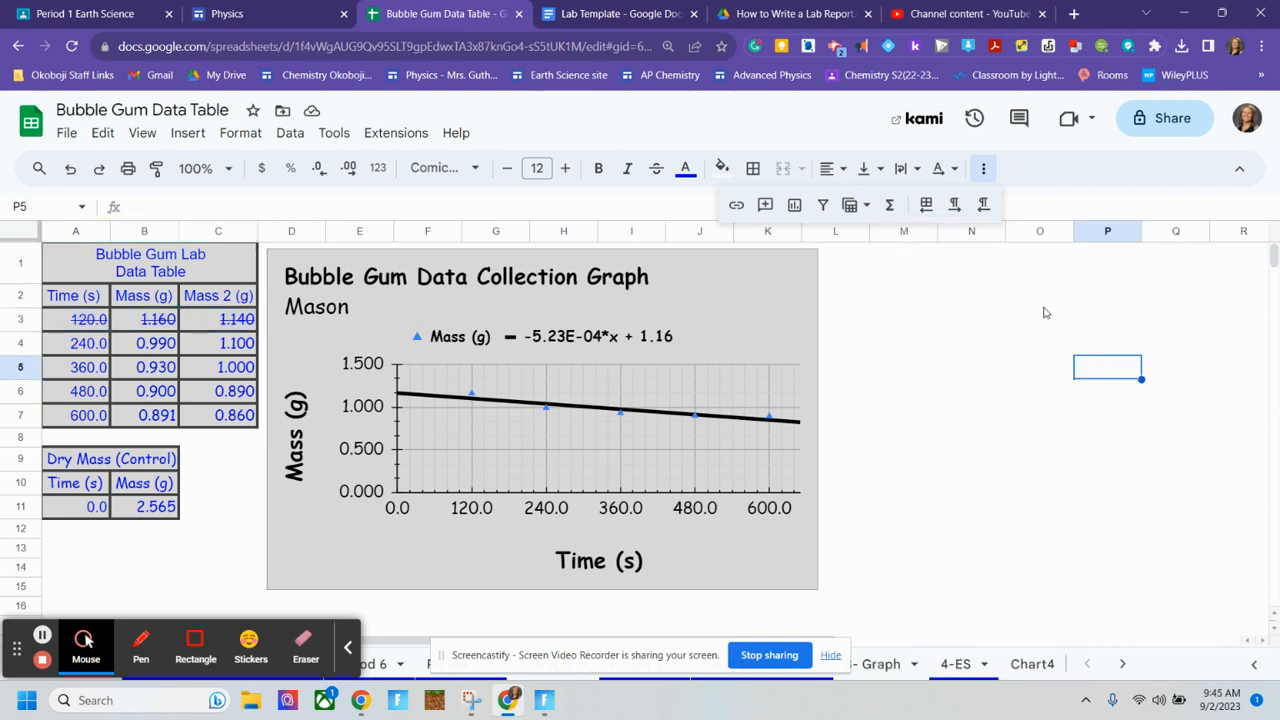
left_click(851, 206)
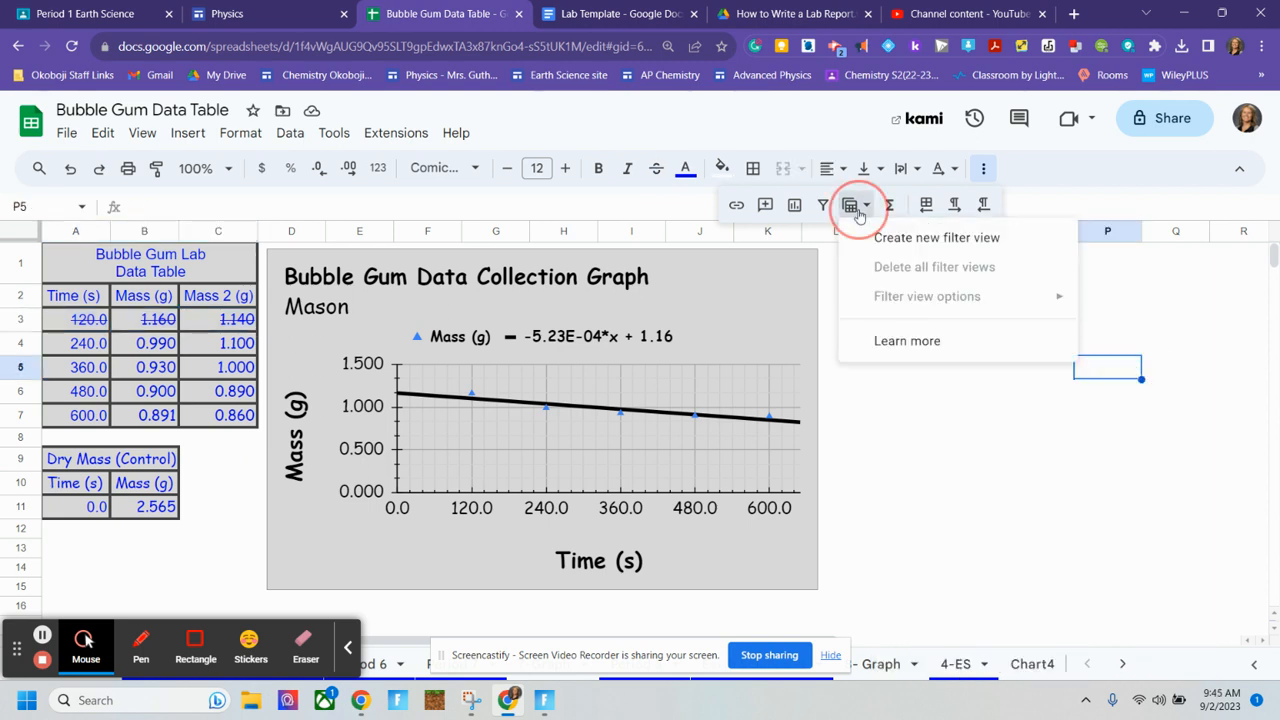
left_click(823, 342)
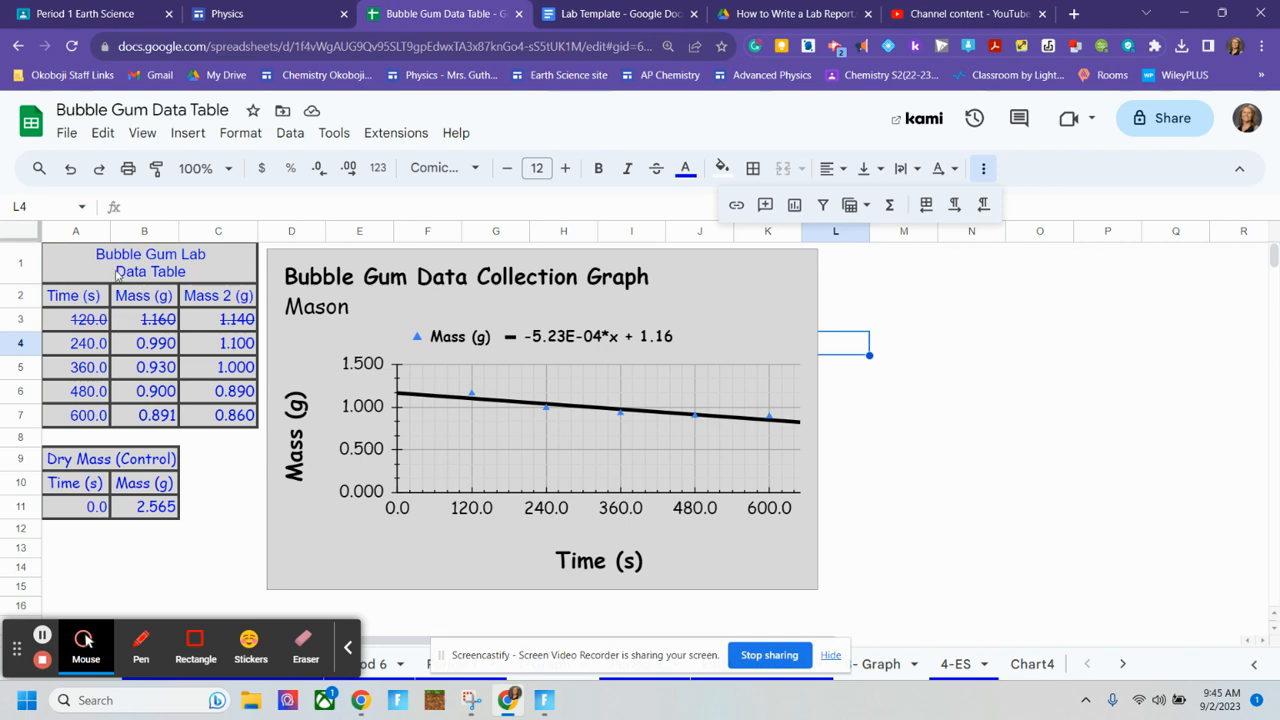